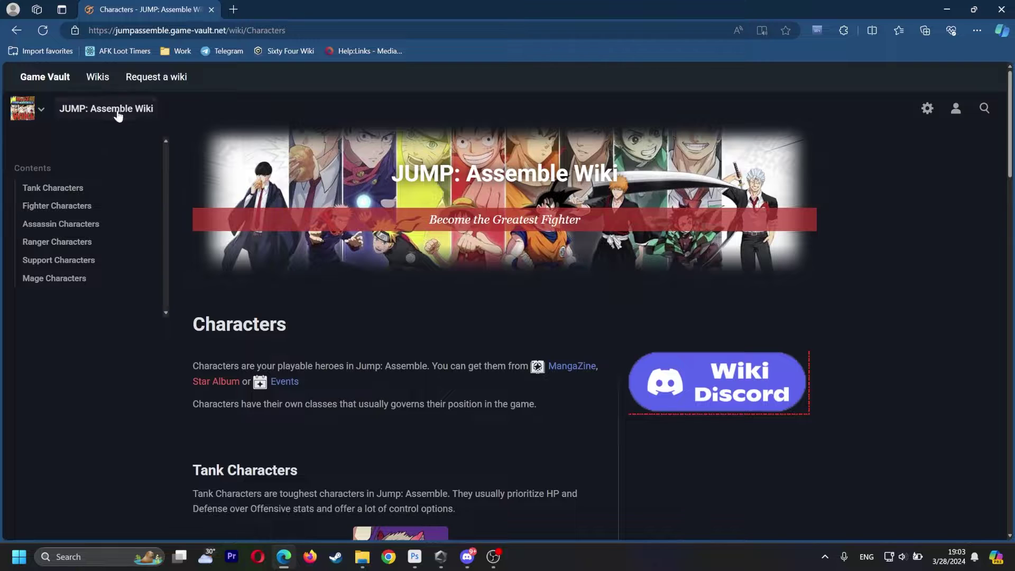
# Open the JUMP: Assemble Wiki main page and look over its section cards and guide links.
pyautogui.click(117, 108)
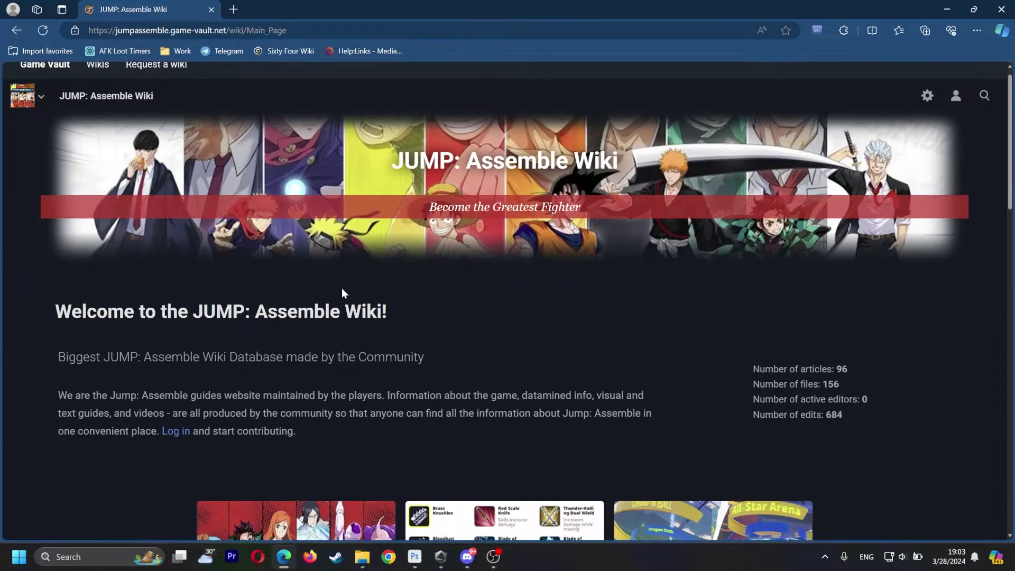
pyautogui.scroll(-4, 391, 277)
pyautogui.scroll(-3, 407, 255)
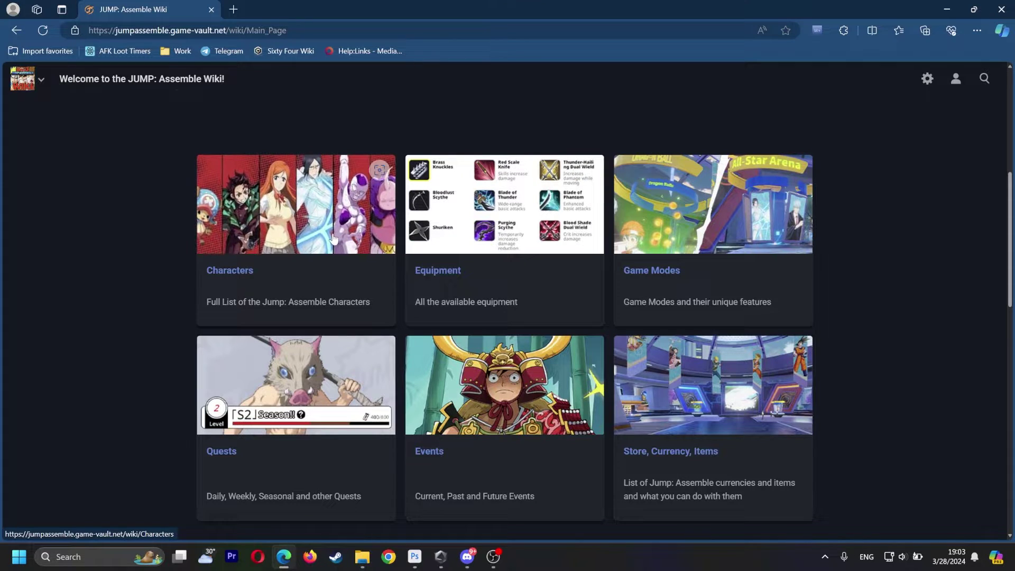
pyautogui.scroll(3, 321, 240)
pyautogui.scroll(3, 322, 243)
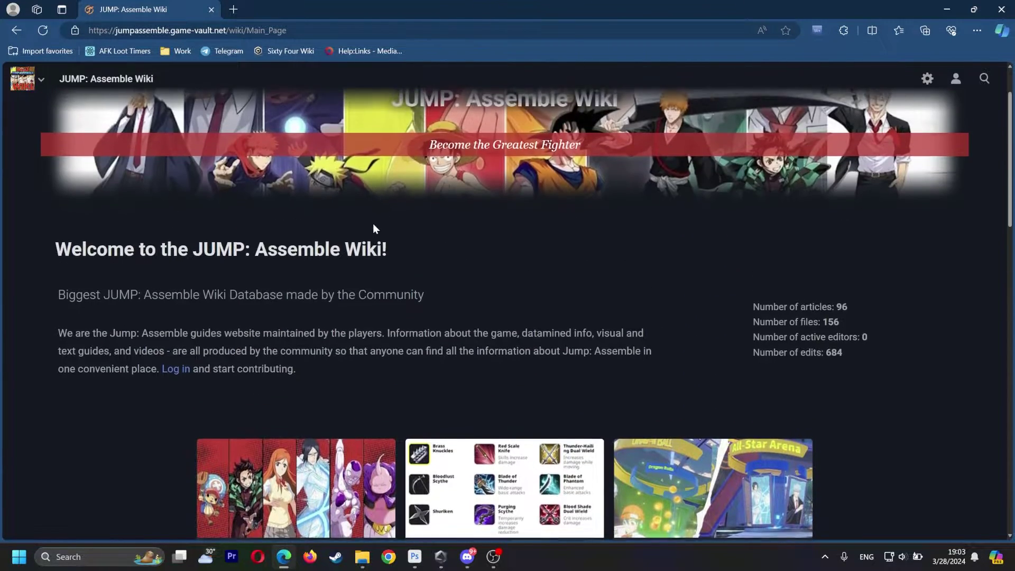
pyautogui.scroll(-3, 365, 275)
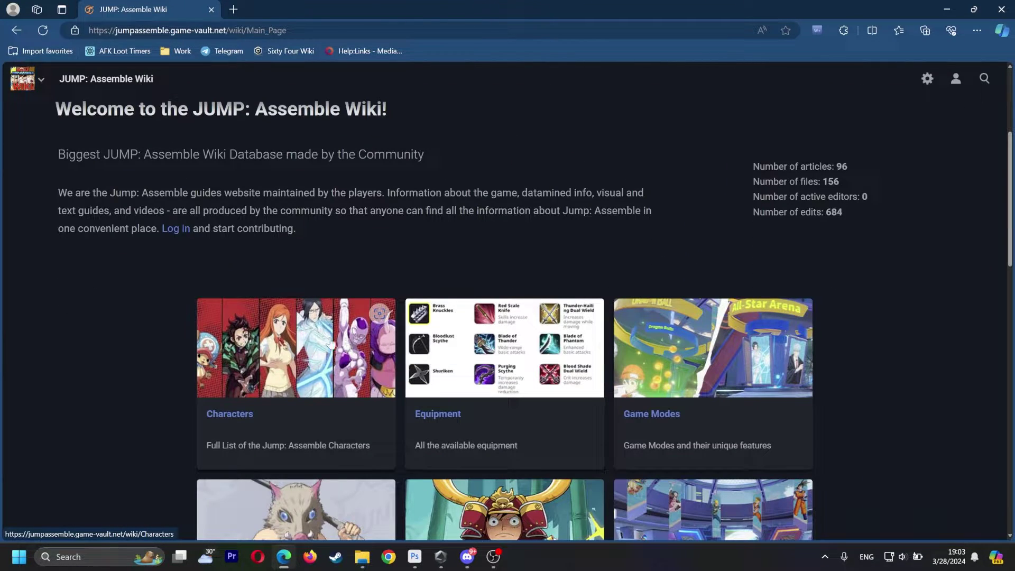
pyautogui.scroll(-3, 275, 338)
pyautogui.scroll(-3, 325, 402)
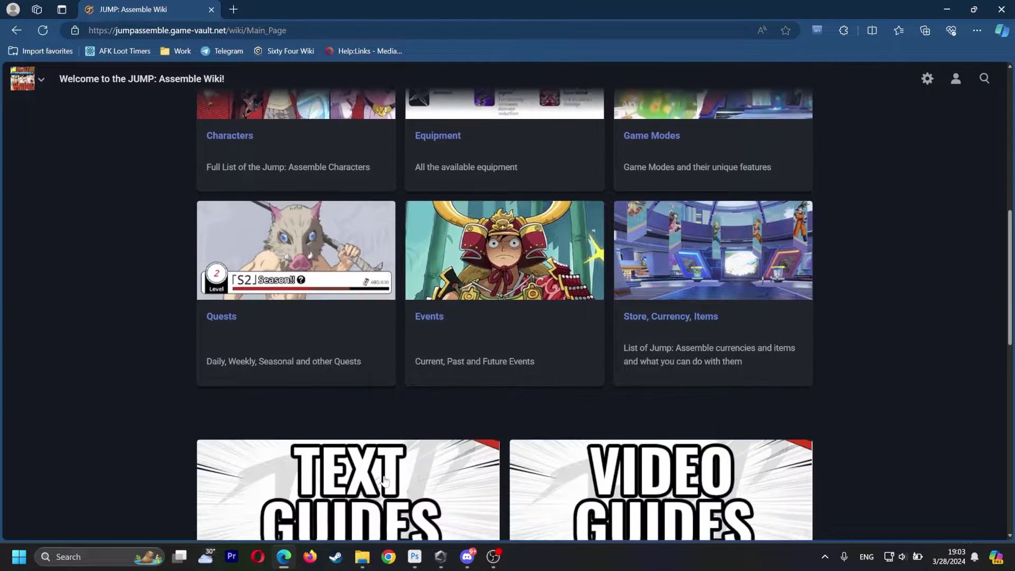
pyautogui.scroll(4, 254, 317)
# Open the Characters page from the main page and skim its introduction and first character classes.
pyautogui.click(244, 313)
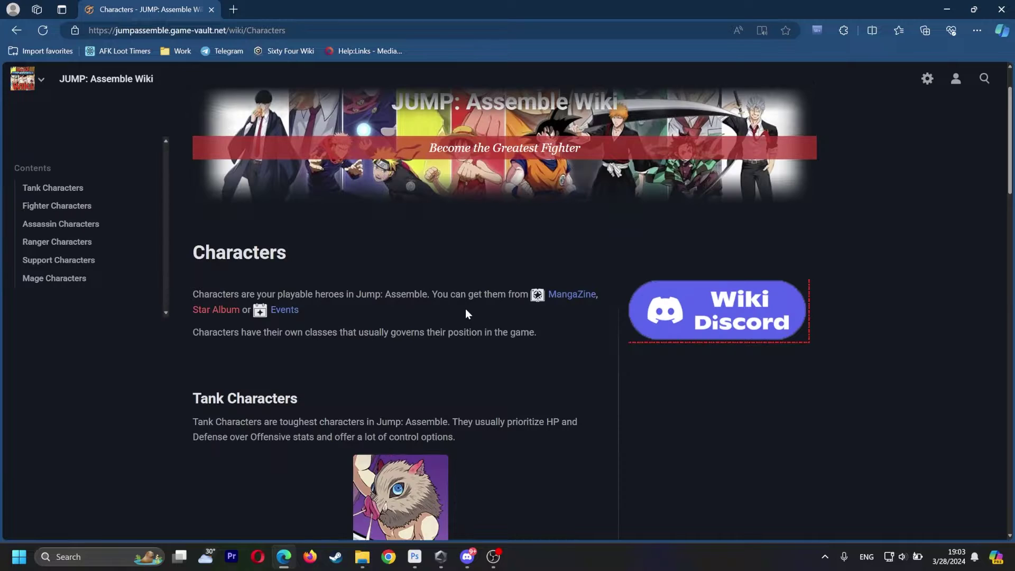
pyautogui.scroll(-4, 463, 307)
pyautogui.scroll(-3, 399, 389)
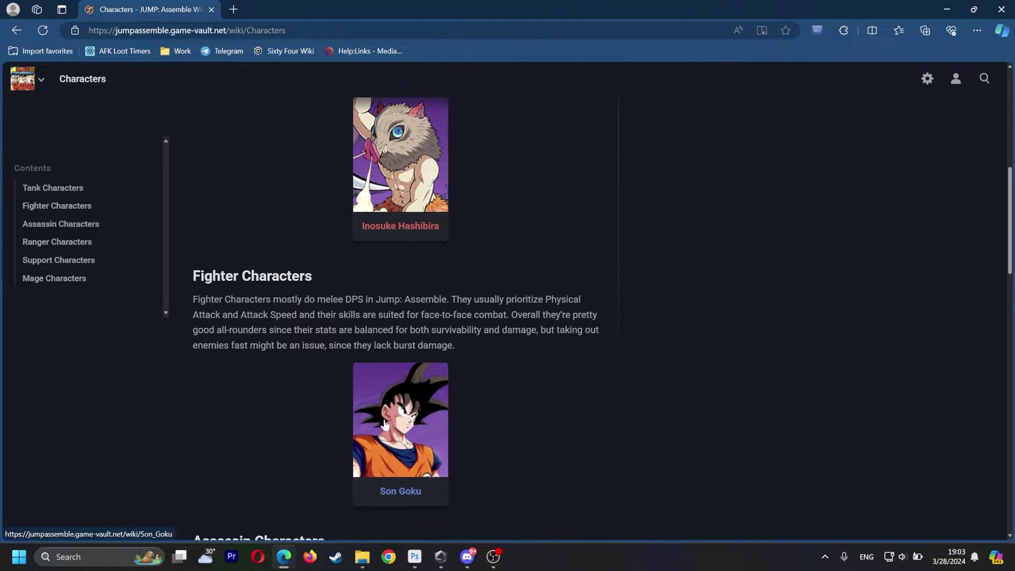
pyautogui.scroll(2, 413, 380)
pyautogui.scroll(7, 412, 380)
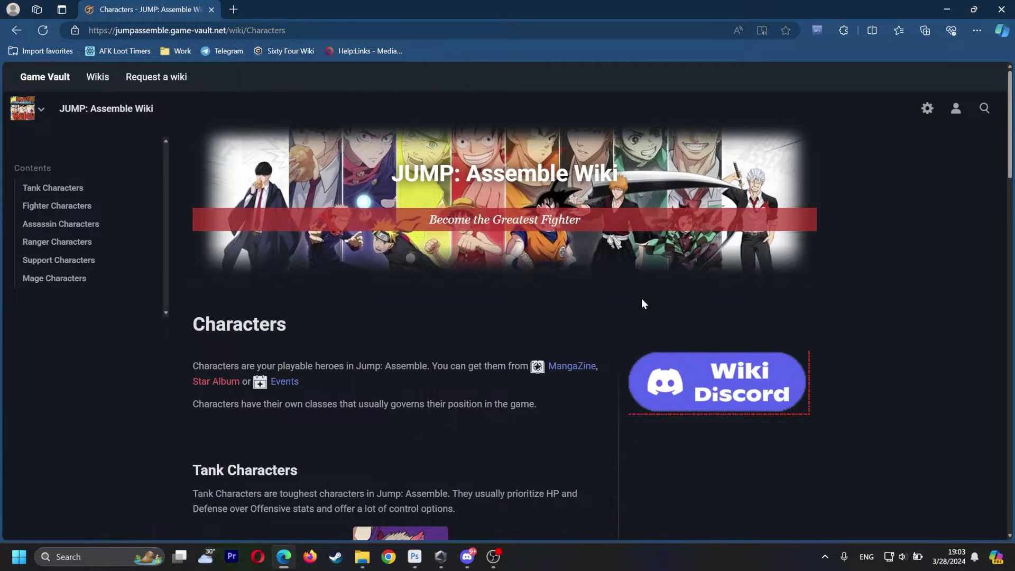
# Log in to the wiki with the prefilled account credentials.
pyautogui.click(955, 111)
pyautogui.click(857, 139)
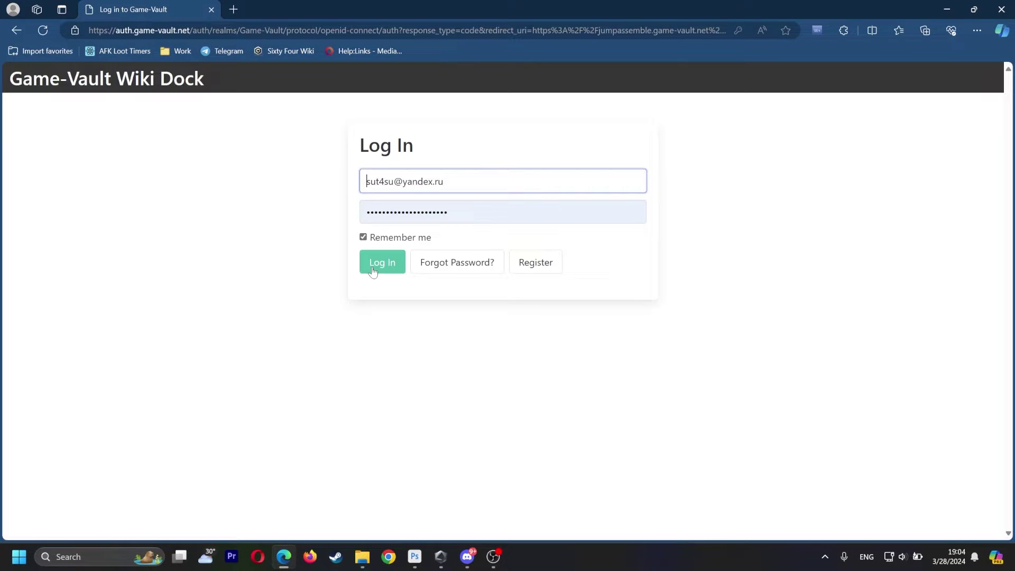
pyautogui.click(373, 270)
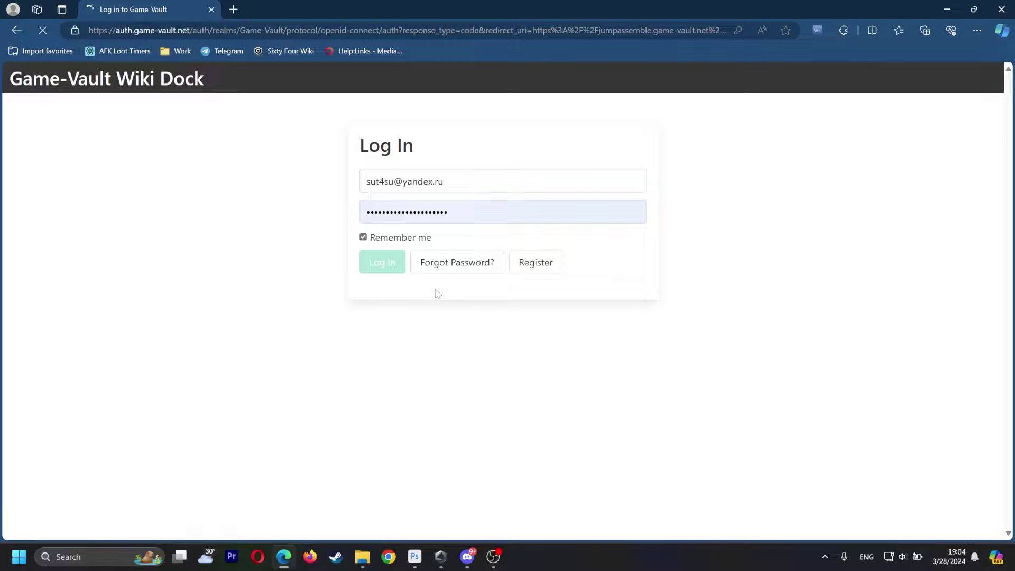
# Examine the Characters page's class sections, their descriptions and the characters listed under each.
pyautogui.scroll(-1, 488, 295)
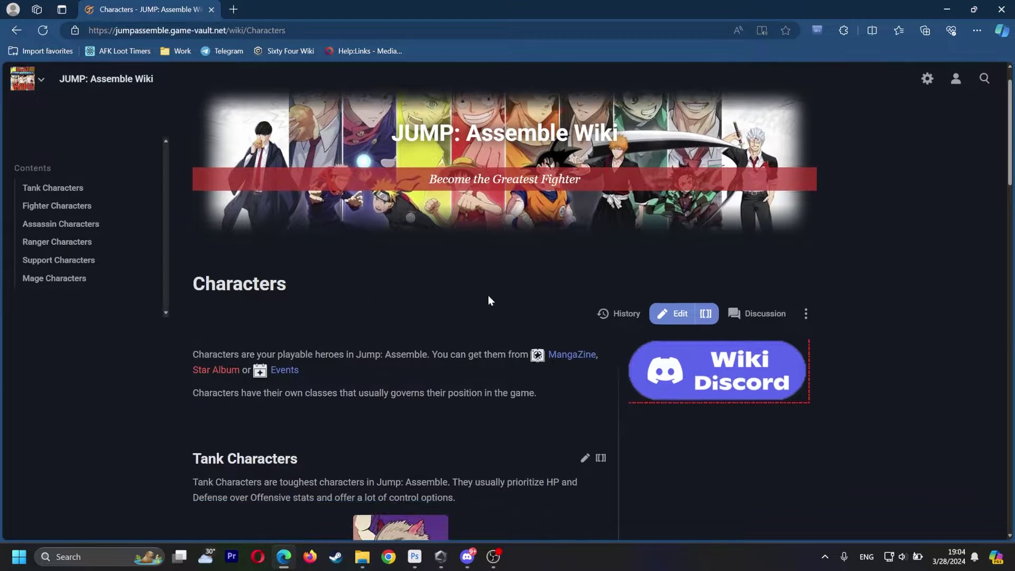
pyautogui.scroll(-2, 487, 336)
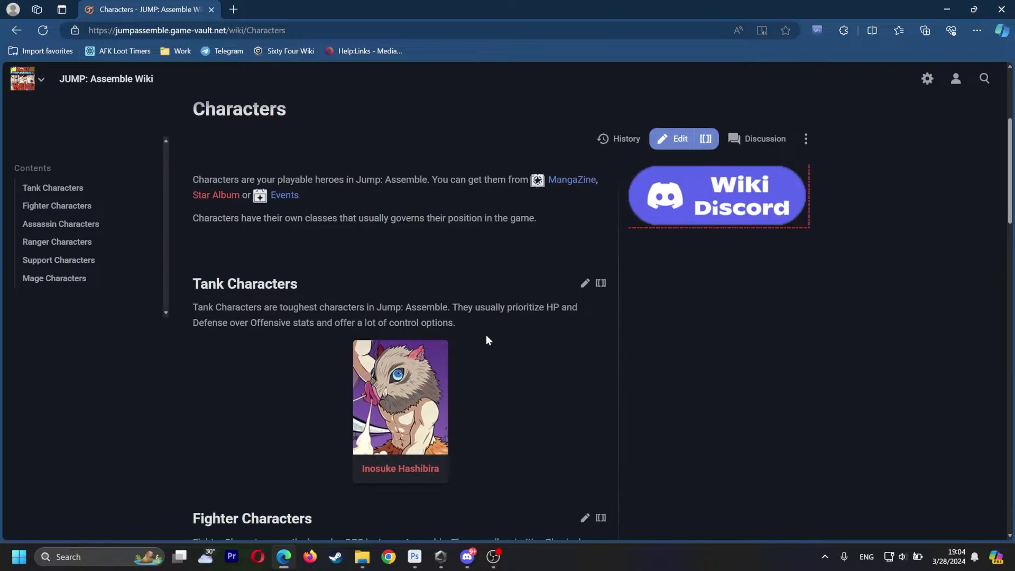
pyautogui.scroll(-3, 483, 334)
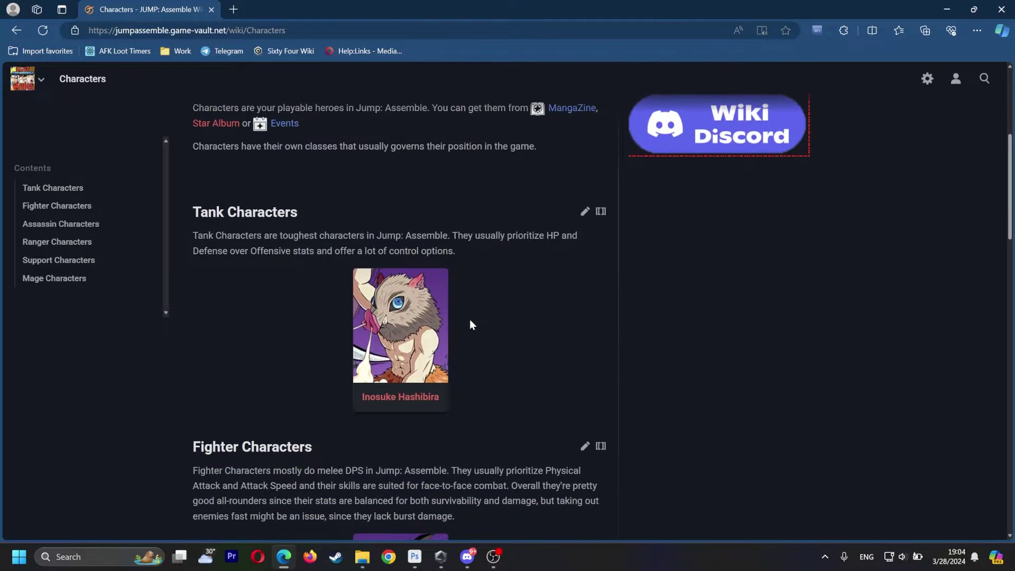
pyautogui.scroll(-1, 280, 402)
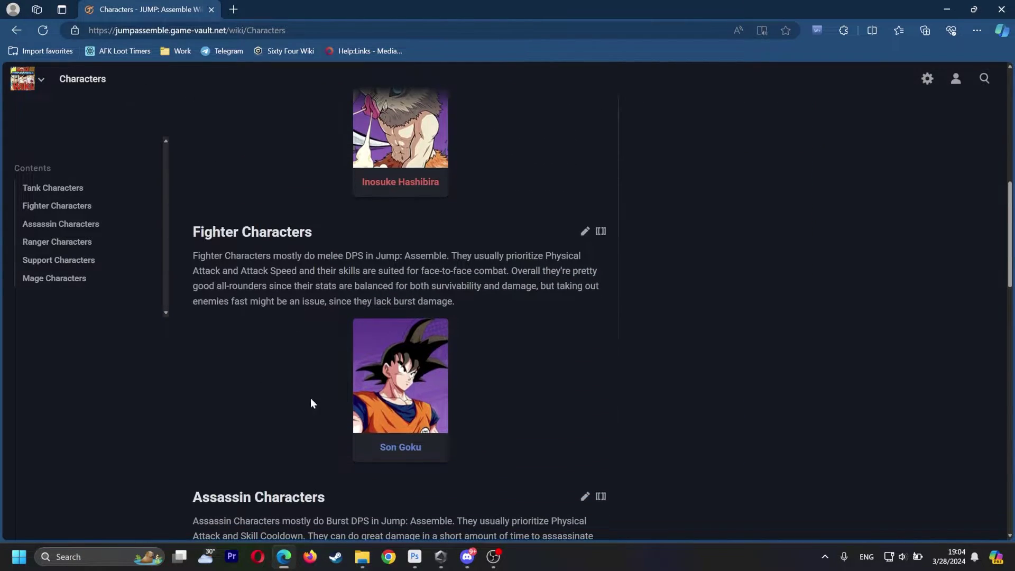
pyautogui.scroll(2, 452, 253)
pyautogui.scroll(-5, 434, 252)
pyautogui.scroll(-8, 435, 257)
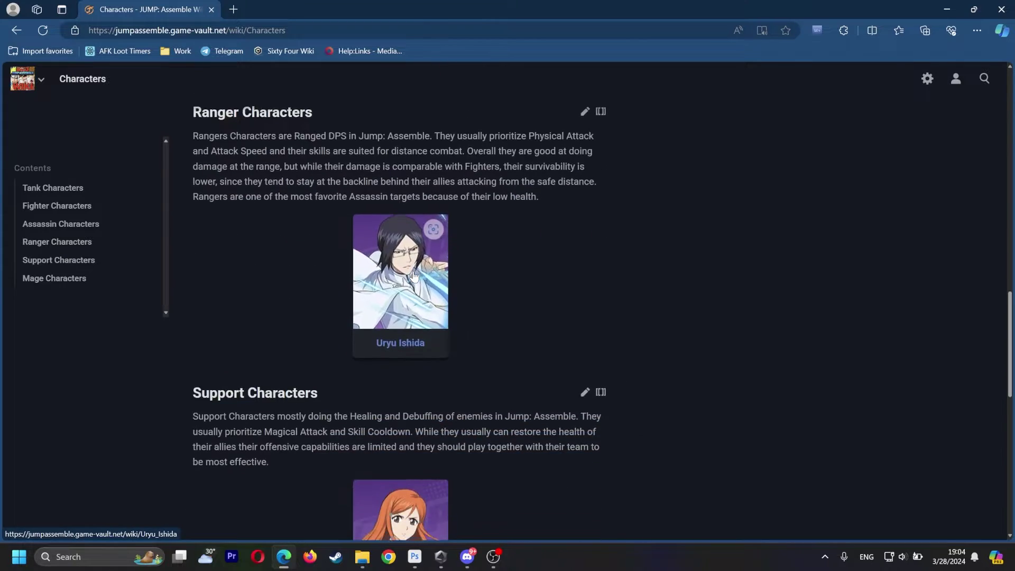
pyautogui.scroll(6, 432, 333)
pyautogui.scroll(7, 433, 333)
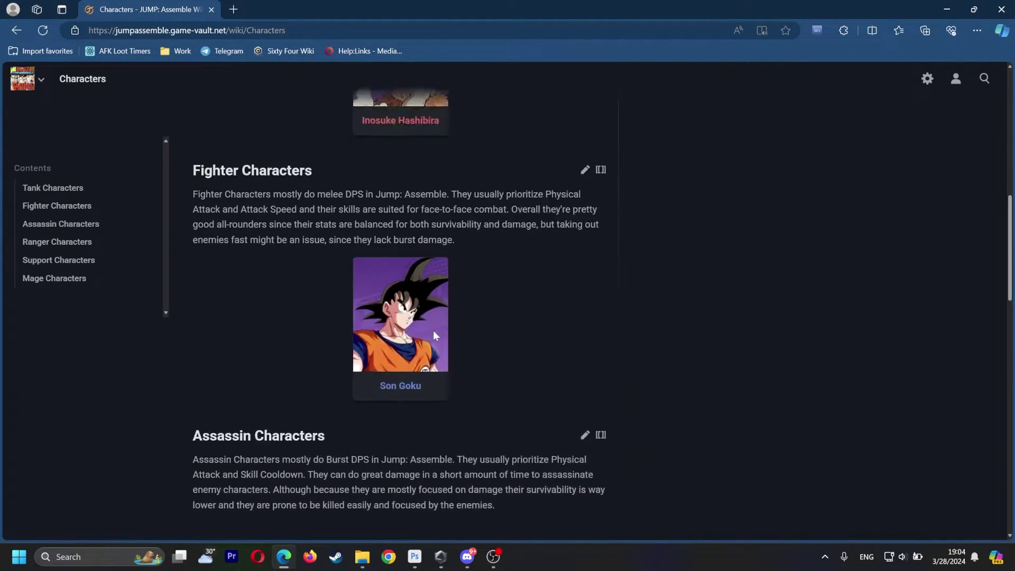
pyautogui.scroll(-2, 449, 296)
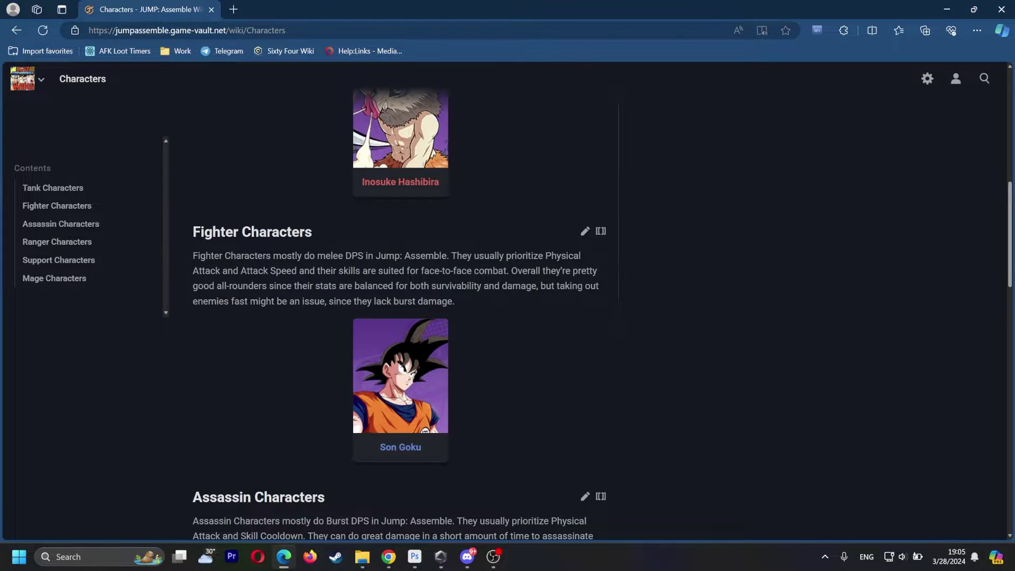
pyautogui.scroll(-1, 402, 275)
pyautogui.scroll(1, 402, 275)
pyautogui.scroll(-3, 382, 264)
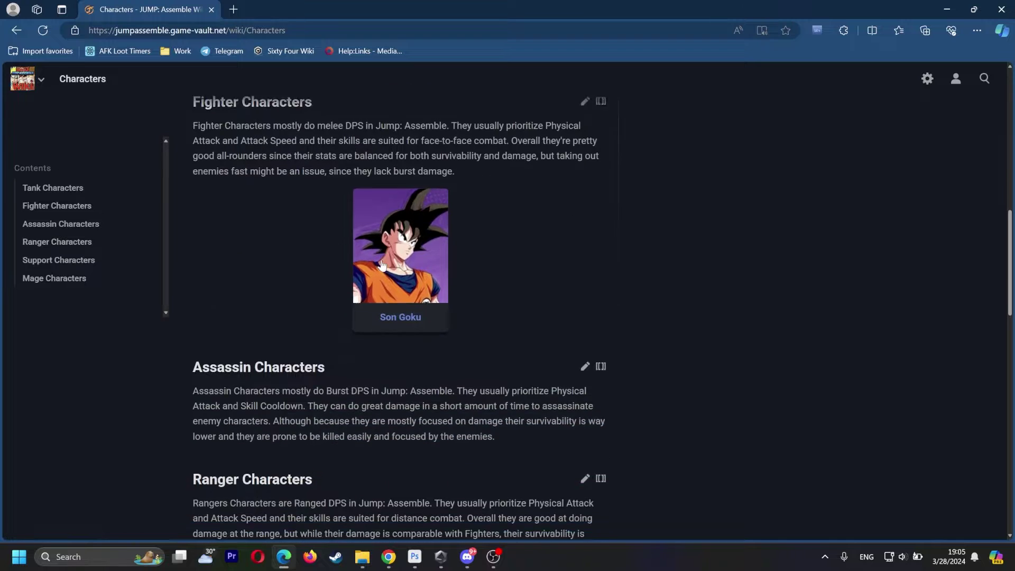
pyautogui.scroll(1, 477, 333)
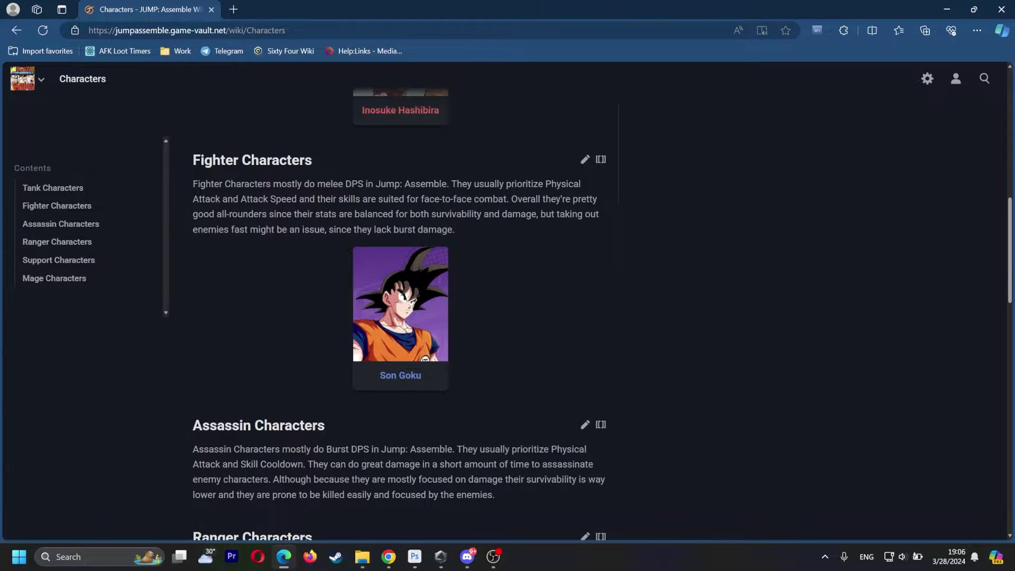
pyautogui.scroll(-1, 348, 243)
# Open Son Goku's character page in a new tab and review its basic characteristics and skill sections.
pyautogui.moveTo(395, 311)
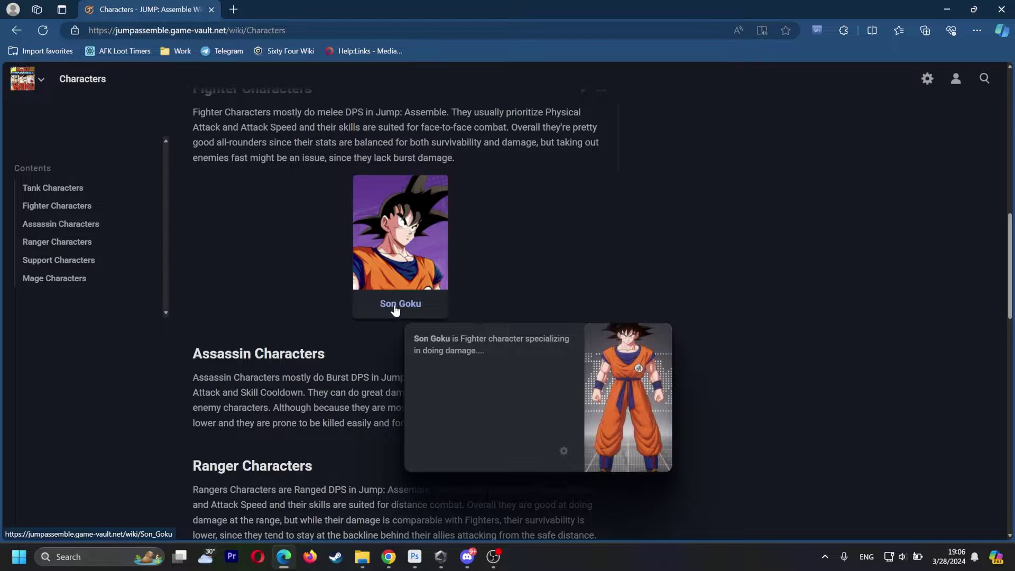
pyautogui.middleClick(395, 309)
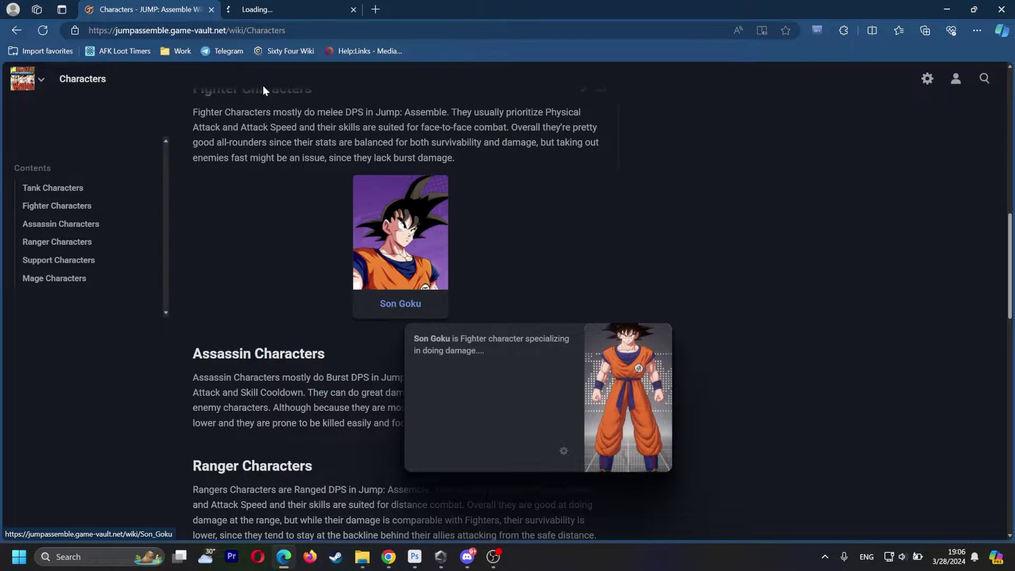
pyautogui.click(306, 7)
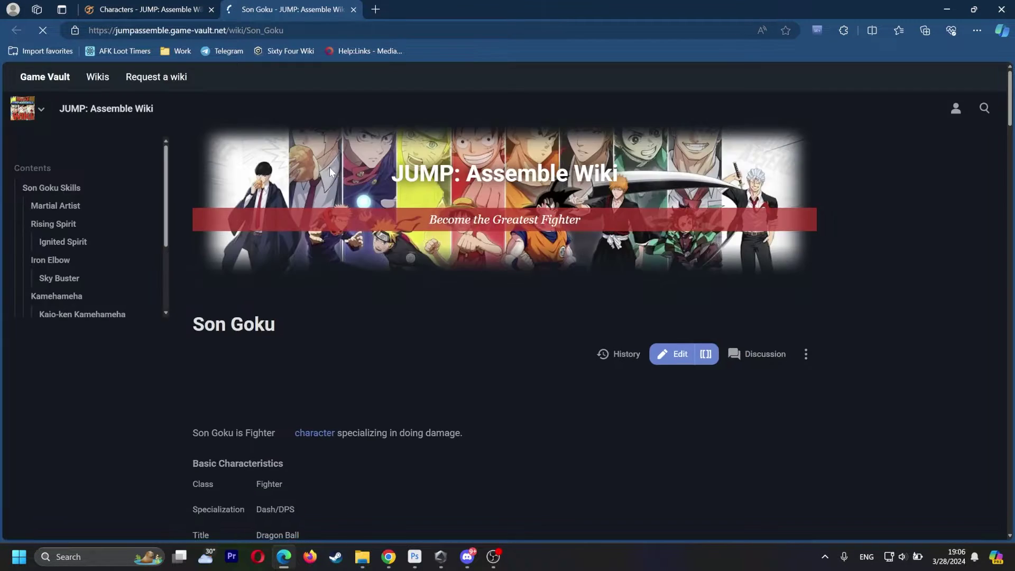
pyautogui.scroll(-3, 465, 213)
pyautogui.scroll(-14, 465, 213)
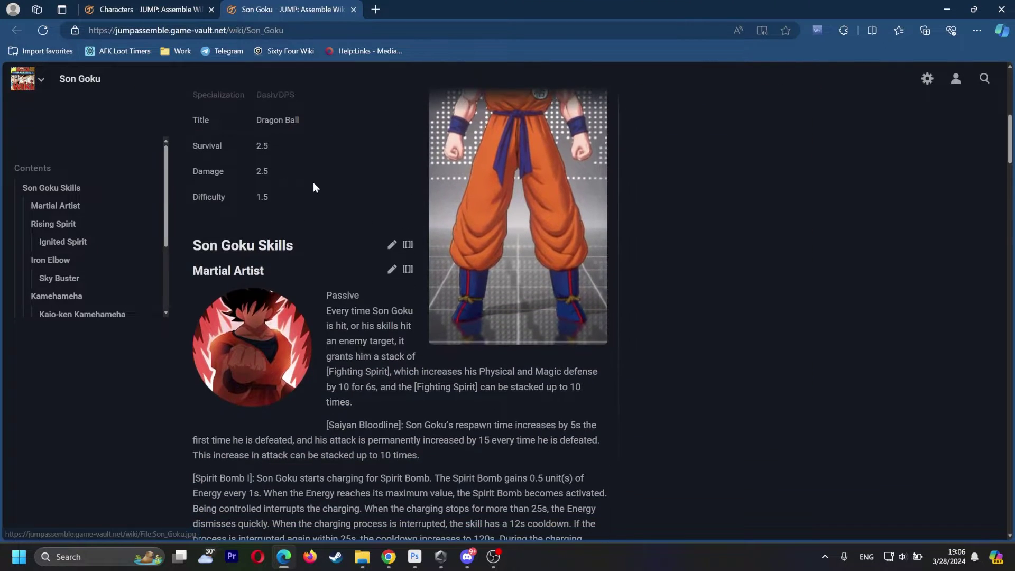
pyautogui.scroll(-20, 271, 290)
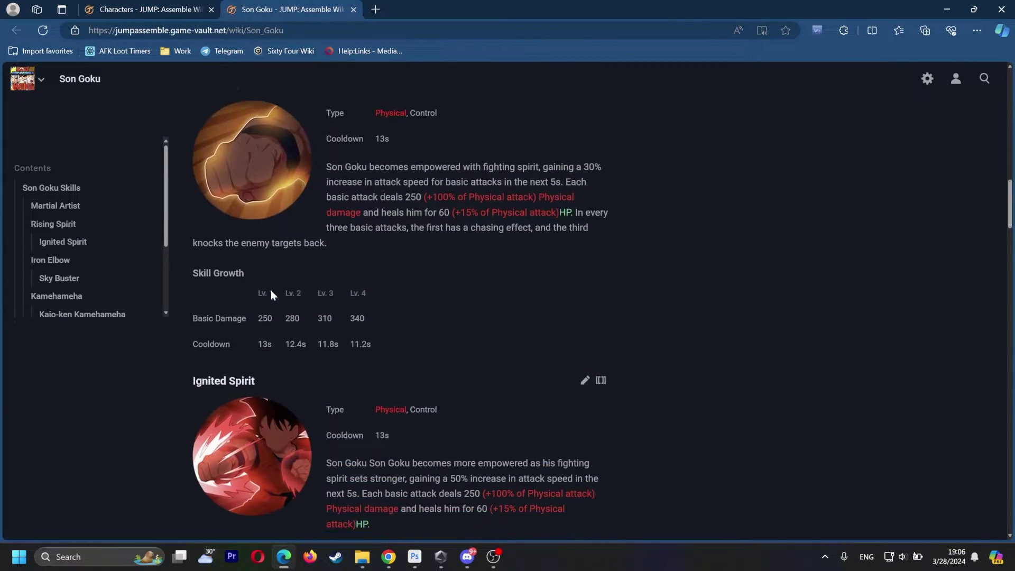
pyautogui.scroll(20, 269, 286)
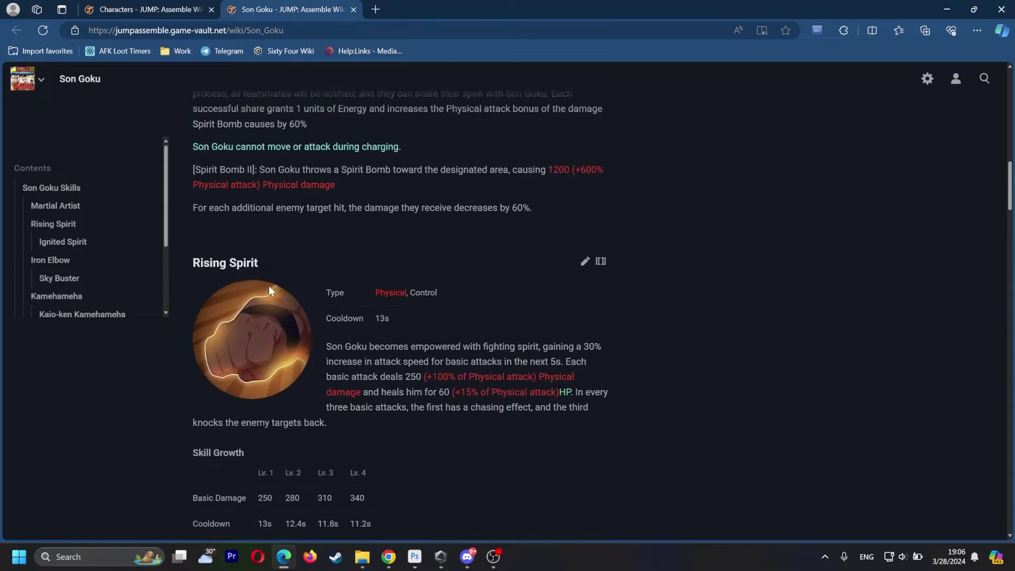
pyautogui.scroll(-7, 380, 279)
pyautogui.scroll(5, 359, 255)
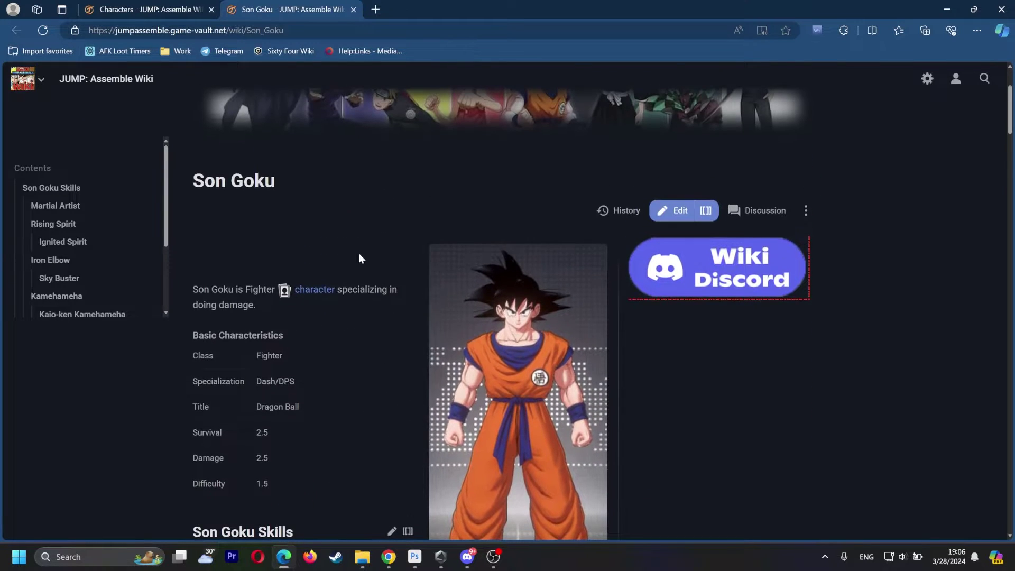
# Copy the Son Goku page's address into the address bar of a new tab.
pyautogui.hotkey('ctrl', 'l')
pyautogui.hotkey('ctrl', 'c')
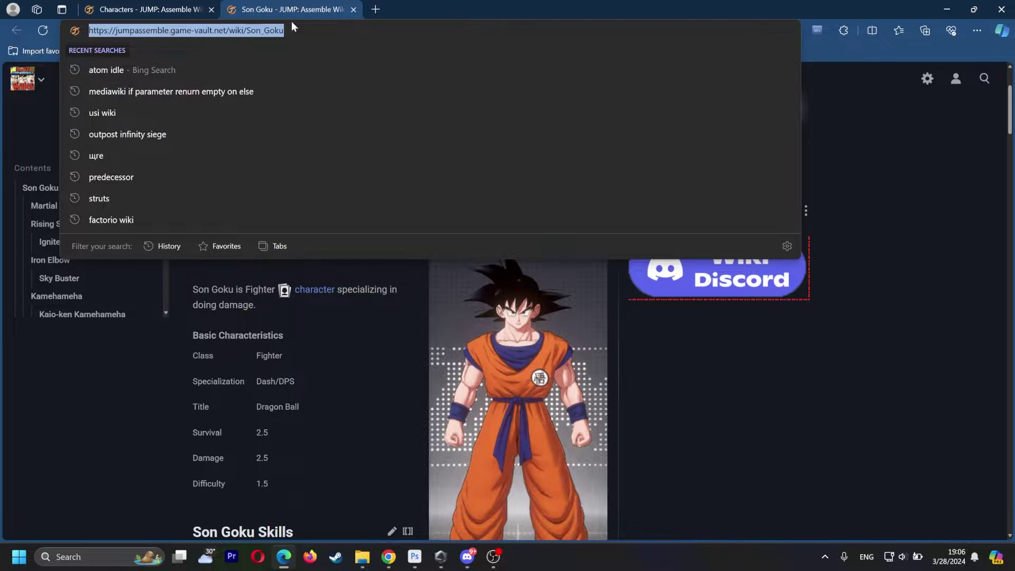
pyautogui.click(376, 9)
pyautogui.hotkey('ctrl', 'v')
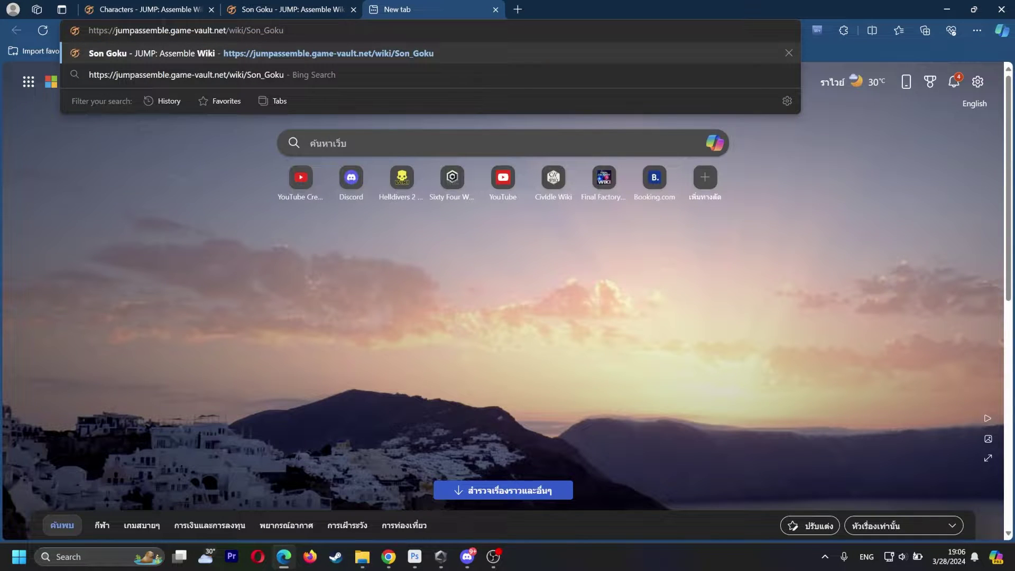
# Replace the page name in the pasted address with "Neuko Kamado" and load that wiki page.
pyautogui.hotkey('ctrl', 'shift', 'Left')
pyautogui.write('Neuko')
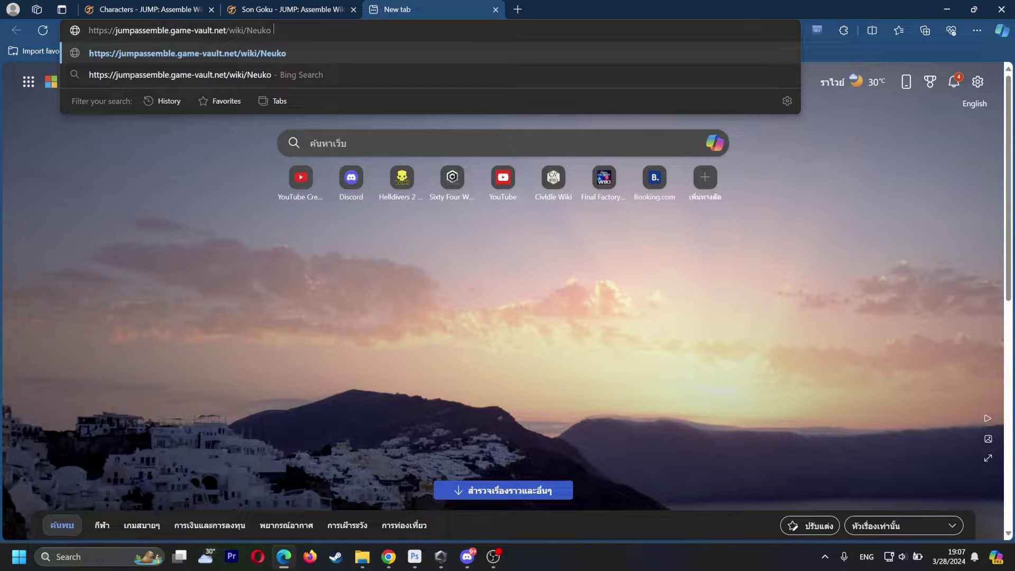
pyautogui.write(' Kamado')
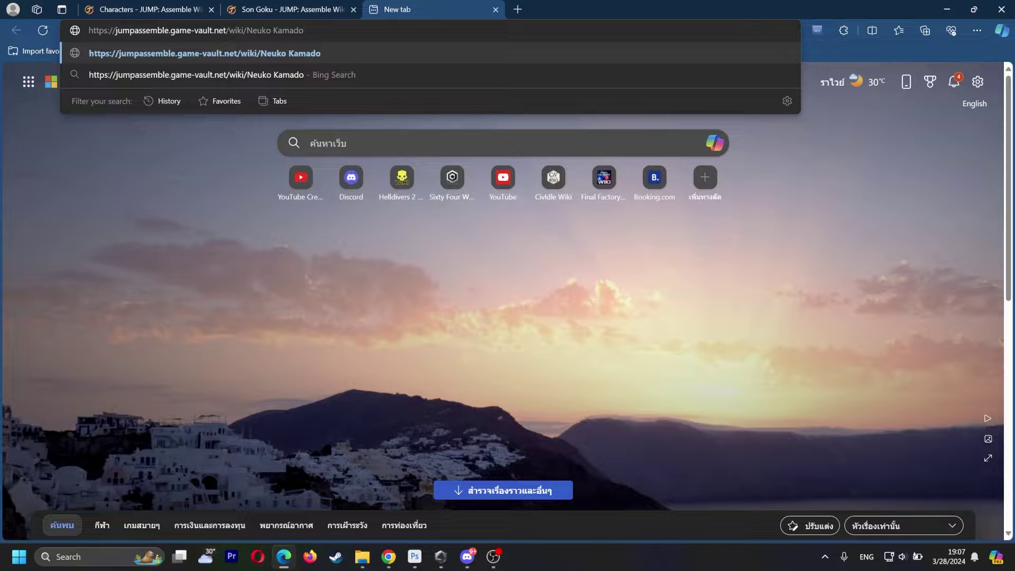
pyautogui.press('Left')
pyautogui.press('Left')
pyautogui.press('Left')
pyautogui.press('Left')
pyautogui.press('Left')
pyautogui.hotkey('shift', 'Left')
pyautogui.press('End')
pyautogui.press('Return')
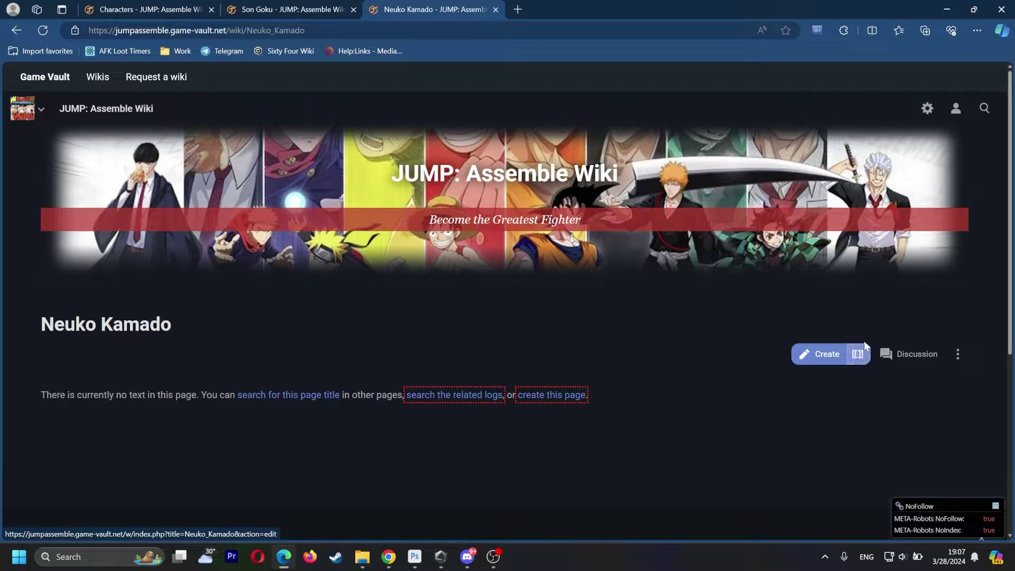
# Start creating the Neuko Kamado page in the source editor with the placeholder text "kdsnsajndkajnd" and preview it.
pyautogui.click(857, 354)
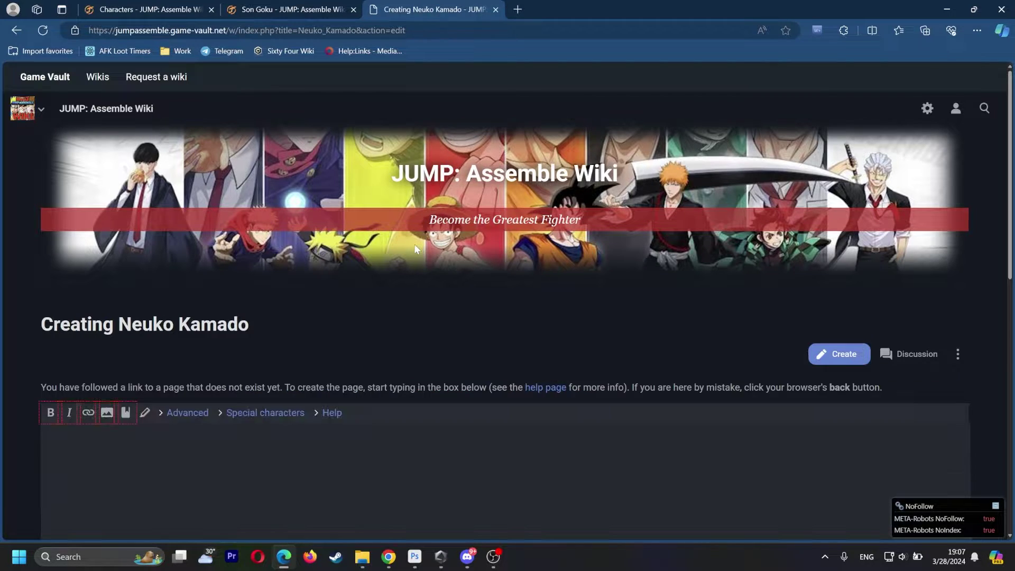
pyautogui.scroll(-3, 415, 245)
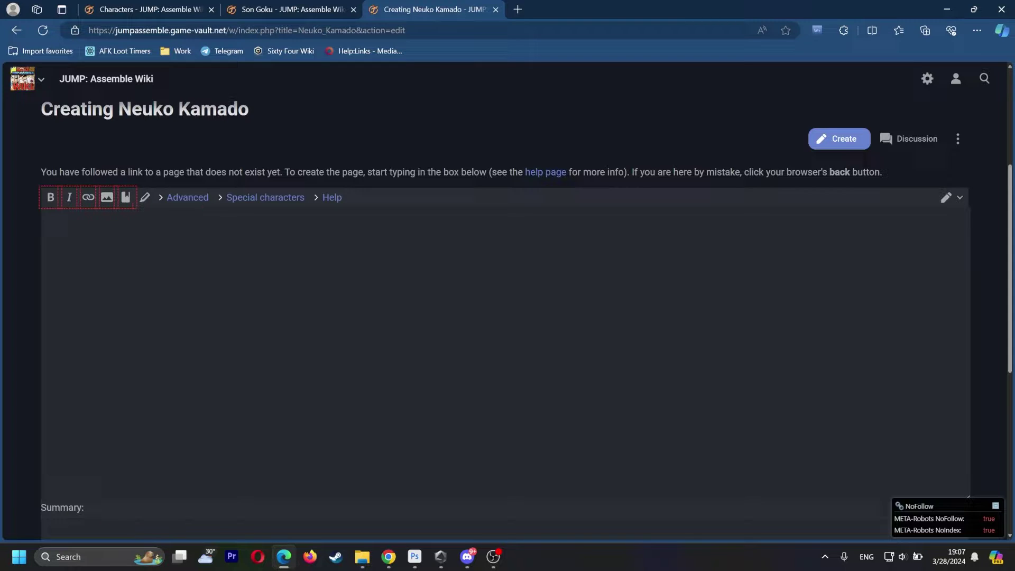
pyautogui.write('{{Infobox character')
pyautogui.scroll(-6, 137, 257)
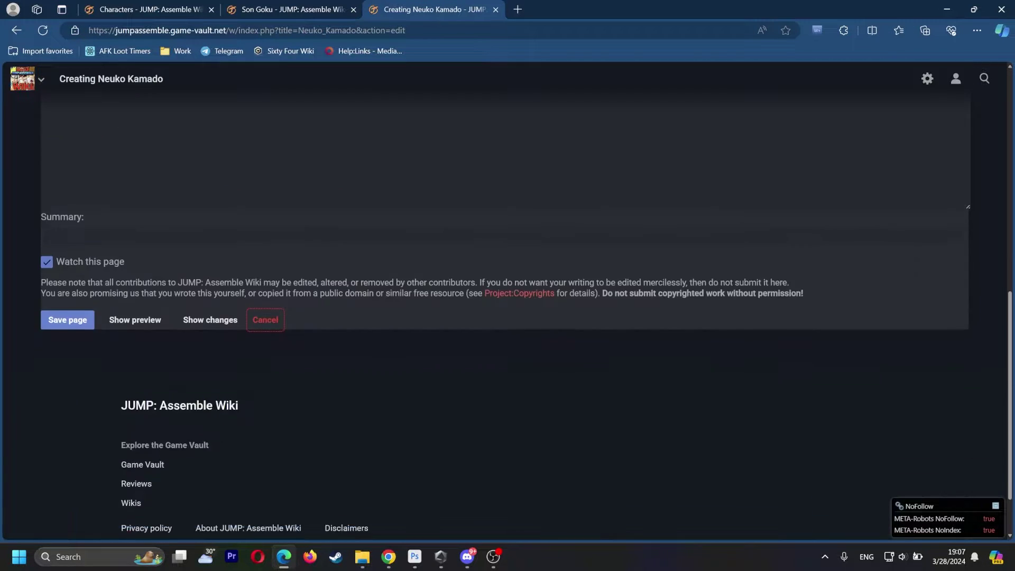
pyautogui.click(136, 254)
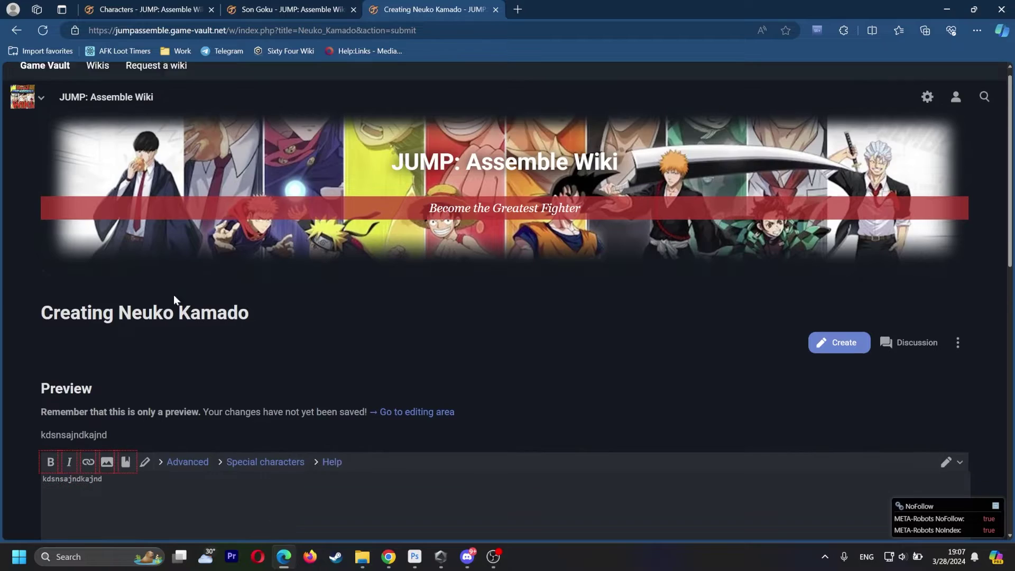
# Clear the placeholder text from the Neuko Kamado editor and open the Son Goku page's source for editing.
pyautogui.hotkey('ctrl', 'a')
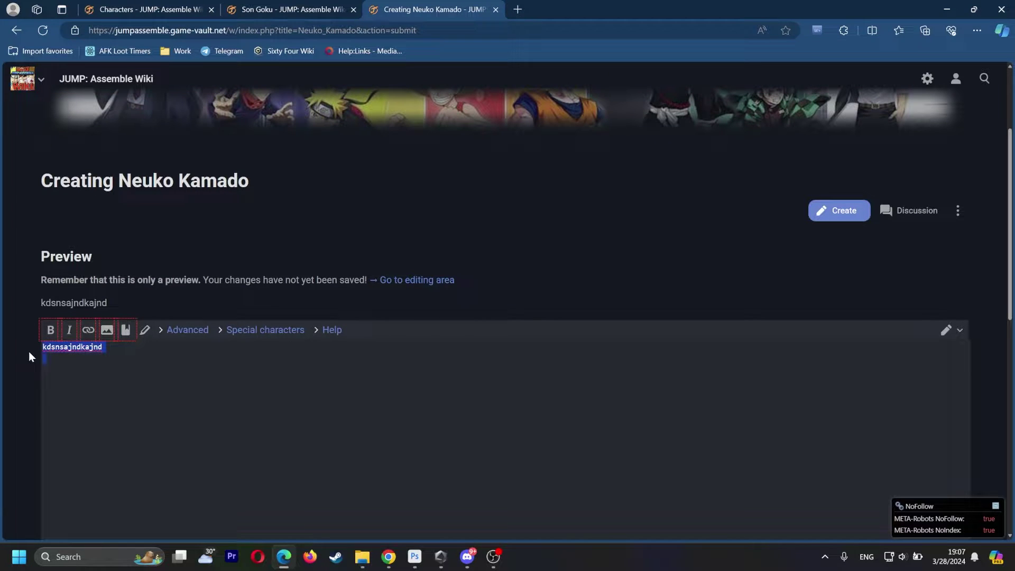
pyautogui.press('BackSpace')
pyautogui.click(269, 10)
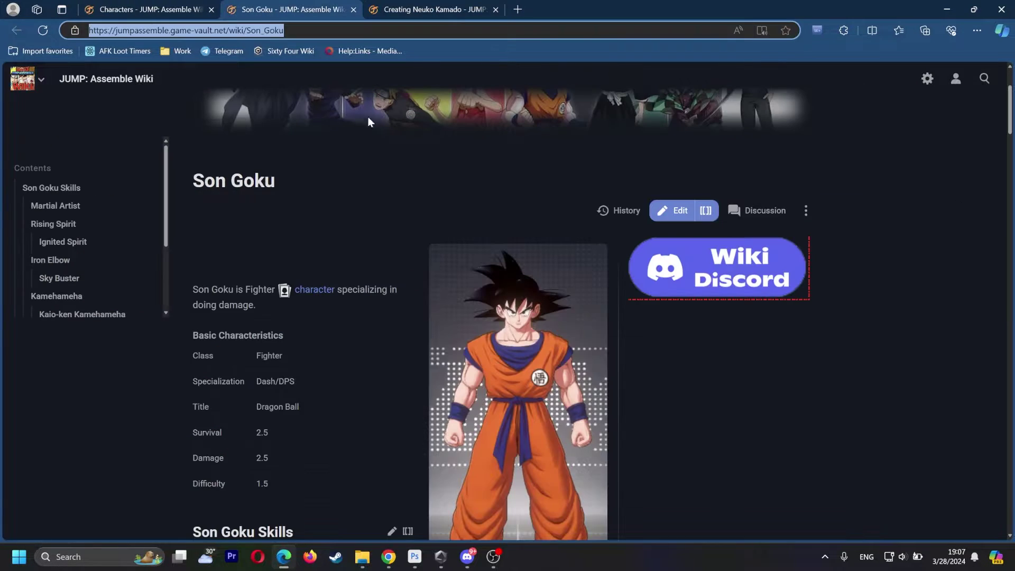
pyautogui.click(710, 213)
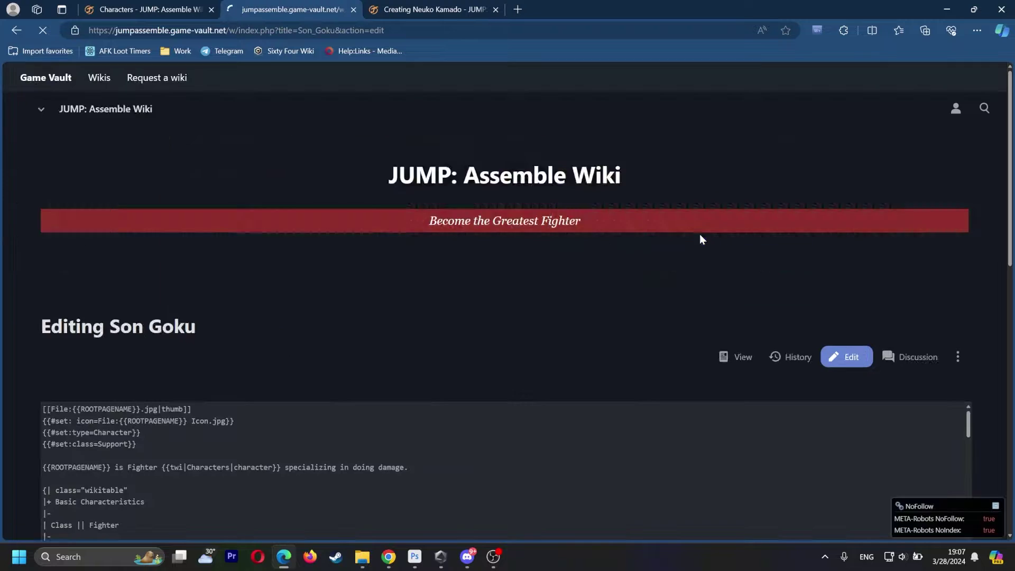
# Copy the entire Son Goku page source and paste it into the empty Neuko Kamado editor.
pyautogui.hotkey('ctrl', 'a')
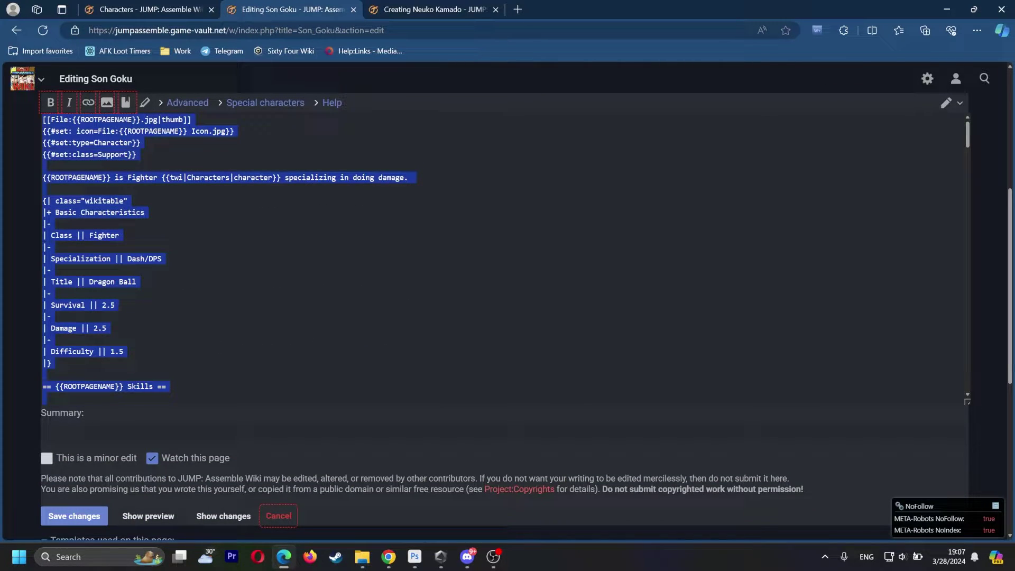
pyautogui.click(119, 178)
pyautogui.hotkey('ctrl', 'a')
pyautogui.click(402, 10)
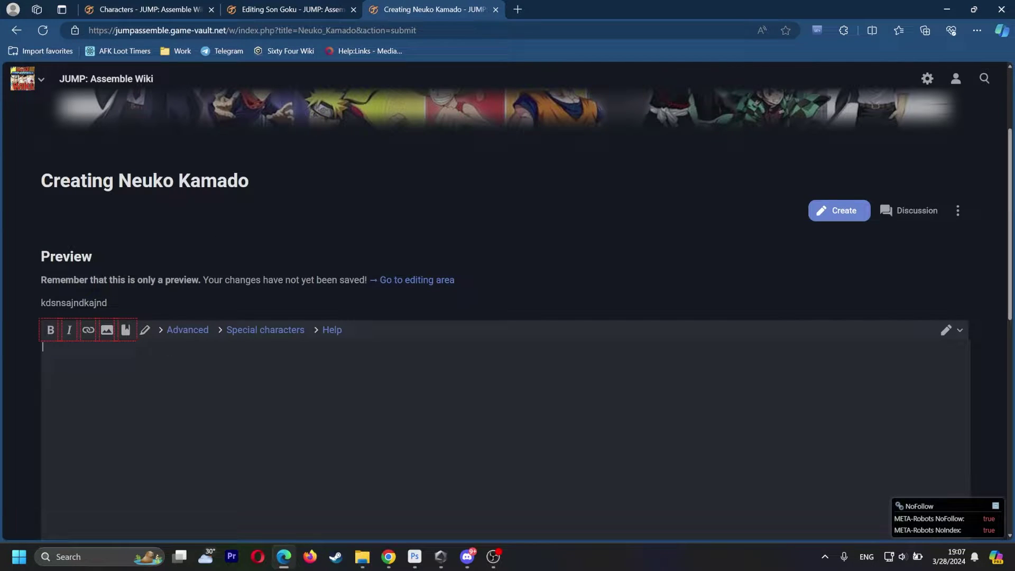
pyautogui.hotkey('ctrl', 'v')
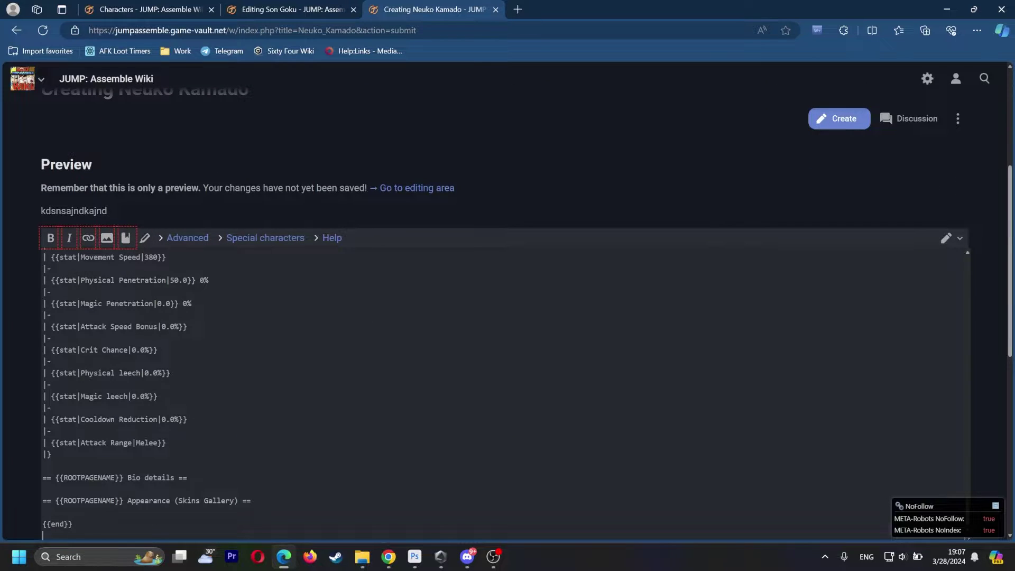
pyautogui.scroll(10, 502, 393)
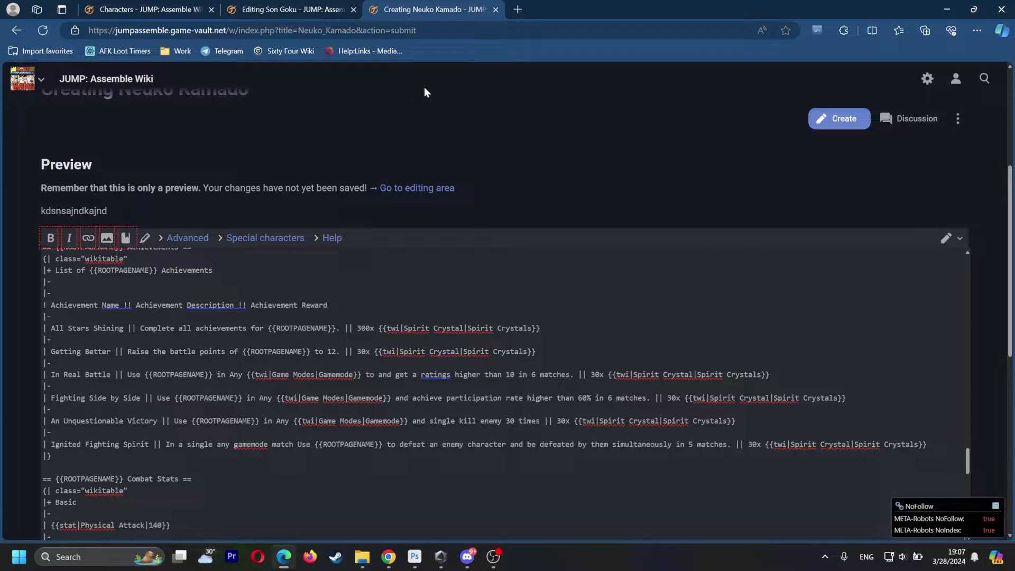
# Correct the page title in the address to "Nezuko_Kamado" and load its creation page.
pyautogui.click(312, 30)
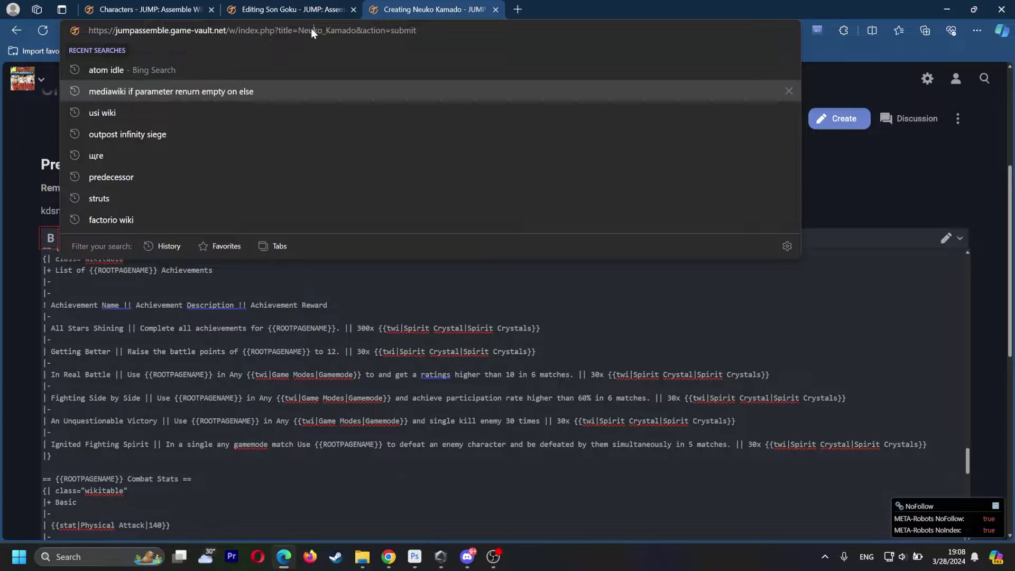
pyautogui.press('Delete')
pyautogui.write('z')
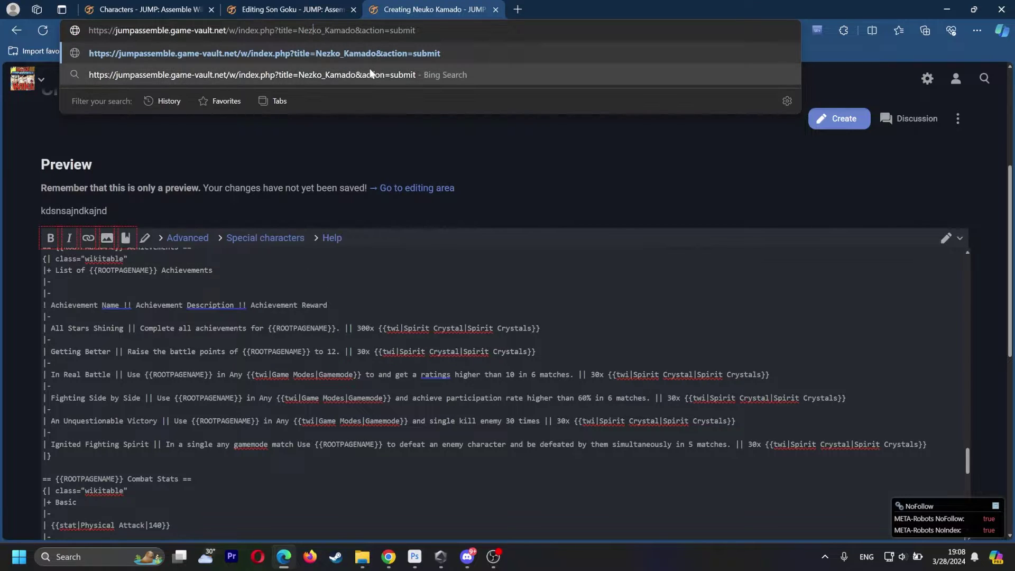
pyautogui.write('u')
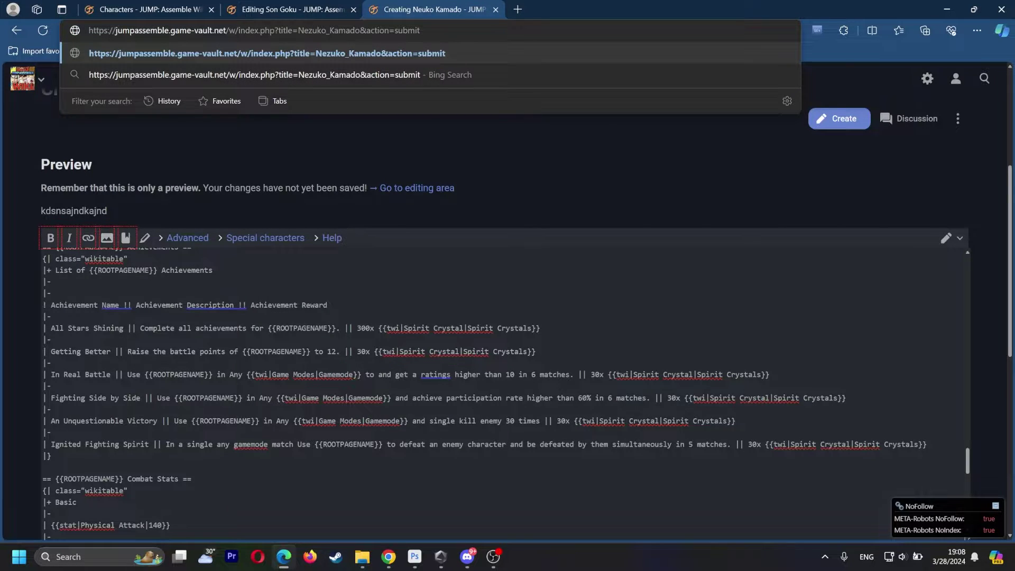
pyautogui.press('Return')
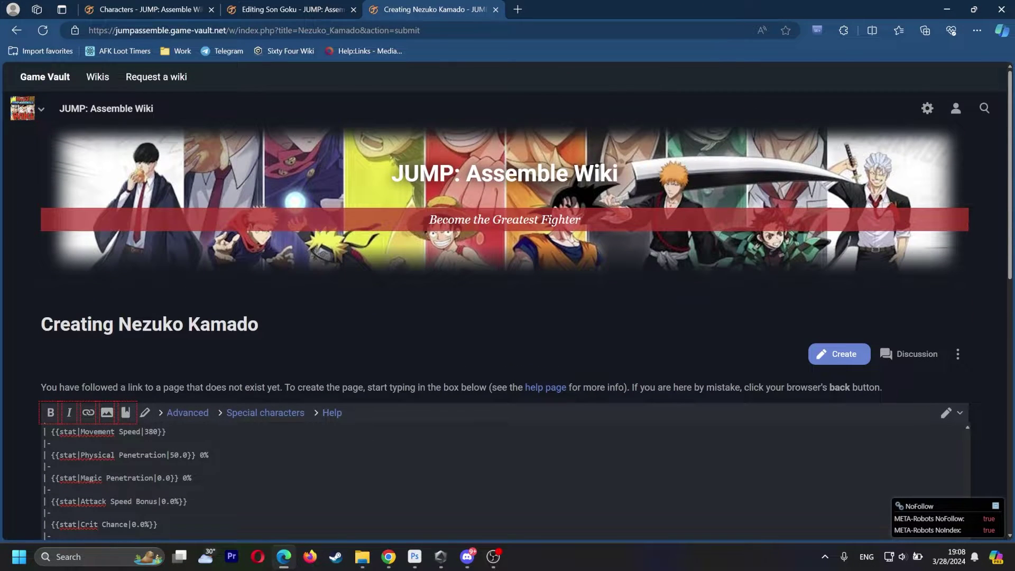
# Examine the copied source, especially the image and icon file lines at its beginning.
pyautogui.scroll(-5, 204, 317)
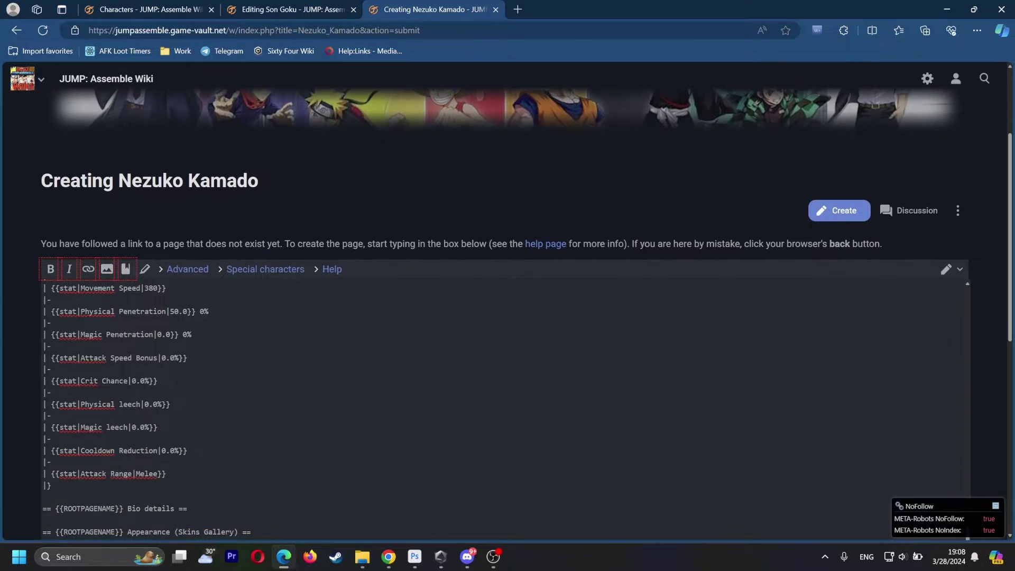
pyautogui.scroll(-15, 204, 317)
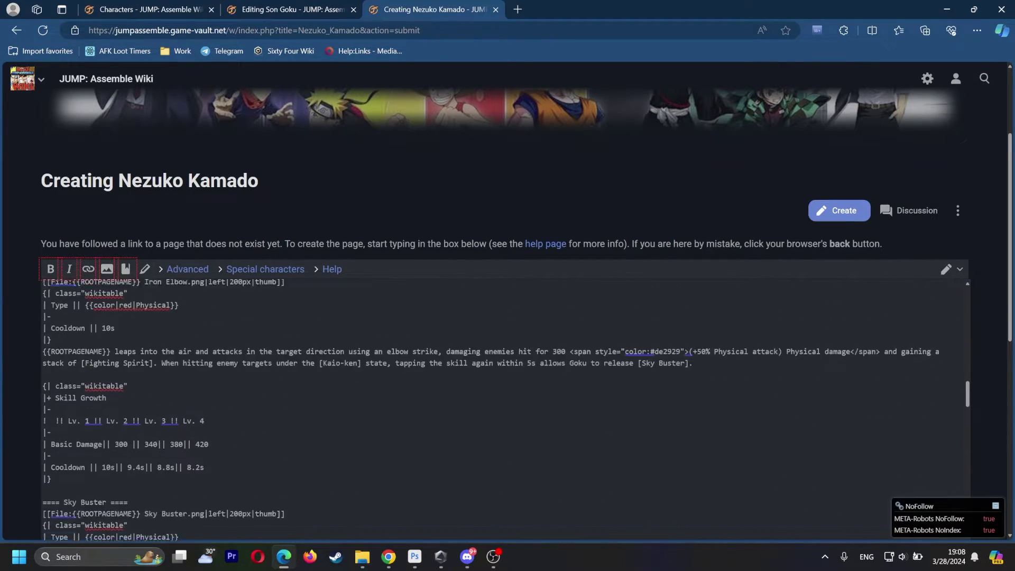
pyautogui.scroll(12, 204, 317)
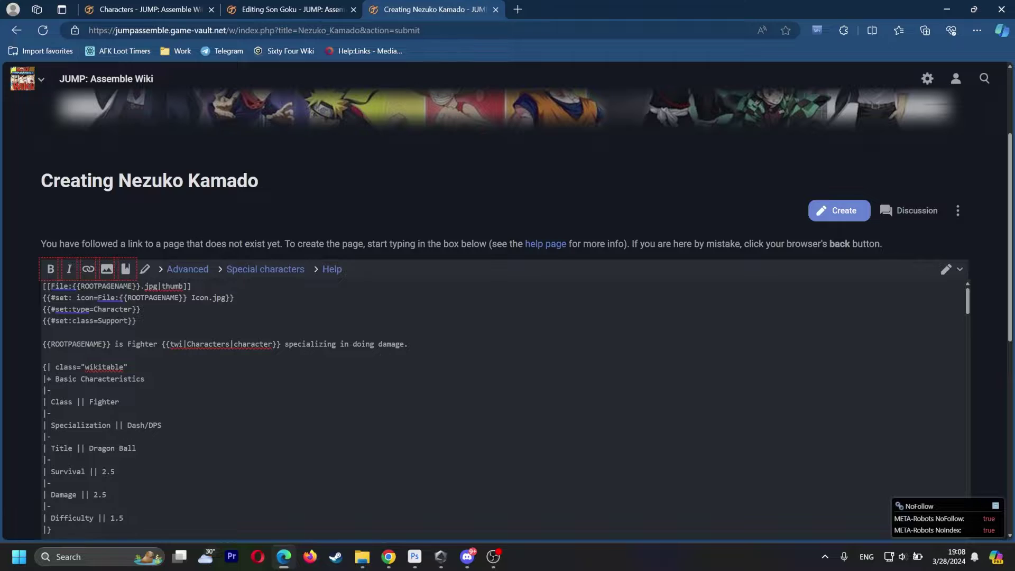
pyautogui.scroll(-3, 197, 234)
pyautogui.scroll(1, 508, 317)
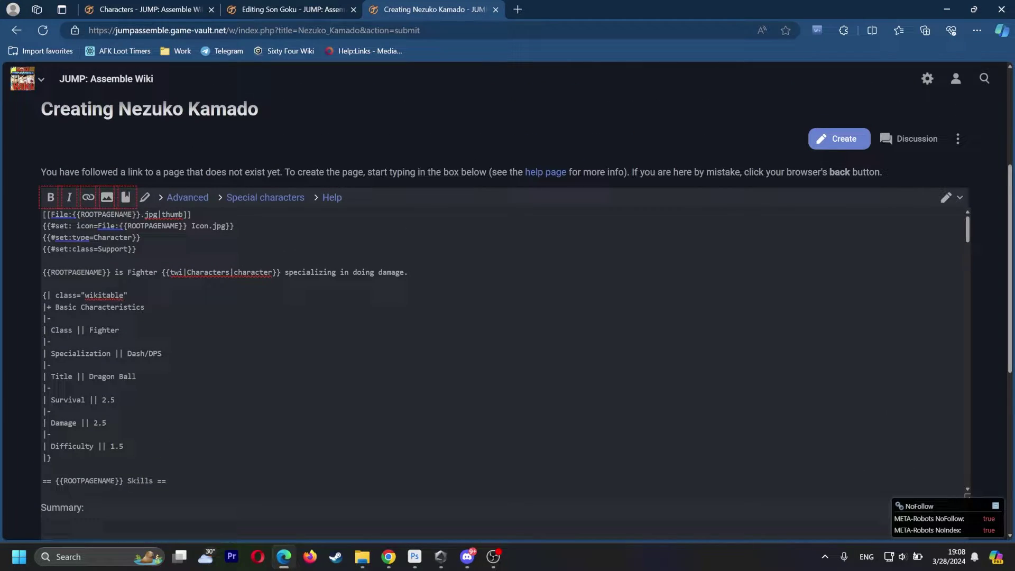
pyautogui.moveTo(191, 214); pyautogui.dragTo(35, 213)
pyautogui.click(236, 225)
# Compare the source with Son Goku's published page, checking the main image and the preview of the character link in the introduction.
pyautogui.click(329, 11)
pyautogui.hotkey('alt', 'Left')
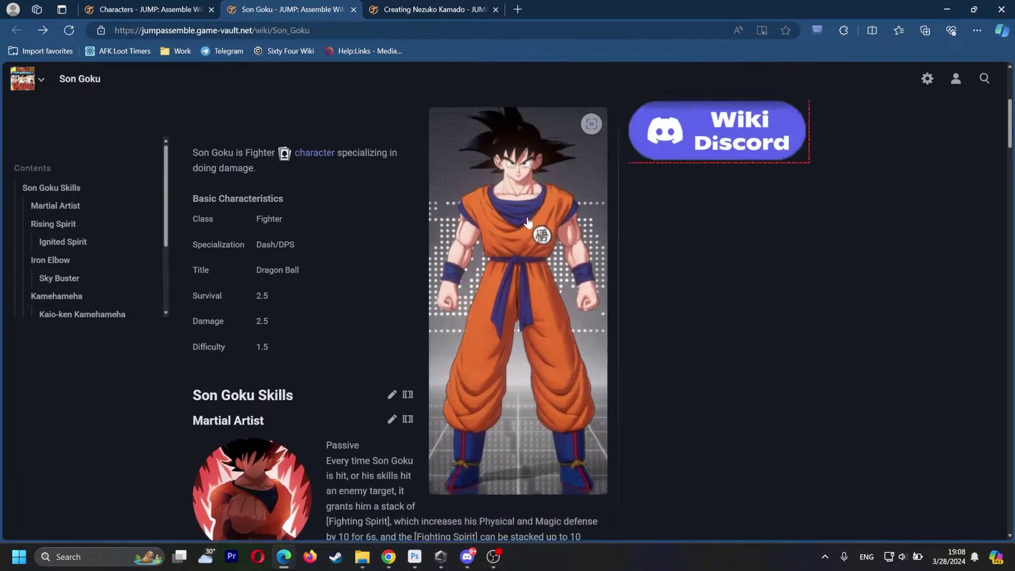
pyautogui.hotkey('ctrl', 'Tab')
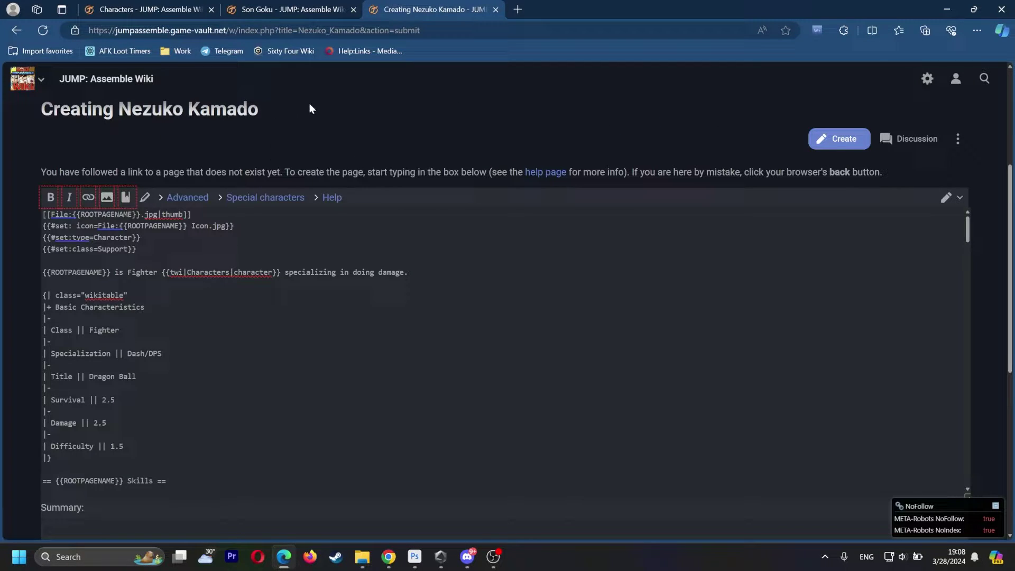
pyautogui.hotkey('ctrl', 'shift', 'Tab')
pyautogui.scroll(-4, 370, 233)
pyautogui.scroll(4, 328, 218)
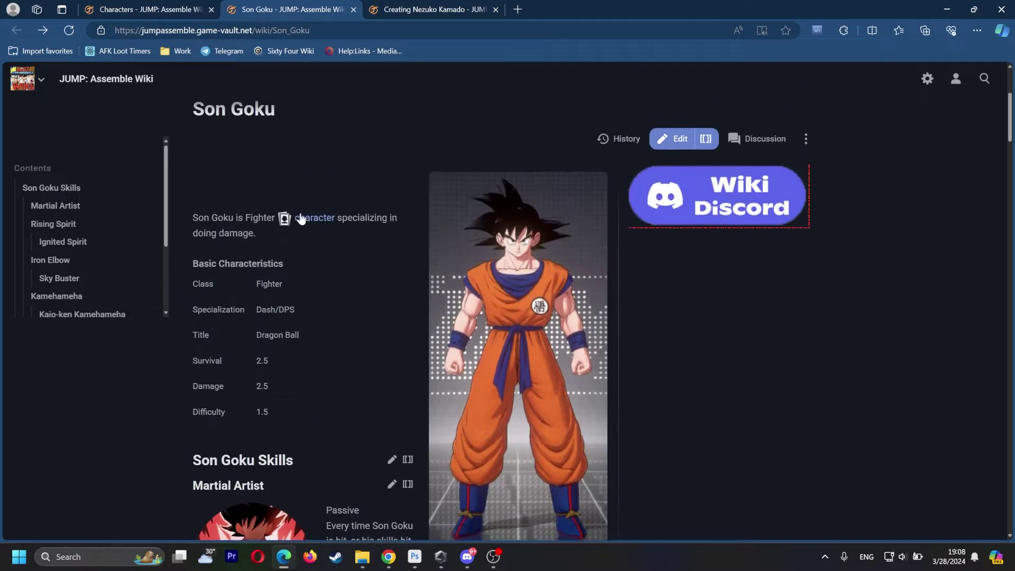
pyautogui.moveTo(285, 222)
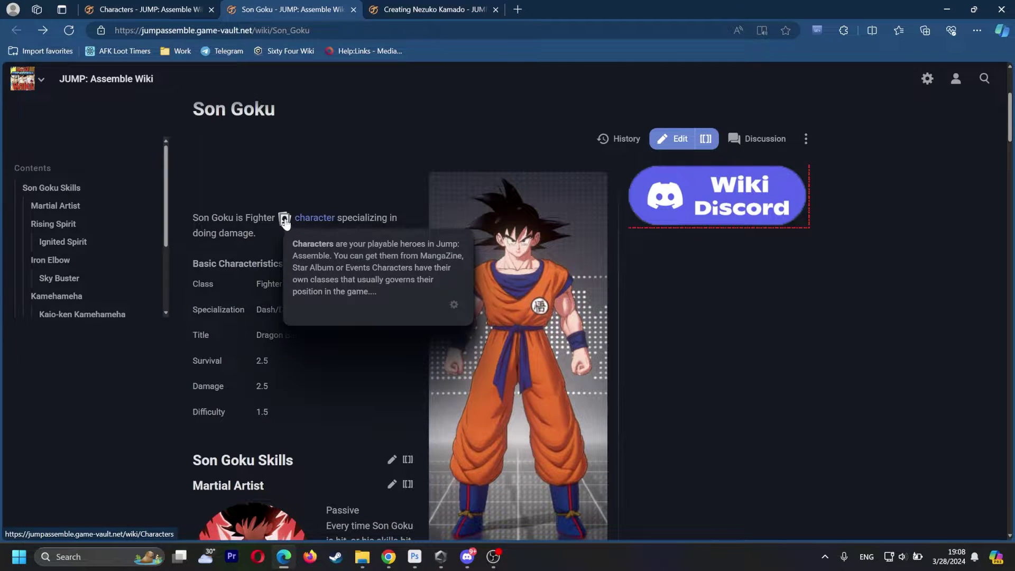
pyautogui.click(423, 12)
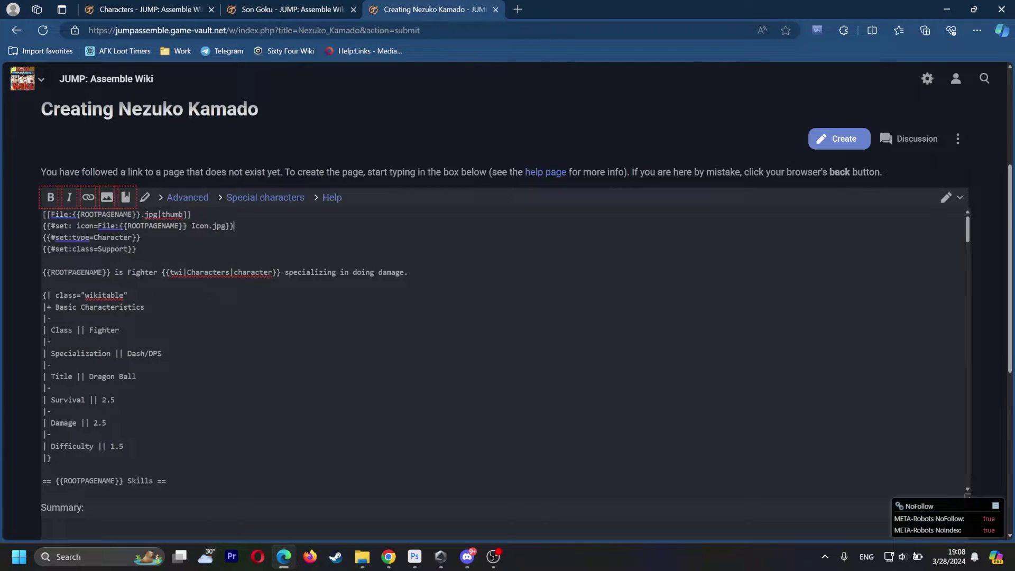
# Set the class property in the Nezuko Kamado source to Assassin.
pyautogui.click(136, 249)
pyautogui.doubleClick(112, 249)
pyautogui.write('Assassin')
# Duplicate the class property line directly below itself and set the copy's class to Fighter.
pyautogui.hotkey('shift', 'Home')
pyautogui.hotkey('ctrl', 'c')
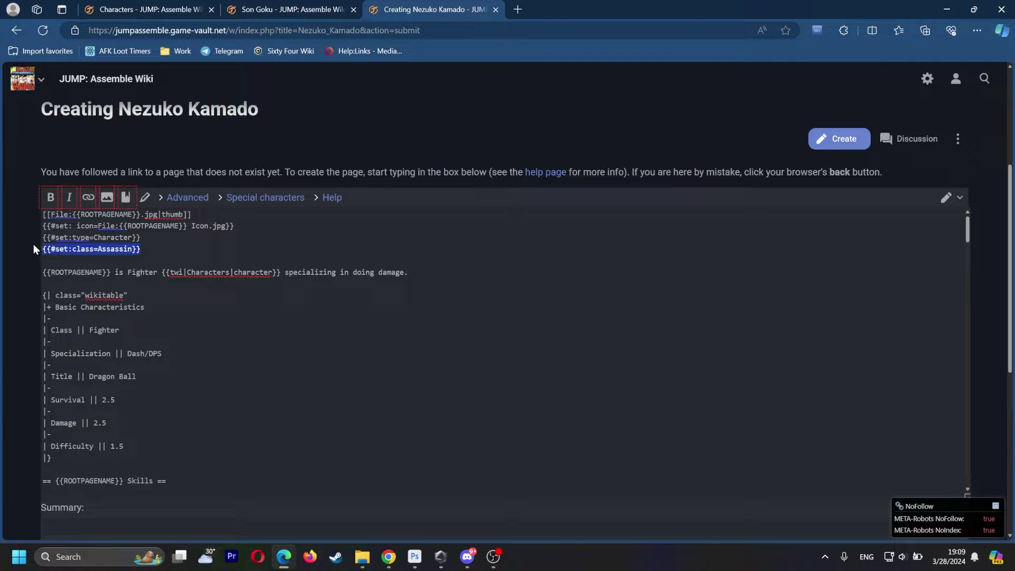
pyautogui.press('End')
pyautogui.press('Return')
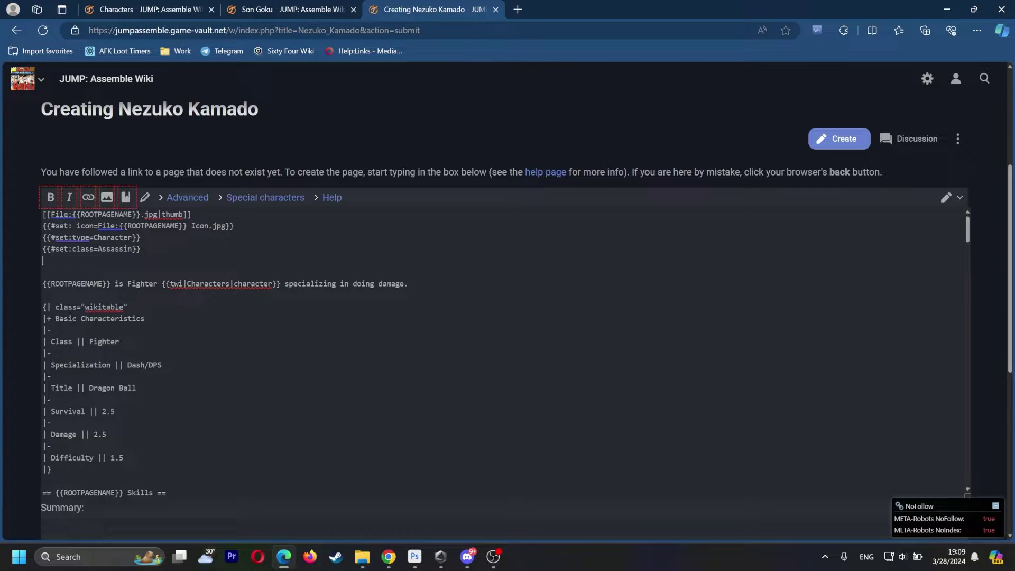
pyautogui.hotkey('ctrl', 'v')
pyautogui.press('Left')
pyautogui.press('Left')
pyautogui.hotkey('ctrl', 'shift', 'Left')
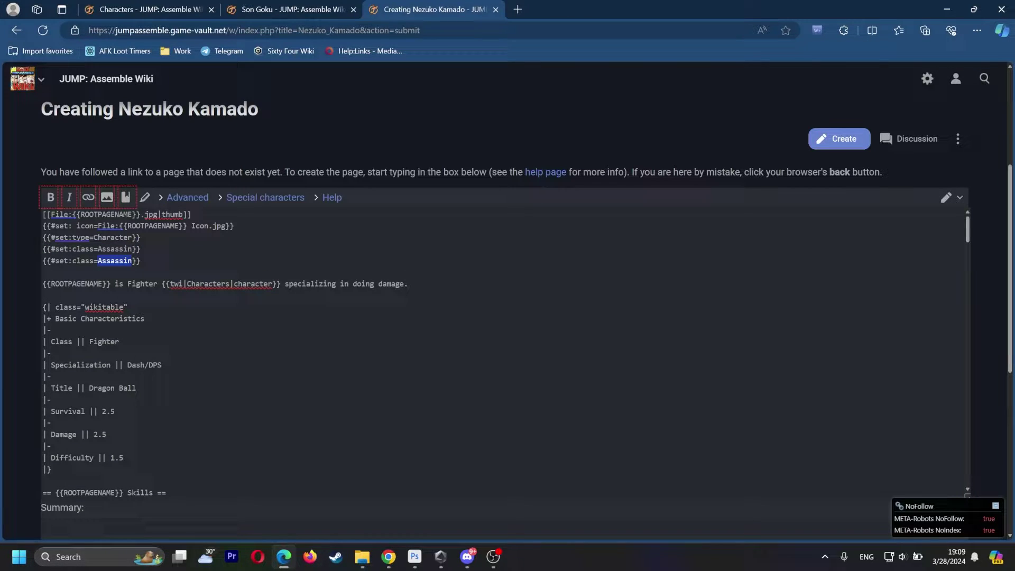
pyautogui.write('Fighter')
# Change {{ROOTPAGENAME}} to {{PAGENAME}} in the introductory sentence above the Basic Characteristics table.
pyautogui.press('Down')
pyautogui.scroll(-1, 504, 353)
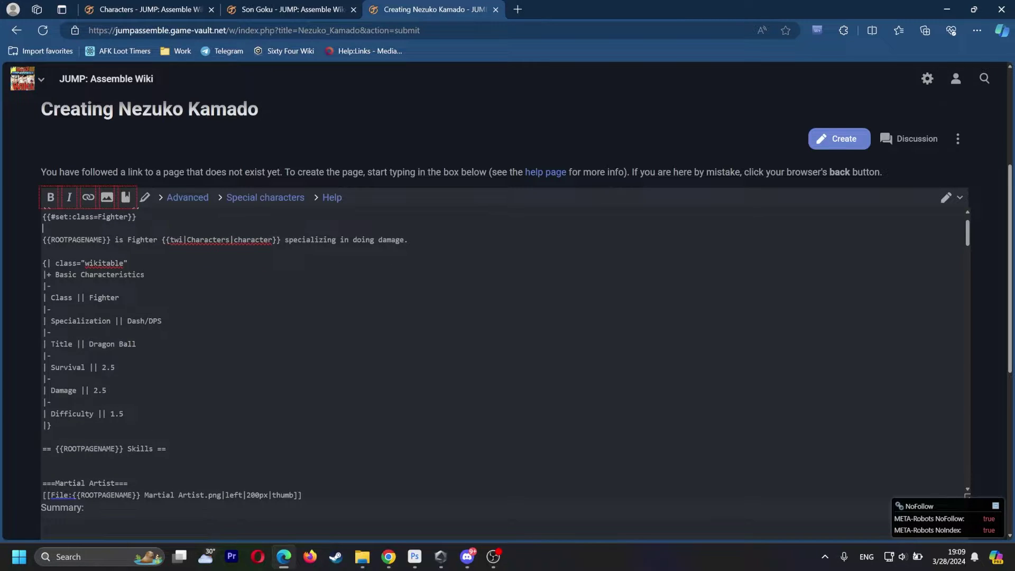
pyautogui.scroll(1, 505, 353)
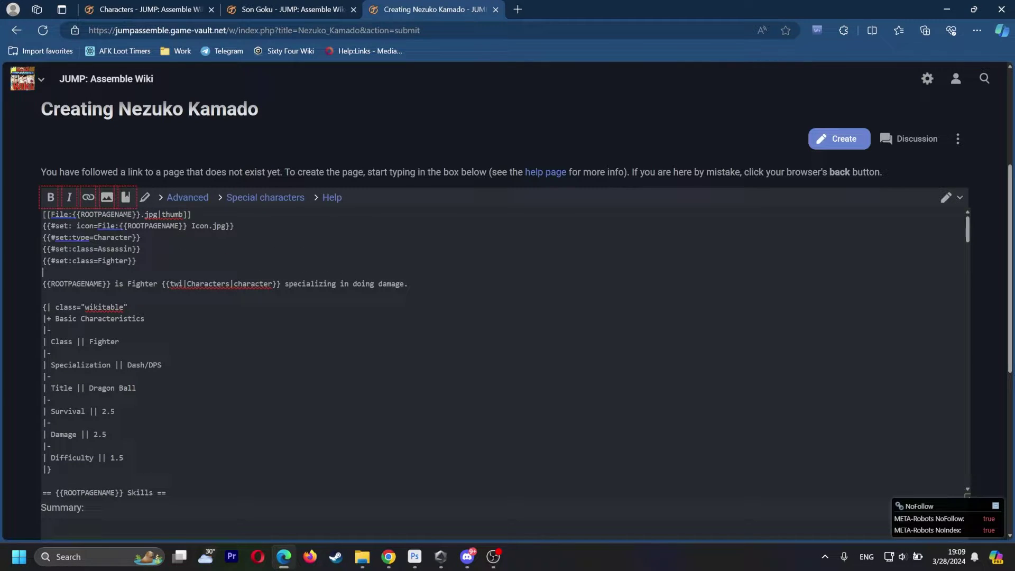
pyautogui.hotkey('shift', 'Left')
pyautogui.hotkey('shift', 'Left')
pyautogui.hotkey('shift', 'Left')
pyautogui.hotkey('shift', 'Left')
pyautogui.press('BackSpace')
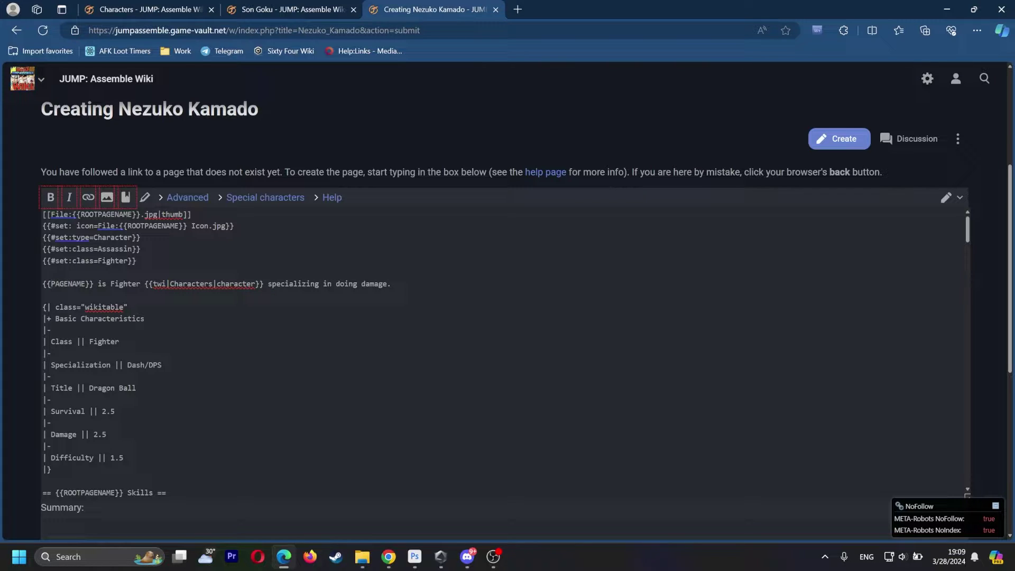
pyautogui.moveTo(93, 284); pyautogui.dragTo(40, 286)
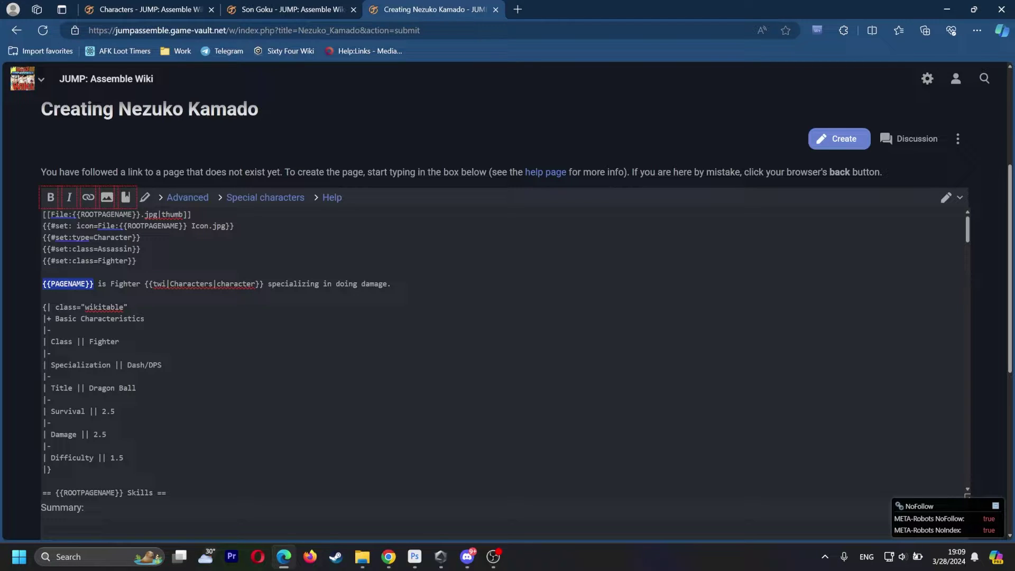
pyautogui.click(110, 284)
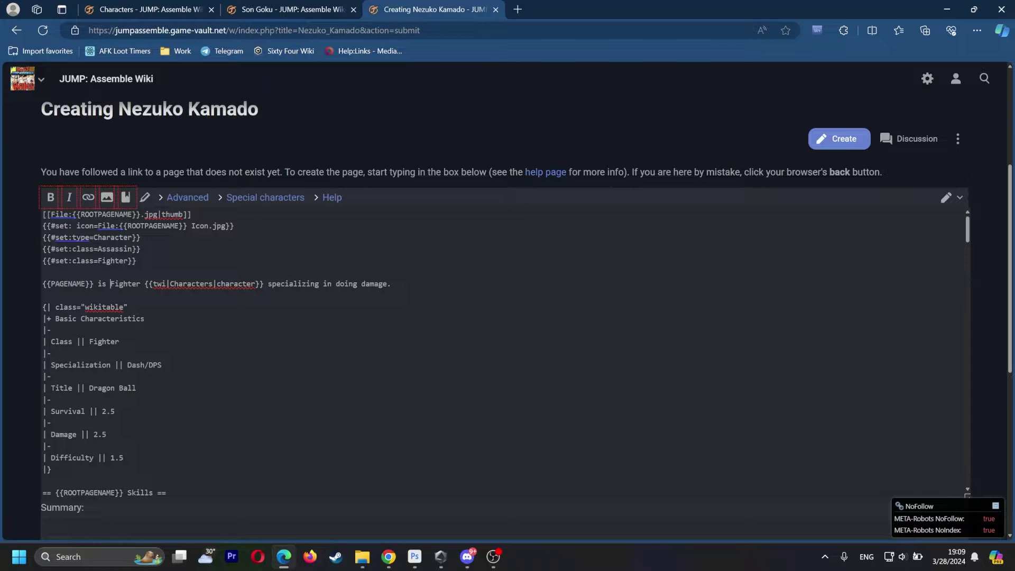
# Preview the Nezuko Kamado page and review its introduction, basic characteristics and skill sections against the source.
pyautogui.scroll(-10, 84, 150)
pyautogui.click(146, 246)
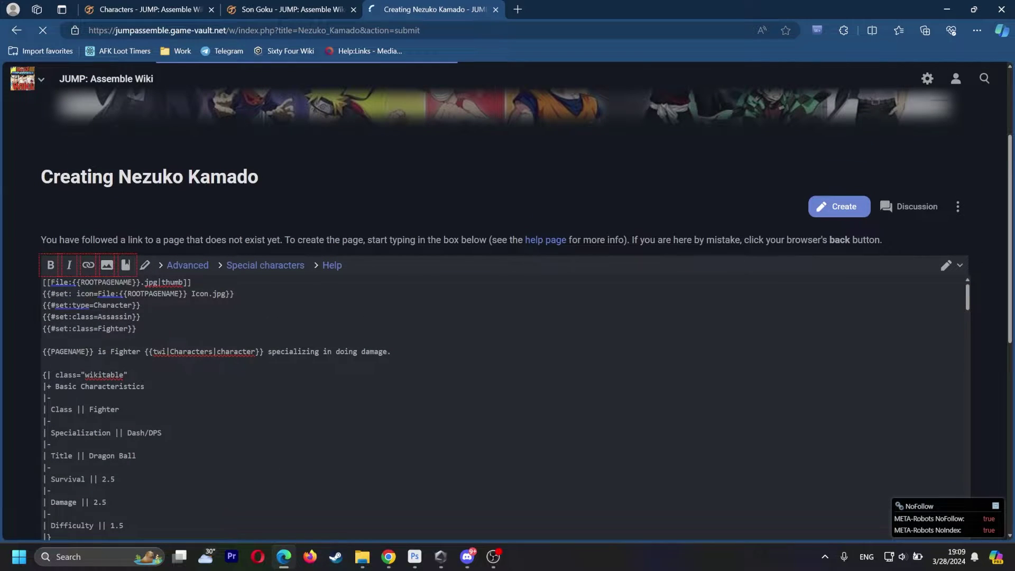
pyautogui.scroll(-3, 559, 317)
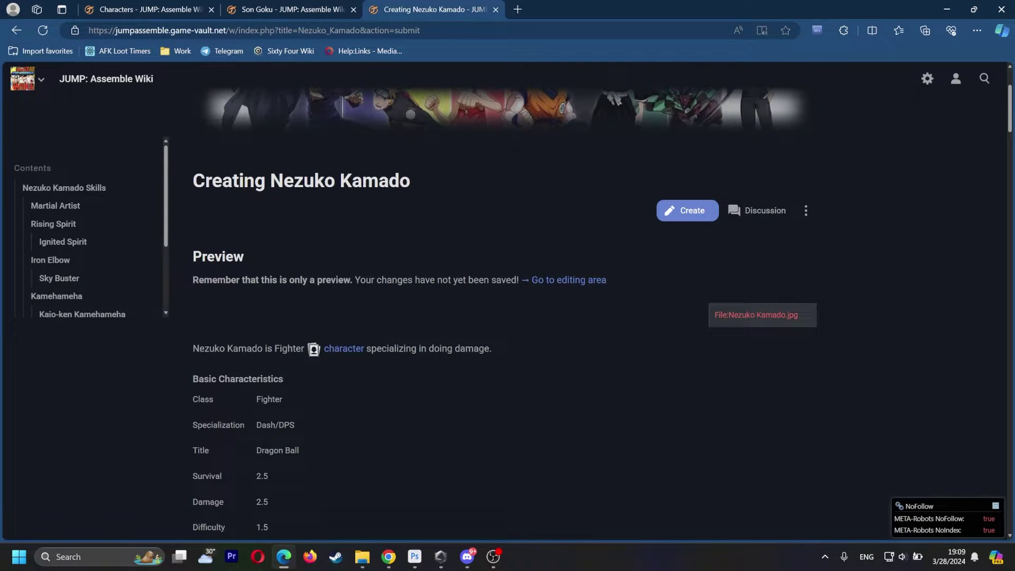
pyautogui.scroll(-9, 559, 317)
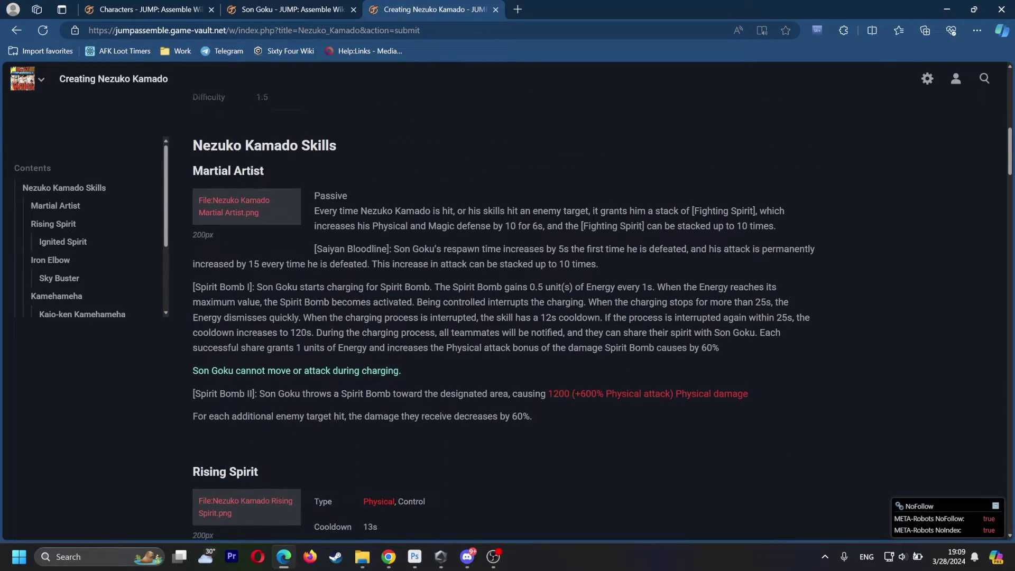
pyautogui.scroll(-5, 213, 224)
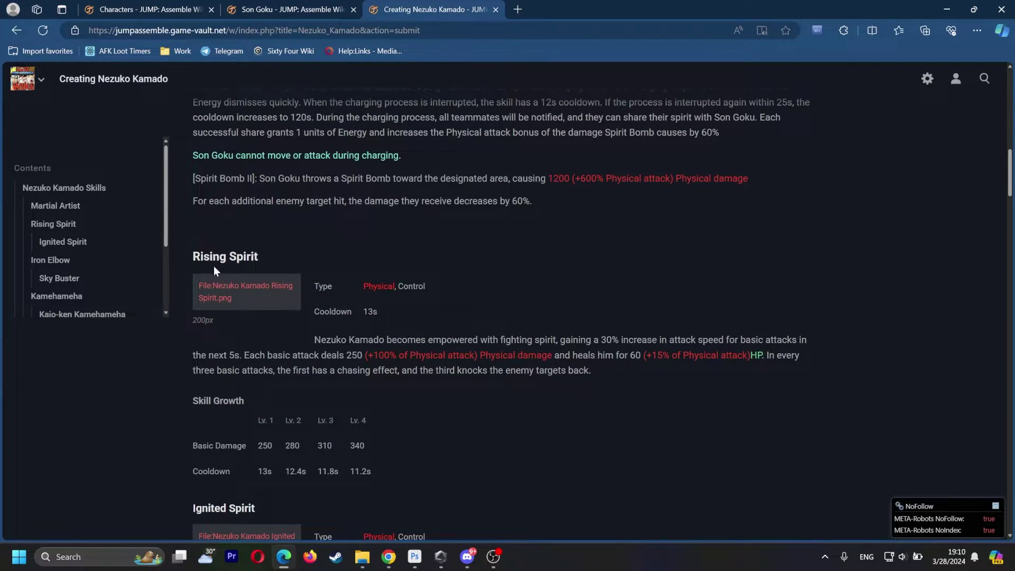
pyautogui.scroll(-6, 214, 266)
pyautogui.scroll(20, 203, 290)
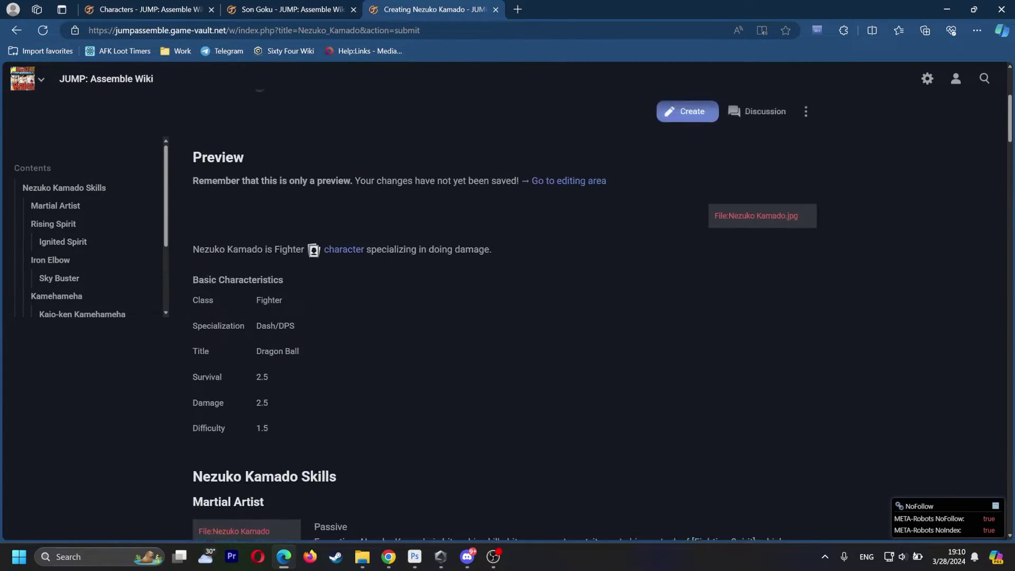
pyautogui.scroll(4, 274, 232)
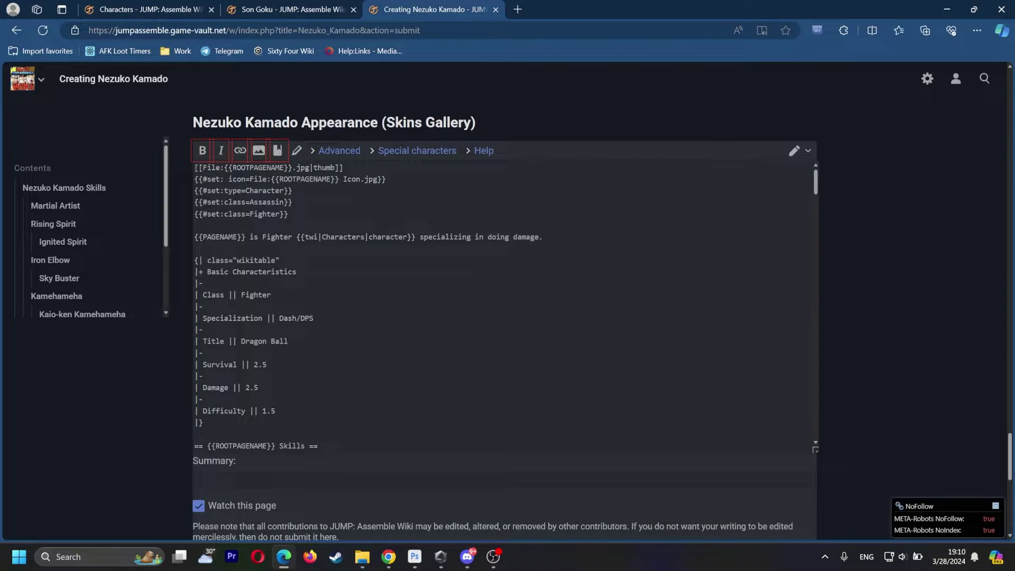
pyautogui.scroll(-1, 505, 307)
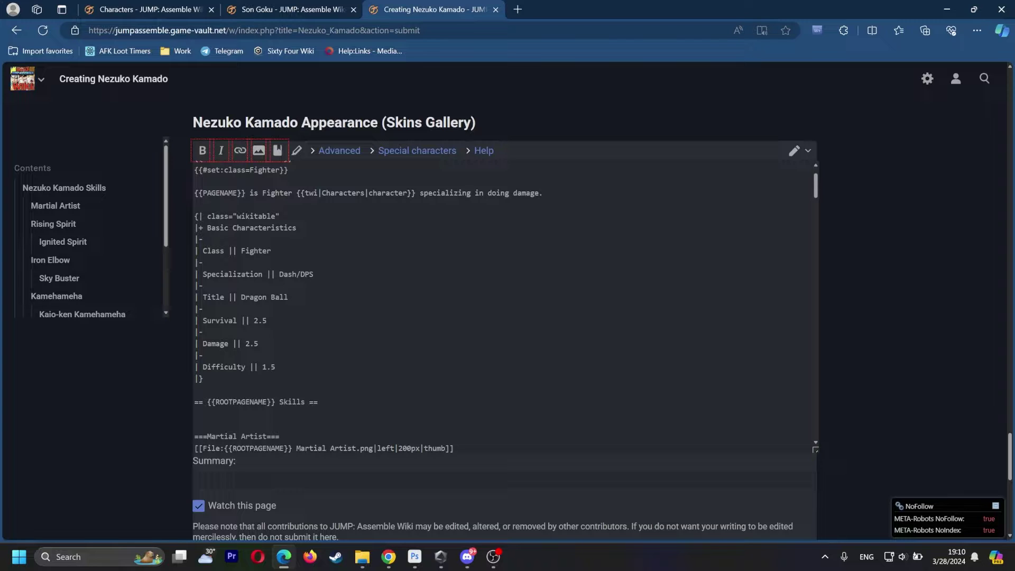
# Set Class to Fighter/Assassin and Specialization to Dash/Finisher in the Basic Characteristics table source.
pyautogui.doubleClick(256, 251)
pyautogui.click(203, 286)
pyautogui.scroll(-2, 505, 307)
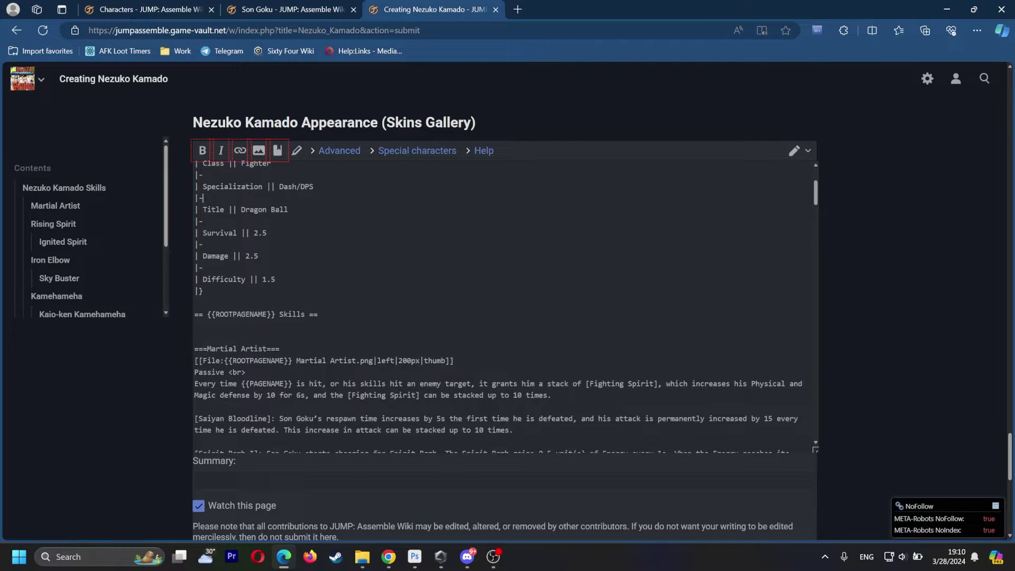
pyautogui.scroll(-3, 505, 307)
pyautogui.scroll(2, 505, 307)
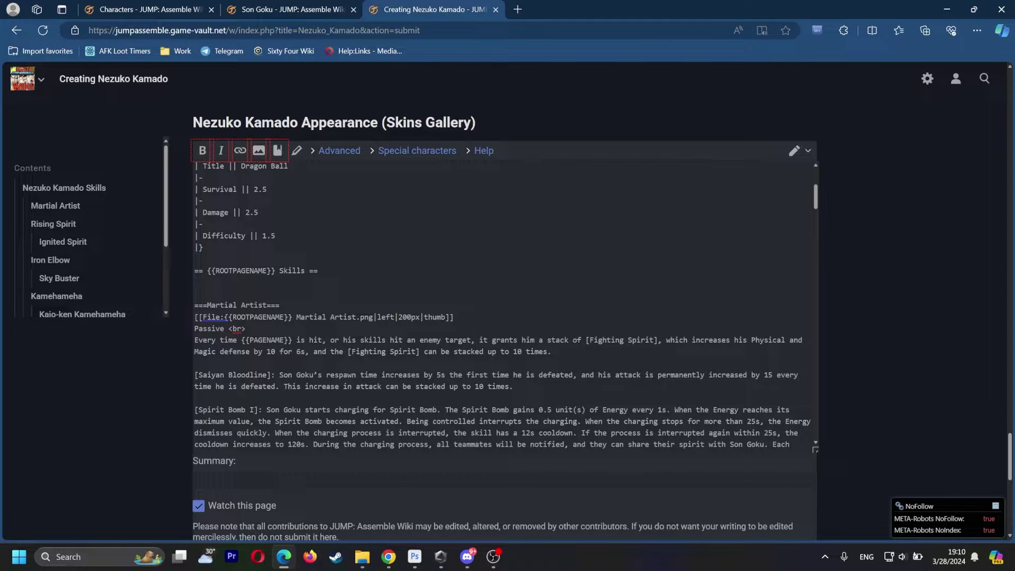
pyautogui.scroll(4, 505, 307)
pyautogui.scroll(-1, 505, 307)
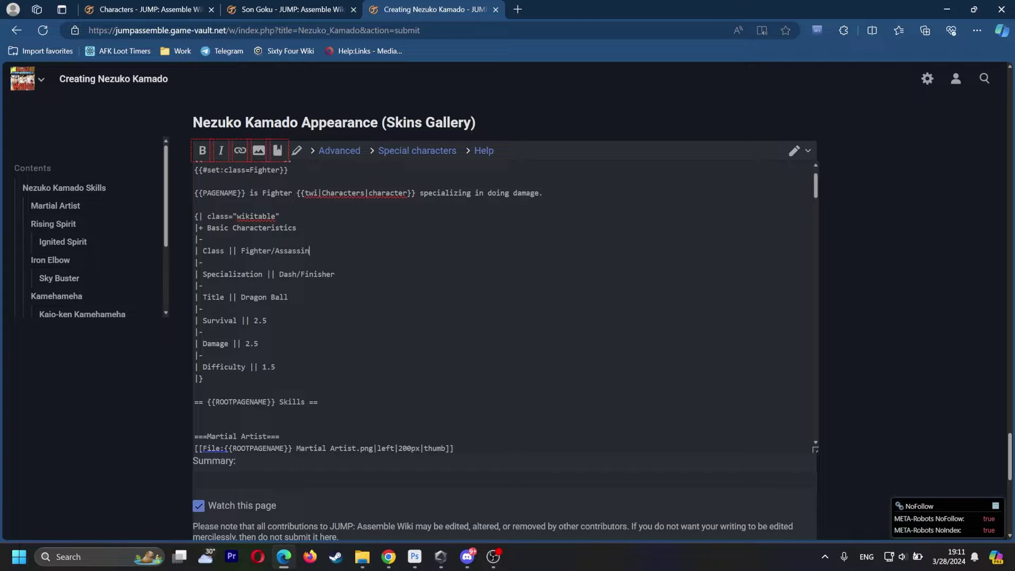
# Set Title to Demon Slayer, Survival to 1.5, Damage to 3.5 and Difficulty to 1 in the Basic Characteristics table.
pyautogui.moveTo(195, 216); pyautogui.dragTo(418, 367)
pyautogui.click(418, 367)
pyautogui.scroll(-1, 505, 307)
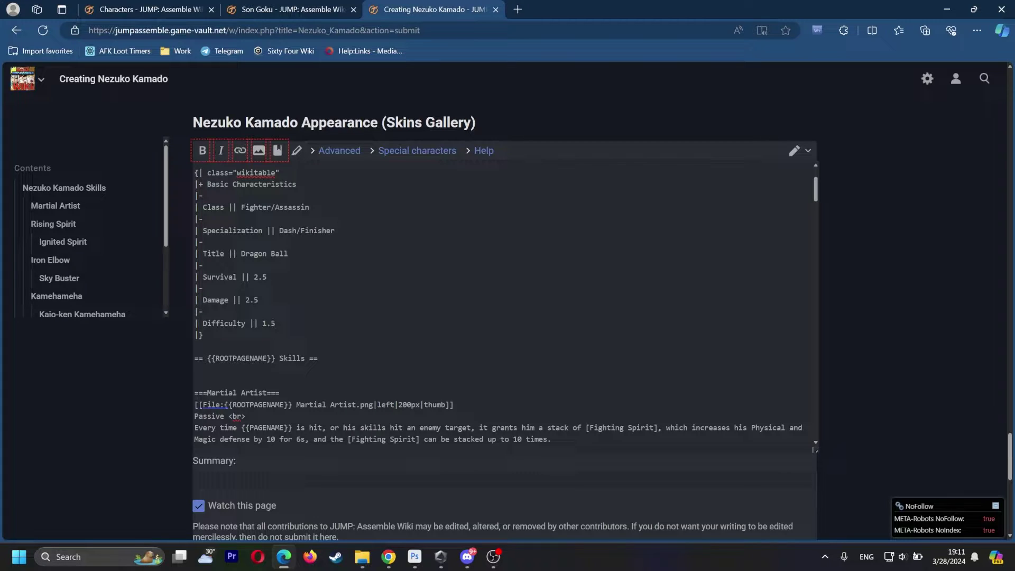
pyautogui.moveTo(237, 207); pyautogui.dragTo(335, 230)
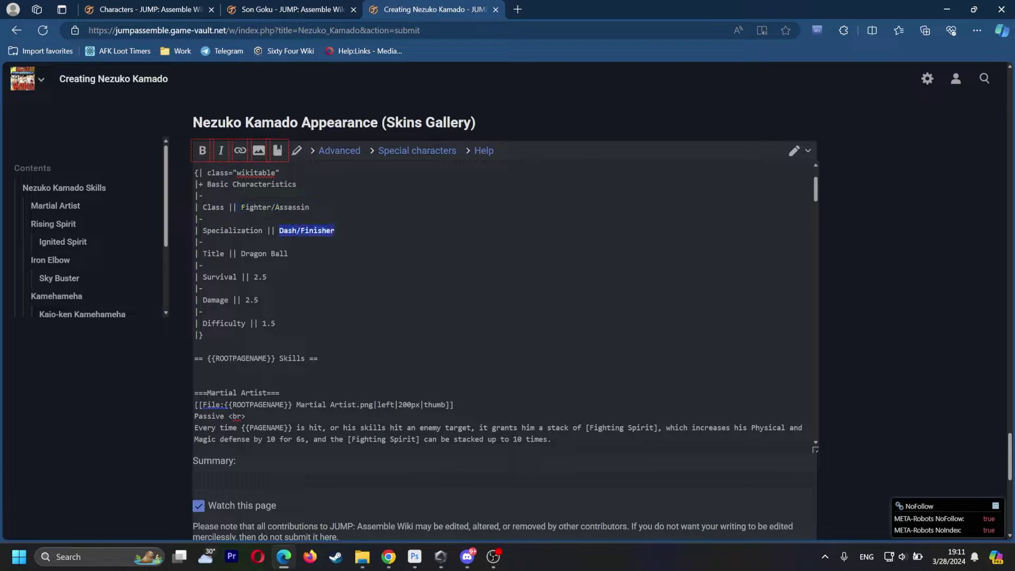
pyautogui.moveTo(244, 254)
pyautogui.mouseDown()
pyautogui.moveTo(288, 253)
pyautogui.moveTo(241, 254)
pyautogui.mouseUp()
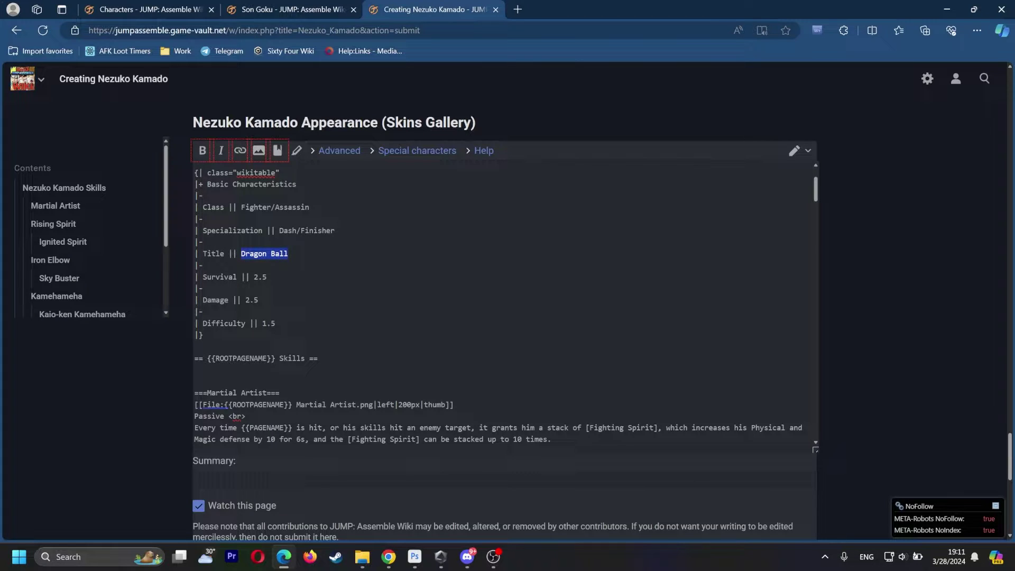
pyautogui.write('Demon')
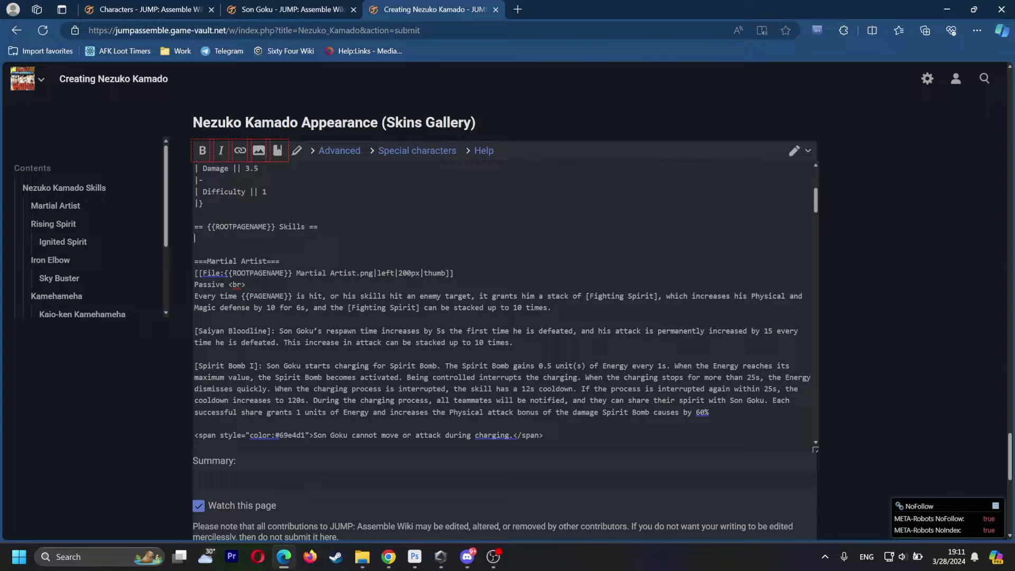
# Examine the markup of the Skills and Martial Artist headings against the available heading levels and the page contents list.
pyautogui.moveTo(319, 227); pyautogui.dragTo(194, 226)
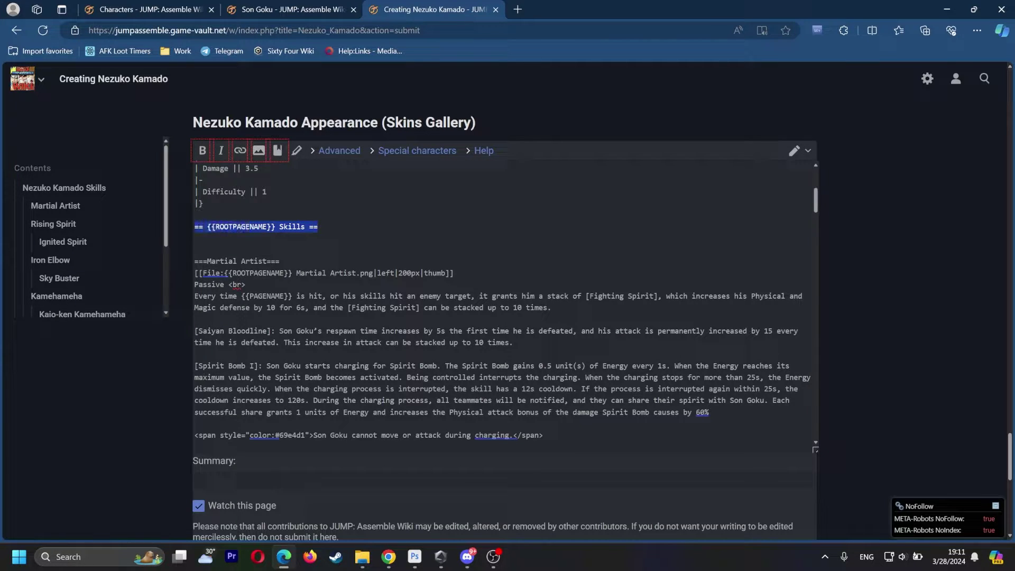
pyautogui.click(338, 150)
pyautogui.click(249, 173)
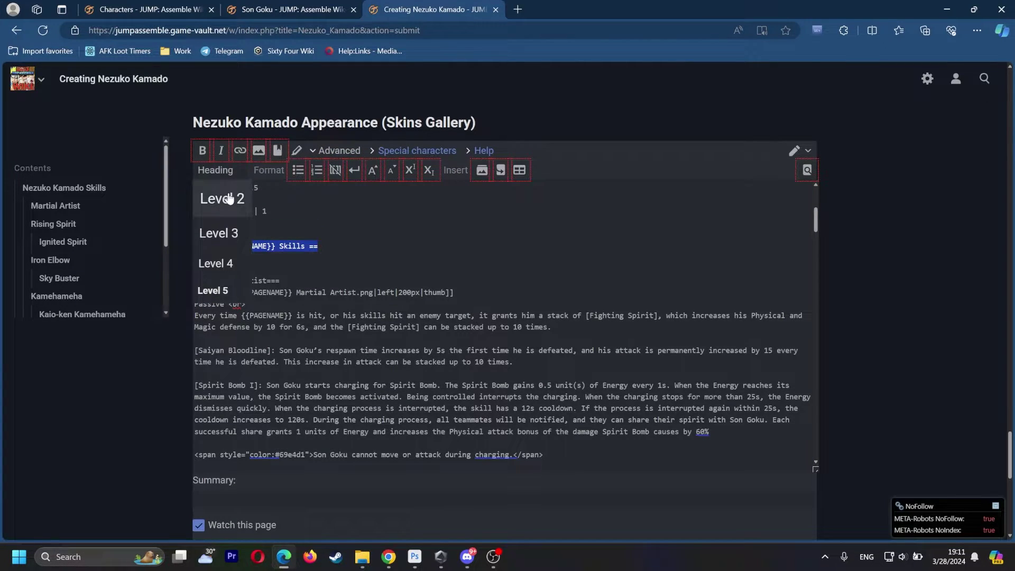
pyautogui.click(222, 198)
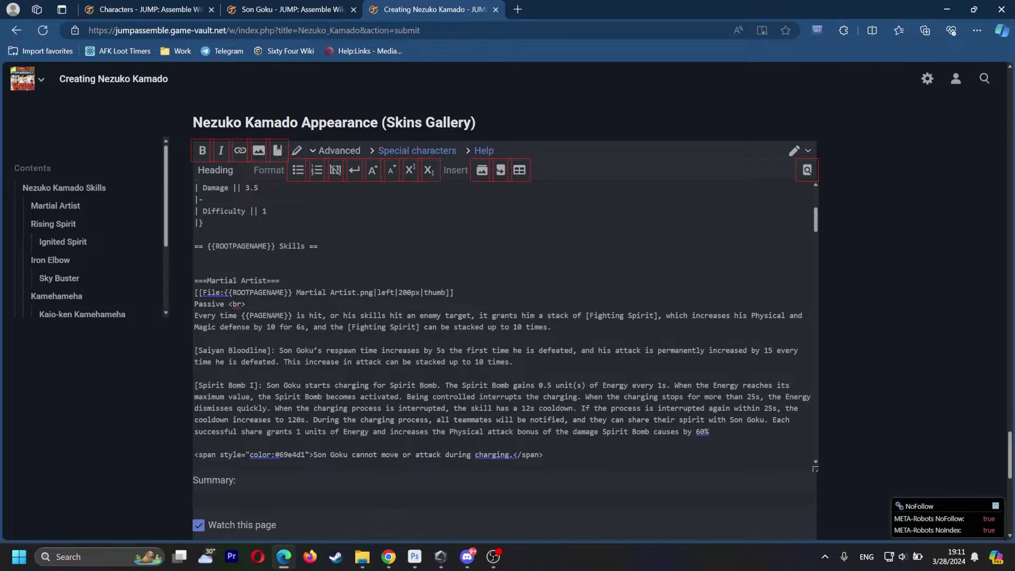
pyautogui.moveTo(320, 246); pyautogui.dragTo(193, 246)
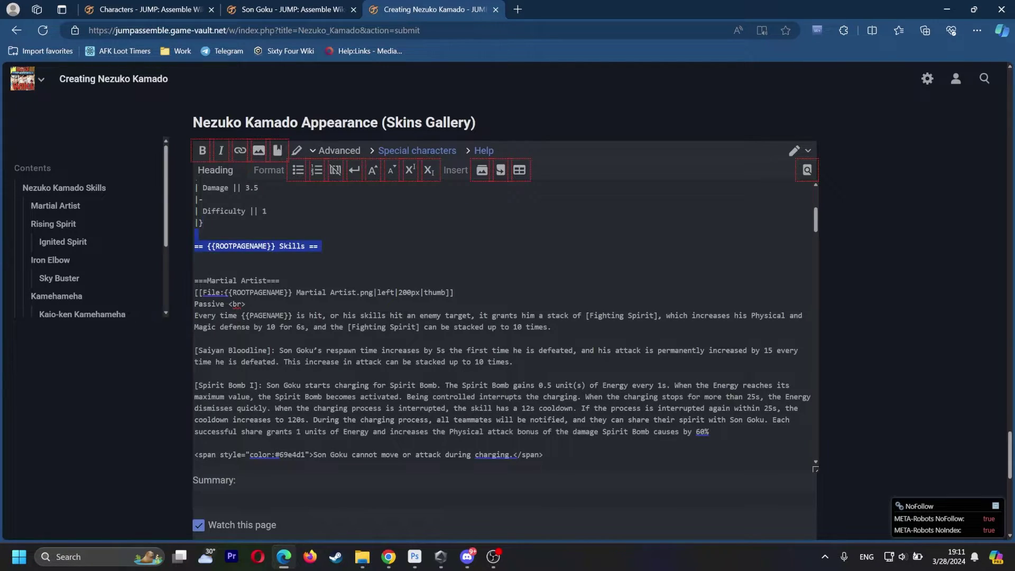
pyautogui.moveTo(203, 280); pyautogui.dragTo(271, 280)
pyautogui.scroll(-3, 505, 326)
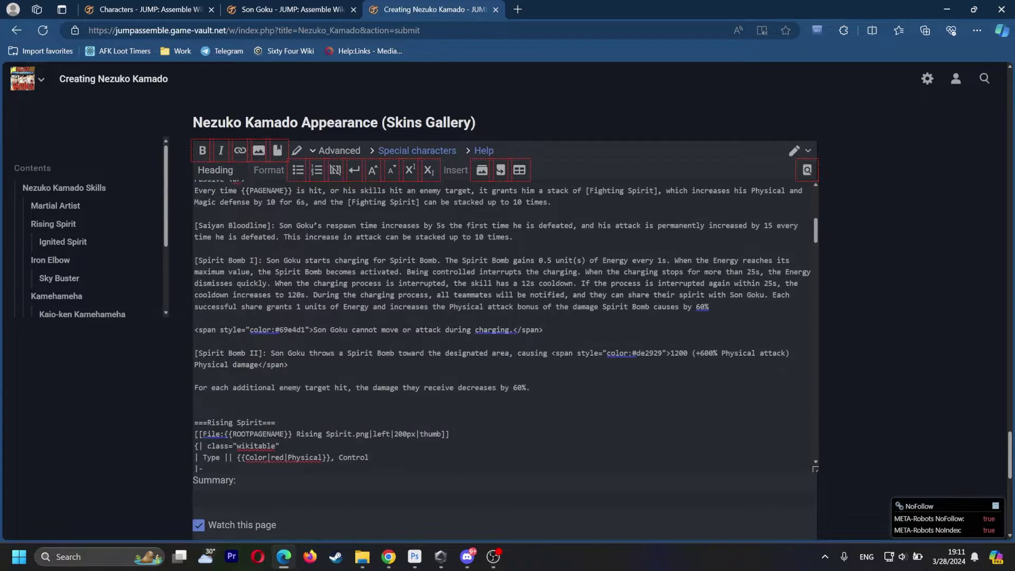
pyautogui.scroll(2, 505, 325)
pyautogui.scroll(-3, 505, 325)
pyautogui.scroll(-2, 505, 325)
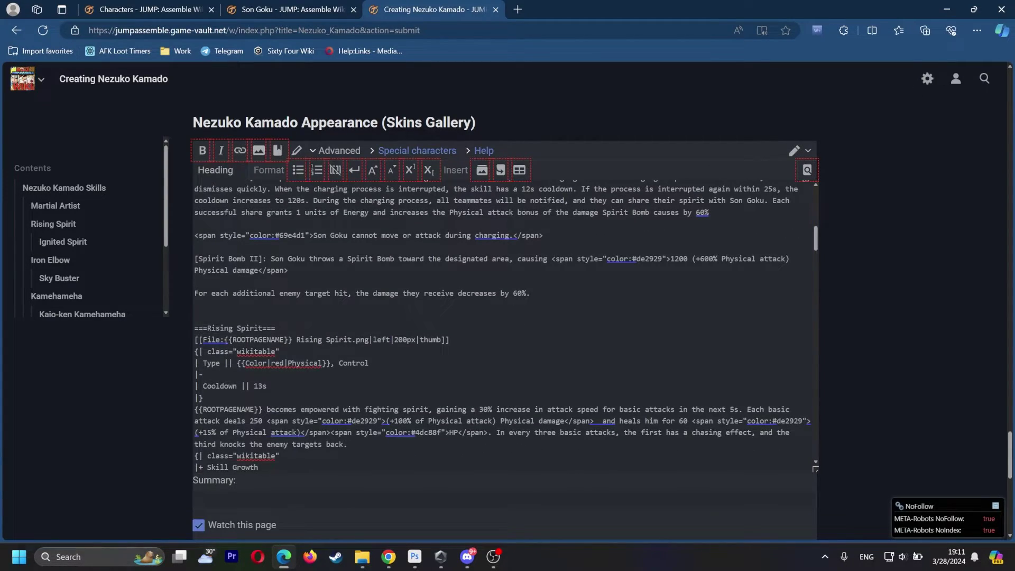
pyautogui.scroll(5, 505, 325)
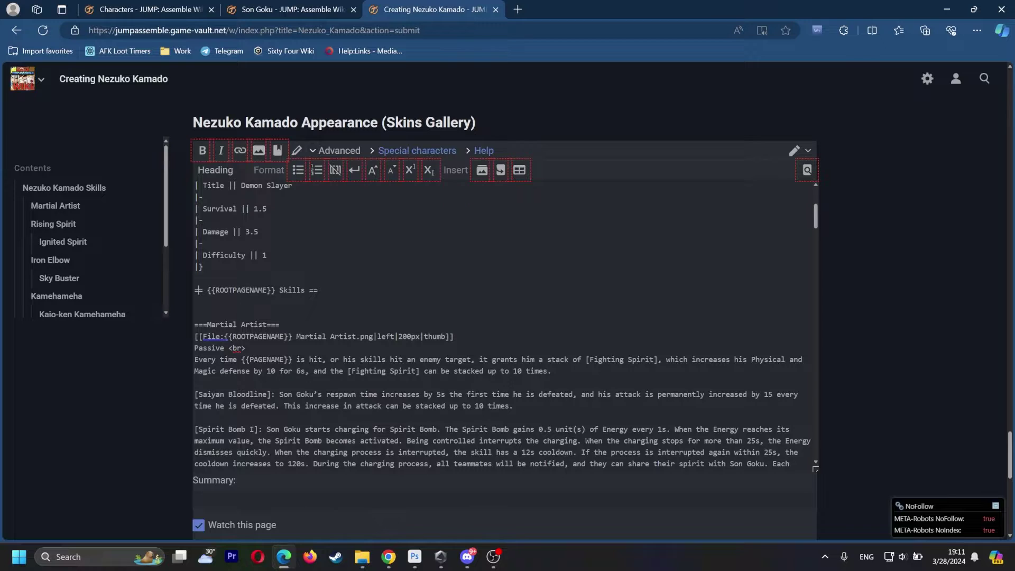
pyautogui.click(215, 170)
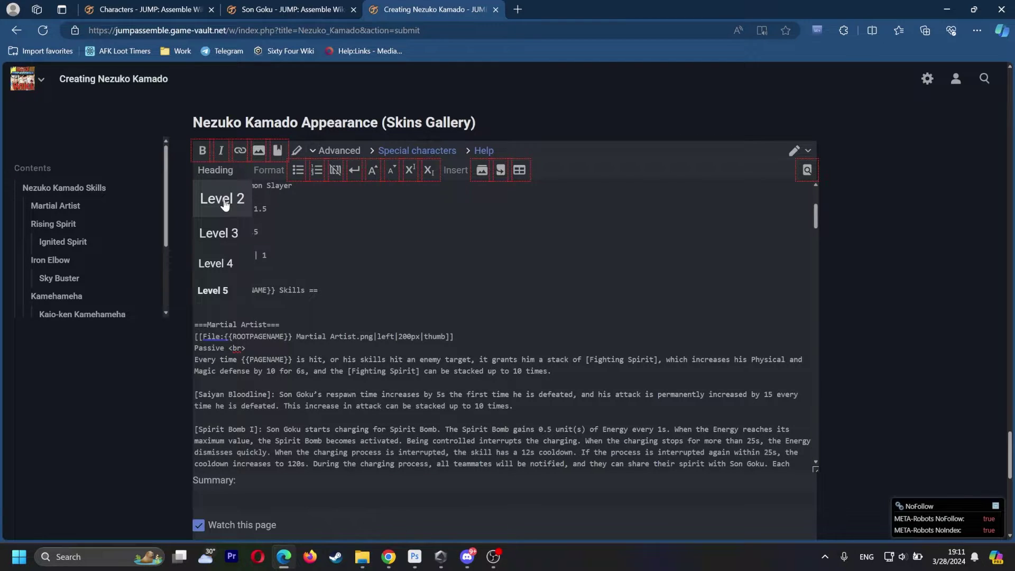
pyautogui.click(225, 205)
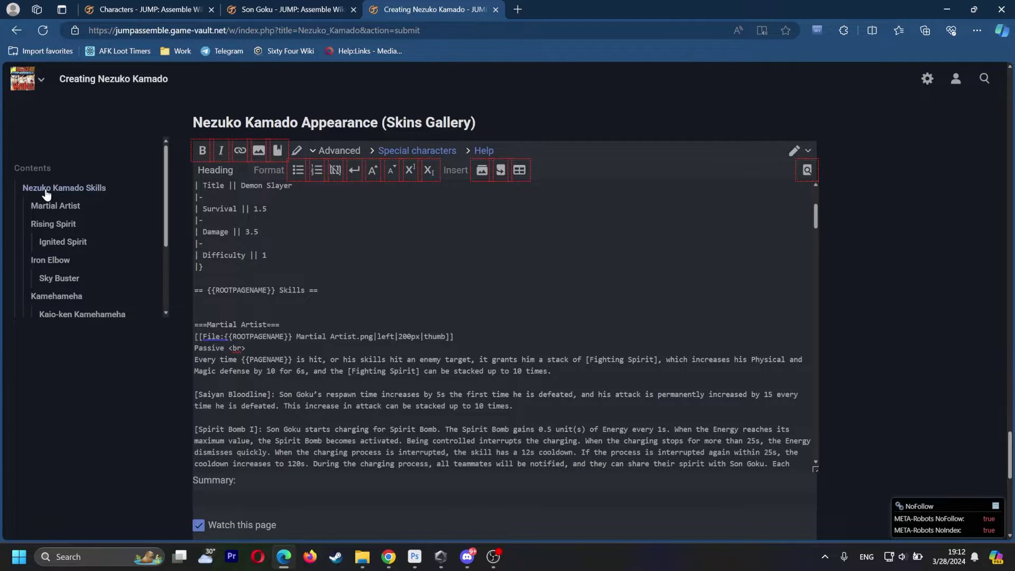
pyautogui.moveTo(163, 194)
pyautogui.mouseDown()
pyautogui.moveTo(157, 268)
pyautogui.moveTo(170, 188)
pyautogui.mouseUp()
# Add "{{PAGENAME}} have variety of skills that are focused on swiftly dealing with opponents." directly beneath the Skills heading.
pyautogui.write('{{PAGENAME}} have variety of skills that are focused on swiftly dealing with opponents.')
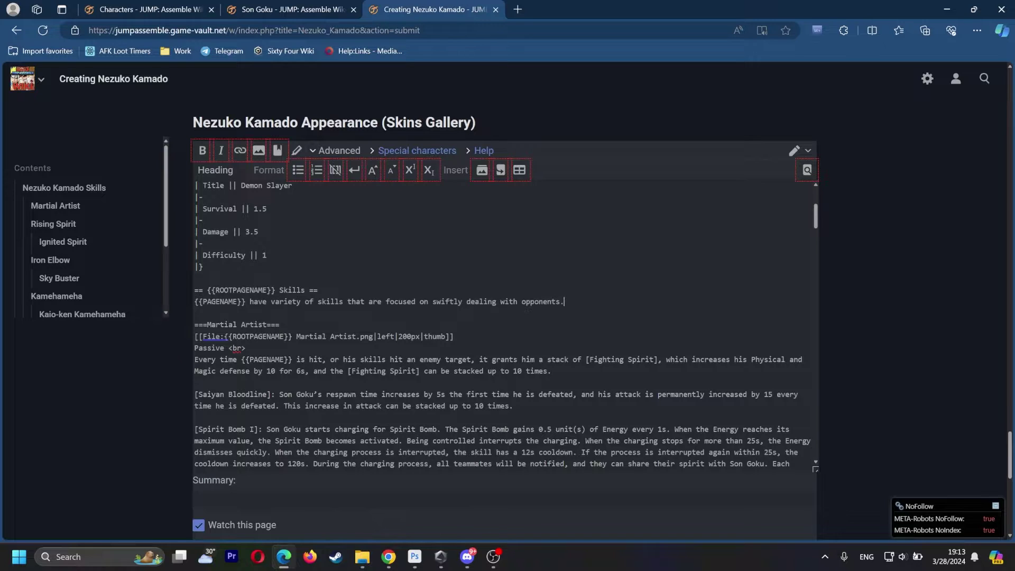
pyautogui.scroll(-1, 502, 324)
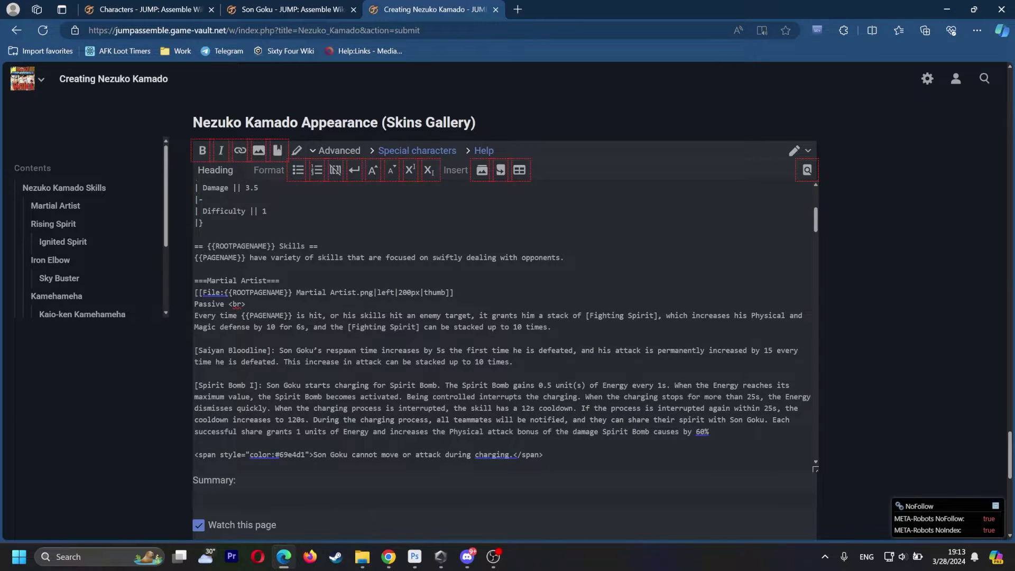
pyautogui.moveTo(560, 258); pyautogui.dragTo(192, 258)
pyautogui.click(251, 271)
pyautogui.scroll(-1, 503, 326)
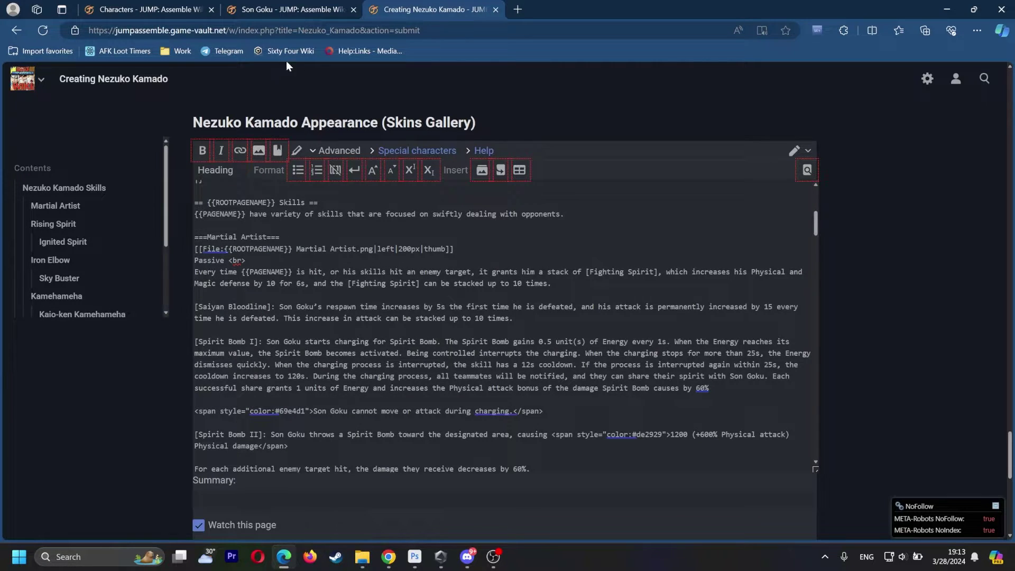
# Arrange the Son Goku page and the Nezuko Kamado editor side by side in separate browser windows.
pyautogui.moveTo(422, 9); pyautogui.dragTo(516, 63)
pyautogui.moveTo(293, 17); pyautogui.dragTo(284, 40)
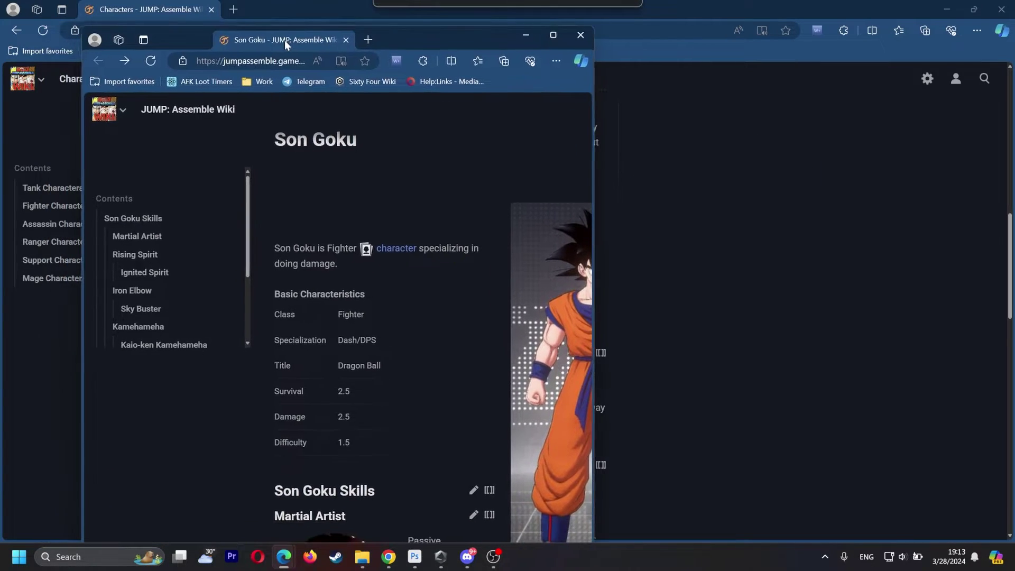
pyautogui.moveTo(365, 50); pyautogui.dragTo(5, 229)
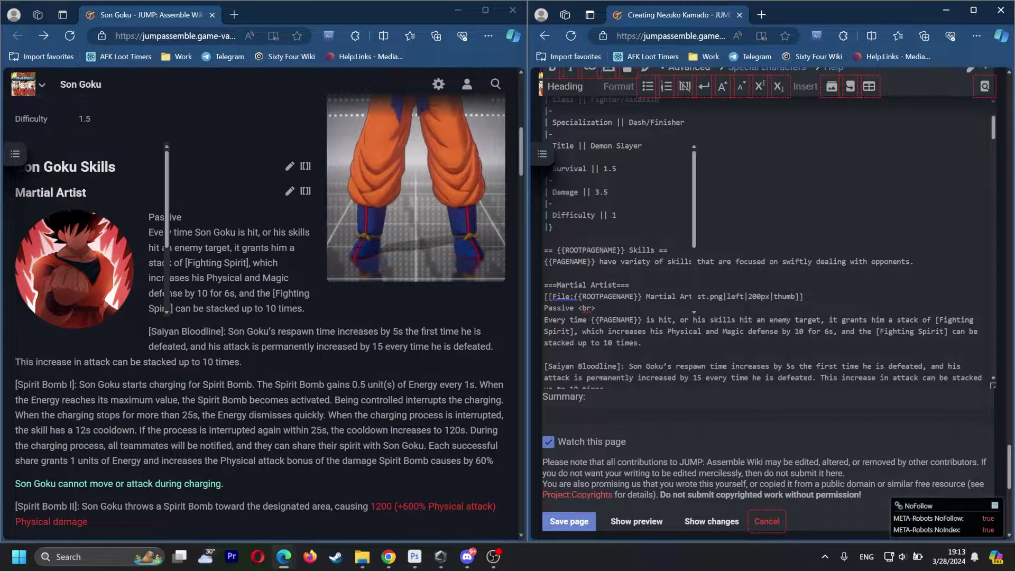
# Rename the Martial Artist heading and image file to Demonic Strength and replace its first passive paragraph with Nezuko's enhanced basic attack description.
pyautogui.scroll(-3, 694, 229)
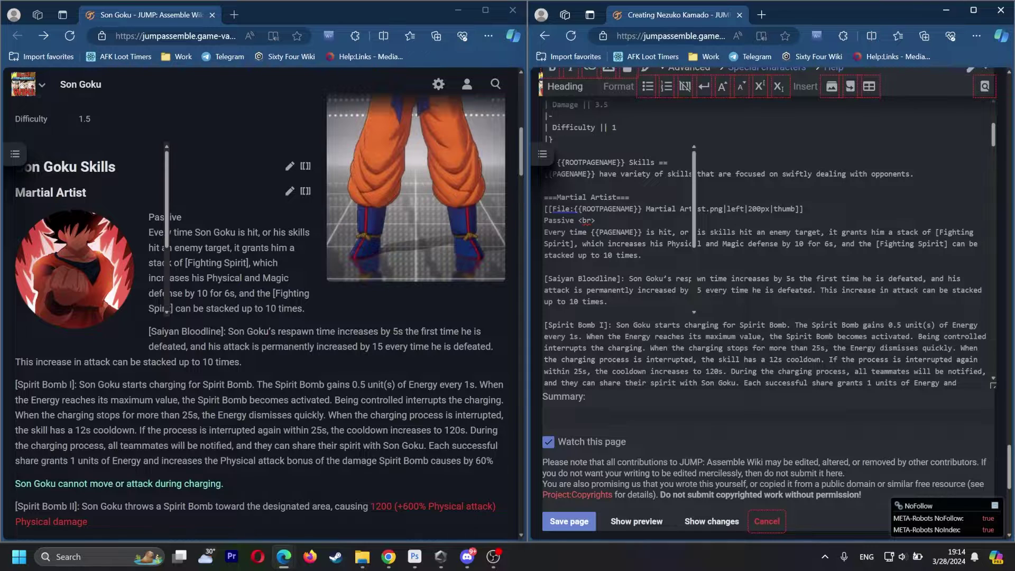
pyautogui.moveTo(556, 197); pyautogui.dragTo(615, 197)
pyautogui.write('Demonic Strength')
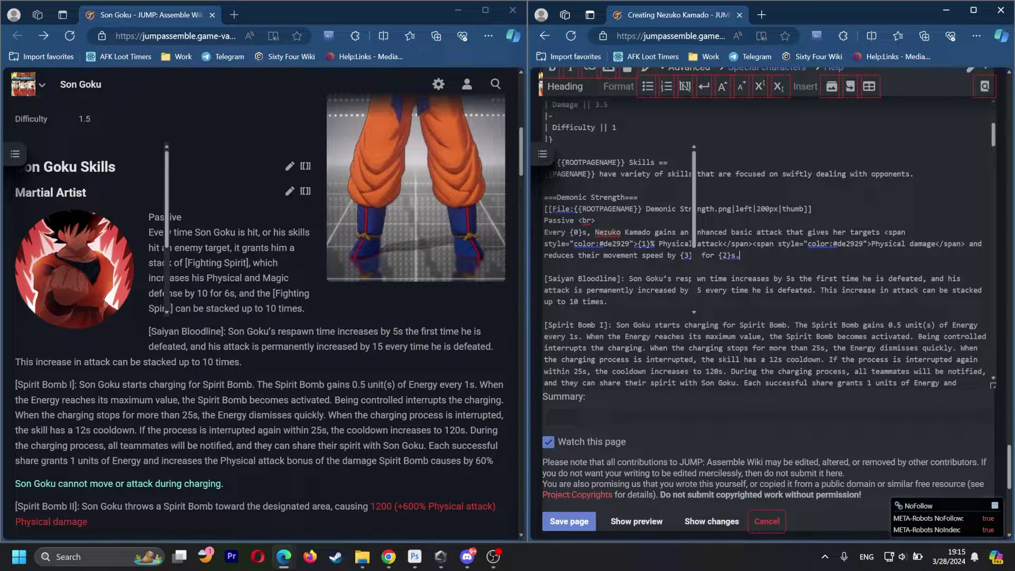
# Replace the Demonic Strength description's placeholders with 6s, 130% Physical attack, 40% movement speed reduction and a 1.5s duration.
pyautogui.moveTo(573, 232); pyautogui.dragTo(579, 232)
pyautogui.write('6')
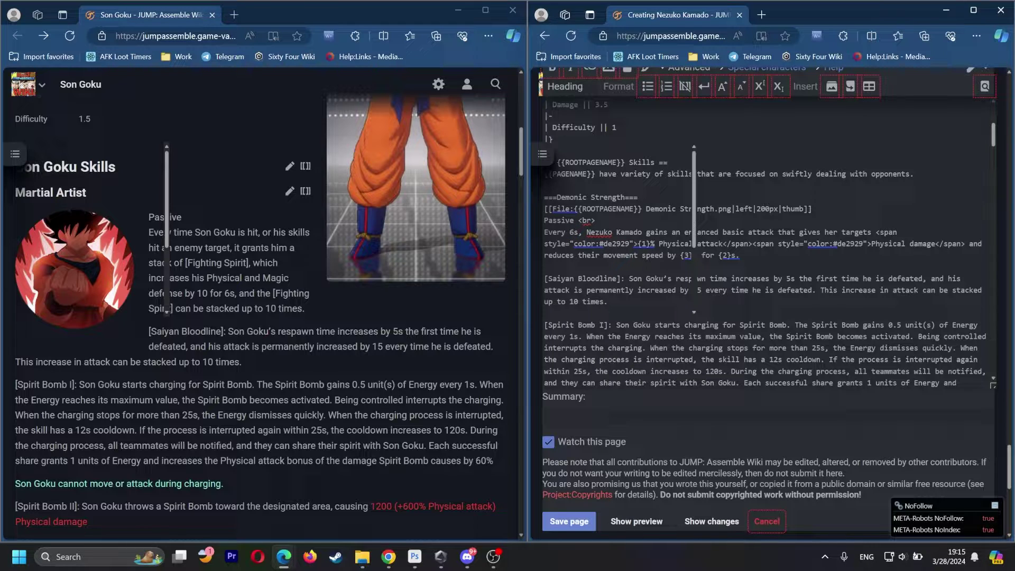
pyautogui.moveTo(637, 243); pyautogui.dragTo(649, 244)
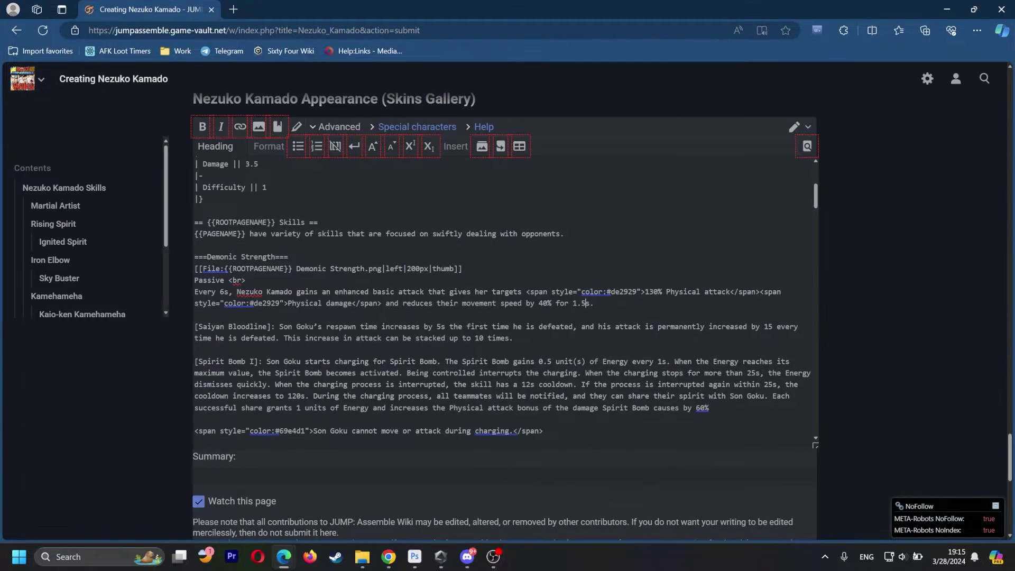
# Change {{ROOTPAGENAME}} to {{PAGENAME}} in the Demonic Strength image link.
pyautogui.scroll(-1, 504, 303)
pyautogui.scroll(1, 504, 303)
pyautogui.moveTo(247, 269); pyautogui.dragTo(232, 269)
pyautogui.press('Delete')
pyautogui.press('Delete')
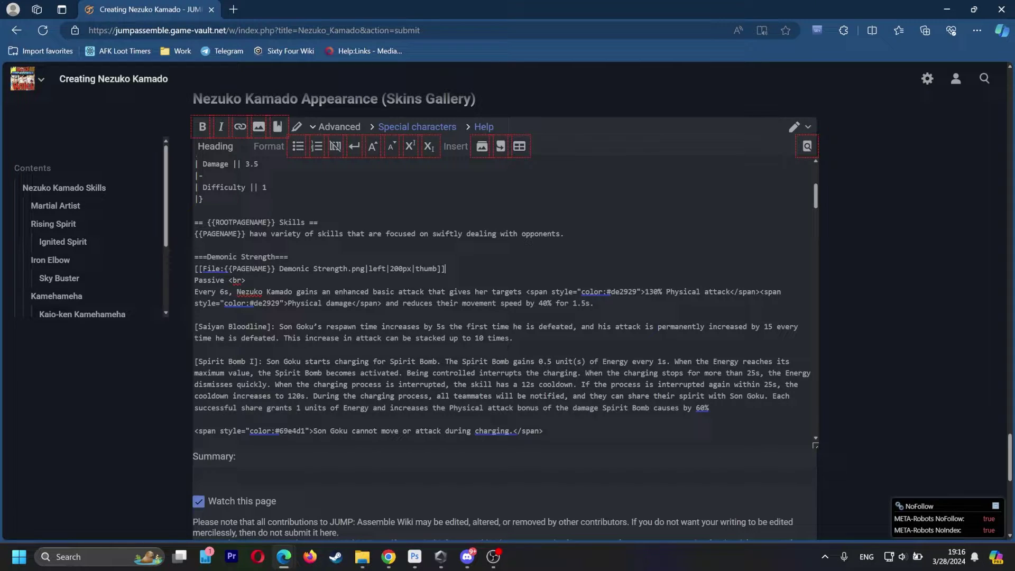
# Add a blank line below the Demonic Strength image link and choose Nezuko Kamado Demonic Strength.png from Downloads as the file to upload.
pyautogui.scroll(-3, 502, 301)
pyautogui.scroll(3, 502, 302)
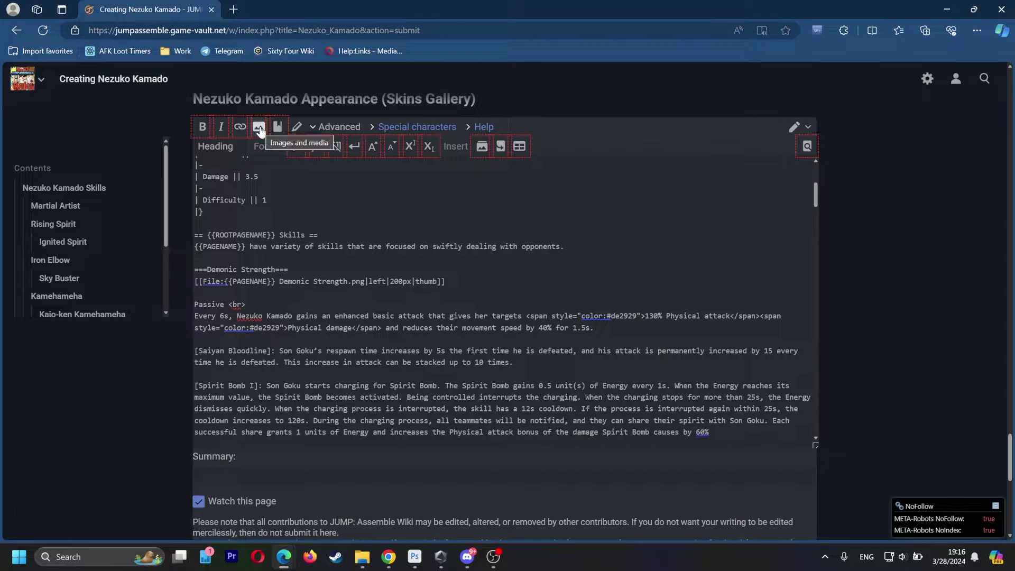
pyautogui.click(260, 128)
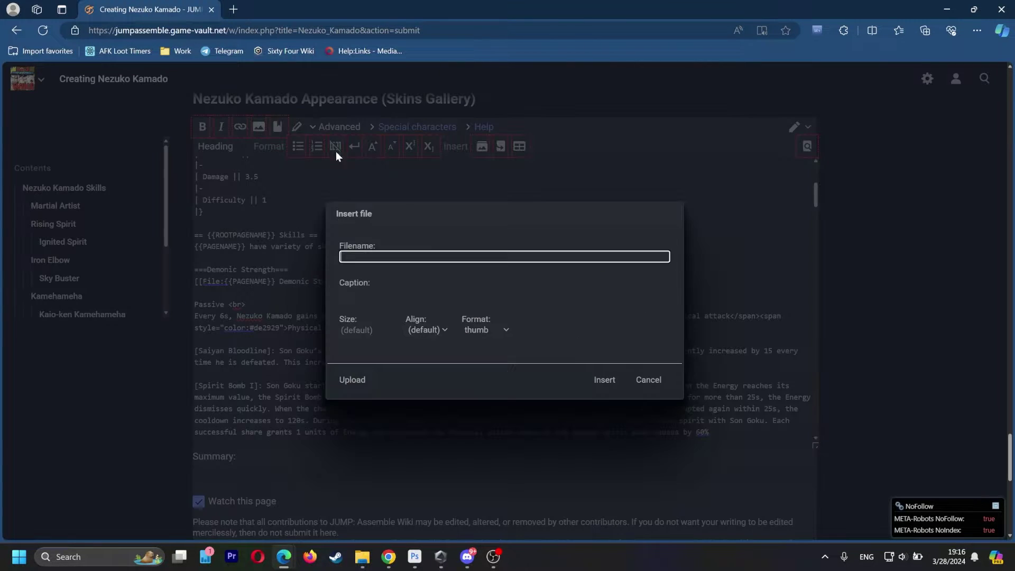
pyautogui.click(355, 382)
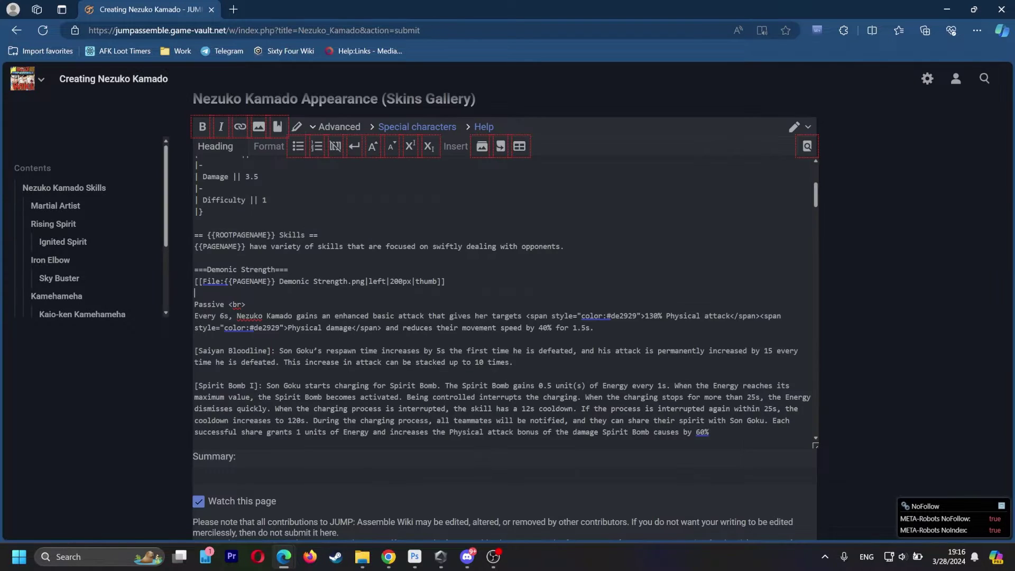
pyautogui.click(512, 176)
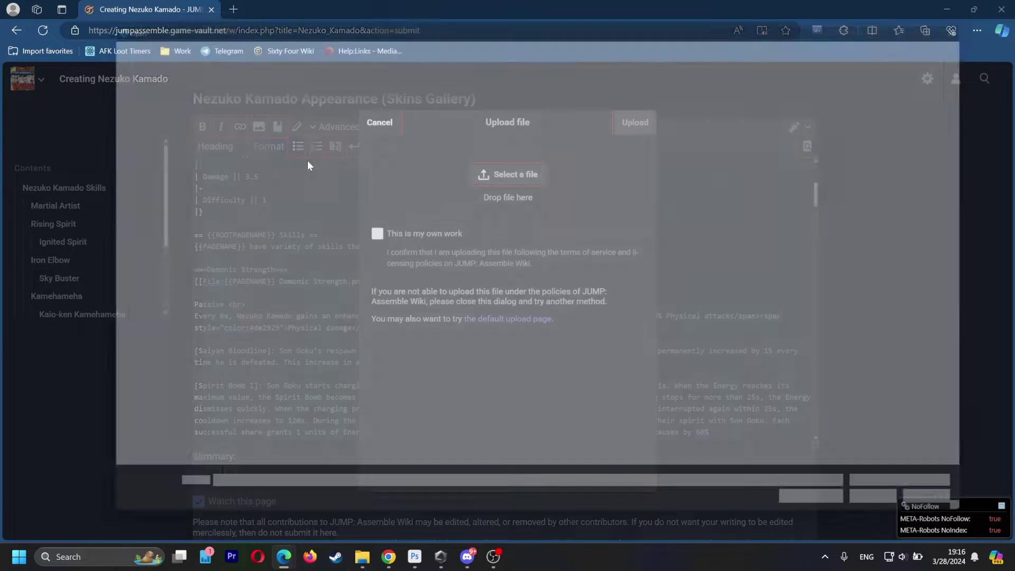
pyautogui.click(122, 152)
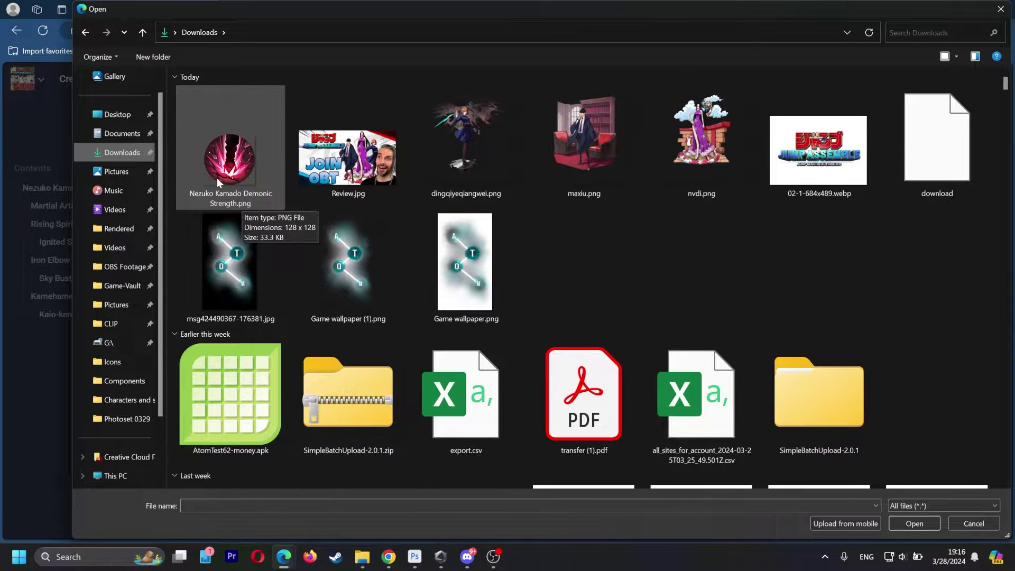
pyautogui.click(235, 168)
pyautogui.doubleClick(235, 168)
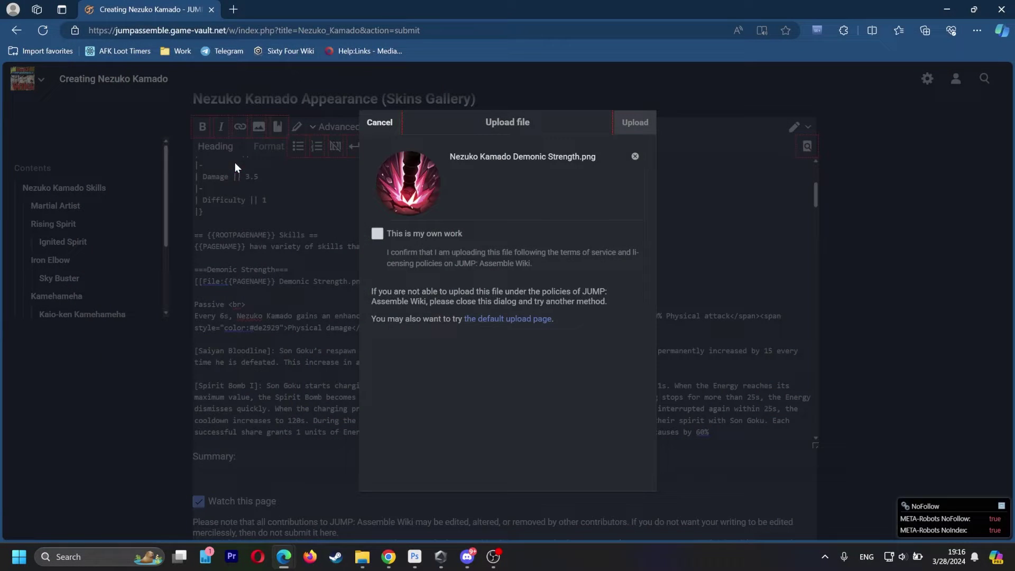
# Declare the Demonic Strength image as own work and upload it with the description "Nezuko Kamado Demonic Strength Icon".
pyautogui.click(387, 233)
pyautogui.click(635, 122)
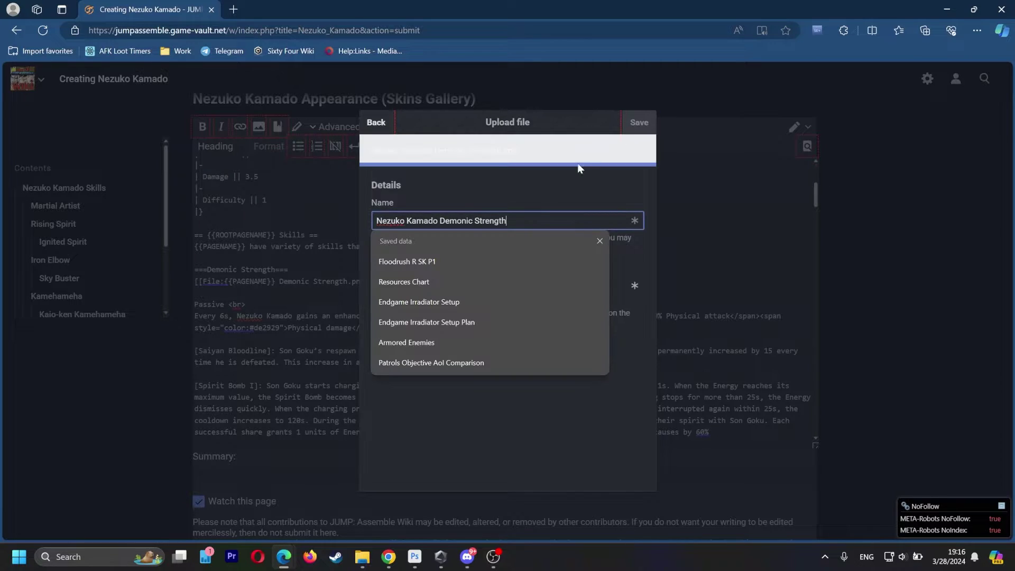
pyautogui.press('Tab')
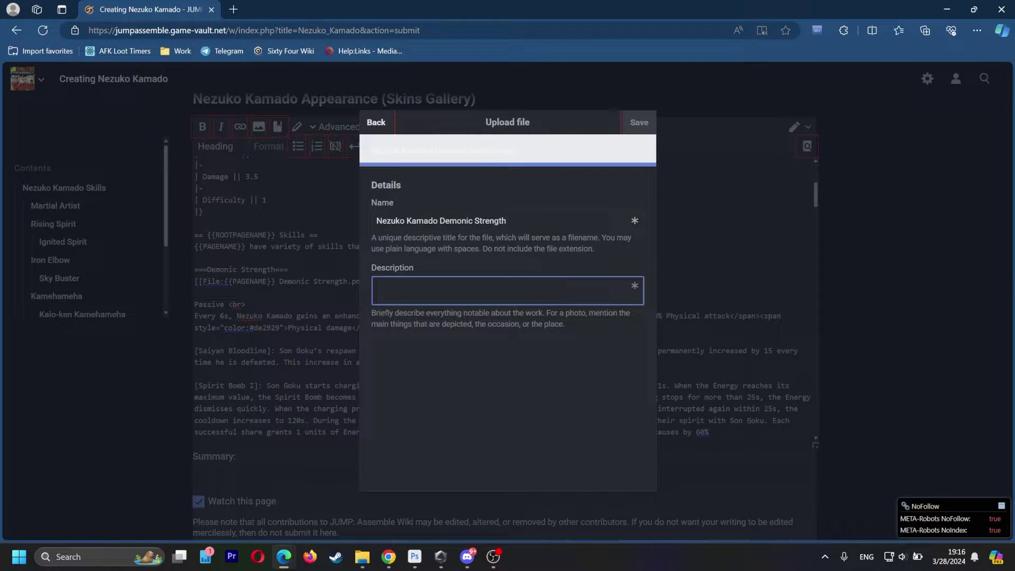
pyautogui.moveTo(510, 221); pyautogui.dragTo(347, 220)
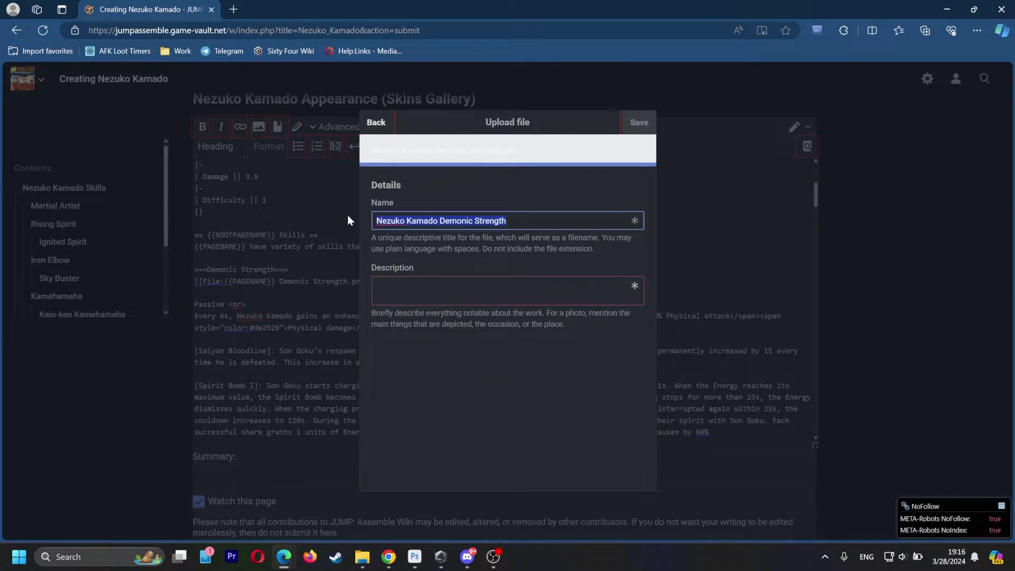
pyautogui.hotkey('ctrl', 'c')
pyautogui.press('Tab')
pyautogui.hotkey('ctrl', 'v')
pyautogui.write('Ico')
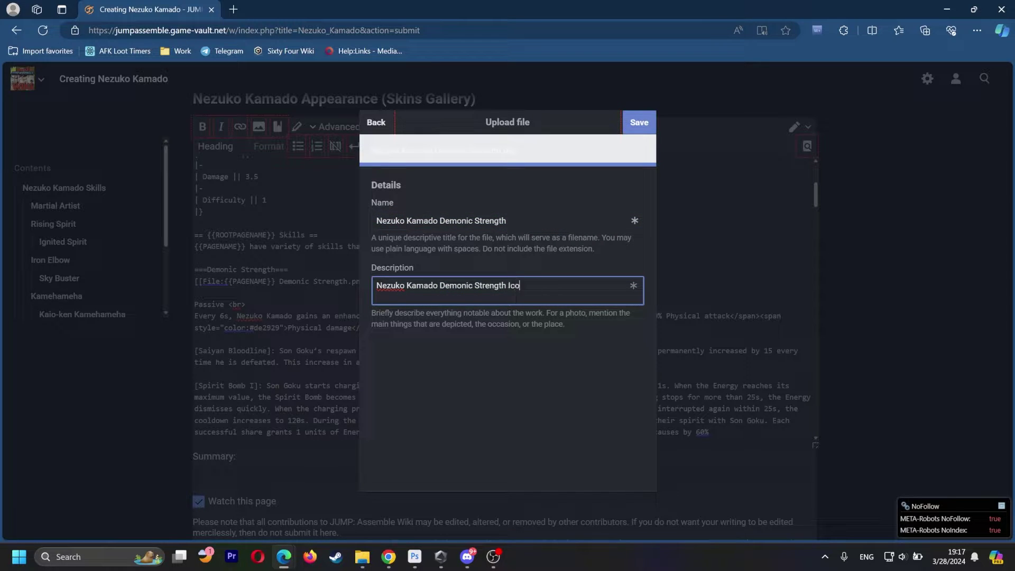
pyautogui.write('n')
pyautogui.click(639, 122)
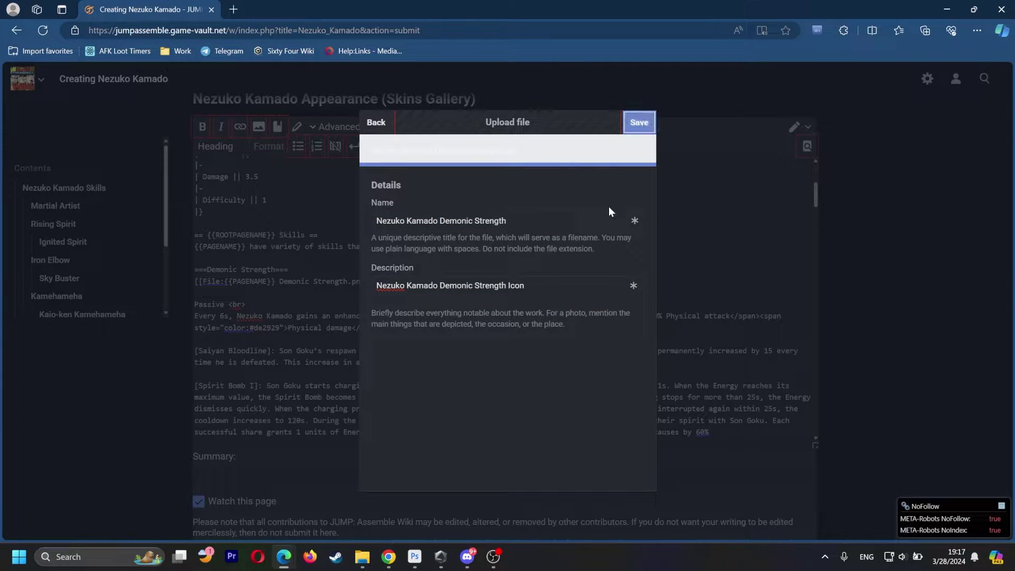
# Insert the uploaded Demonic Strength image as a captionless thumb below the existing image link and select the inserted link line.
pyautogui.click(412, 294)
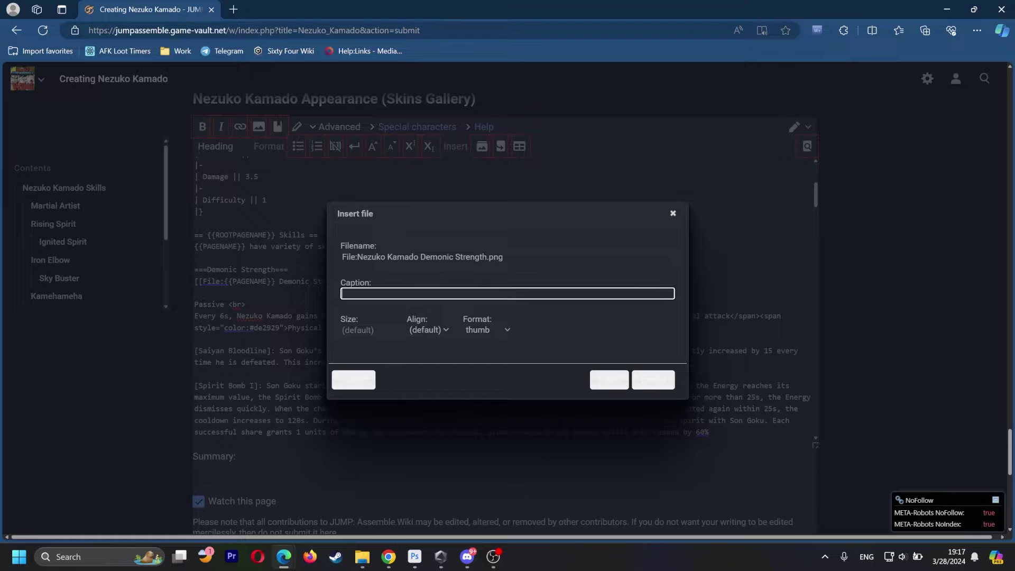
pyautogui.click(608, 380)
pyautogui.rightClick(317, 297)
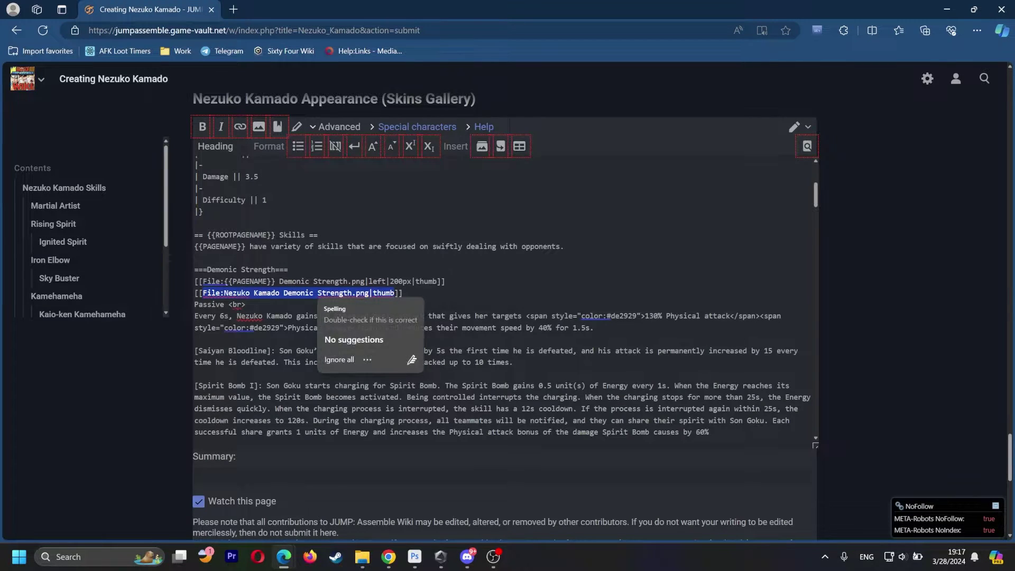
pyautogui.click(429, 281)
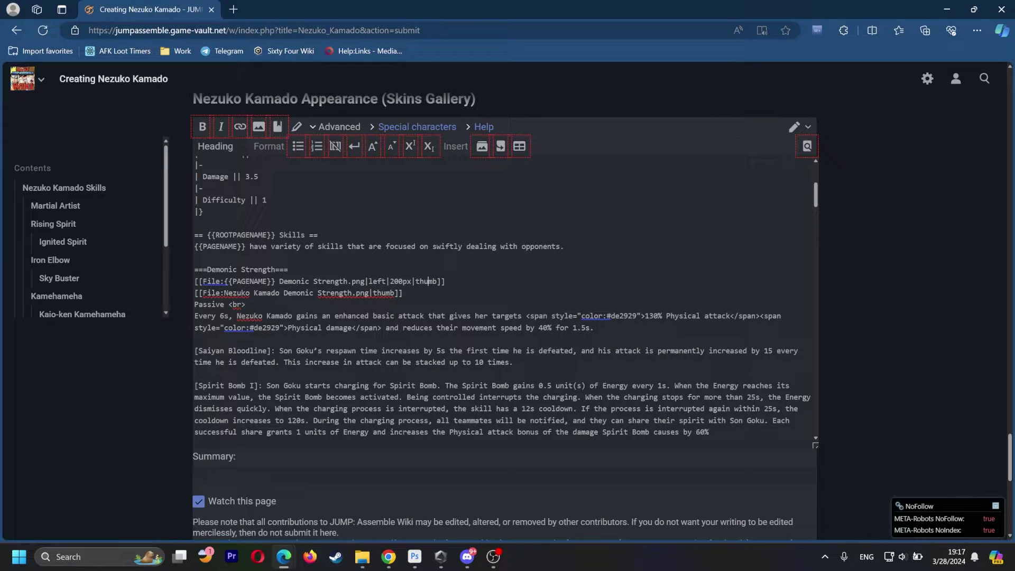
pyautogui.moveTo(403, 293); pyautogui.dragTo(184, 292)
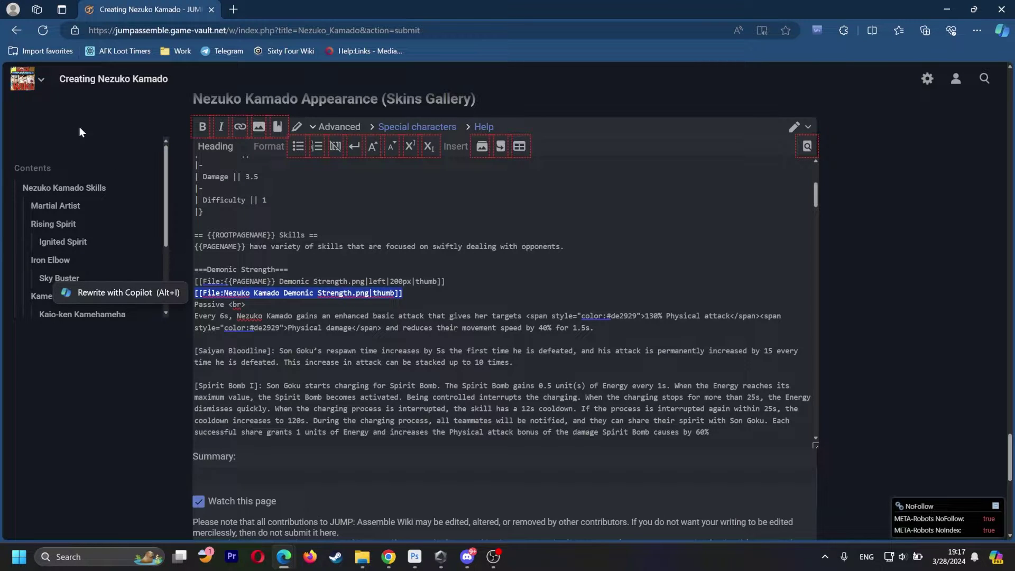
# Open the wiki's file upload page in a new tab and choose Nezuko Kamado Blood Demon Art - Exploding Blood.png from Images\Characters and skills.
pyautogui.click(40, 81)
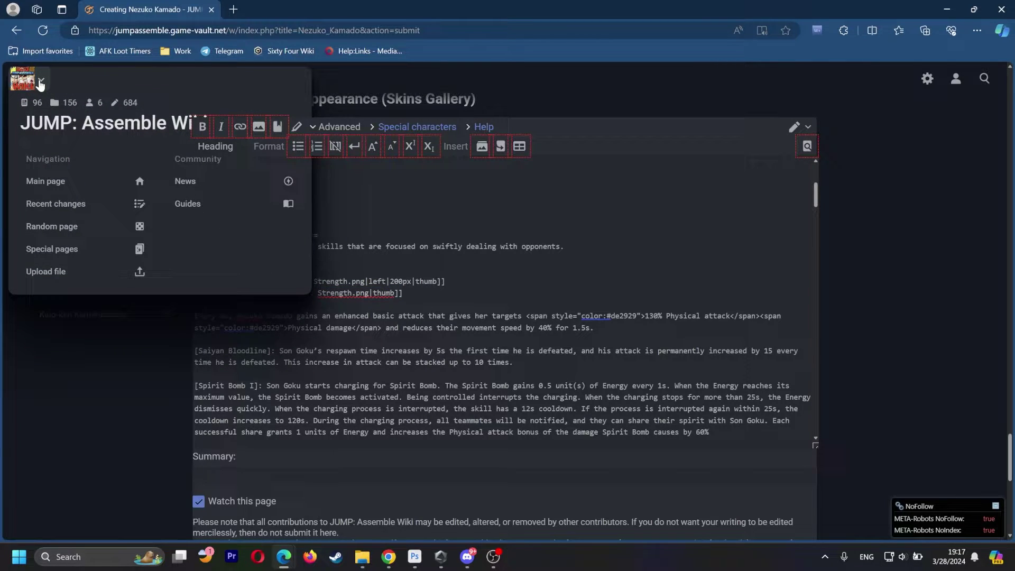
pyautogui.middleClick(63, 272)
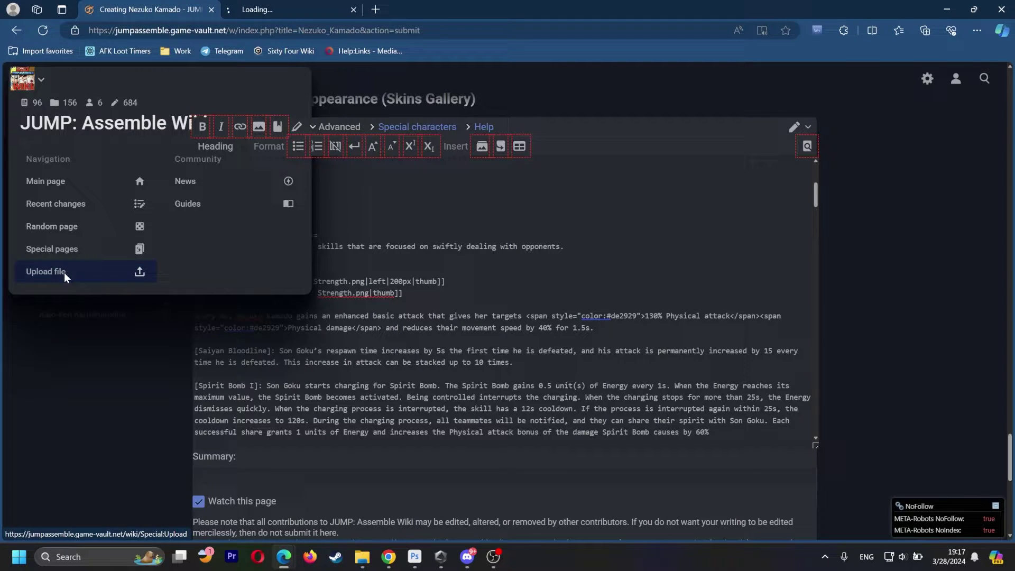
pyautogui.click(284, 10)
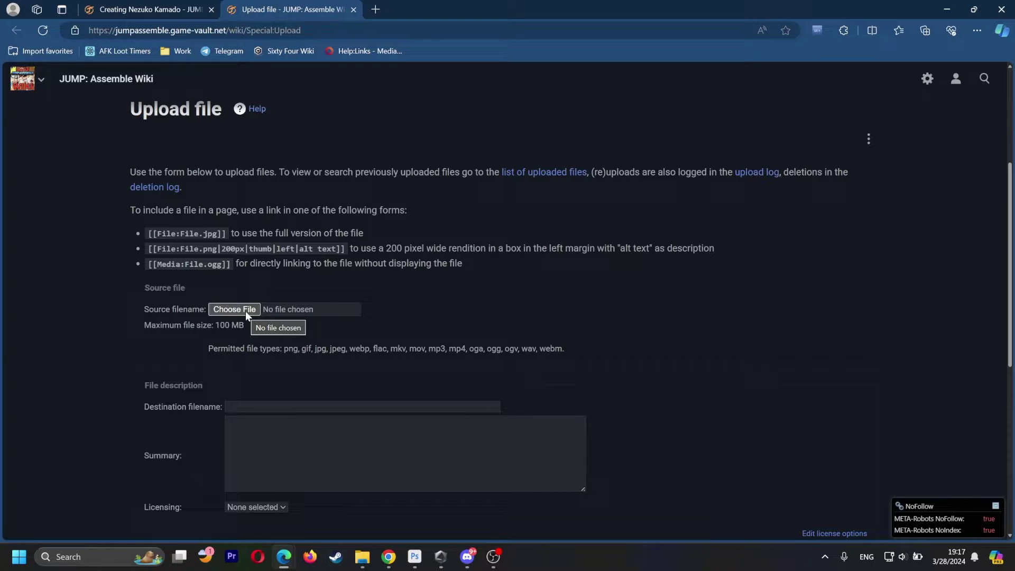
pyautogui.click(243, 309)
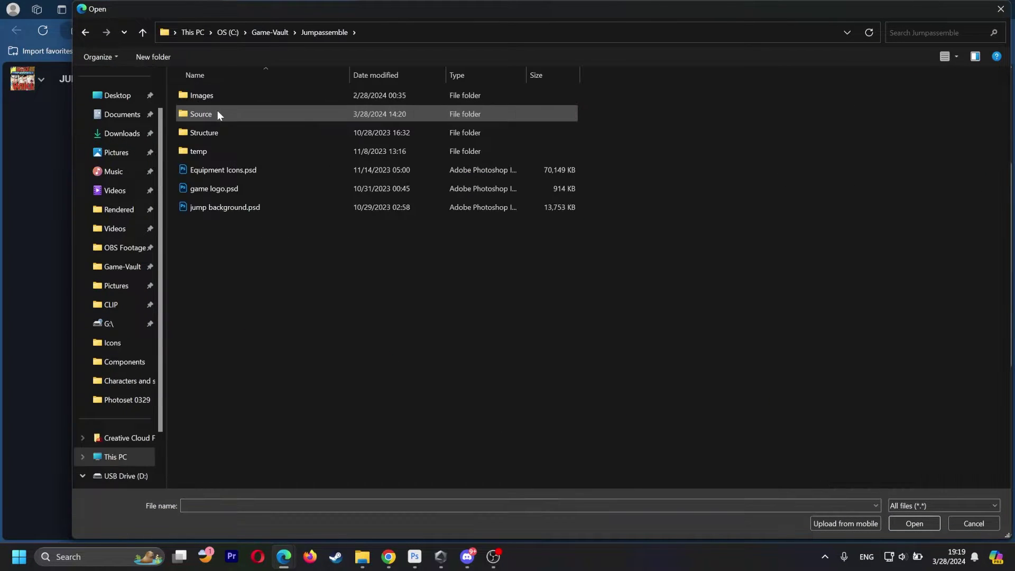
pyautogui.doubleClick(216, 96)
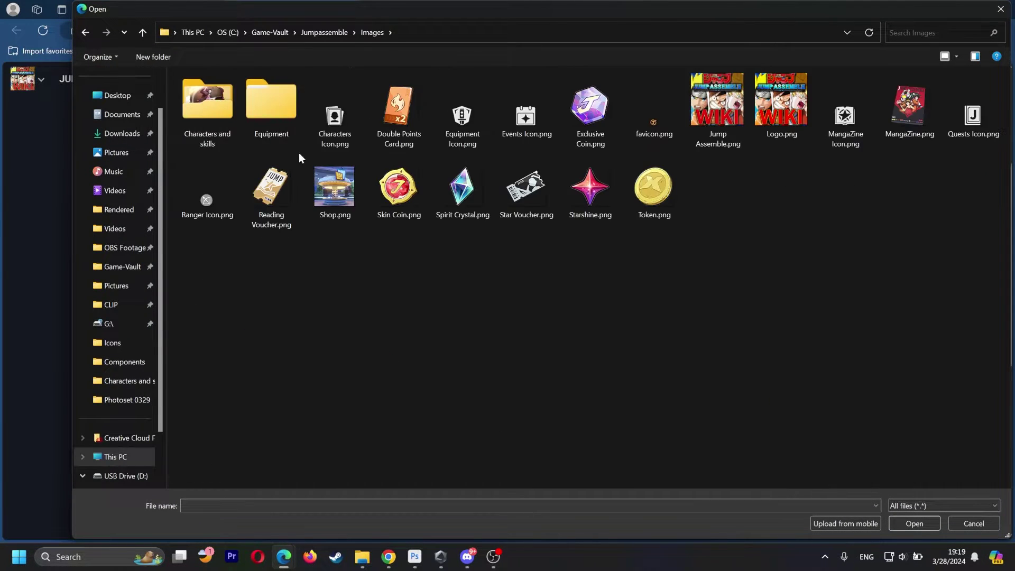
pyautogui.doubleClick(221, 98)
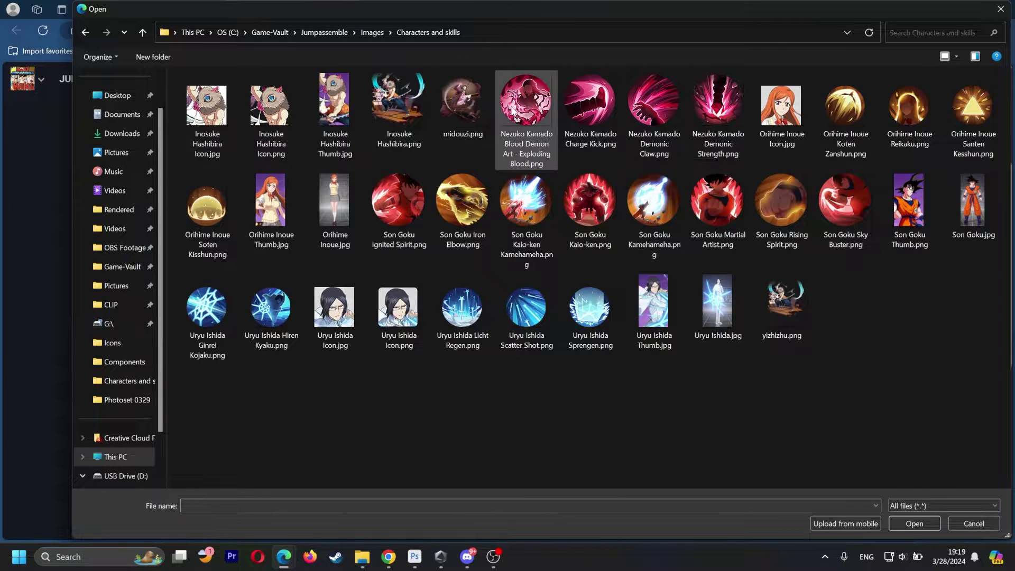
pyautogui.doubleClick(532, 109)
# Upload the Exploding Blood image under its suggested destination filename, leaving the summary empty and the file watched.
pyautogui.scroll(-6, 510, 277)
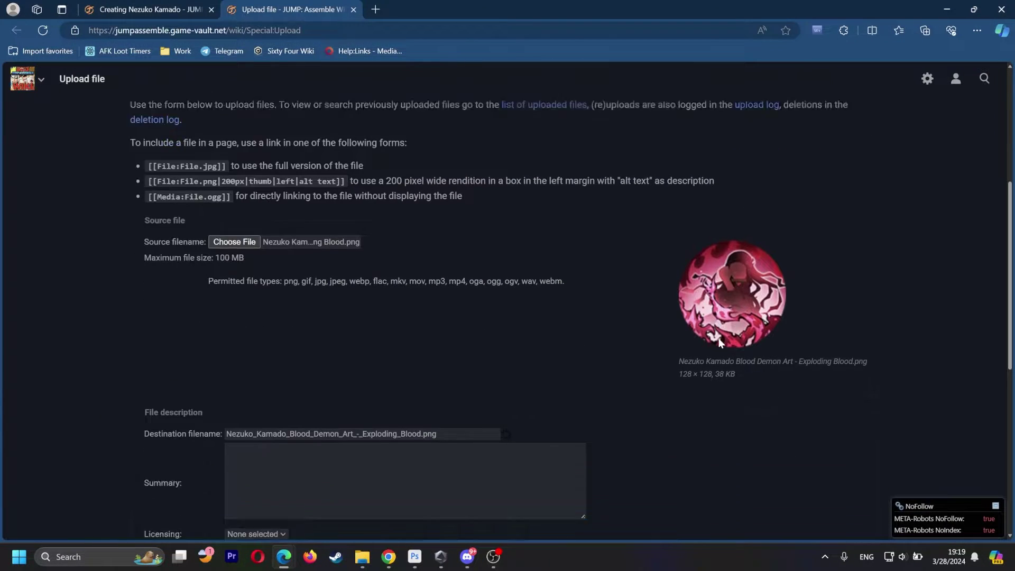
pyautogui.scroll(4, 722, 134)
pyautogui.scroll(-5, 416, 270)
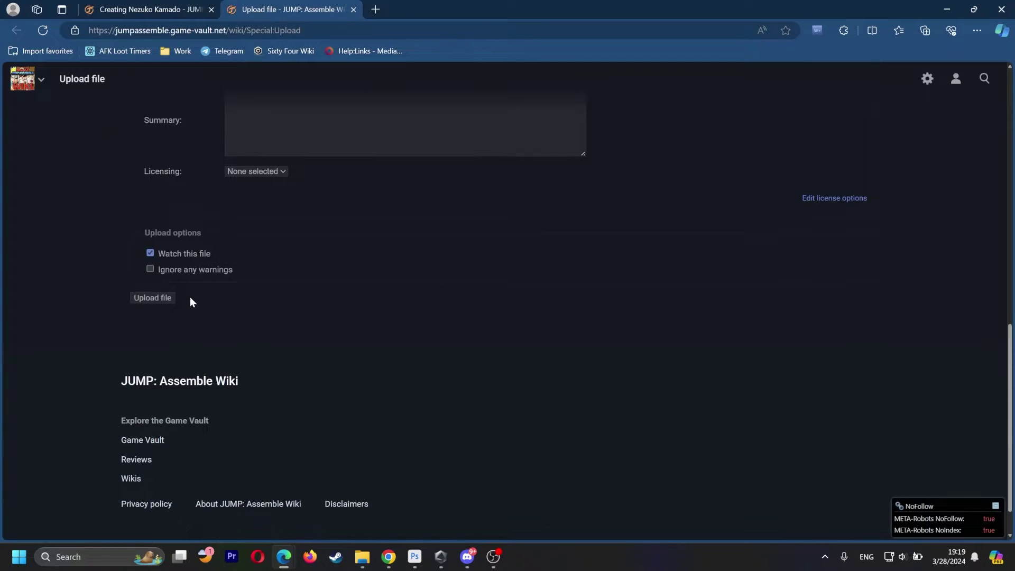
pyautogui.scroll(5, 346, 313)
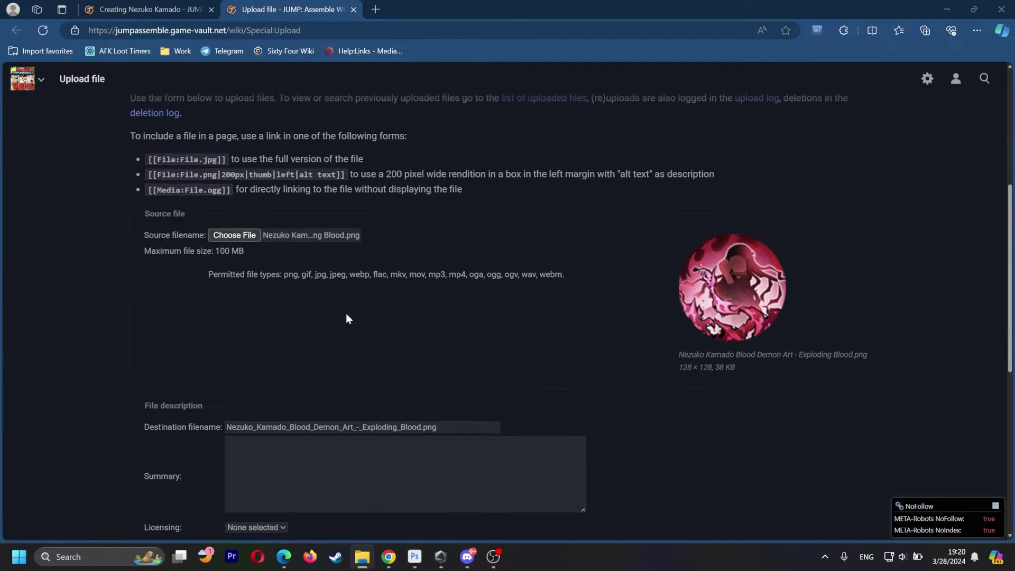
pyautogui.scroll(-1, 307, 322)
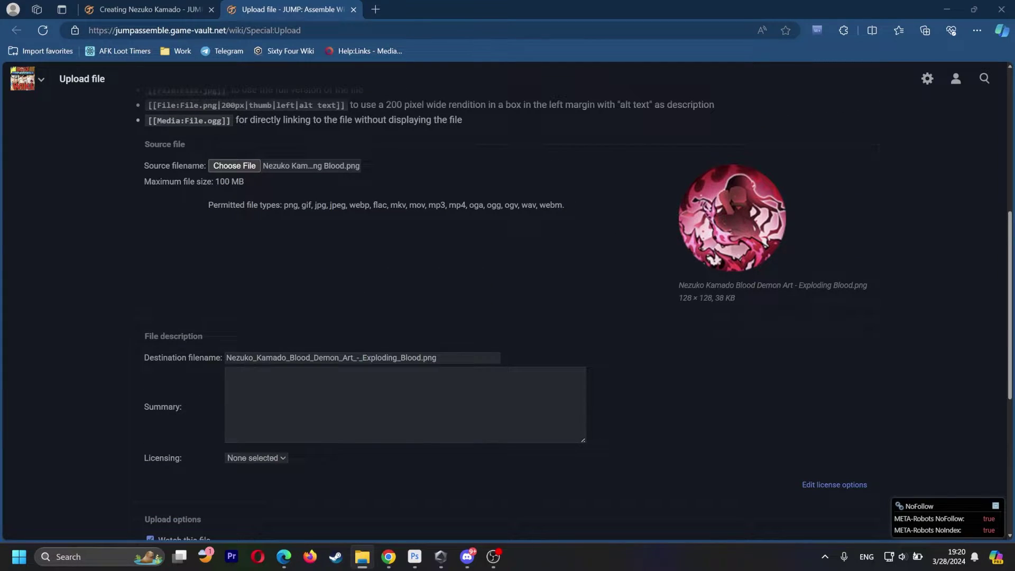
pyautogui.scroll(-4, 321, 351)
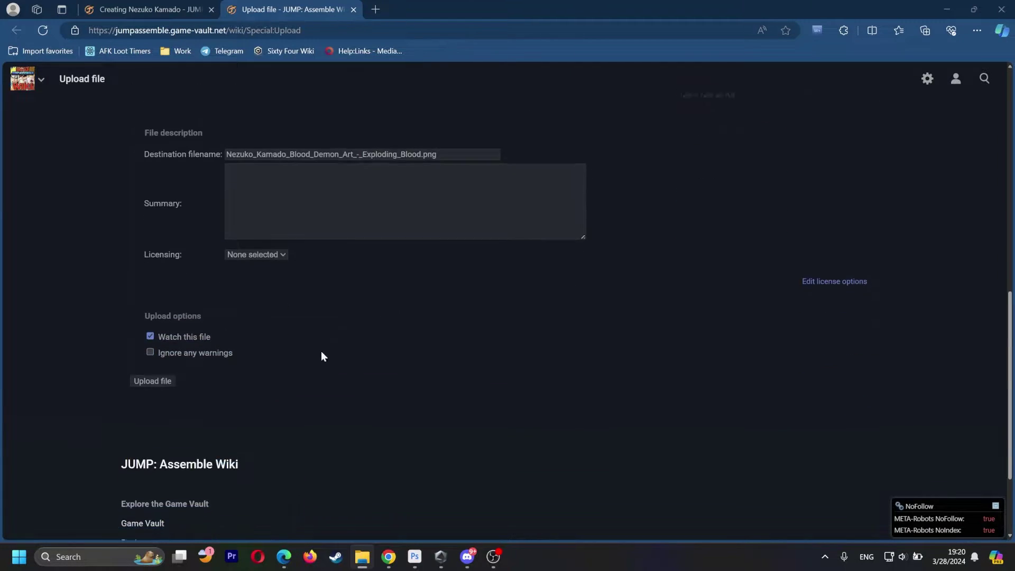
pyautogui.click(154, 369)
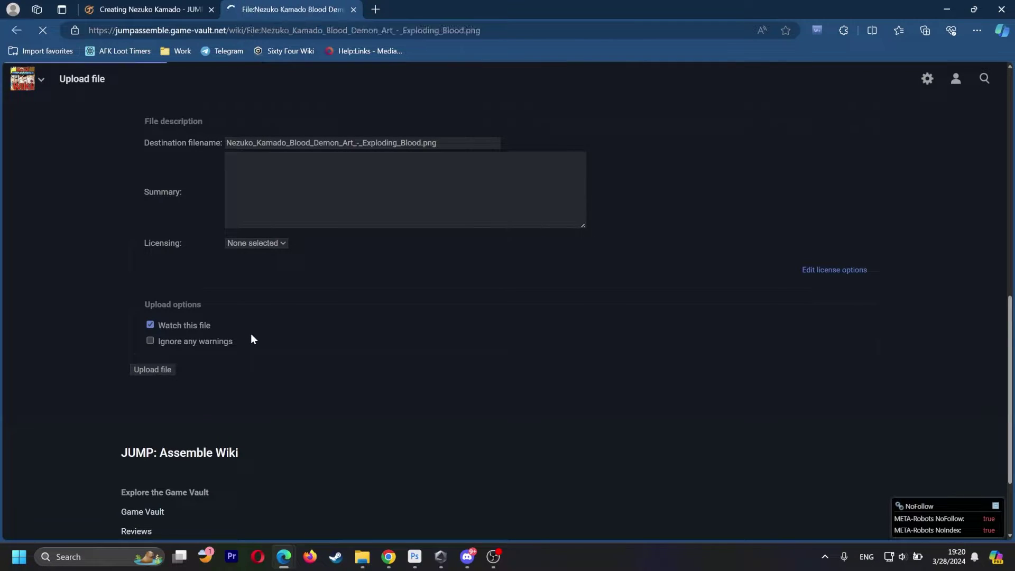
pyautogui.scroll(-1, 354, 294)
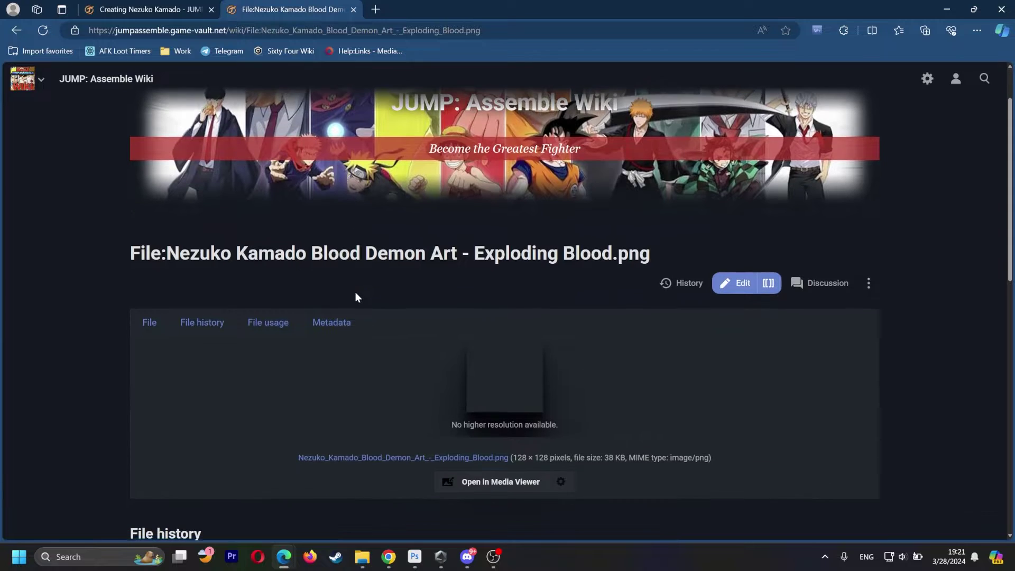
# Return to the upload form and upload Nezuko Kamado Charge Kick.png under its suggested destination filename.
pyautogui.hotkey('alt', 'Left')
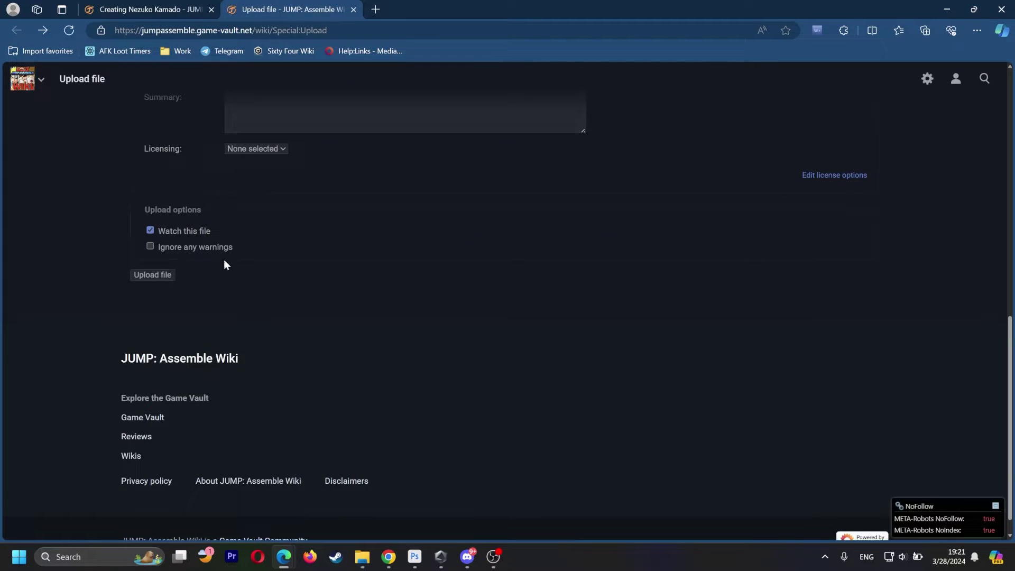
pyautogui.scroll(7, 253, 286)
pyautogui.click(247, 309)
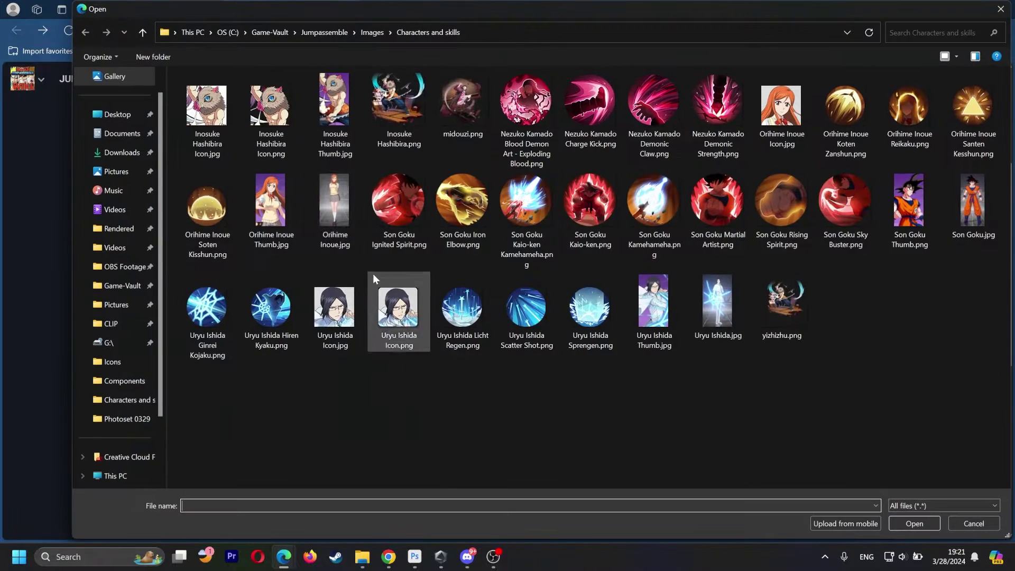
pyautogui.doubleClick(589, 103)
pyautogui.scroll(-5, 317, 262)
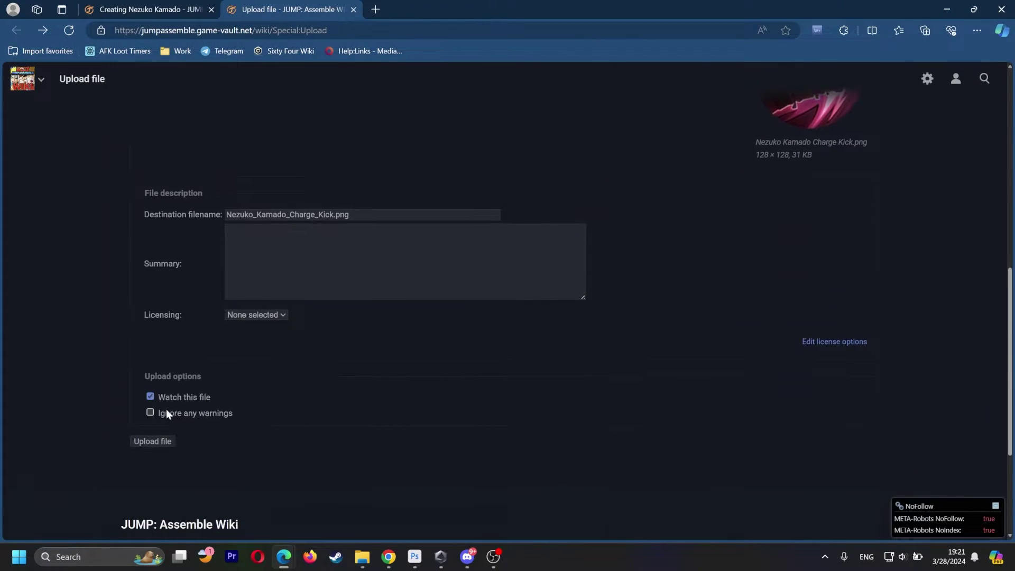
pyautogui.click(152, 442)
pyautogui.scroll(3, 338, 334)
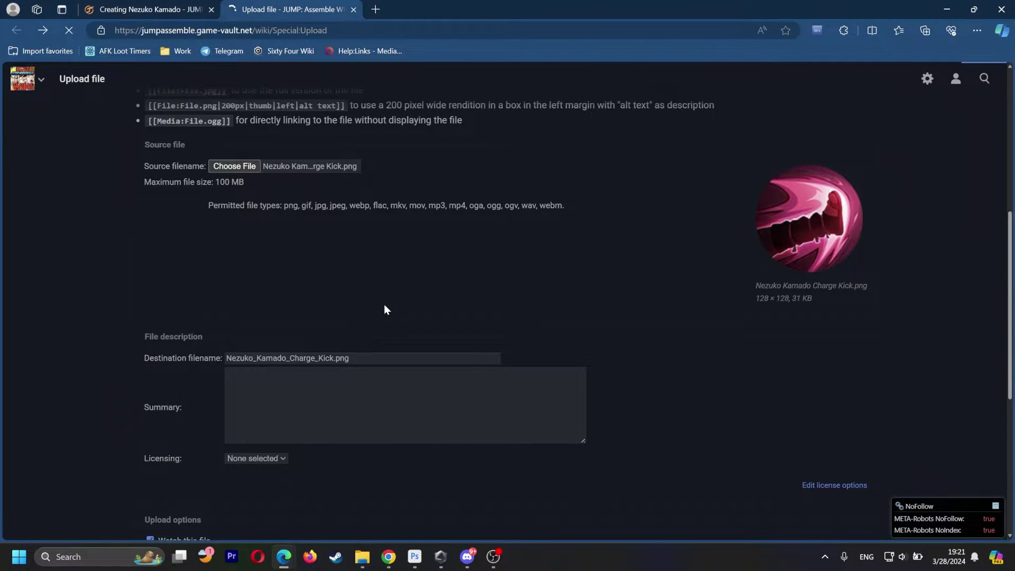
pyautogui.scroll(-3, 381, 306)
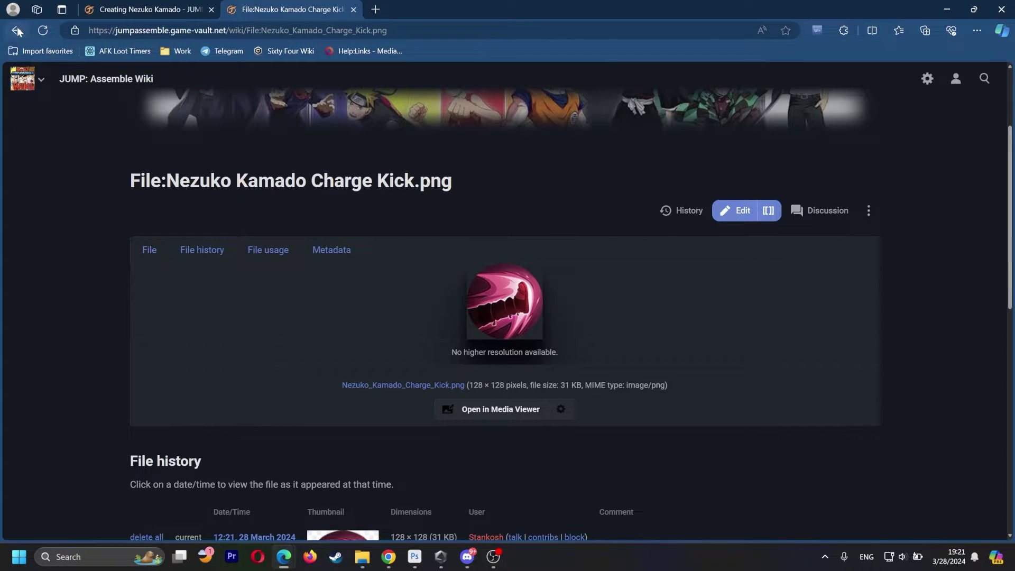
# Go back to the upload form and upload Nezuko Kamado Demonic Claw.png under its suggested destination filename.
pyautogui.click(17, 31)
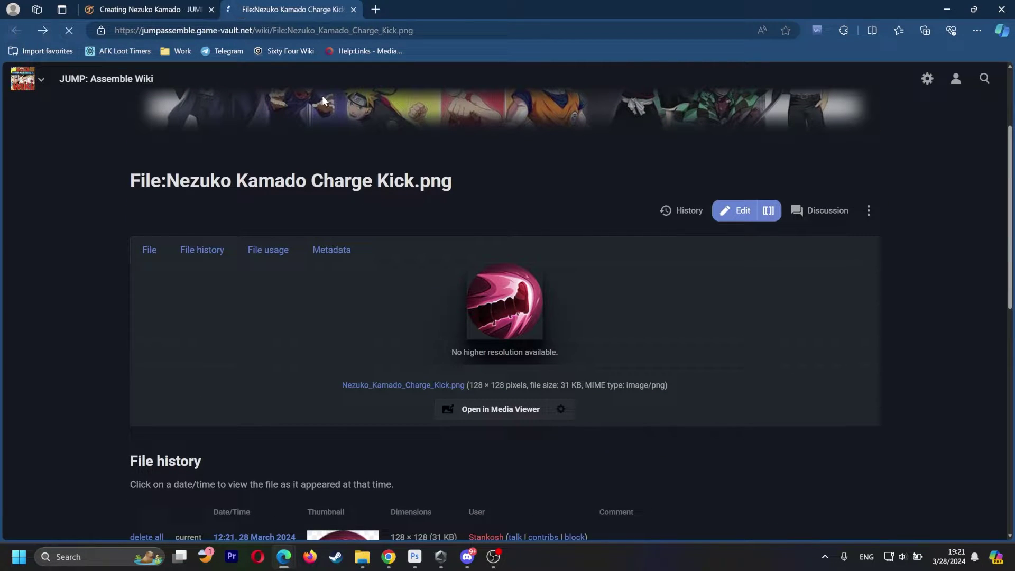
pyautogui.click(245, 168)
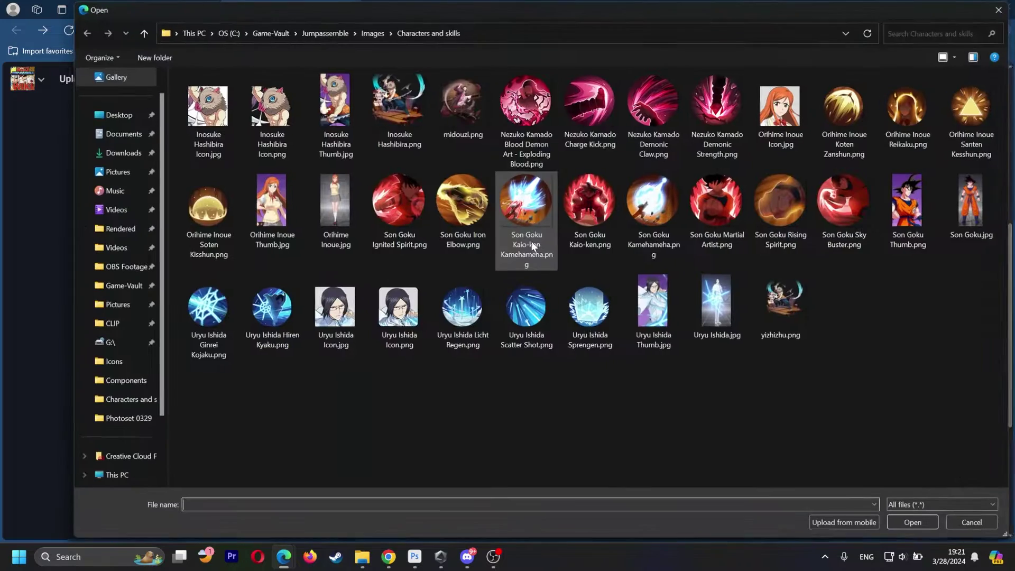
pyautogui.doubleClick(665, 119)
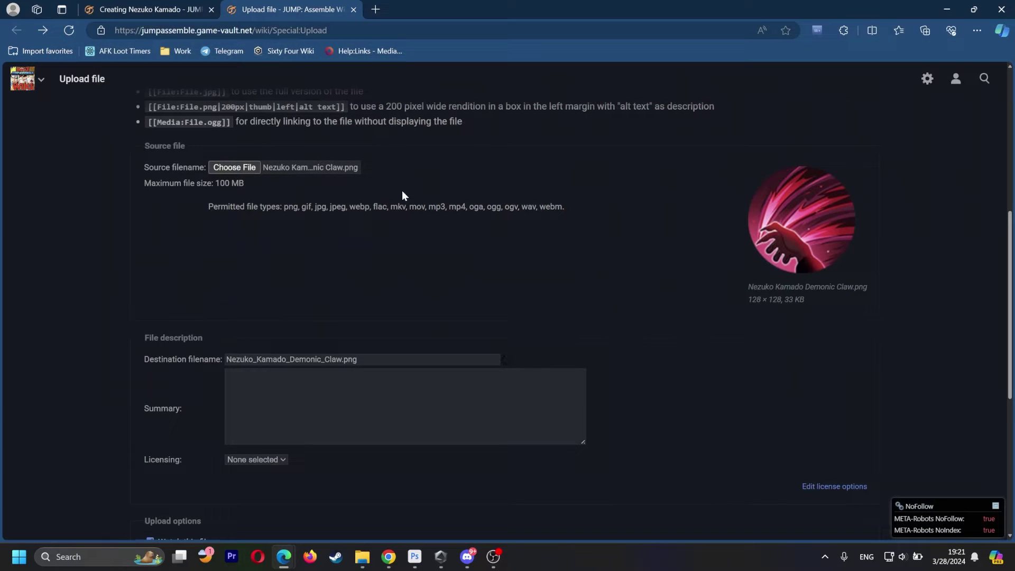
pyautogui.scroll(-4, 402, 190)
pyautogui.click(146, 371)
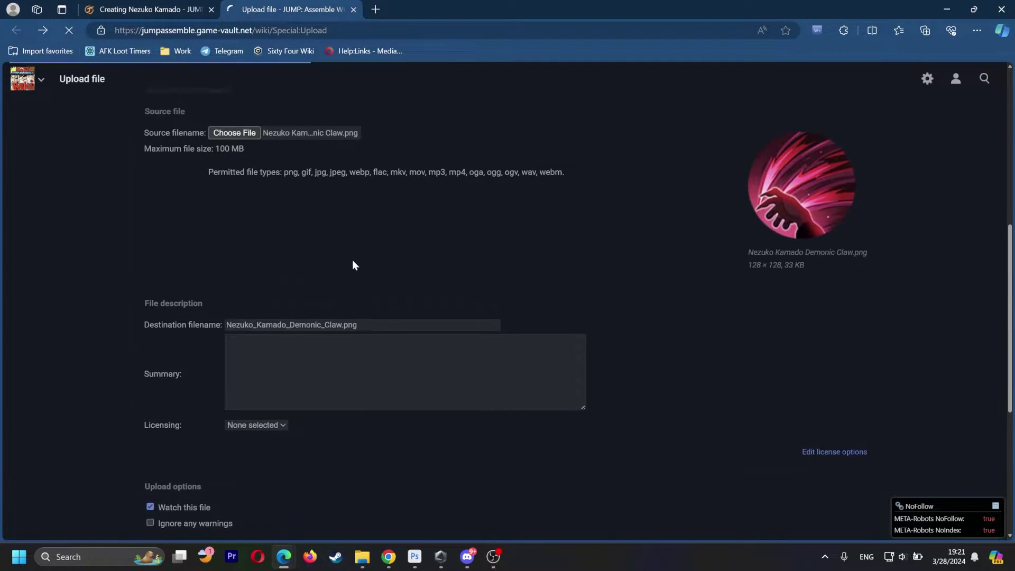
pyautogui.scroll(-5, 369, 265)
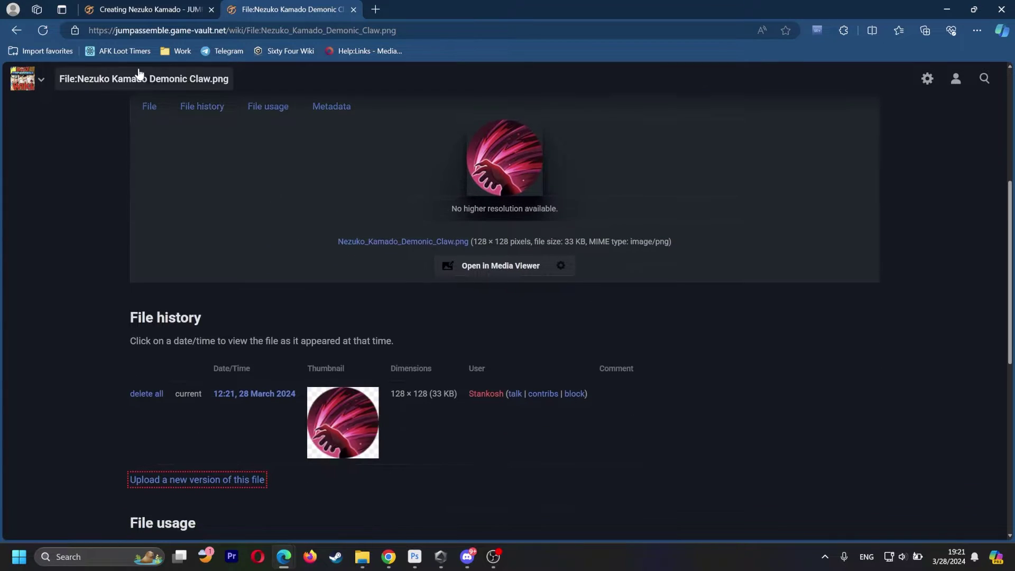
# Return to the upload form, choose Nezuko Kamado Demonic Strength.png and check whether its destination filename is already in use.
pyautogui.click(19, 30)
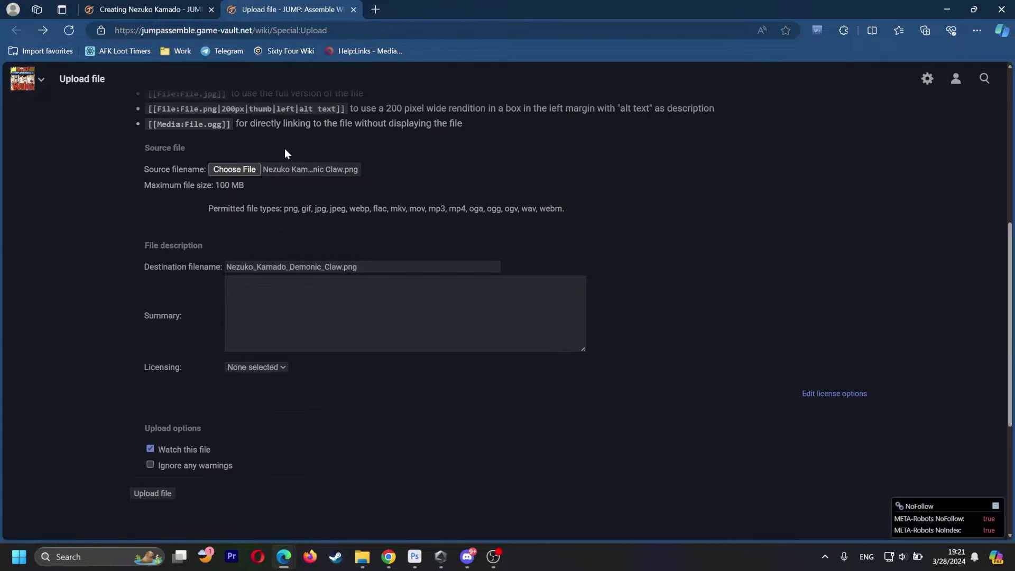
pyautogui.click(247, 170)
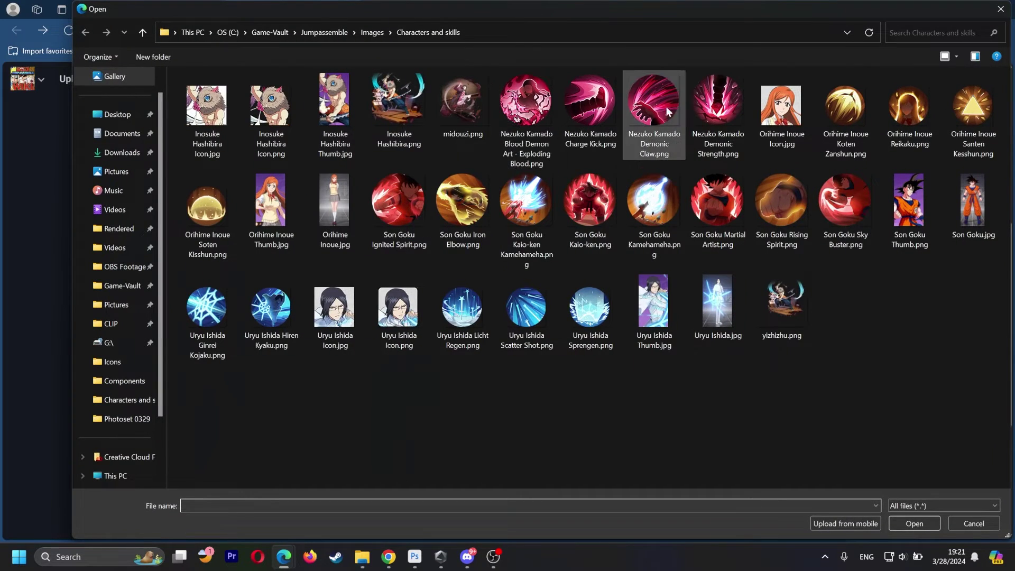
pyautogui.click(725, 113)
pyautogui.doubleClick(725, 113)
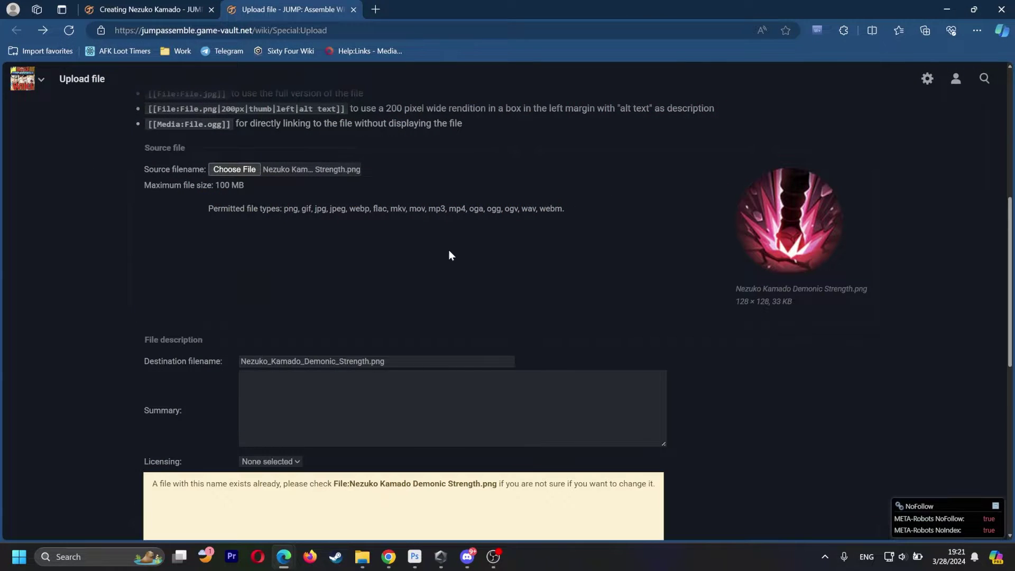
pyautogui.scroll(-4, 448, 253)
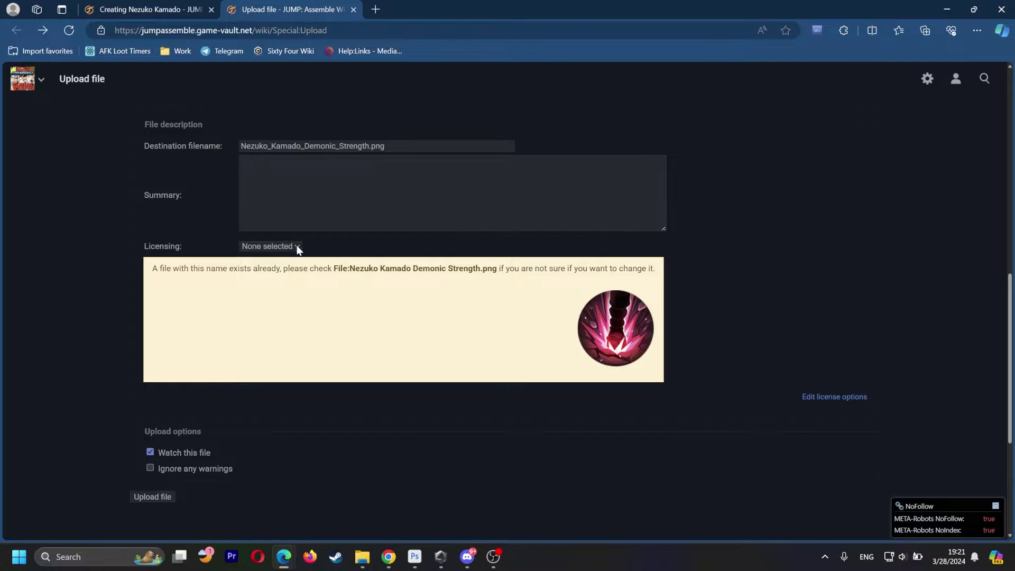
pyautogui.moveTo(193, 269); pyautogui.dragTo(520, 288)
pyautogui.click(535, 280)
pyautogui.scroll(10, 534, 280)
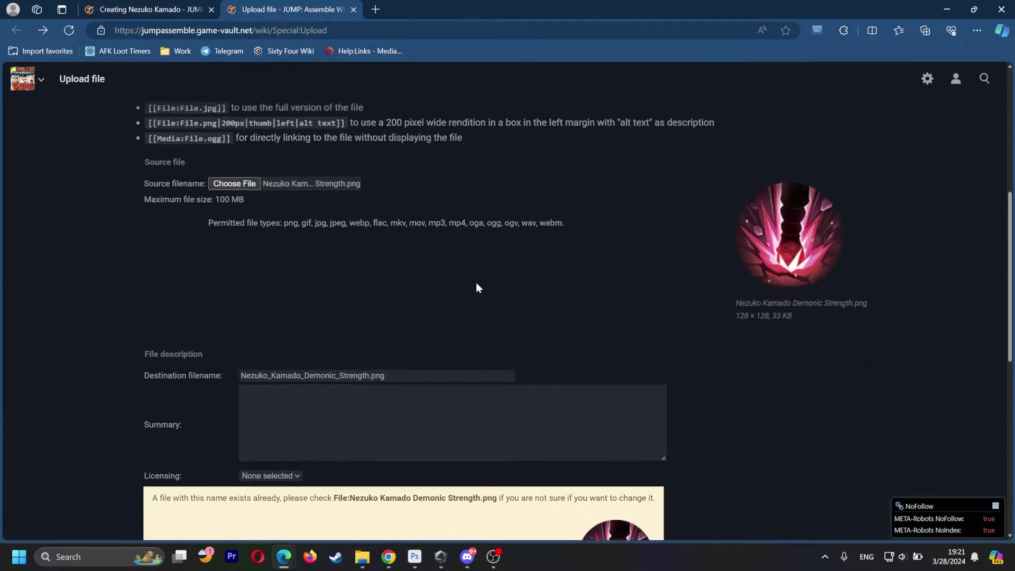
# Go back to the Nezuko Kamado page source and keep one blank line between the two Demonic Claw description paragraphs.
pyautogui.click(134, 14)
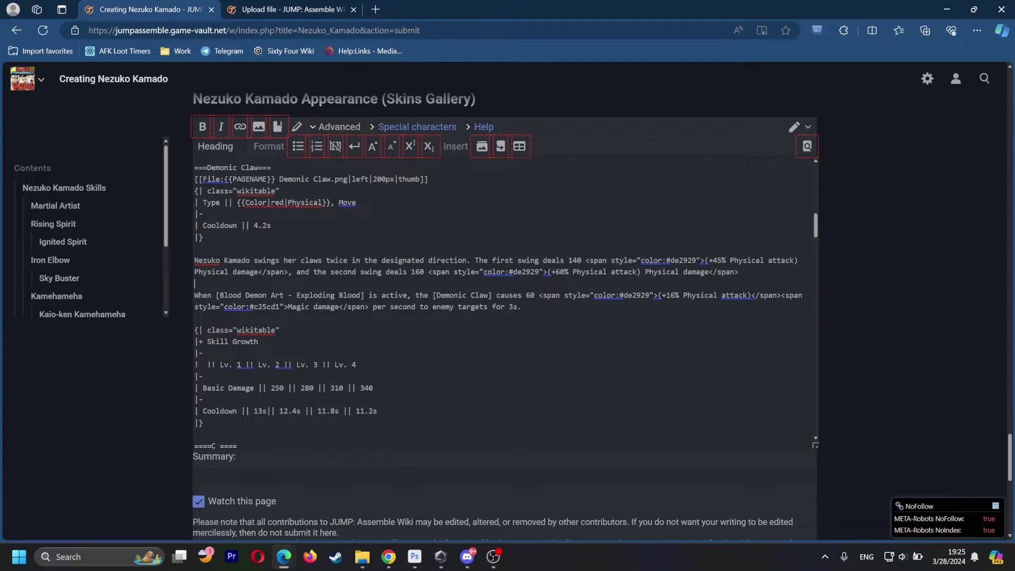
pyautogui.click(195, 318)
pyautogui.press('BackSpace')
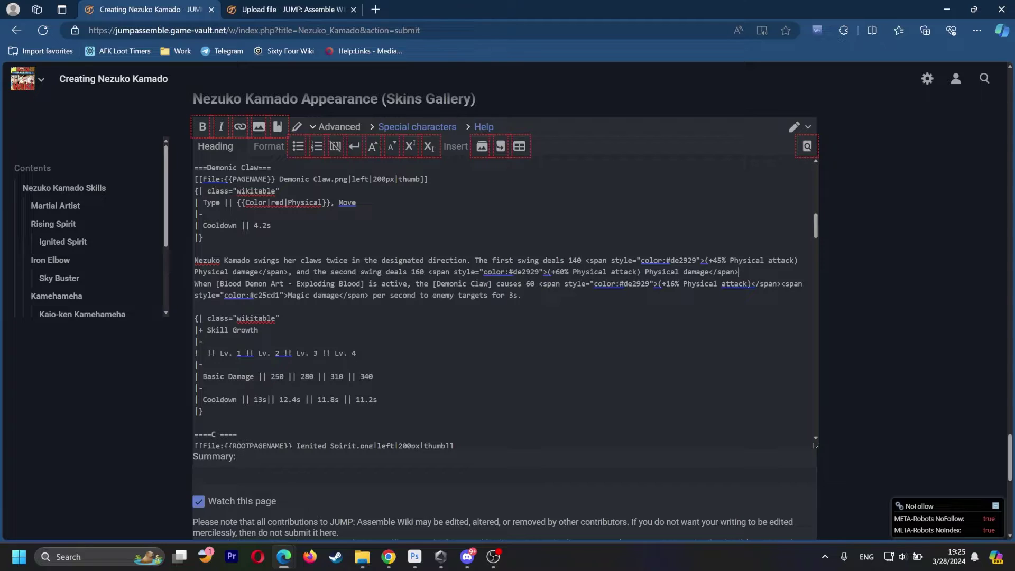
pyautogui.press('Return')
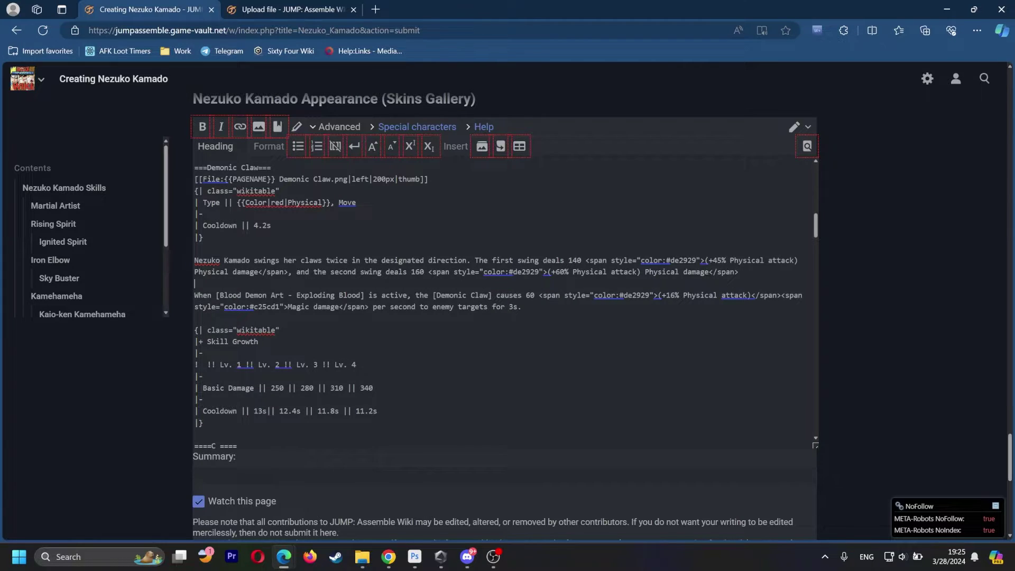
# Extend the header row of the Demonic Claw Skill Growth table with Lv. 5 and Lv.6 columns.
pyautogui.click(522, 307)
pyautogui.scroll(-2, 523, 307)
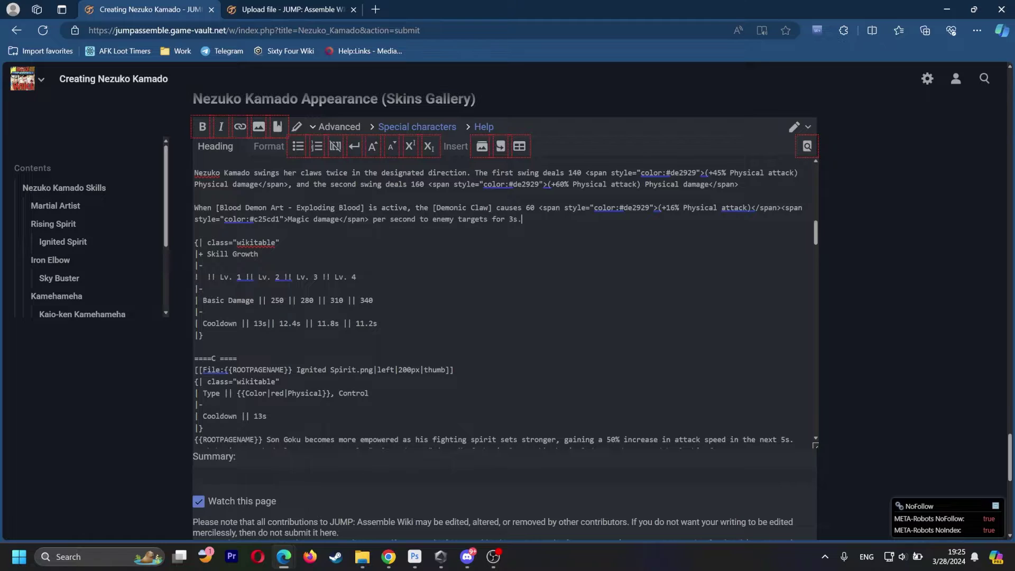
pyautogui.moveTo(216, 300); pyautogui.dragTo(259, 300)
pyautogui.moveTo(211, 323); pyautogui.dragTo(238, 323)
pyautogui.click(262, 301)
pyautogui.write('||')
pyautogui.write('!! ')
pyautogui.write('Lv. 5 !! Lv.')
pyautogui.write(' 6')
pyautogui.write(' Lv.6')
# Fill Demonic Claw's Basic Damage with 140, 155, 170, 185, 200, 215 and Cooldown with 4.2s, 4s, 3.8s, 3.6s, 3.4s, 3.2s.
pyautogui.write('||')
pyautogui.write(' 185 || 2')
pyautogui.write('00 || ')
pyautogui.write('215')
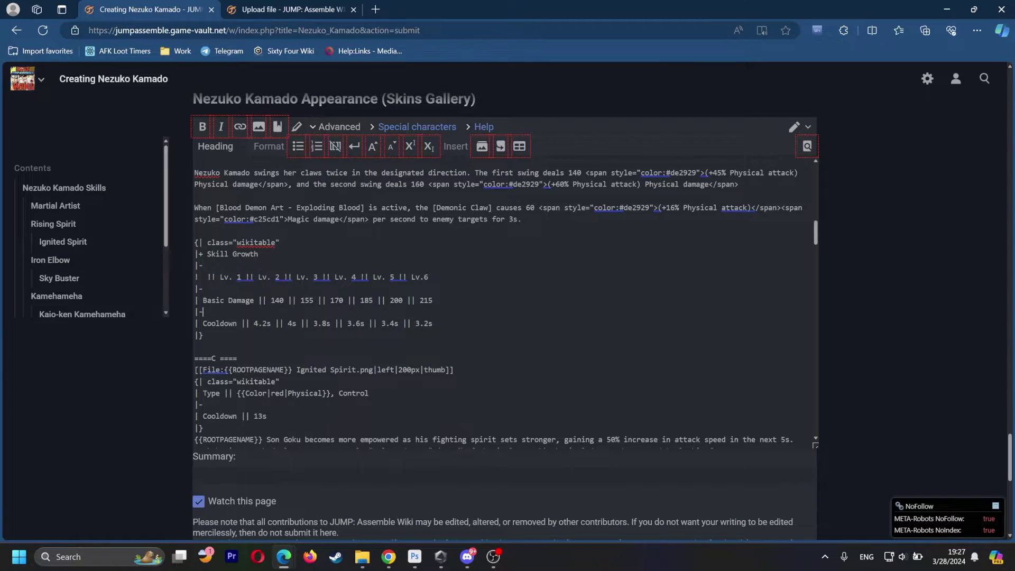
# Insert a Second Damage row above Cooldown in the Demonic Claw table with values 160, 180, 200, 220, 240 and 260.
pyautogui.press('Return')
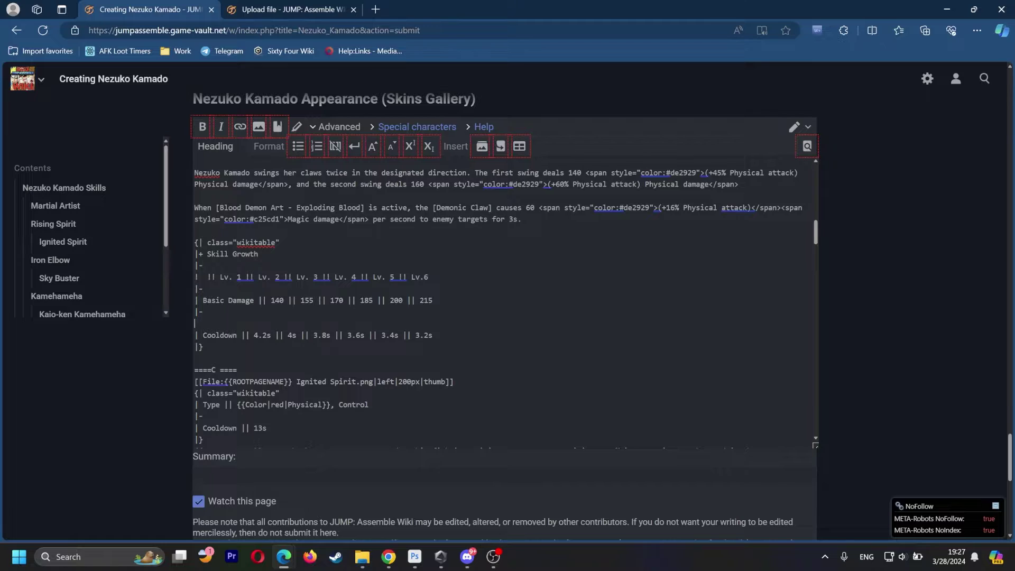
pyautogui.write('|')
pyautogui.press('Return')
pyautogui.write('|-')
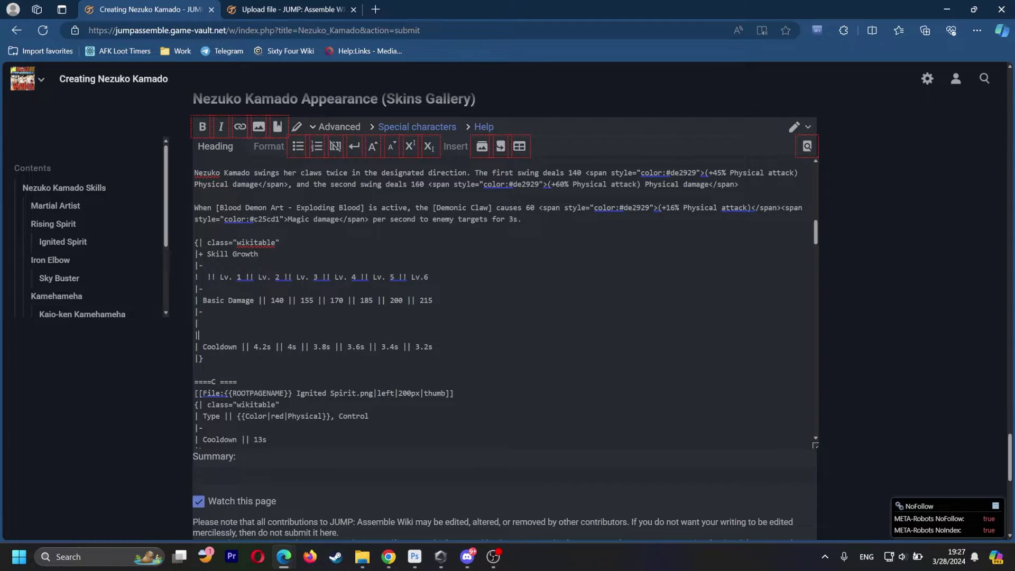
pyautogui.hotkey('shift', 'Left')
pyautogui.hotkey('shift', 'Left')
pyautogui.press('Up')
pyautogui.write('Second Damage || 160 || 180 || 200 || 220 ||')
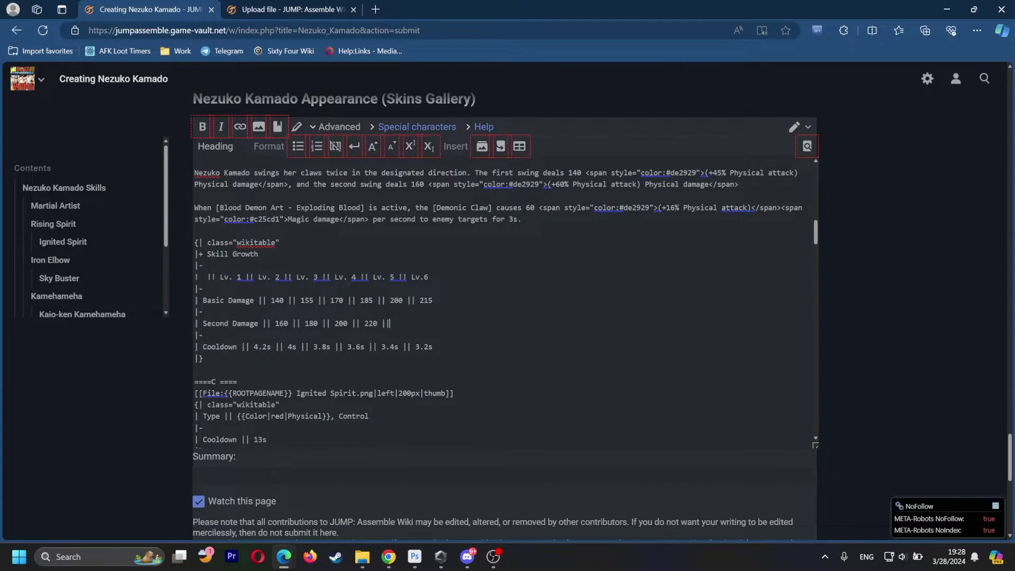
# Examine how the Rising Spirit and Ignited Spirit skills are laid out on the published Son Goku page.
pyautogui.scroll(3, 502, 302)
pyautogui.scroll(-3, 502, 302)
pyautogui.scroll(-2, 502, 301)
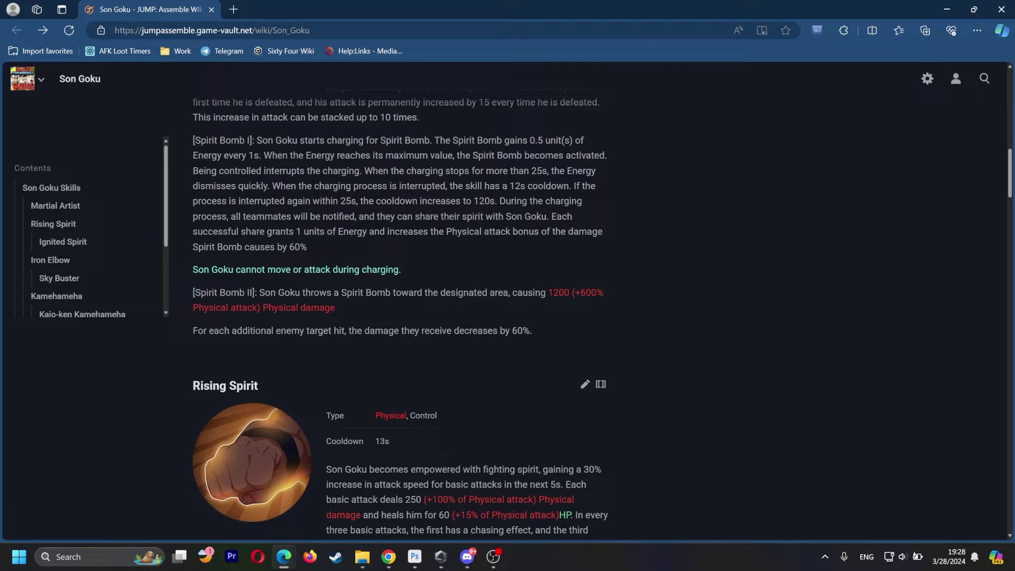
pyautogui.scroll(-4, 253, 238)
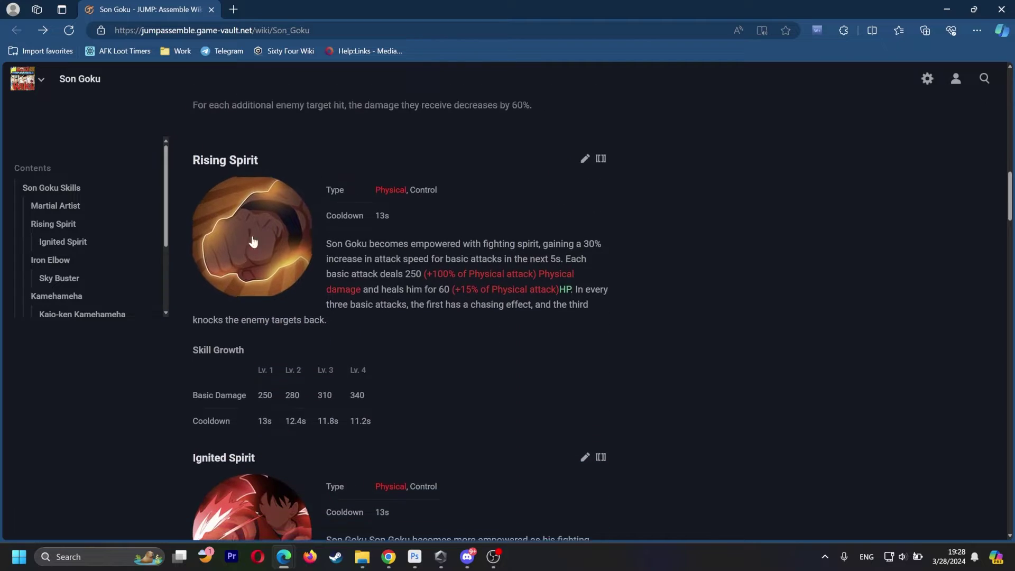
pyautogui.scroll(-3, 274, 259)
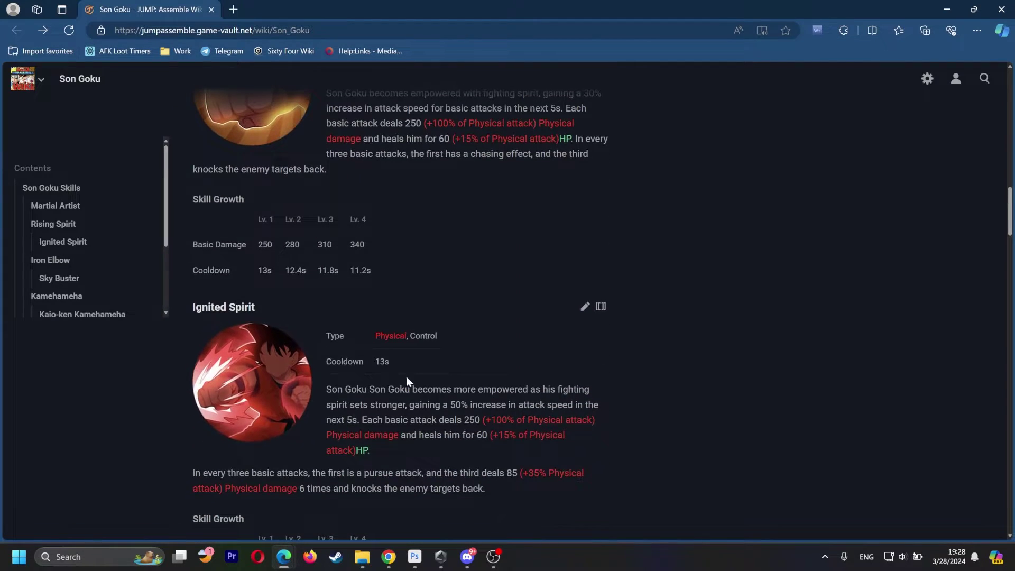
pyautogui.scroll(-4, 236, 444)
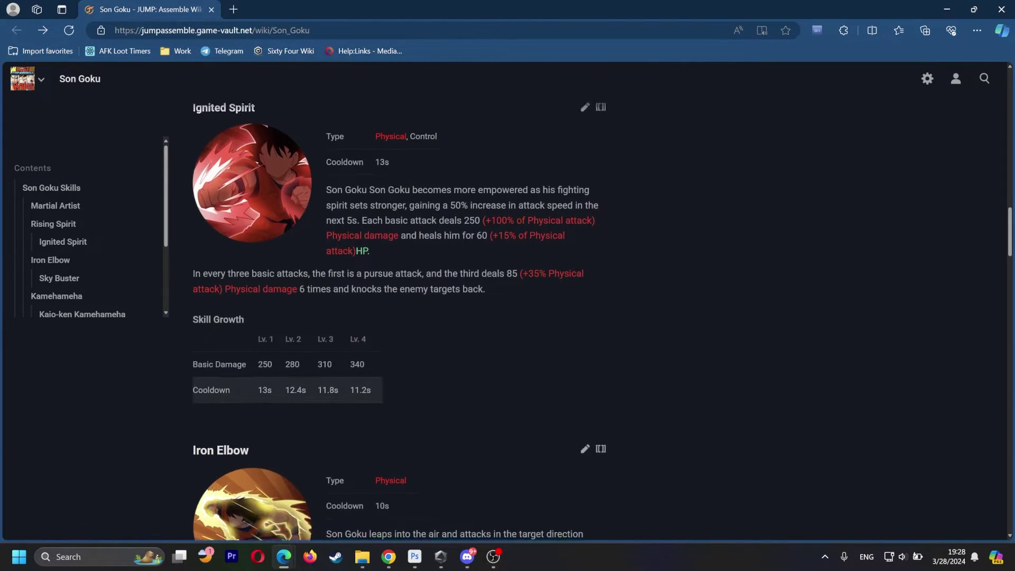
pyautogui.scroll(1, 242, 224)
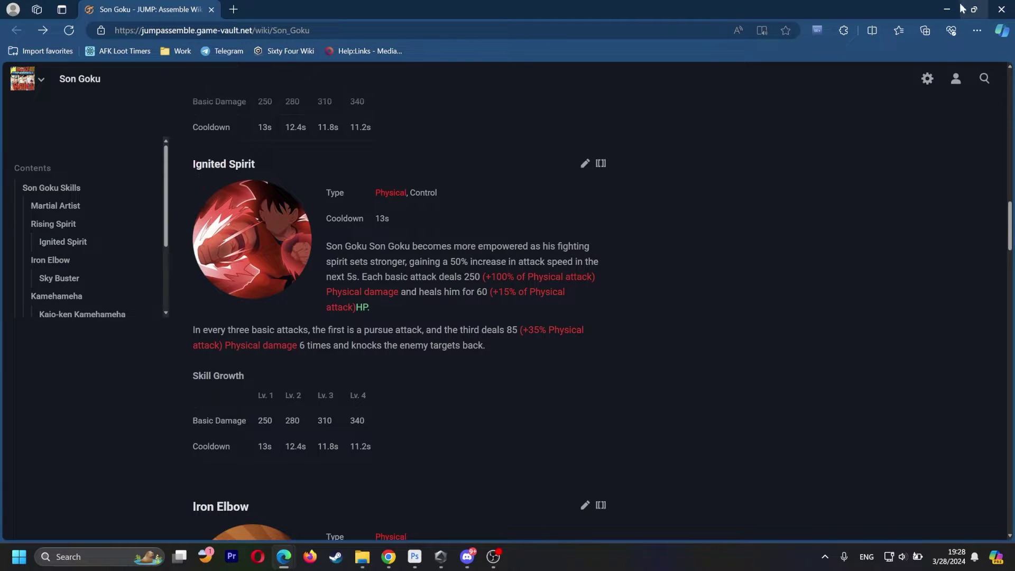
pyautogui.hotkey('alt', 'Right')
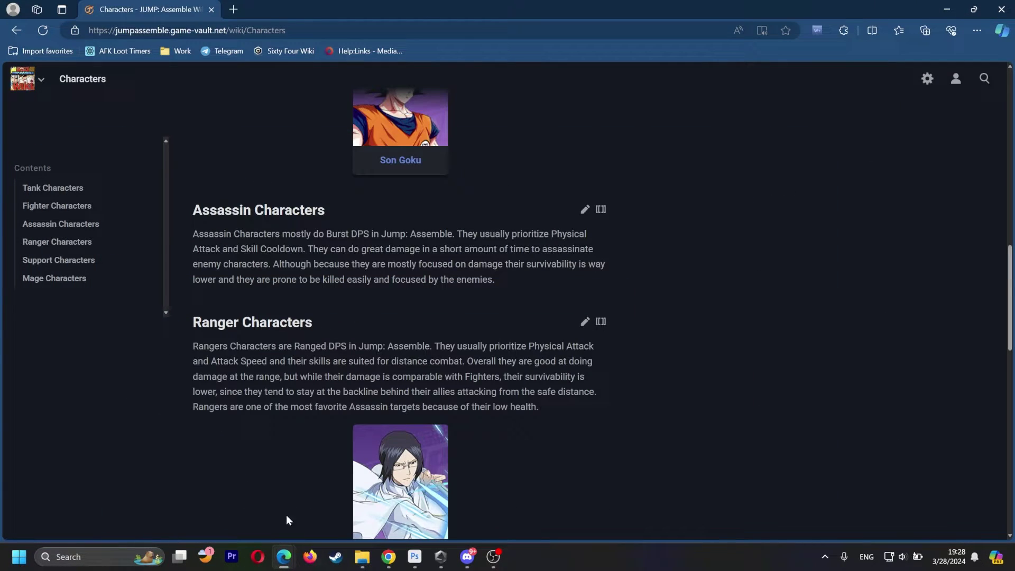
pyautogui.click(947, 9)
# Remove the leftover Ignited Spirit section from the source and give the following skill the Charge Kick heading and {{PAGENAME}} Charge Kick.png image.
pyautogui.click(265, 342)
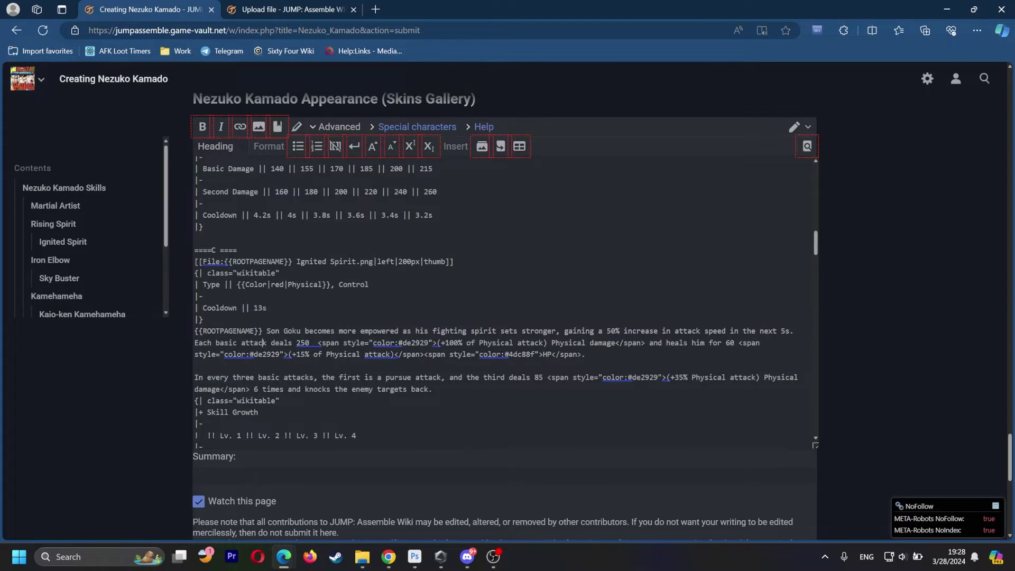
pyautogui.moveTo(194, 250); pyautogui.dragTo(441, 374)
pyautogui.scroll(-2, 441, 392)
pyautogui.hotkey('ctrl', 'v')
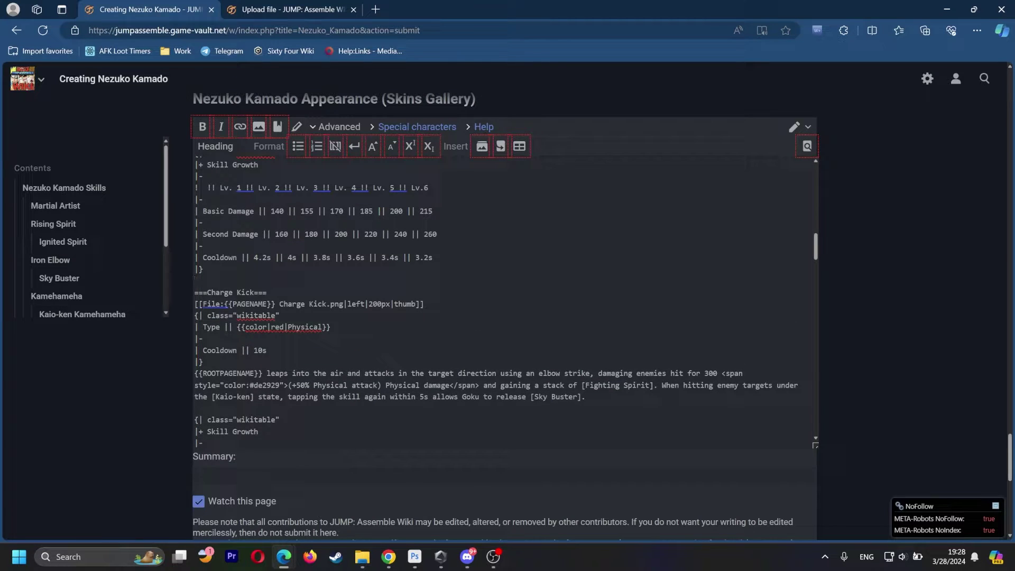
# Delete the Cooldown row and its row separator from the Charge Kick Skill Growth table.
pyautogui.scroll(-1, 495, 300)
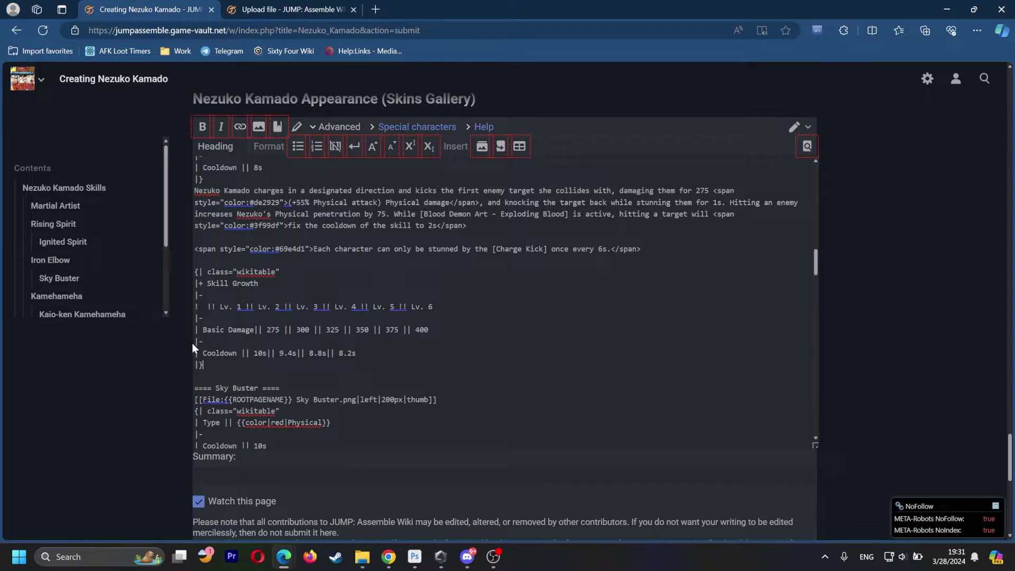
pyautogui.moveTo(357, 352); pyautogui.dragTo(188, 339)
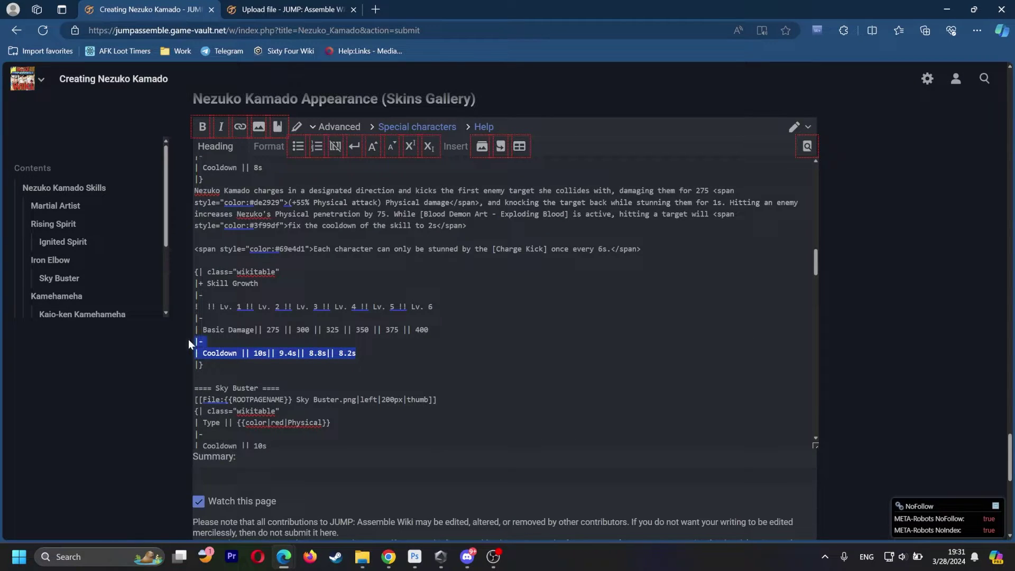
pyautogui.press('BackSpace')
pyautogui.press('BackSpace')
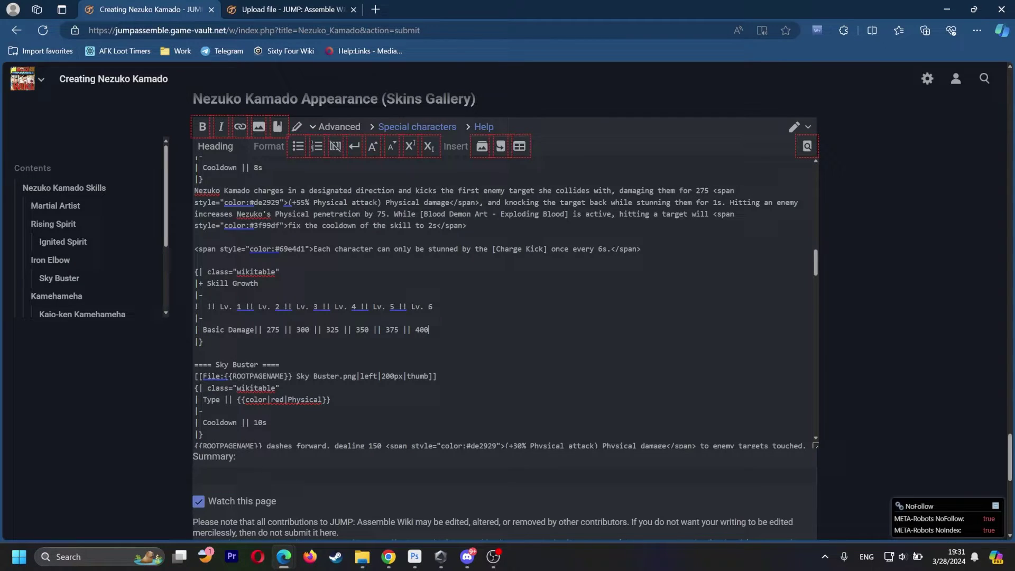
pyautogui.hotkey('shift', 'Left')
pyautogui.hotkey('shift', 'Left')
pyautogui.press('Right')
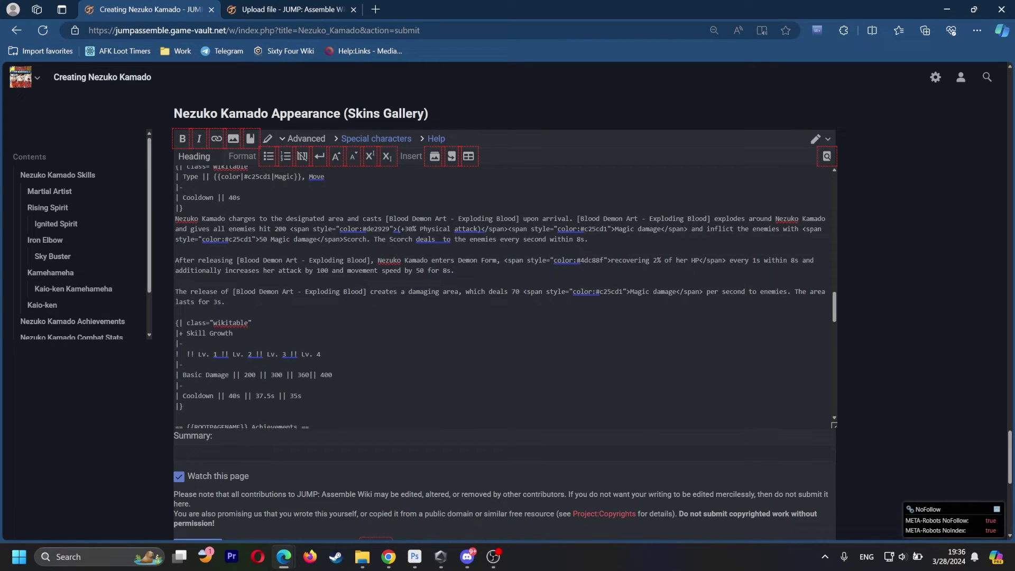
# Generate a preview of the edited Nezuko Kamado page.
pyautogui.scroll(-2, 502, 296)
pyautogui.scroll(-1, 865, 246)
pyautogui.scroll(-3, 865, 247)
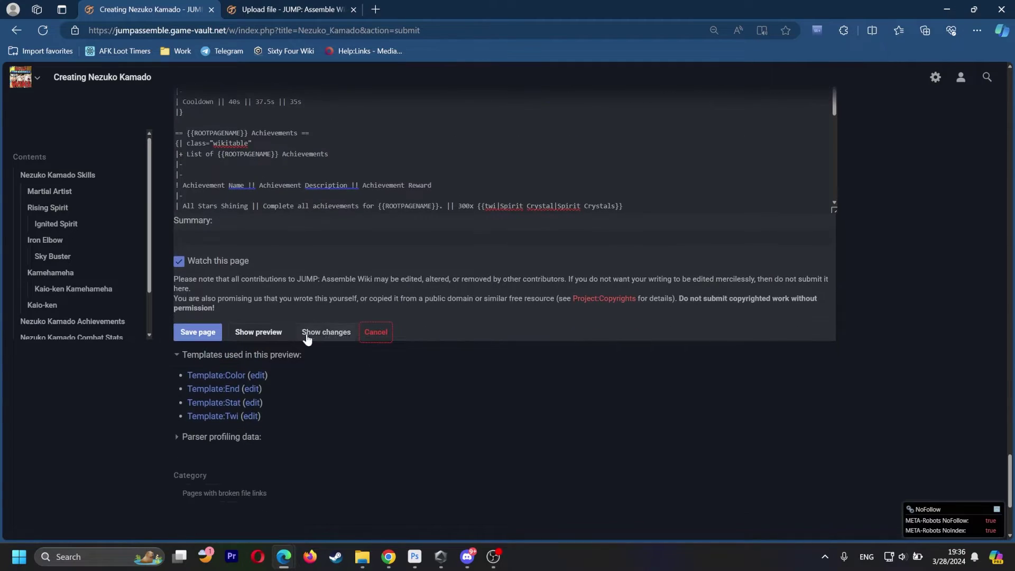
pyautogui.click(273, 330)
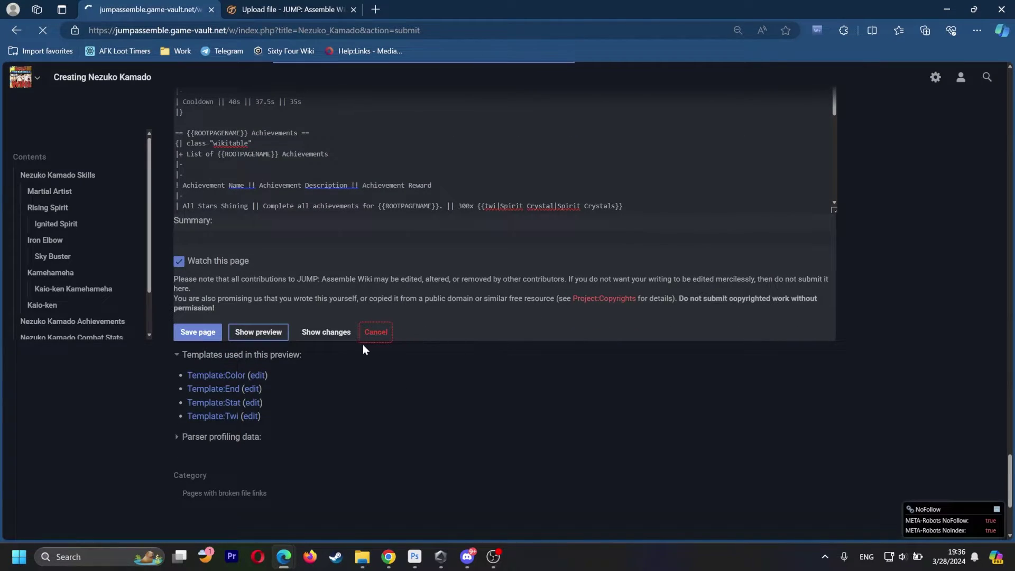
# Review the previewed characteristics, skills, achievements and combat stats for leftover Son Goku content.
pyautogui.scroll(-4, 312, 301)
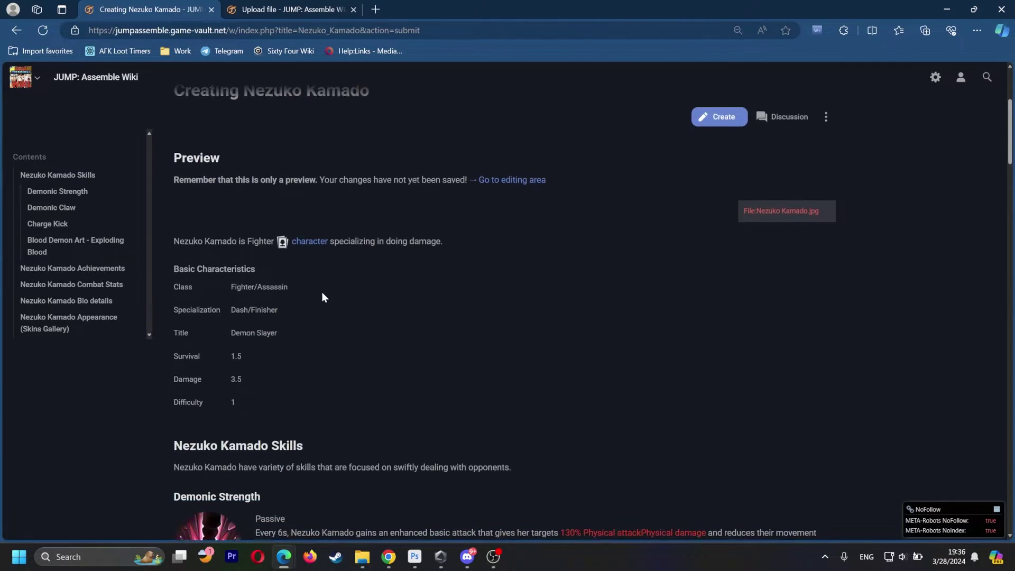
pyautogui.scroll(-4, 422, 249)
pyautogui.scroll(-7, 338, 243)
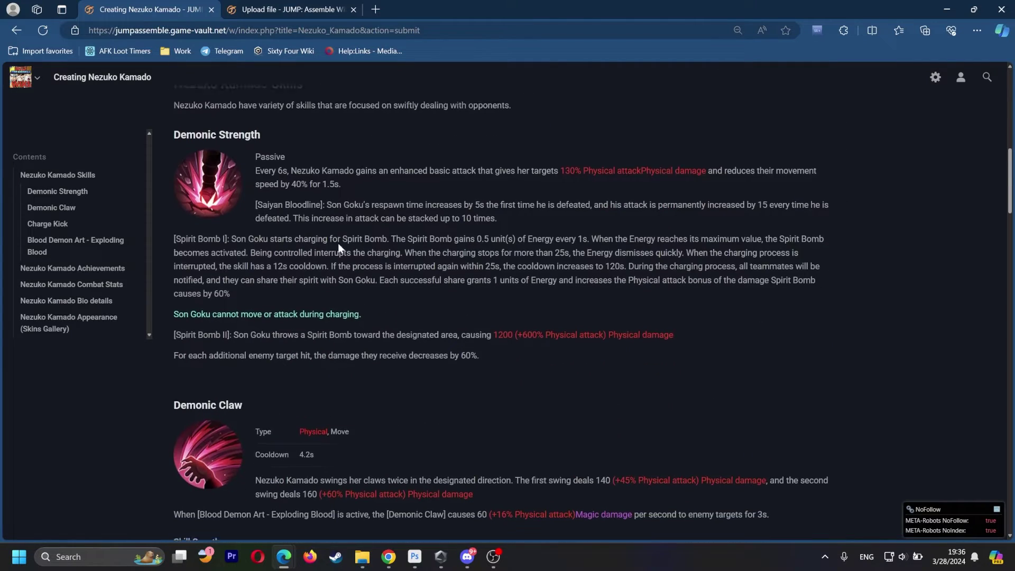
pyautogui.scroll(-7, 296, 253)
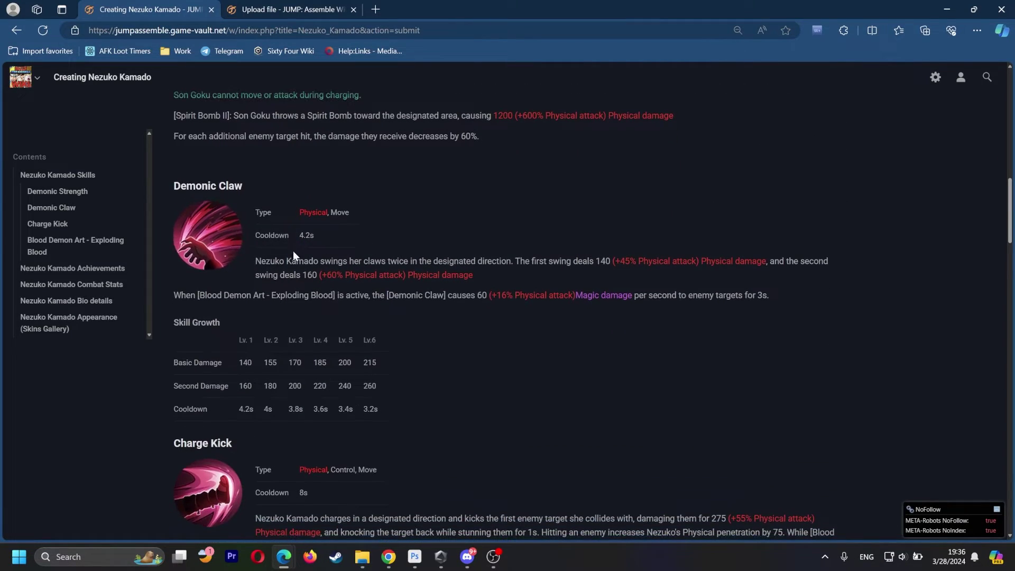
pyautogui.scroll(-7, 296, 255)
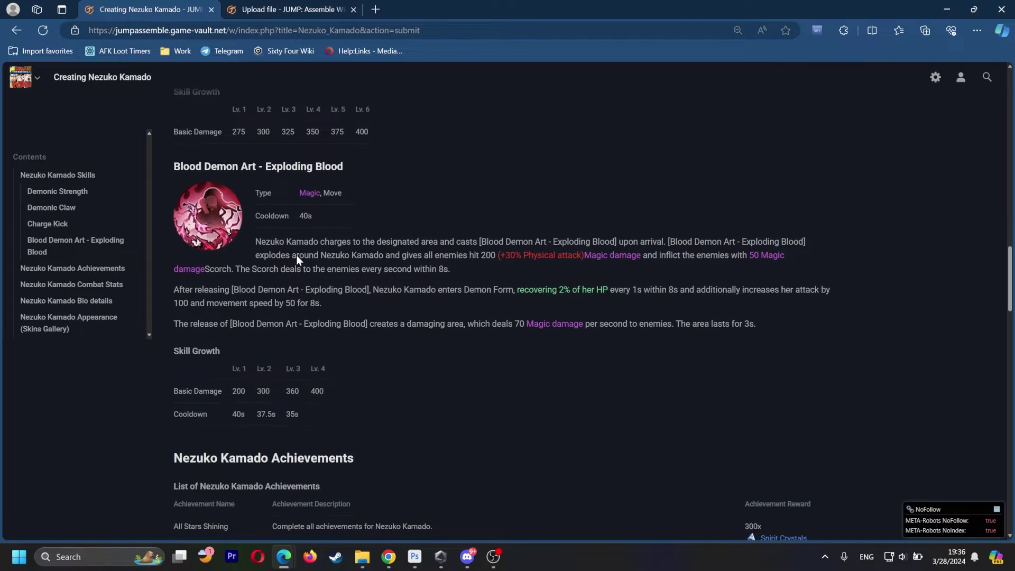
pyautogui.scroll(-3, 296, 254)
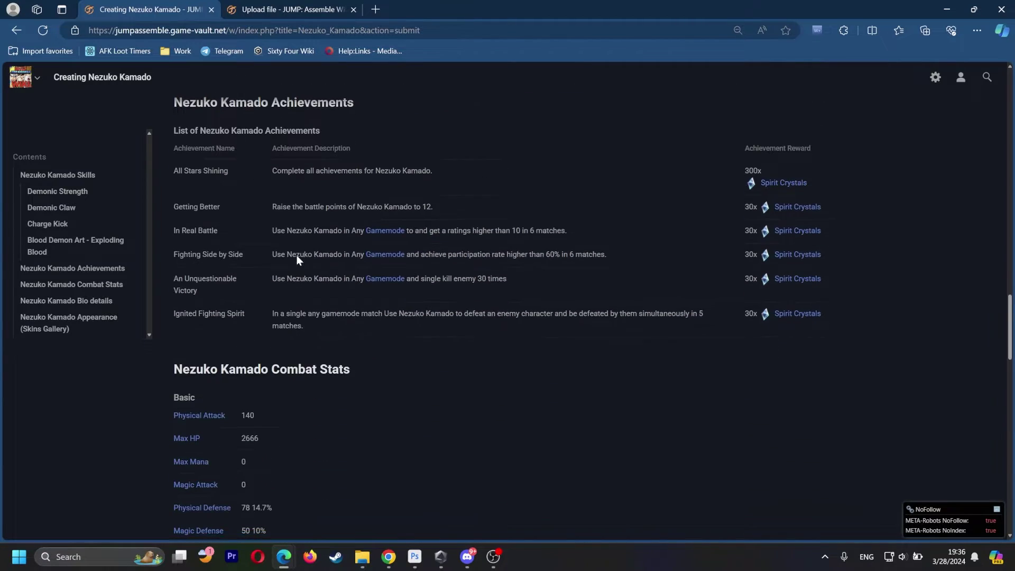
pyautogui.scroll(-1, 306, 296)
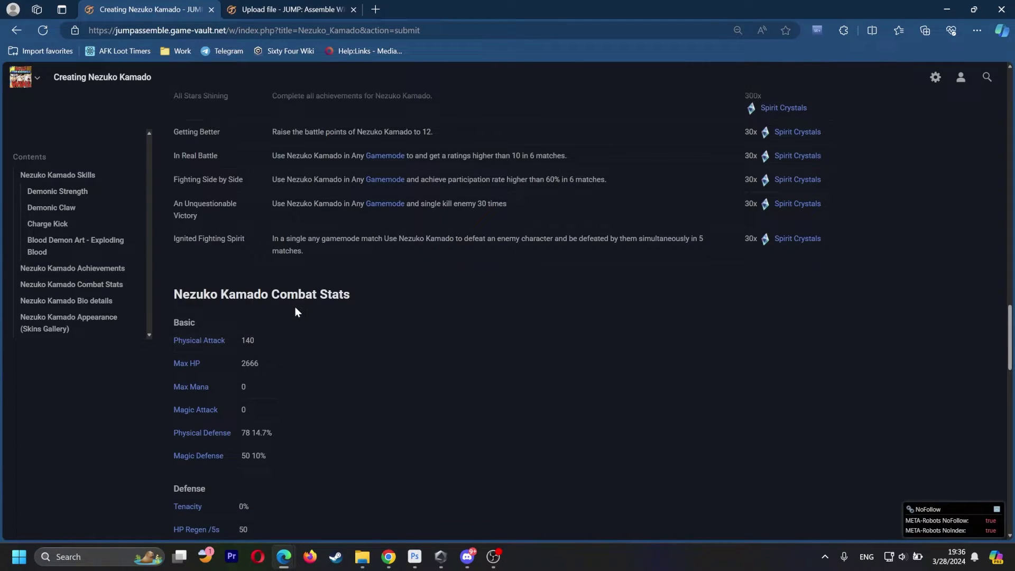
pyautogui.scroll(5, 295, 308)
# Insert the {{twi|Tankiro Kamado}} link after "compete with ally" in the I Like My Brother The Most achievement row.
pyautogui.scroll(-15, 295, 312)
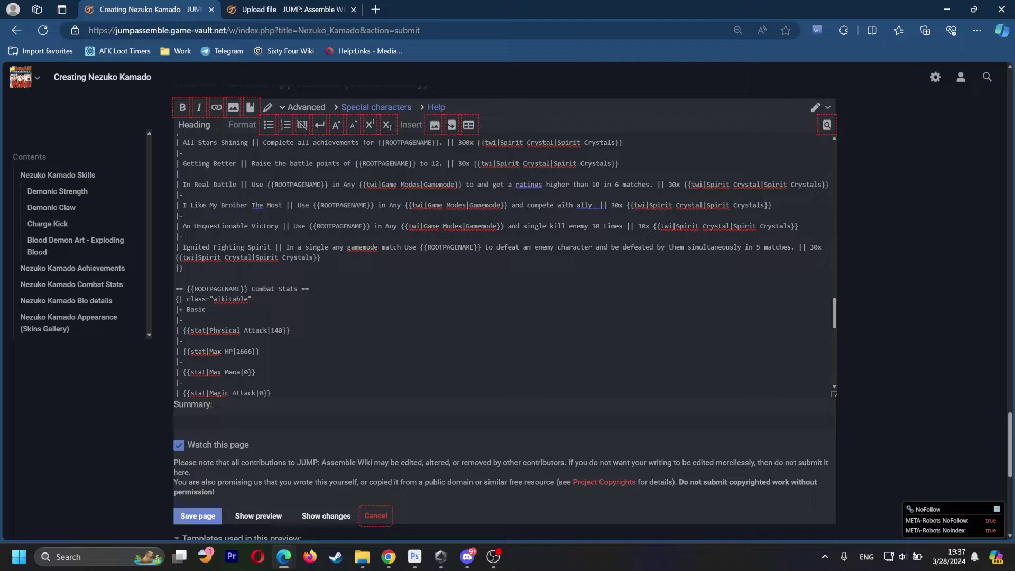
pyautogui.write('{{')
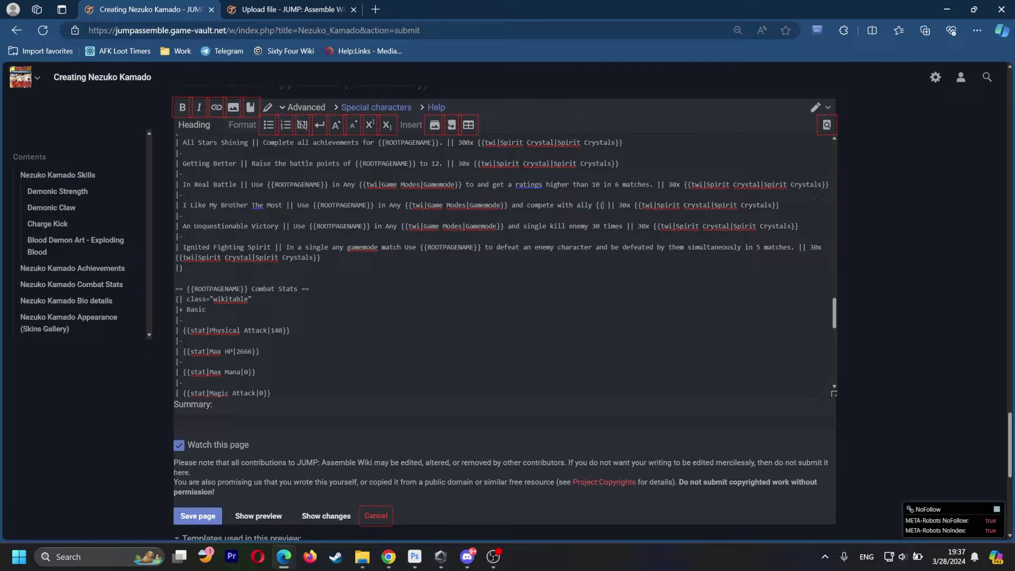
pyautogui.write('tw')
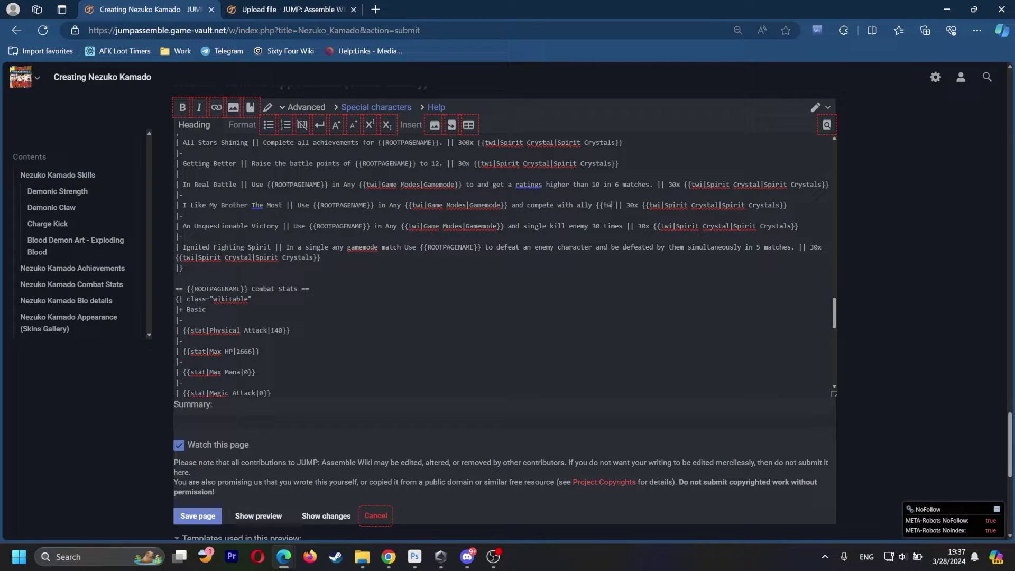
pyautogui.write('i')
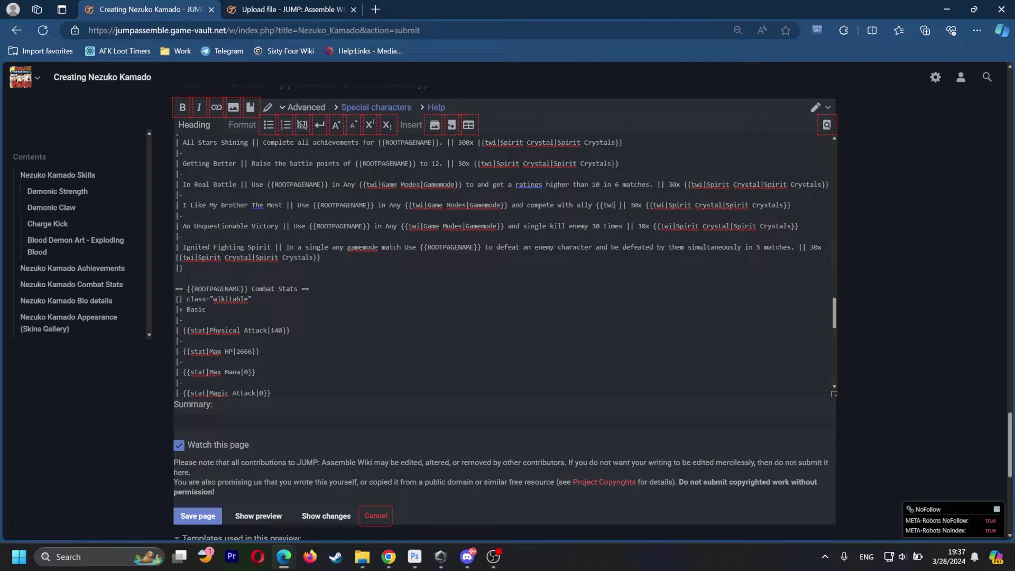
pyautogui.write('|')
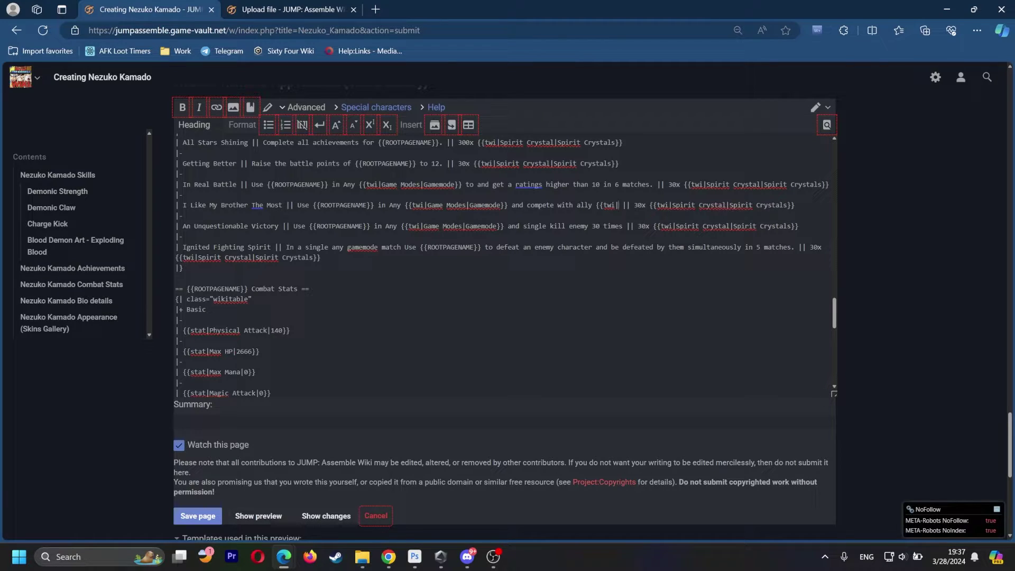
pyautogui.write('Tank')
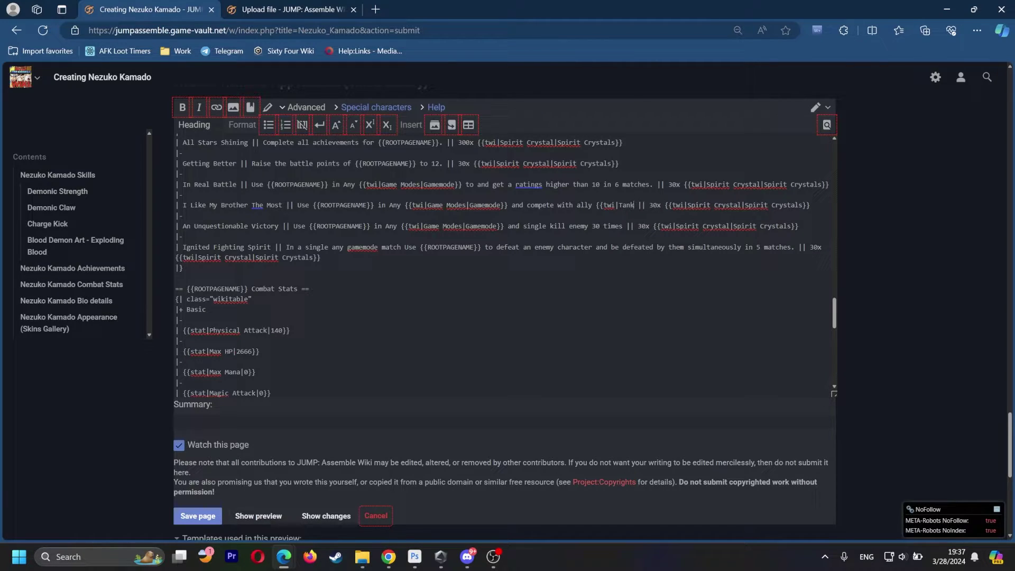
pyautogui.write('iro')
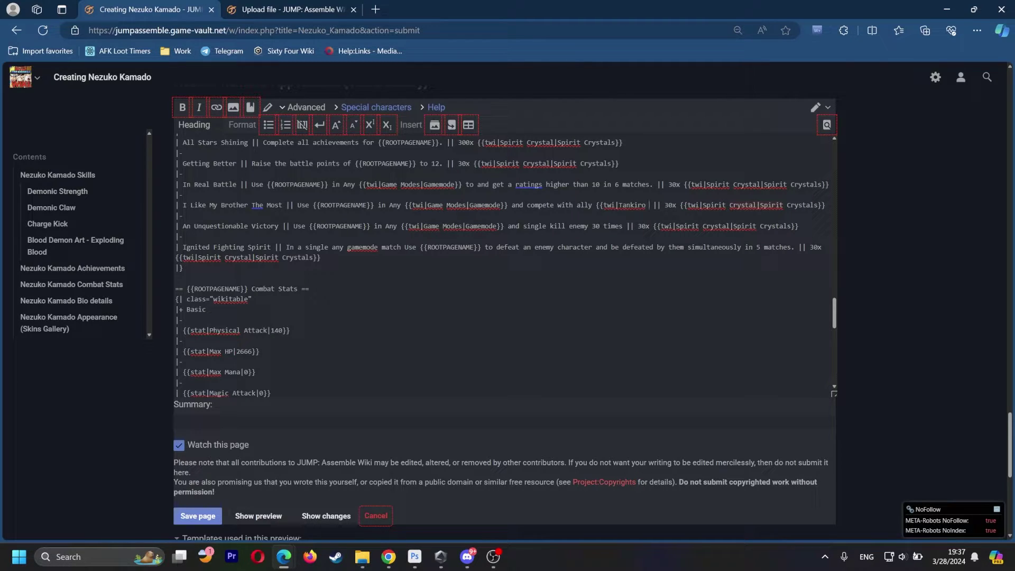
pyautogui.write(' Kamade')
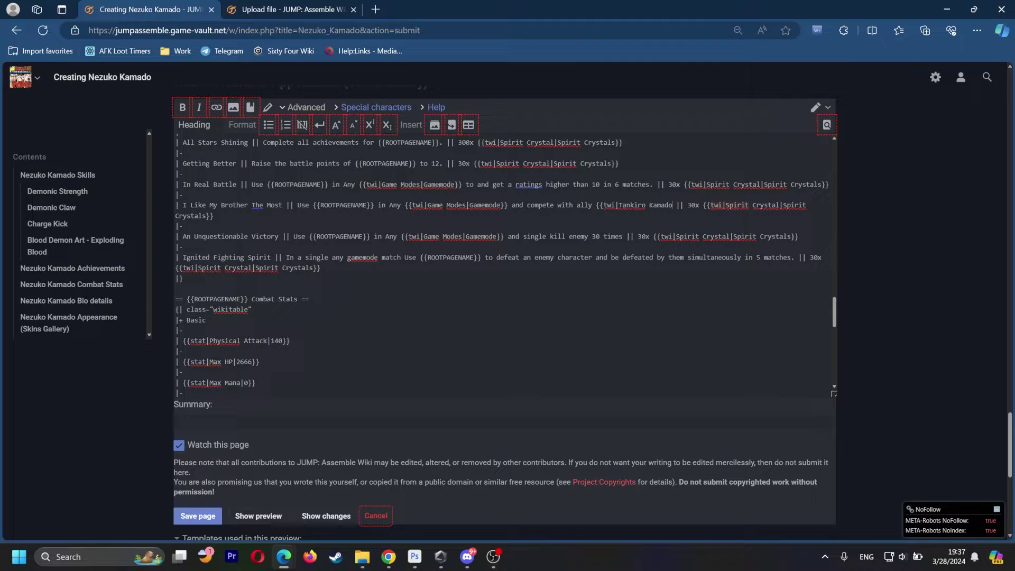
pyautogui.write('}}')
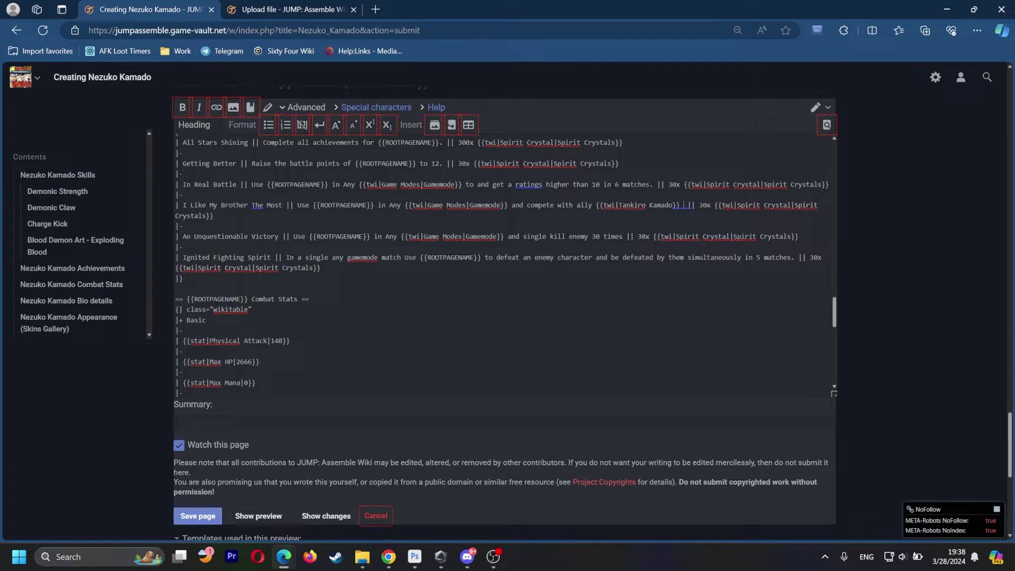
# Add "and win 6 matches" after the Tankiro Kamado link and rework the following rows into the Fighting Side by Side and Battle Expert achievements.
pyautogui.moveTo(619, 205); pyautogui.dragTo(673, 206)
pyautogui.moveTo(834, 313); pyautogui.dragTo(835, 141)
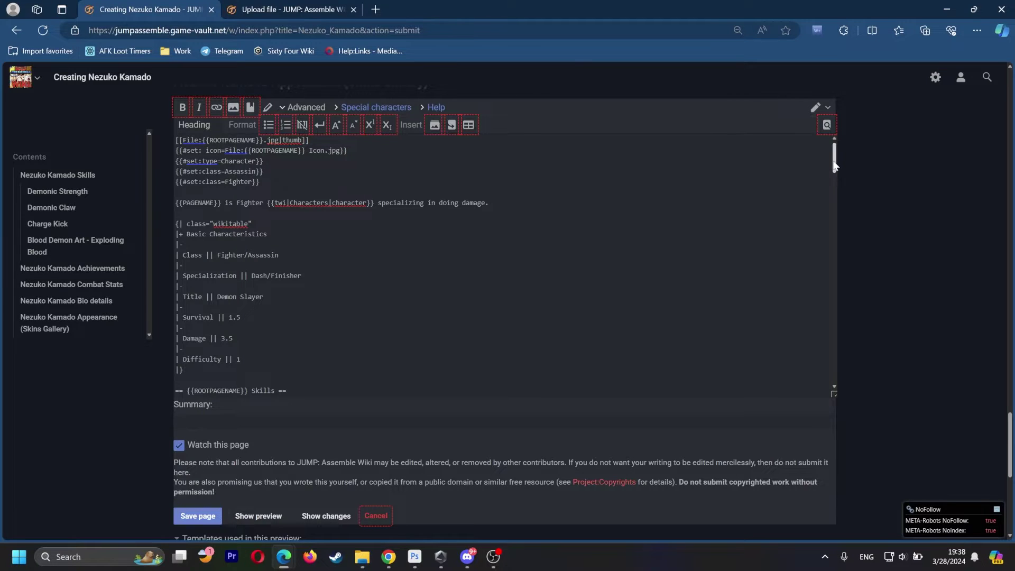
pyautogui.moveTo(835, 156); pyautogui.dragTo(836, 312)
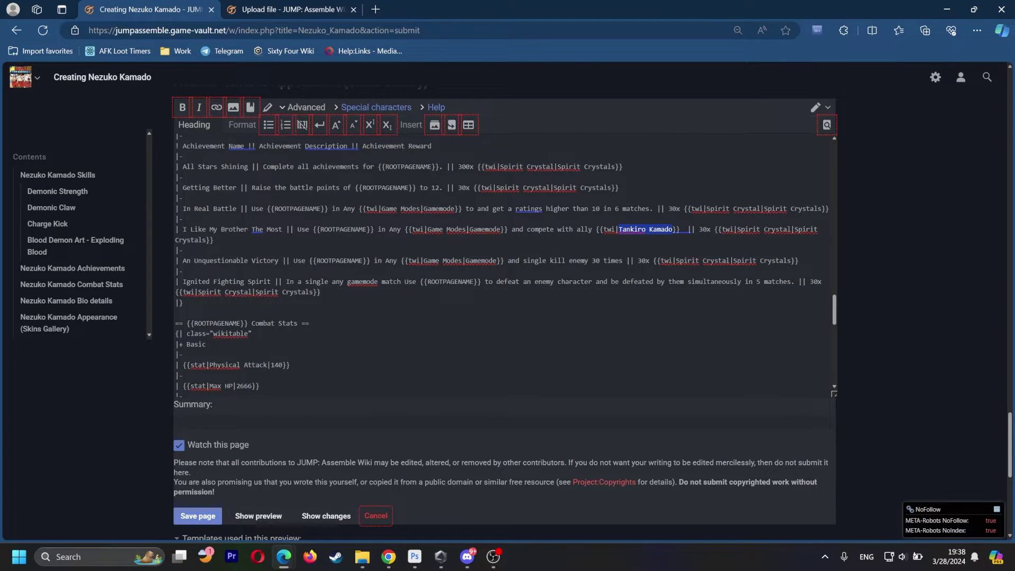
pyautogui.click(683, 230)
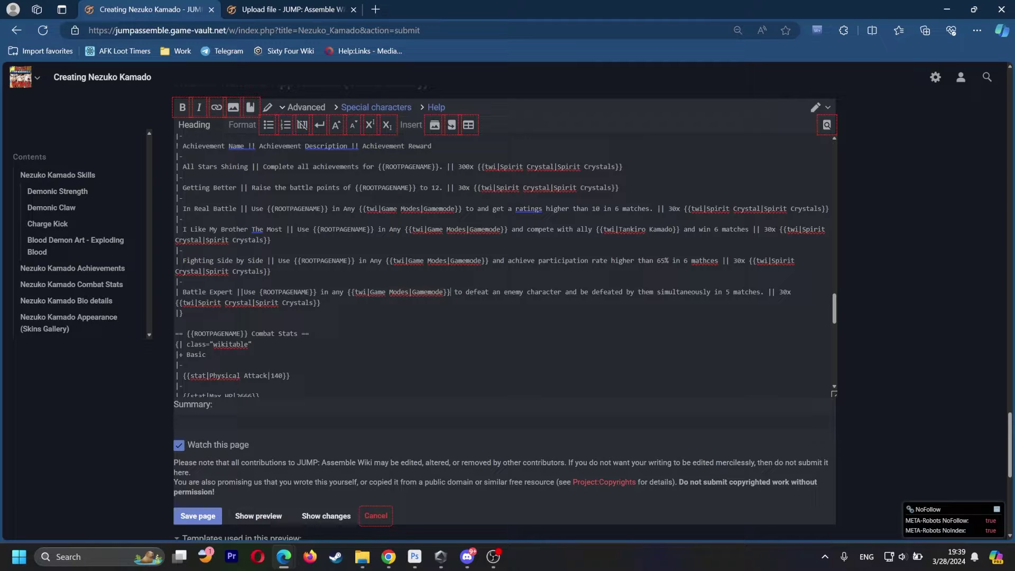
# Complete the Battle Expert achievement description with "and get more than 10 kills with deaths under 4 for 3 matches.".
pyautogui.moveTo(616, 229); pyautogui.dragTo(672, 229)
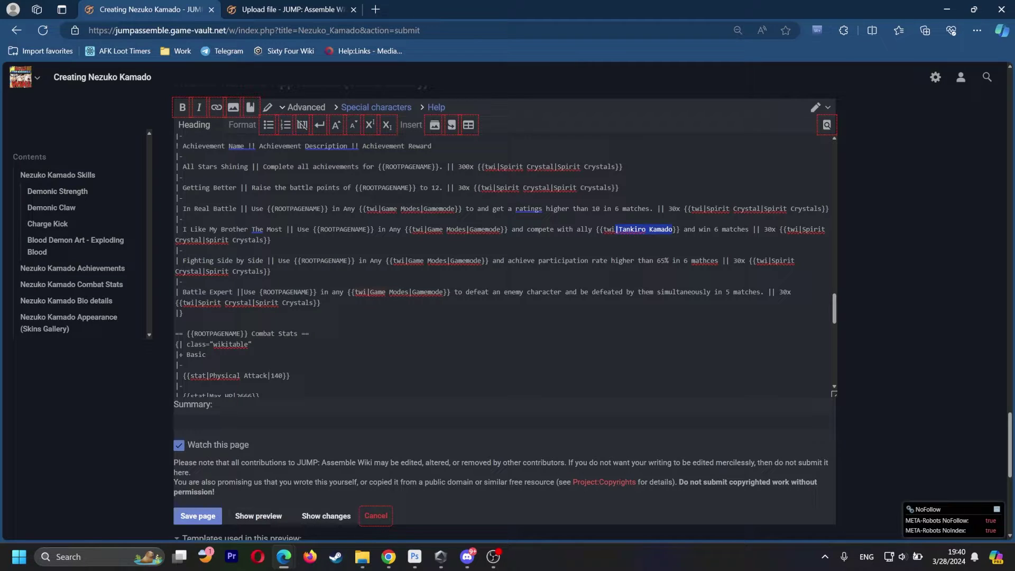
pyautogui.moveTo(374, 293); pyautogui.dragTo(408, 293)
pyautogui.click(424, 292)
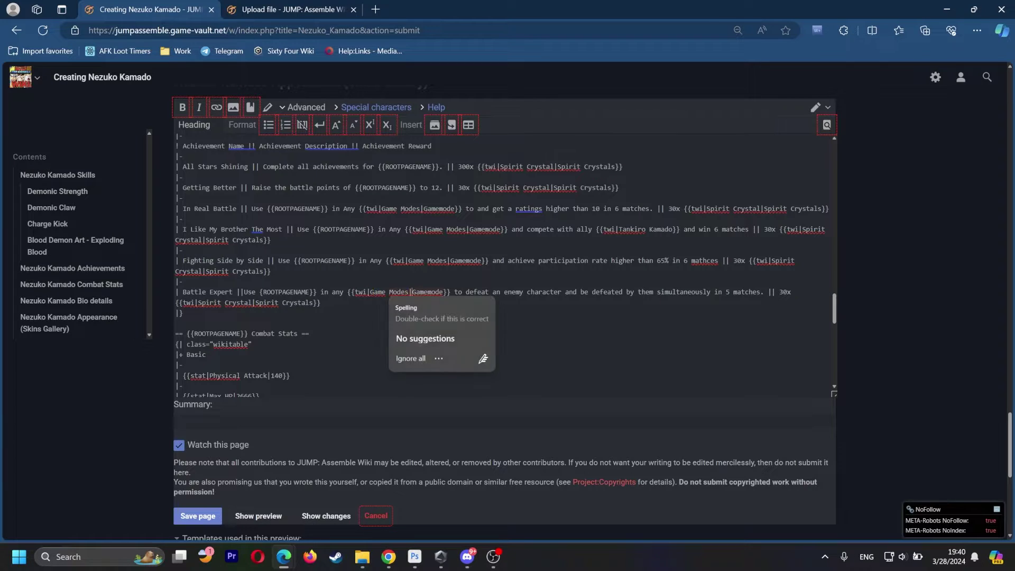
pyautogui.click(424, 292)
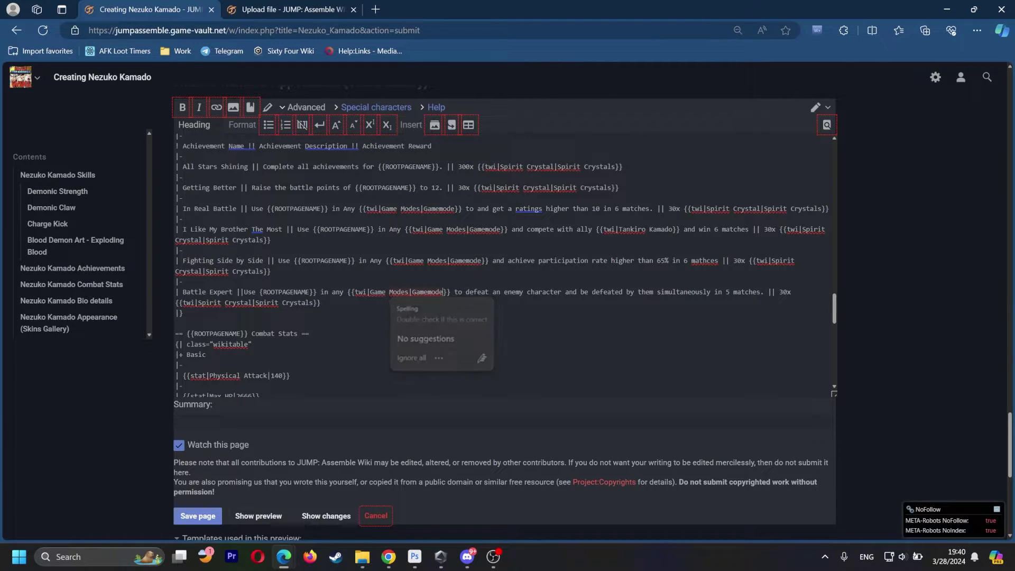
pyautogui.click(271, 271)
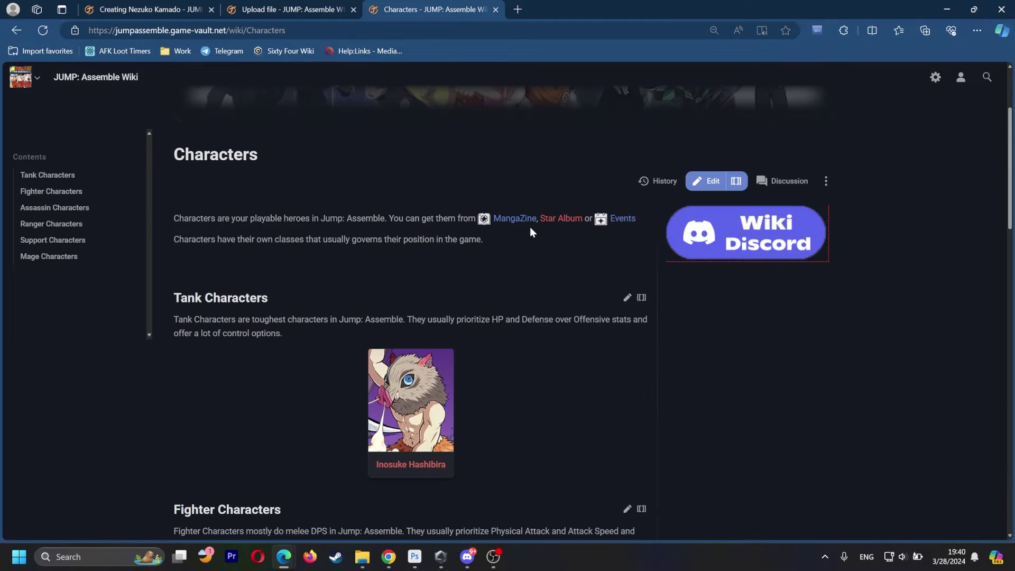
# Examine the icon links and their previews on the Characters page and in Uryu Ishida's Pull Together achievement.
pyautogui.moveTo(487, 221)
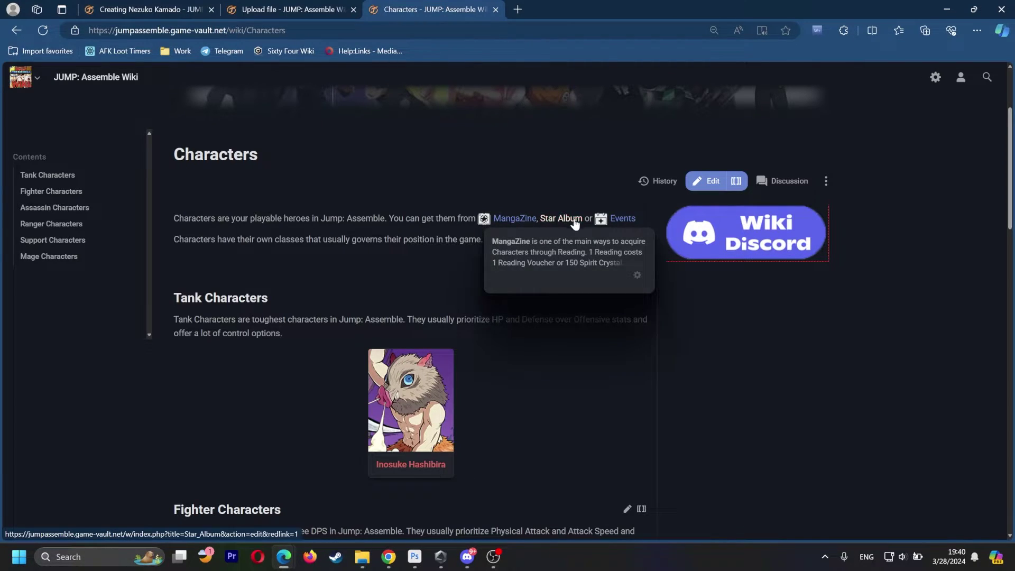
pyautogui.scroll(-9, 537, 226)
pyautogui.scroll(-5, 435, 225)
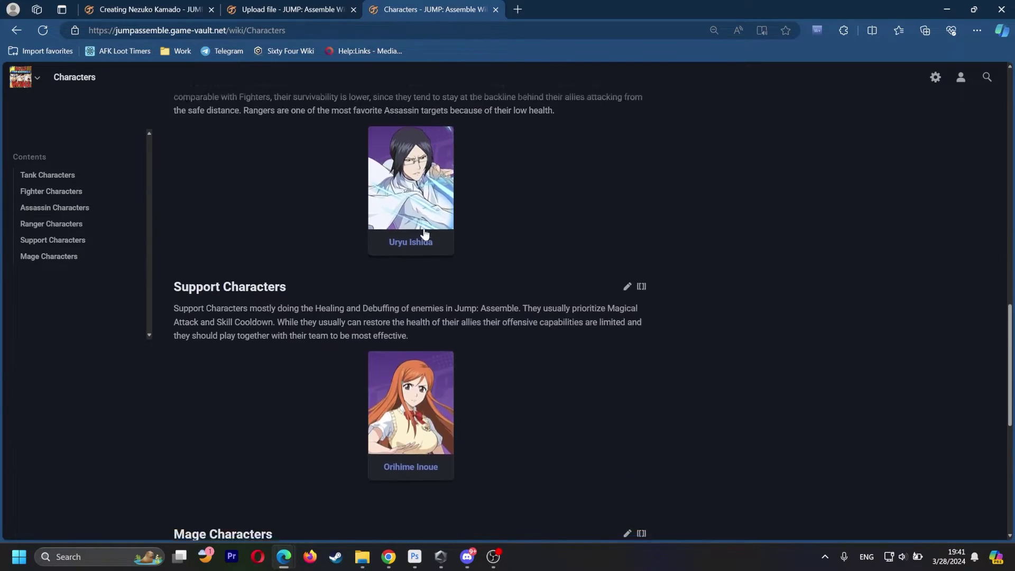
pyautogui.click(508, 249)
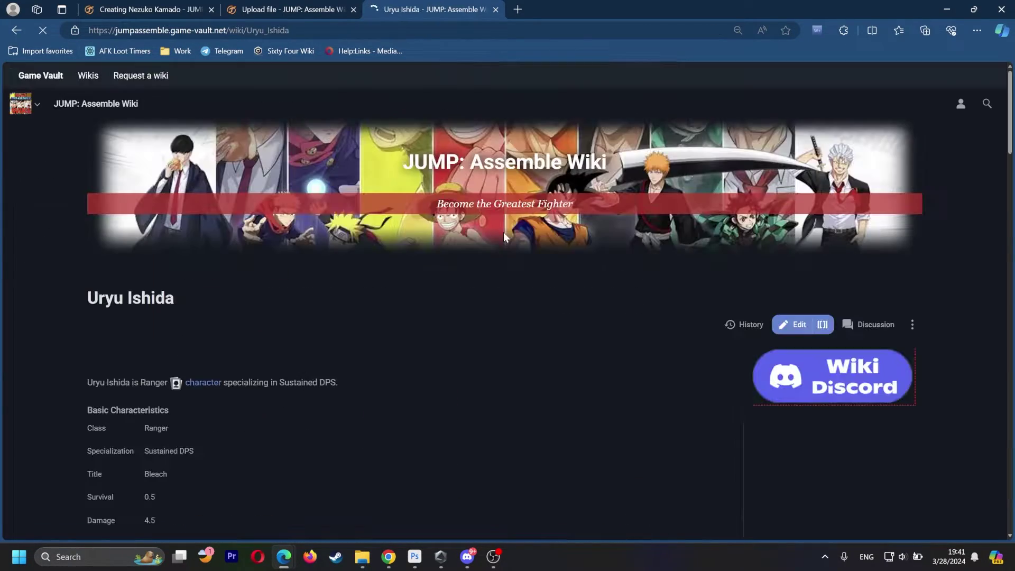
pyautogui.scroll(-15, 482, 228)
pyautogui.scroll(-20, 473, 234)
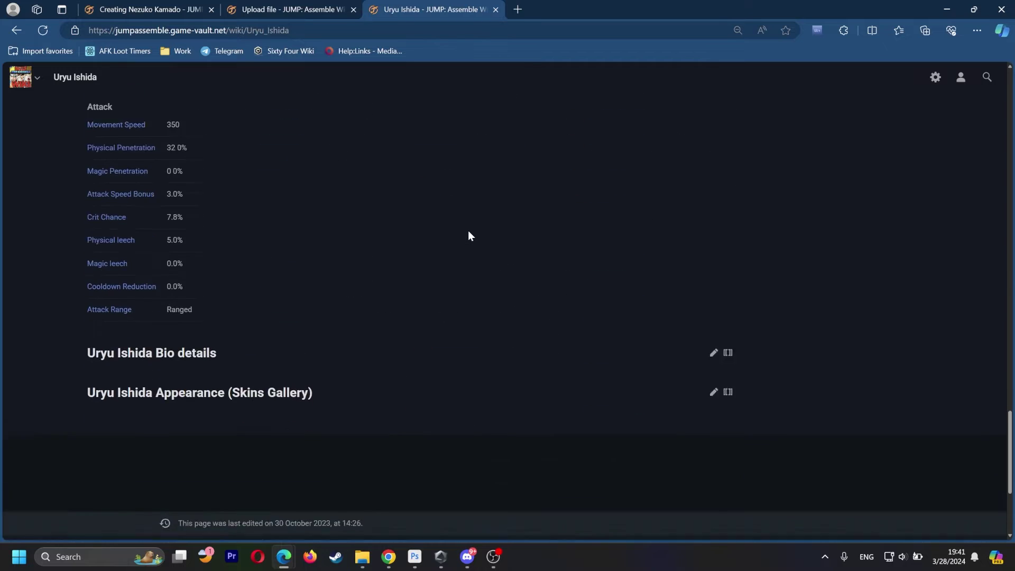
pyautogui.scroll(15, 468, 231)
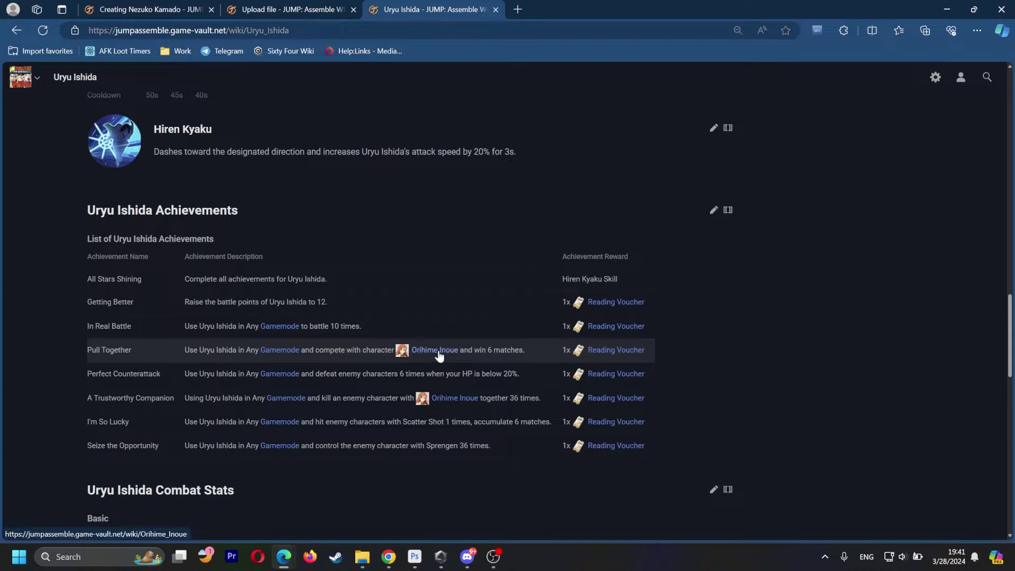
pyautogui.moveTo(438, 357)
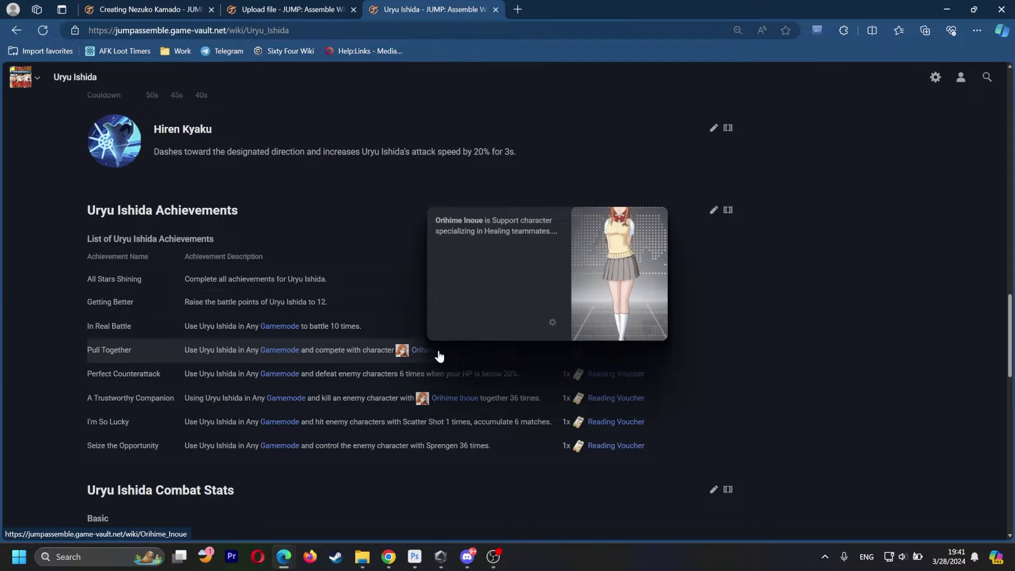
# Open the linked Orihime Inoue page and look through its basic characteristics and skills.
pyautogui.click(438, 356)
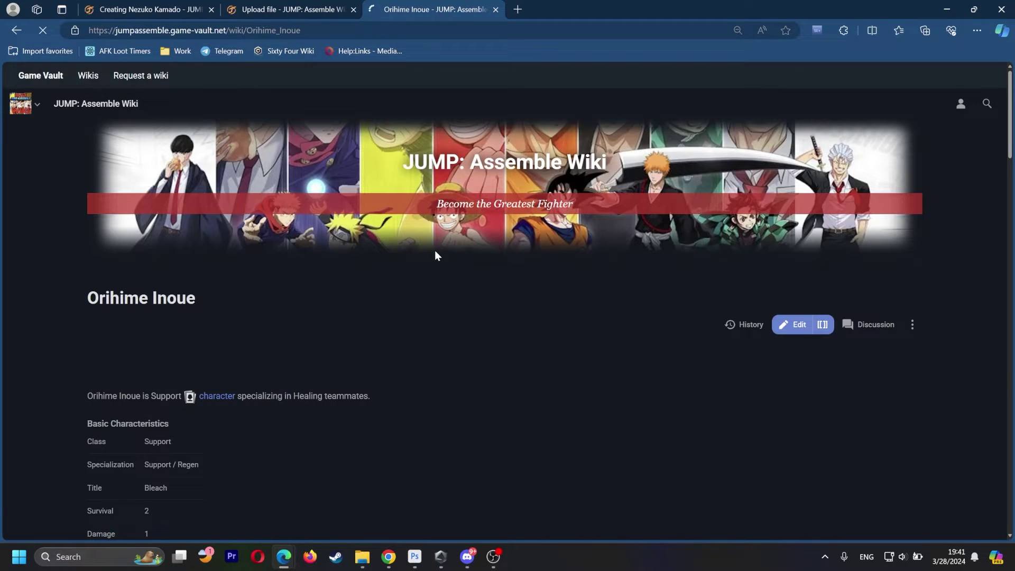
pyautogui.scroll(-5, 434, 247)
pyautogui.scroll(4, 433, 238)
pyautogui.scroll(-15, 433, 235)
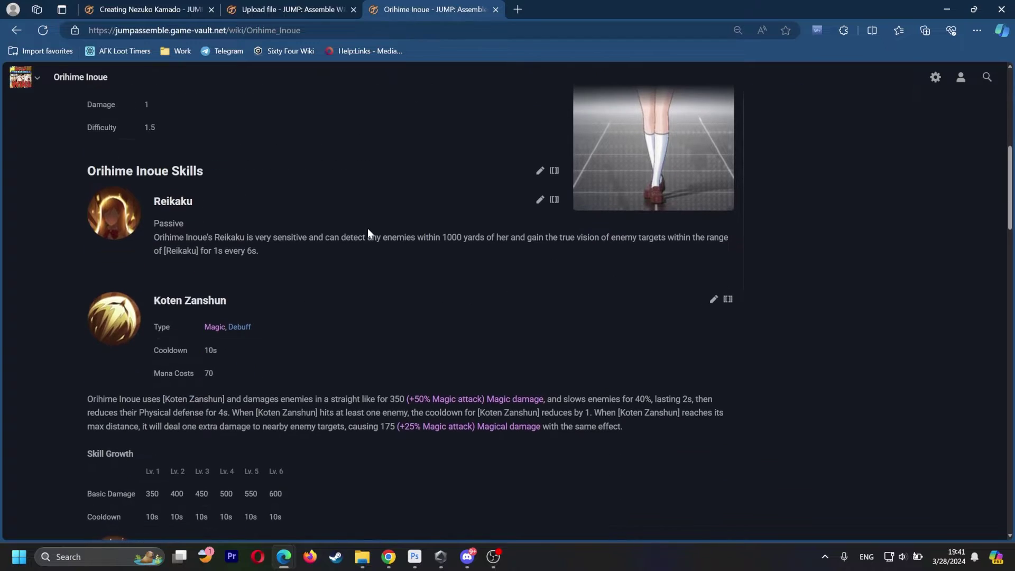
pyautogui.scroll(-2, 341, 220)
pyautogui.scroll(10, 341, 220)
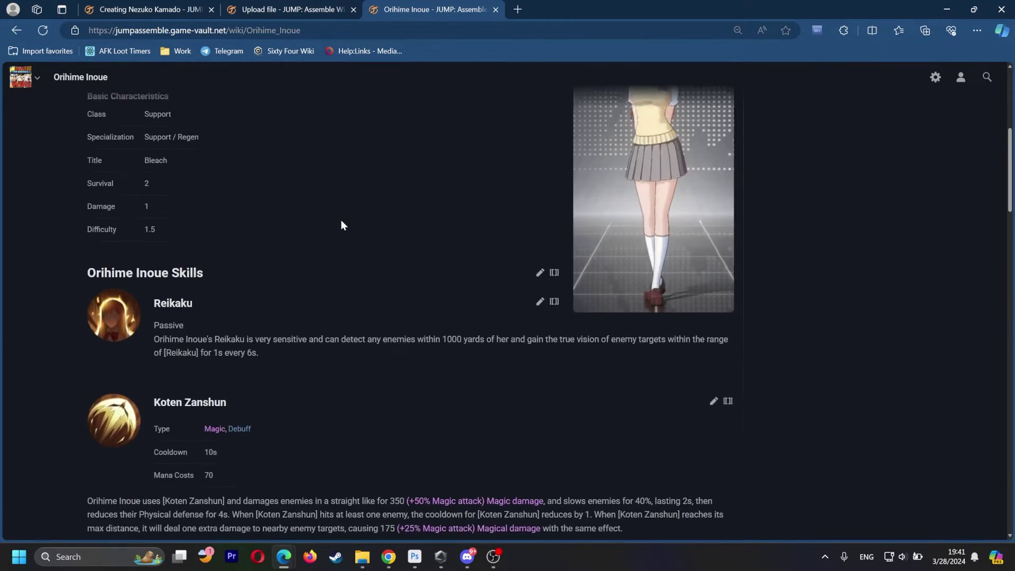
# Return to the Nezuko Kamado source and examine the header, the achievement rows and the Physical Attack stat template in Combat Stats.
pyautogui.hotkey('ctrl', 'Tab')
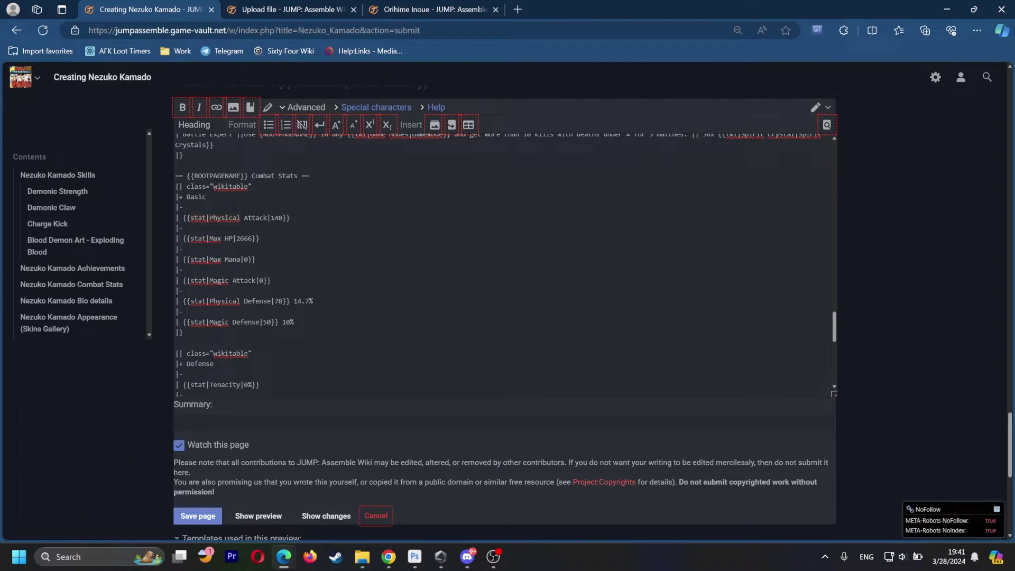
pyautogui.moveTo(834, 326); pyautogui.dragTo(851, 123)
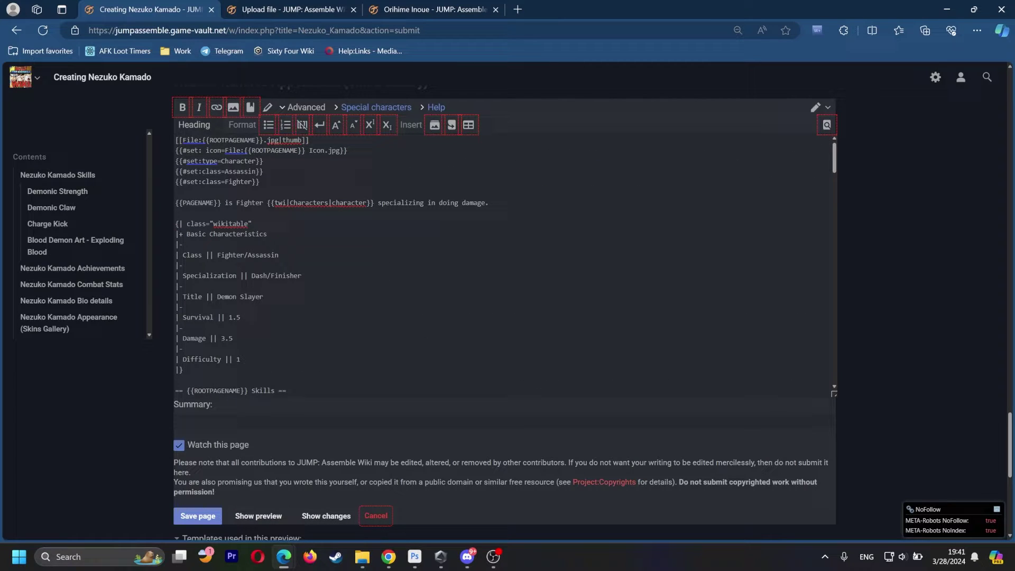
pyautogui.moveTo(835, 159); pyautogui.dragTo(849, 323)
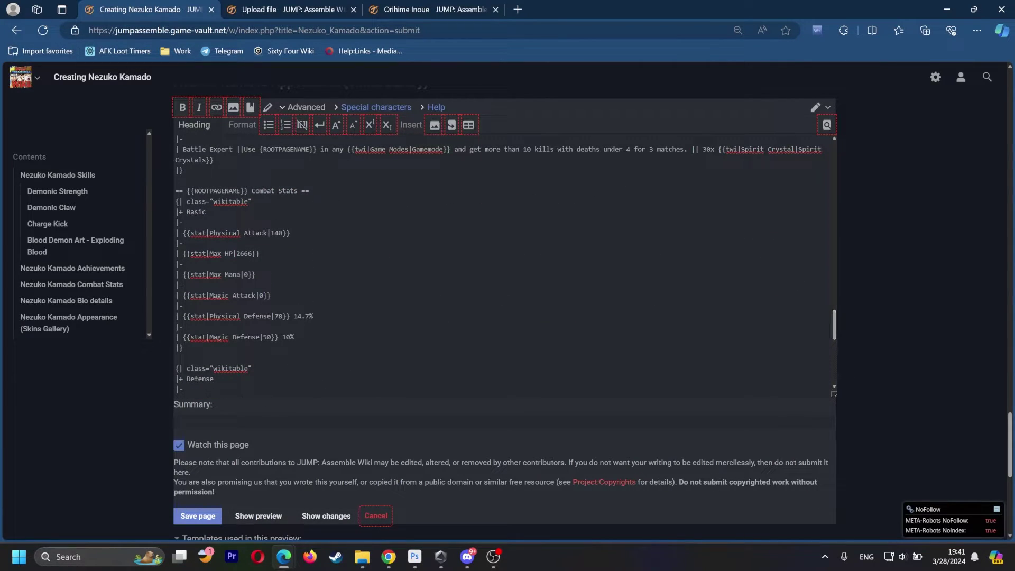
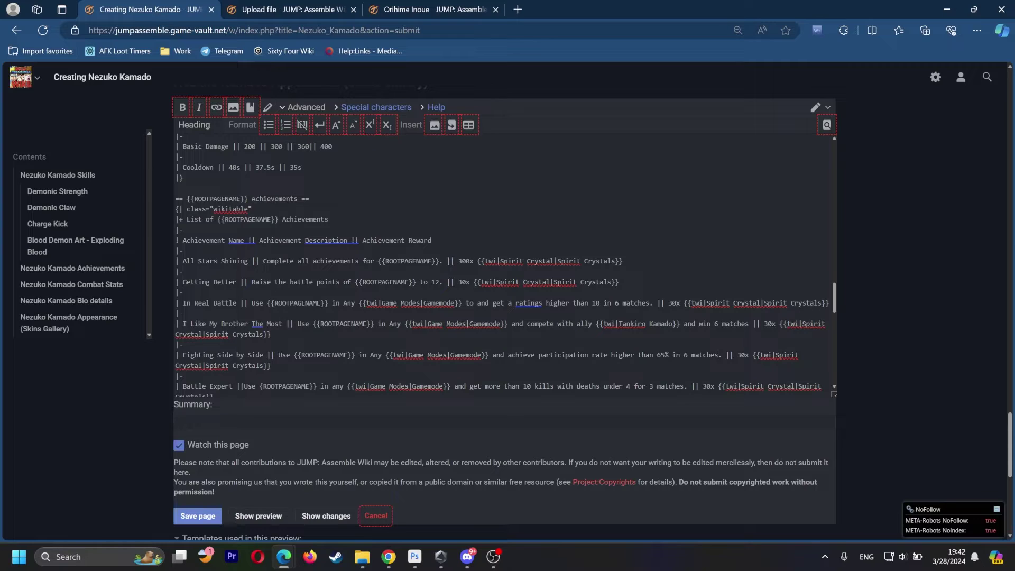
pyautogui.scroll(-4, 502, 265)
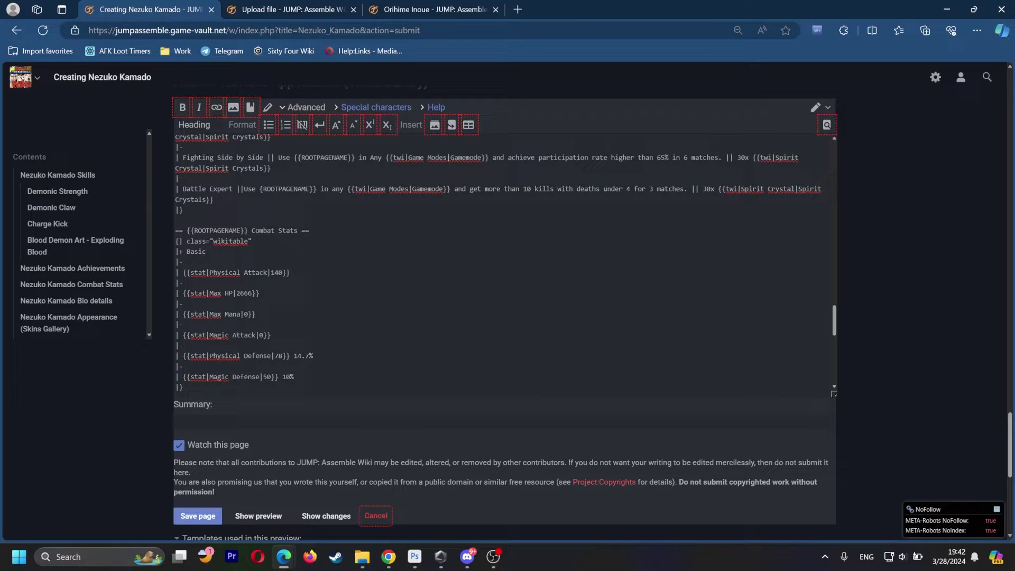
pyautogui.moveTo(206, 273); pyautogui.dragTo(268, 272)
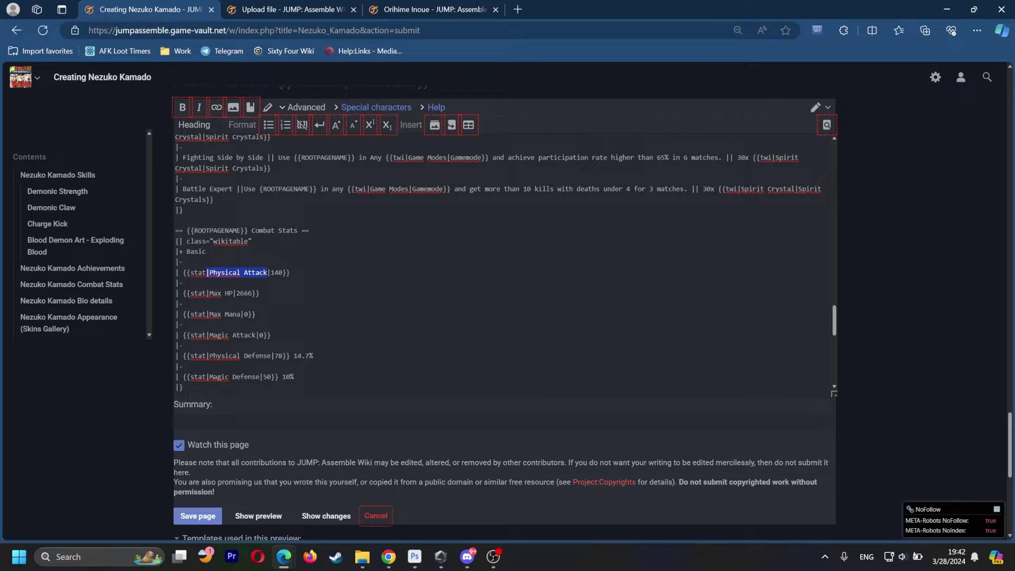
pyautogui.click(265, 273)
pyautogui.moveTo(211, 272); pyautogui.dragTo(267, 272)
pyautogui.click(222, 273)
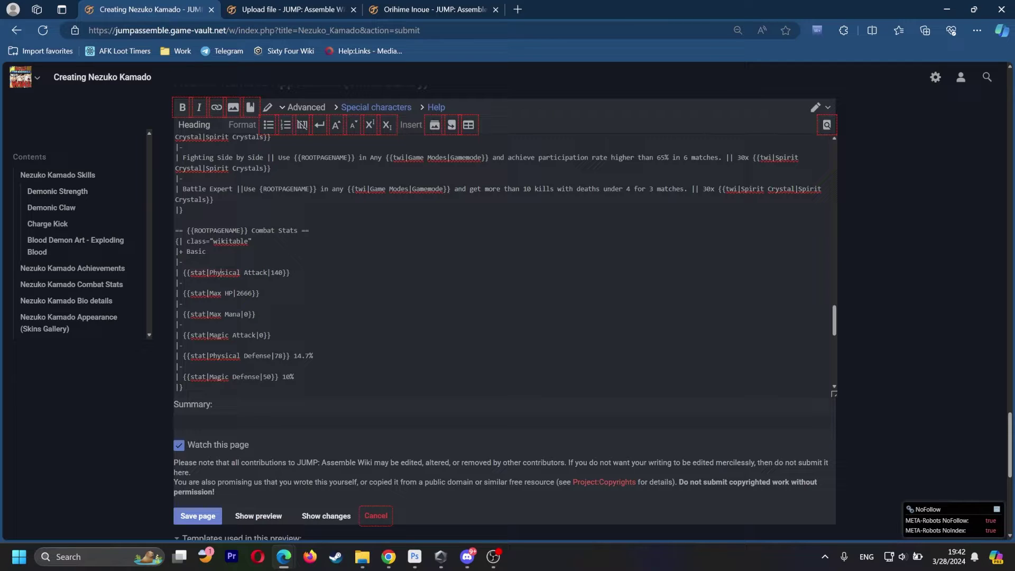
# Set the Magic leech stat to 5.0% and generate a new preview of the Nezuko Kamado page.
pyautogui.scroll(-5, 258, 266)
pyautogui.scroll(20, 503, 264)
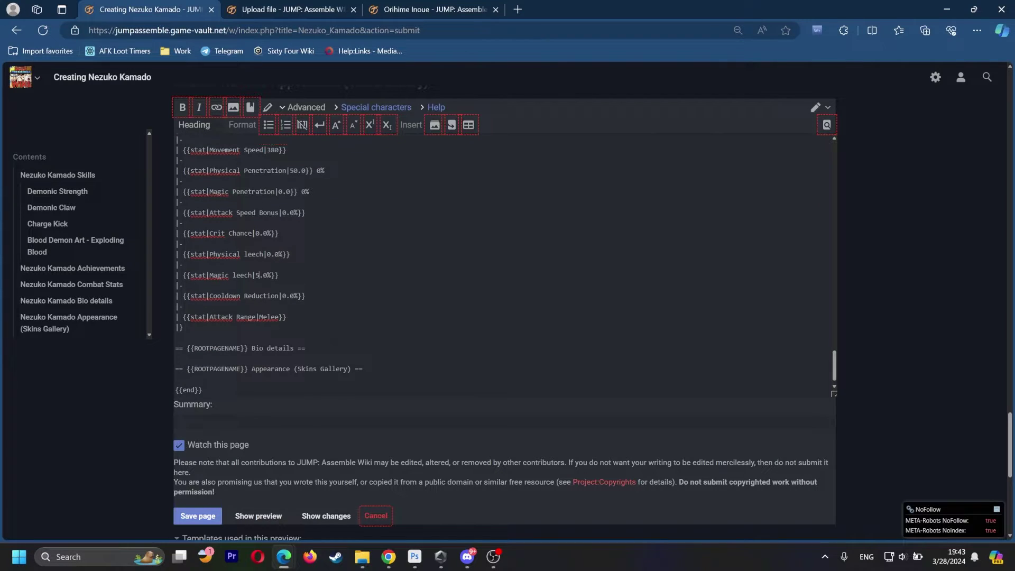
pyautogui.scroll(3, 497, 264)
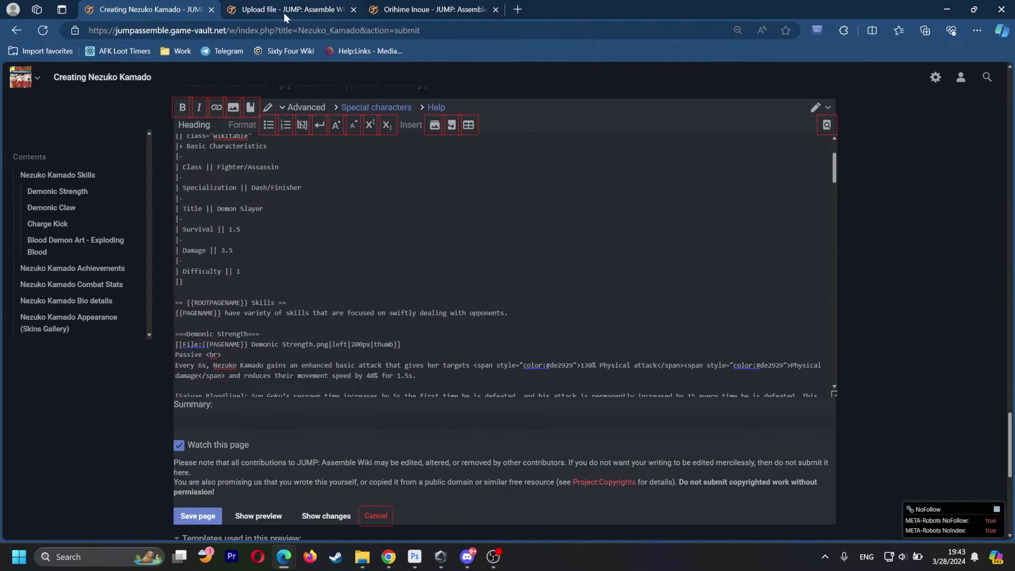
pyautogui.click(259, 516)
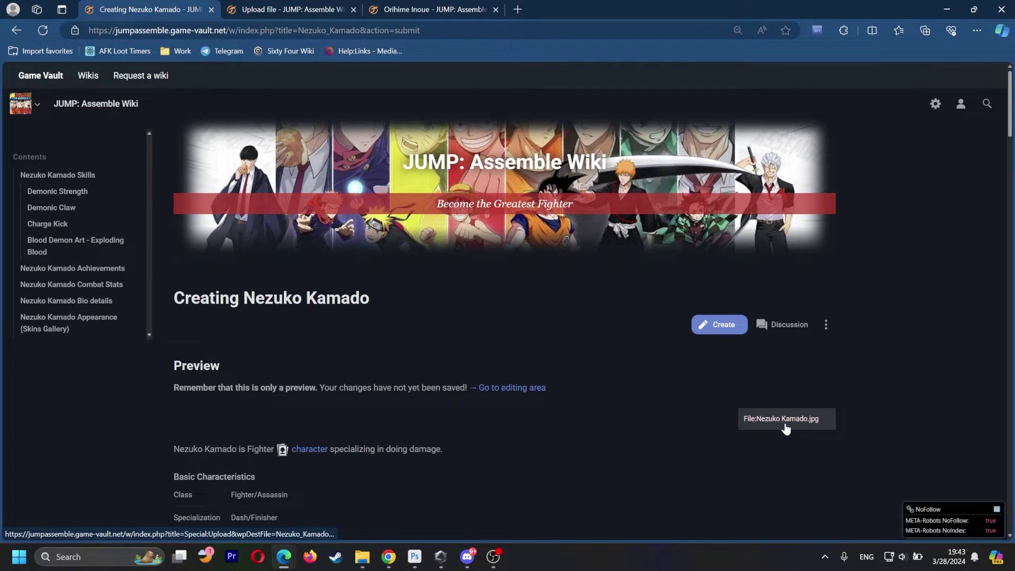
# Review the Nezuko Kamado page preview, from the skill descriptions and growth tables down to Combat Stats and the empty bio section.
pyautogui.scroll(-8, 785, 426)
pyautogui.scroll(5, 769, 411)
pyautogui.scroll(-8, 708, 394)
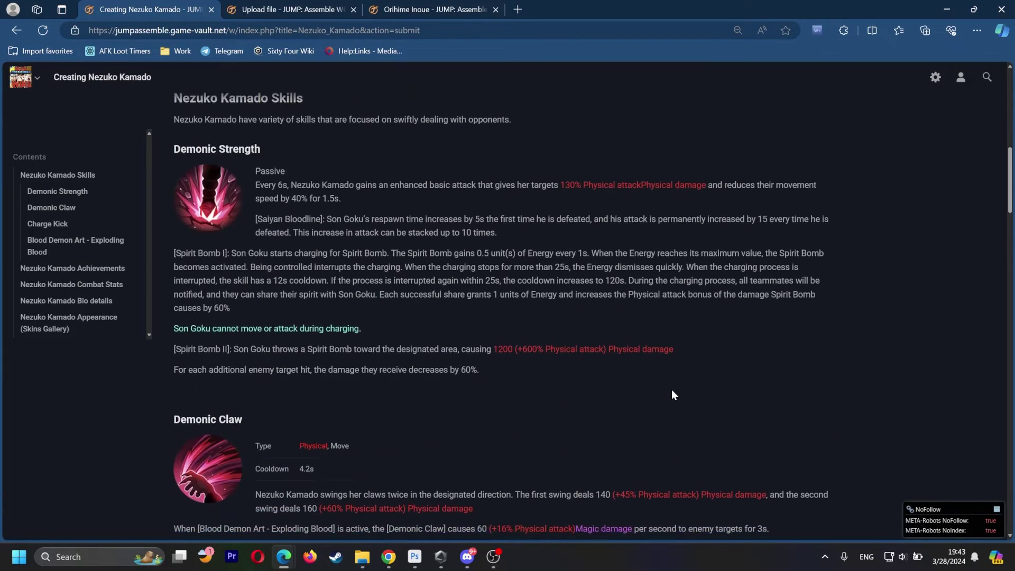
pyautogui.scroll(-20, 672, 394)
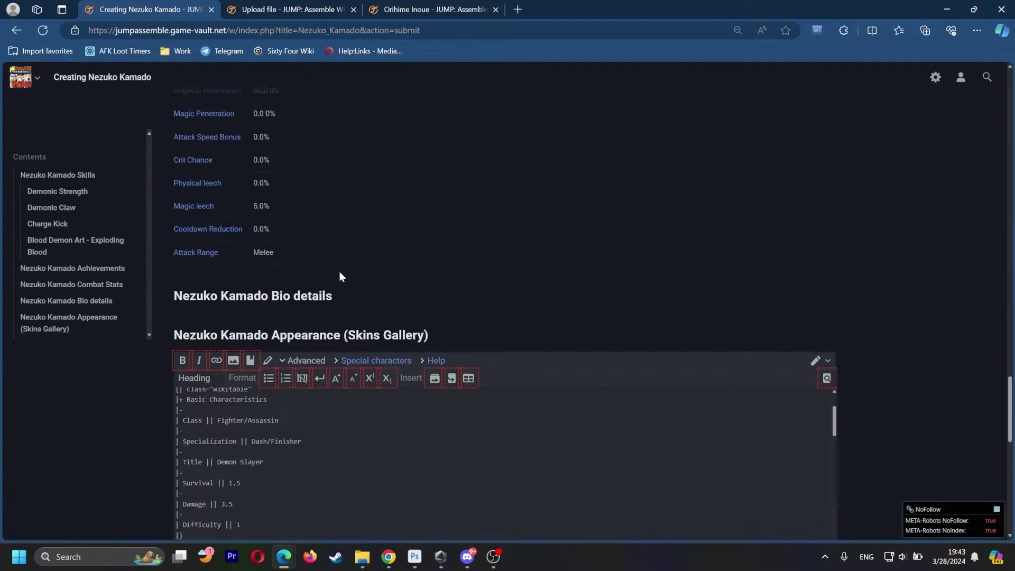
pyautogui.scroll(15, 339, 271)
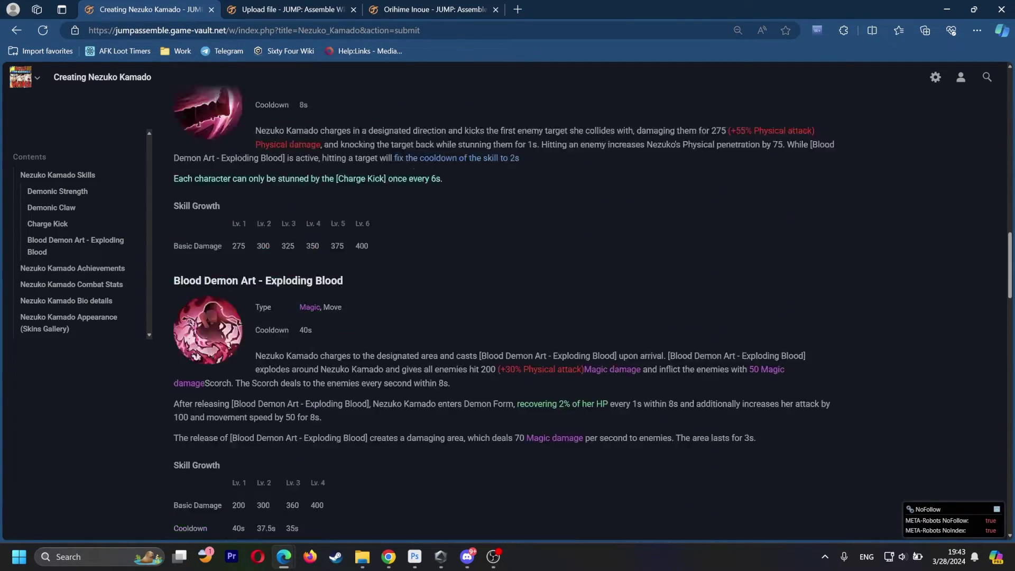
pyautogui.scroll(15, 423, 265)
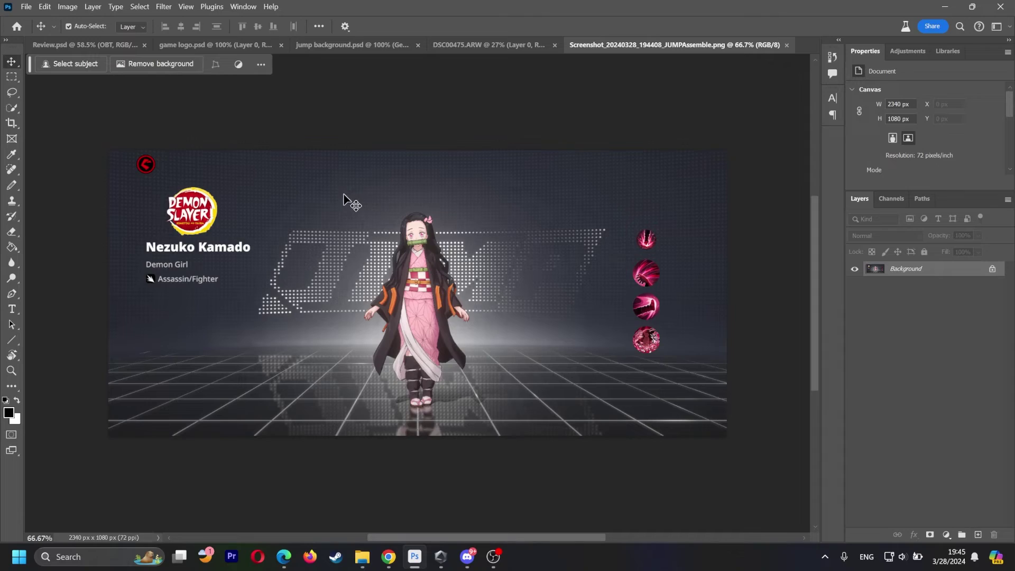
# Switch to Photoshop and inspect the Nezuko Kamado character screenshot and the midouzi.png artwork.
pyautogui.scroll(8, 303, 233)
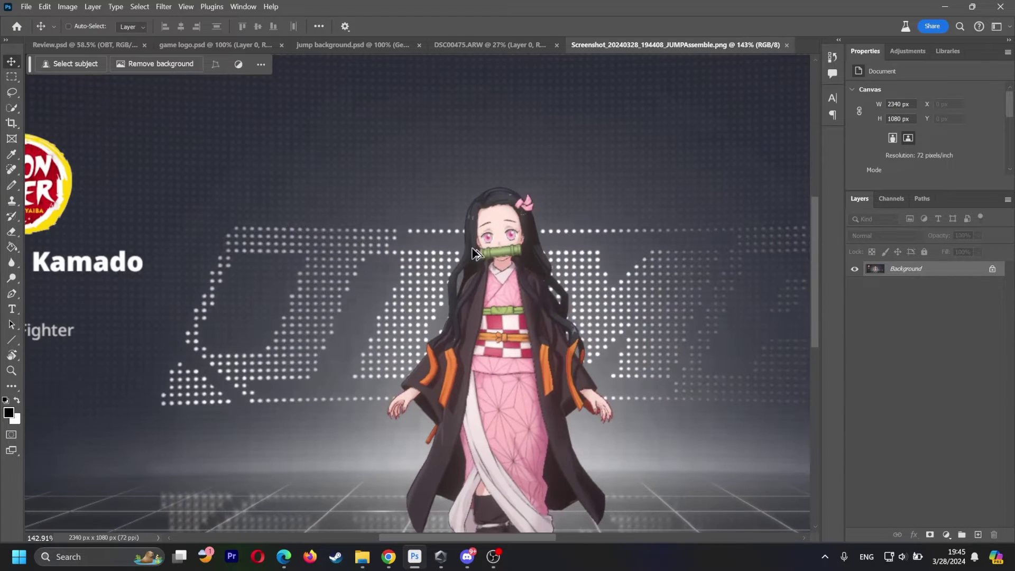
pyautogui.hscroll(2, 508, 294)
pyautogui.scroll(-4, 504, 295)
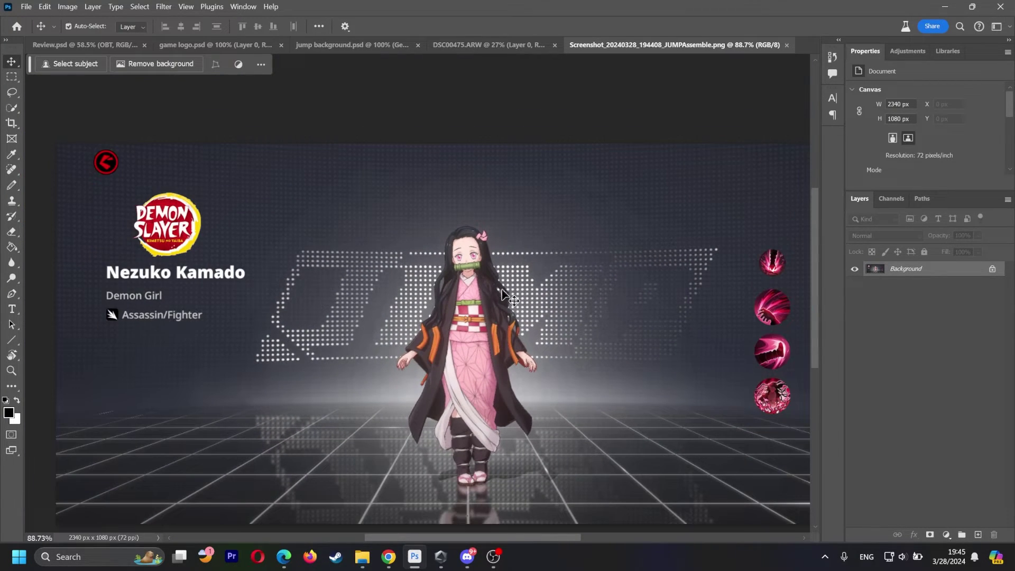
pyautogui.click(366, 545)
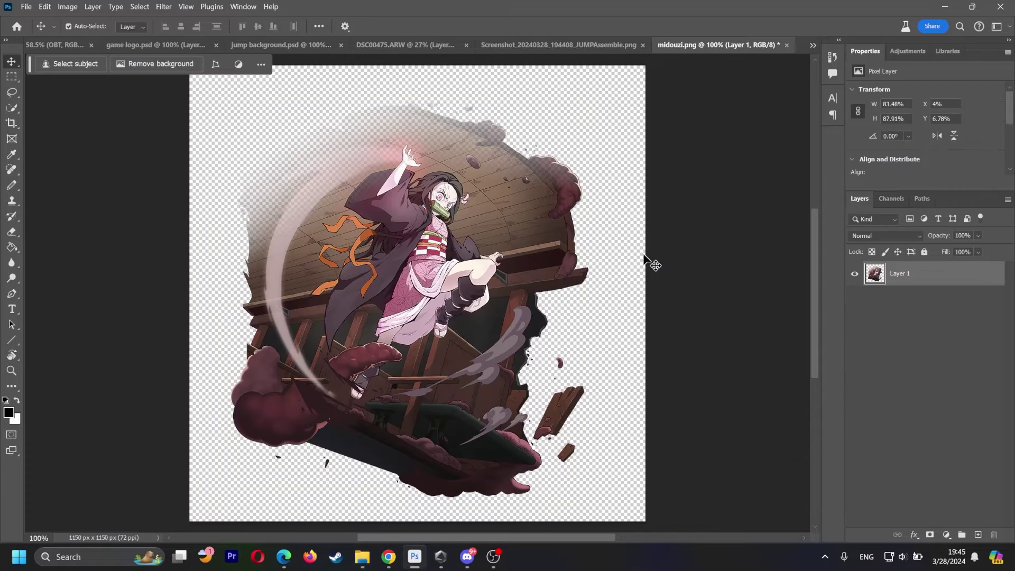
pyautogui.scroll(1, 391, 227)
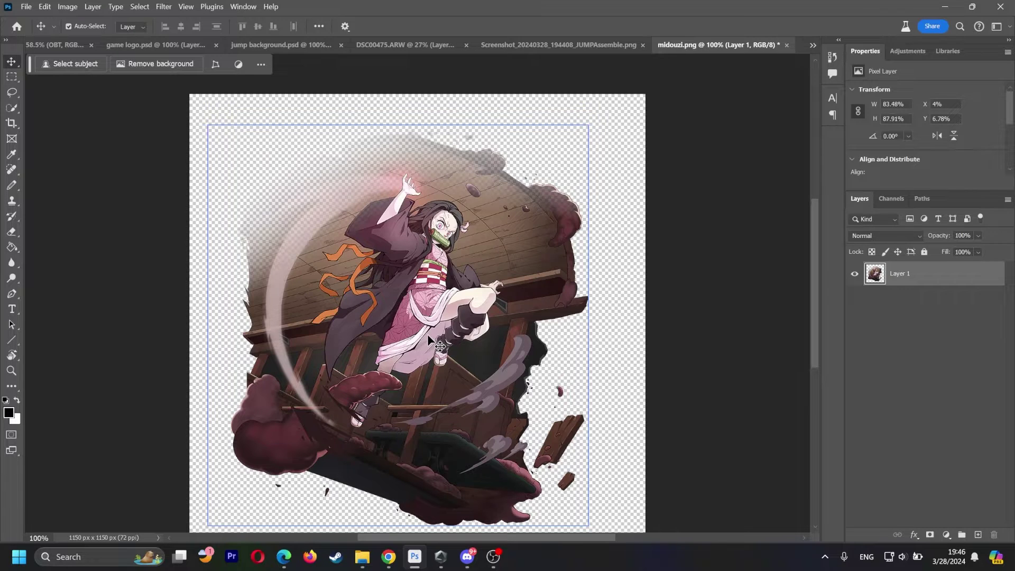
pyautogui.scroll(-1, 422, 355)
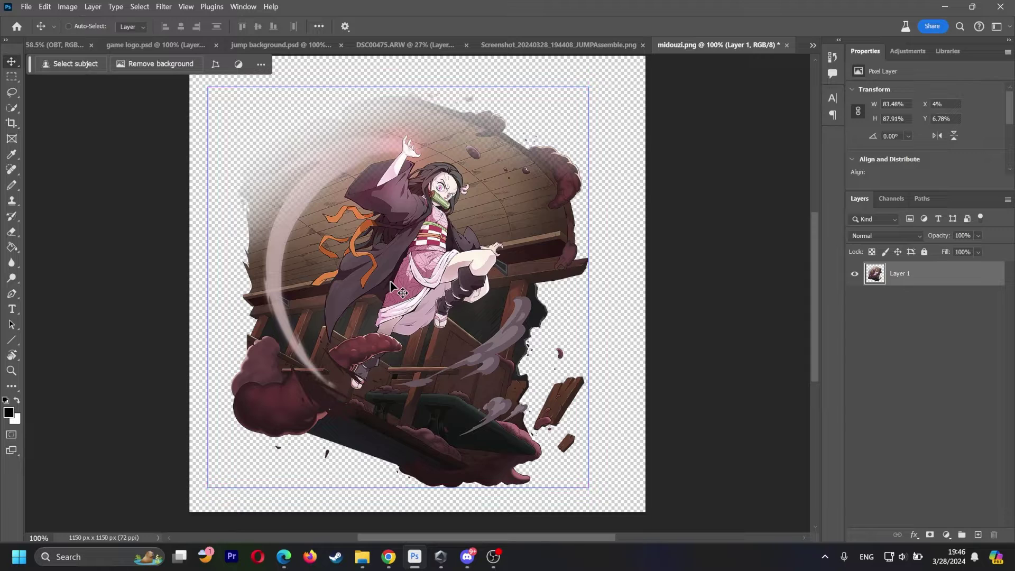
# Enlarge the artwork layer in midouzi.png to about 93.57% of the canvas width and 98.52% of its height.
pyautogui.hotkey('ctrl', 't')
pyautogui.scroll(-1, 437, 283)
pyautogui.scroll(2, 438, 278)
pyautogui.hscroll(1, 434, 207)
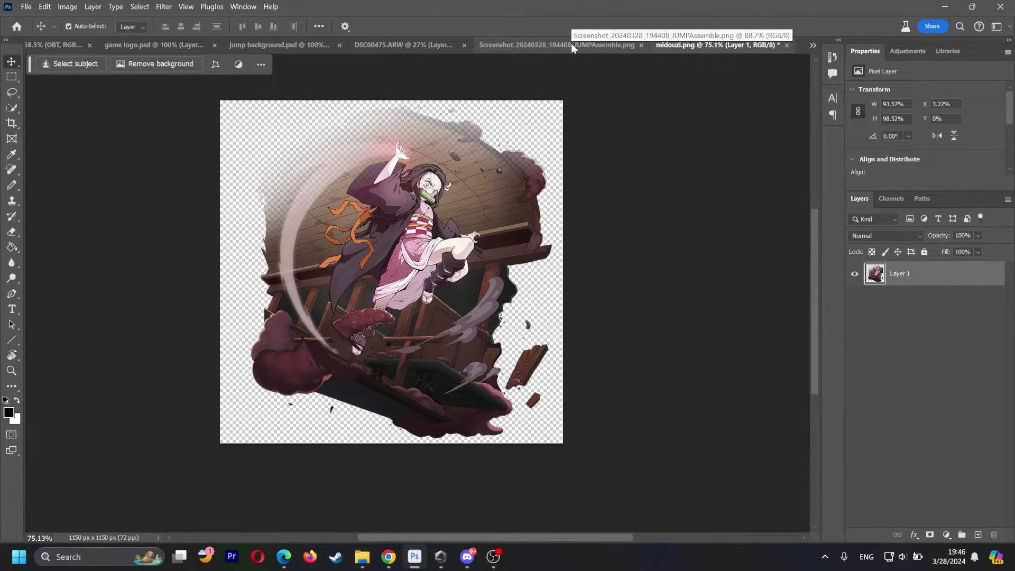
# Crop the JUMP: Assemble screenshot to a portrait of about 474 × 802 px around Nezuko's full figure, then return to midouzi.png.
pyautogui.click(571, 44)
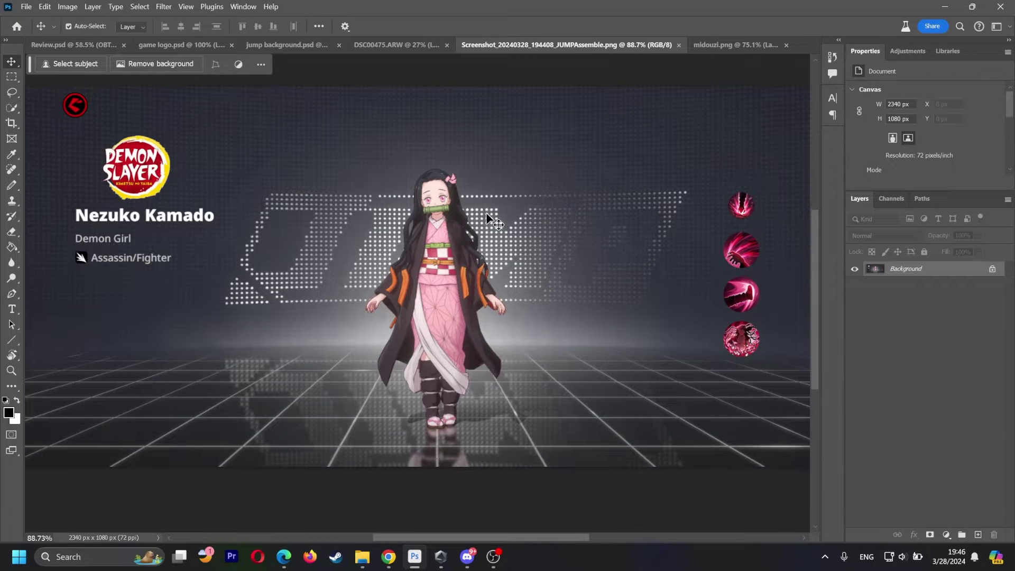
pyautogui.press('c')
pyautogui.moveTo(444, 91); pyautogui.dragTo(445, 119)
pyautogui.scroll(-3, 445, 119)
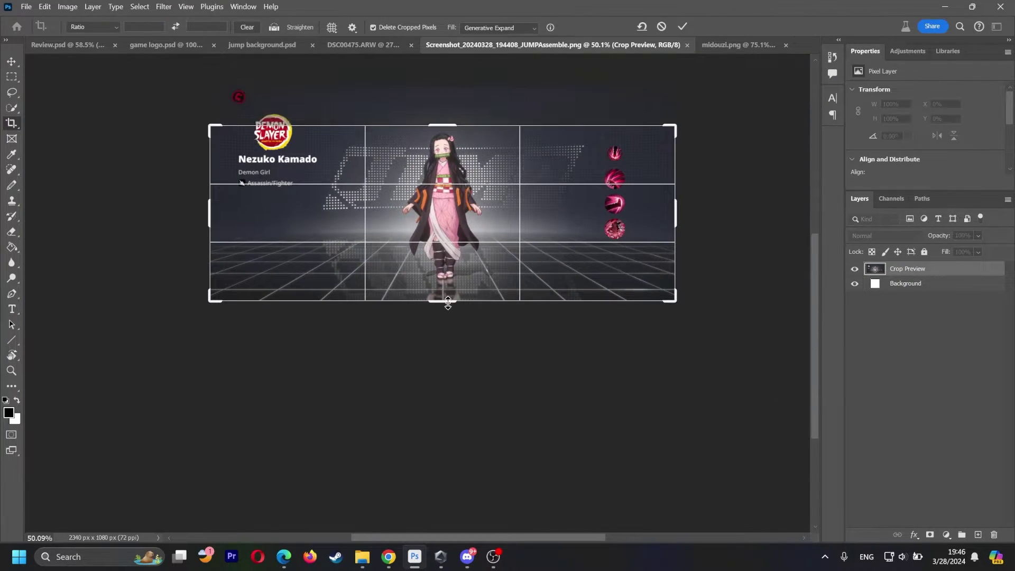
pyautogui.moveTo(448, 303); pyautogui.dragTo(448, 285)
pyautogui.moveTo(682, 216); pyautogui.dragTo(586, 222)
pyautogui.moveTo(301, 216); pyautogui.dragTo(397, 215)
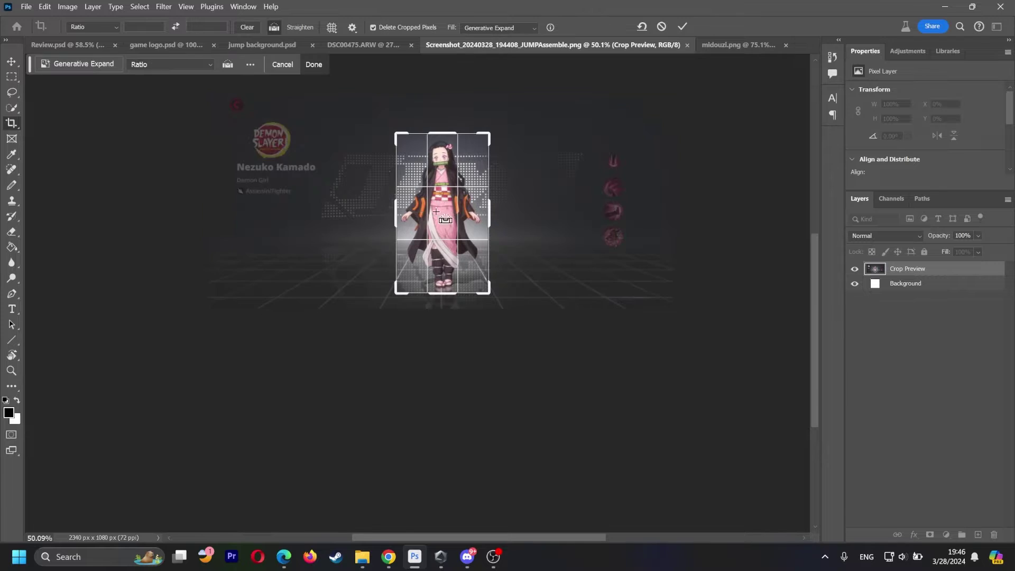
pyautogui.scroll(5, 436, 211)
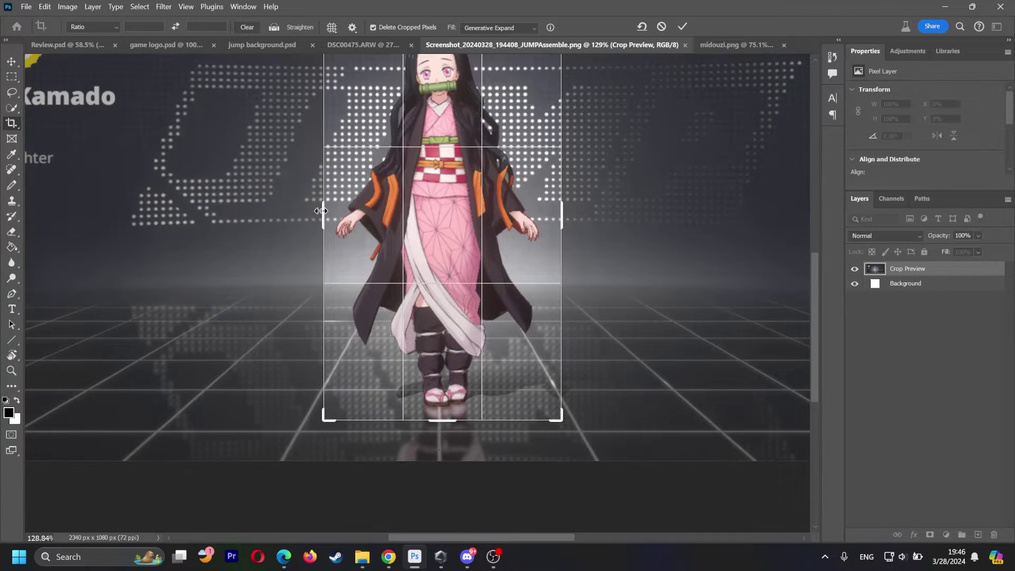
pyautogui.moveTo(321, 210); pyautogui.dragTo(318, 211)
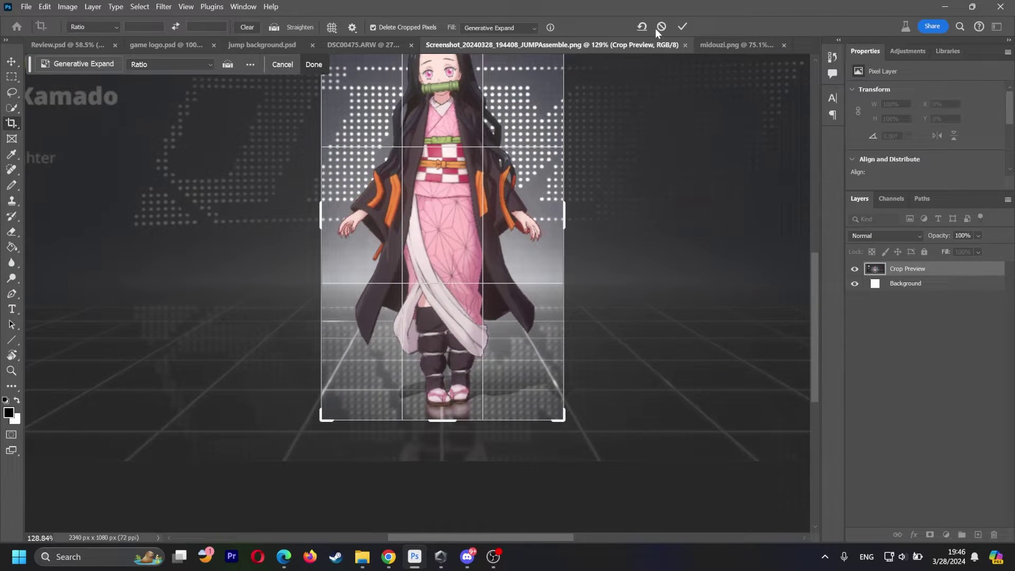
pyautogui.click(683, 27)
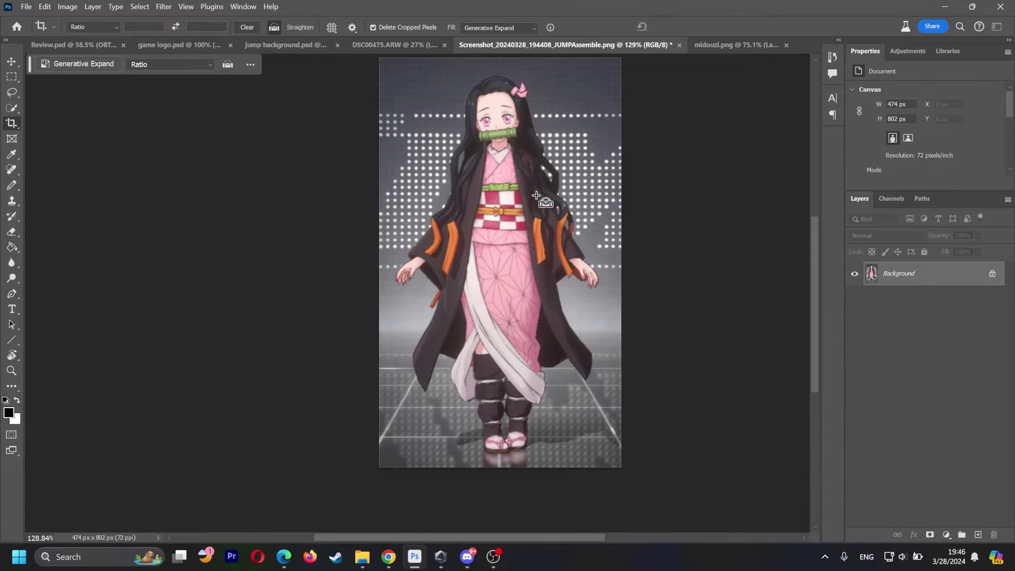
pyautogui.scroll(-3, 490, 228)
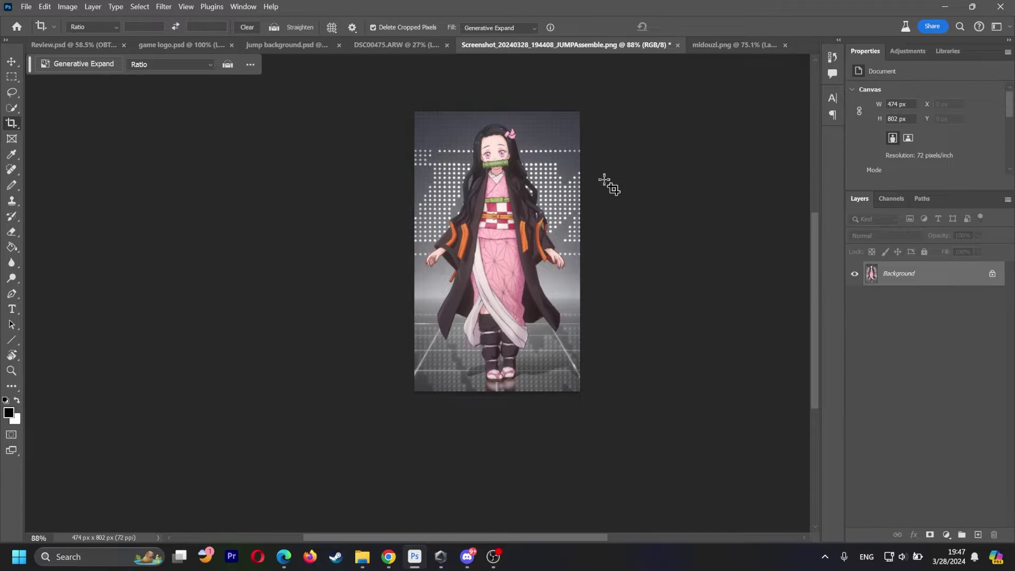
pyautogui.click(735, 45)
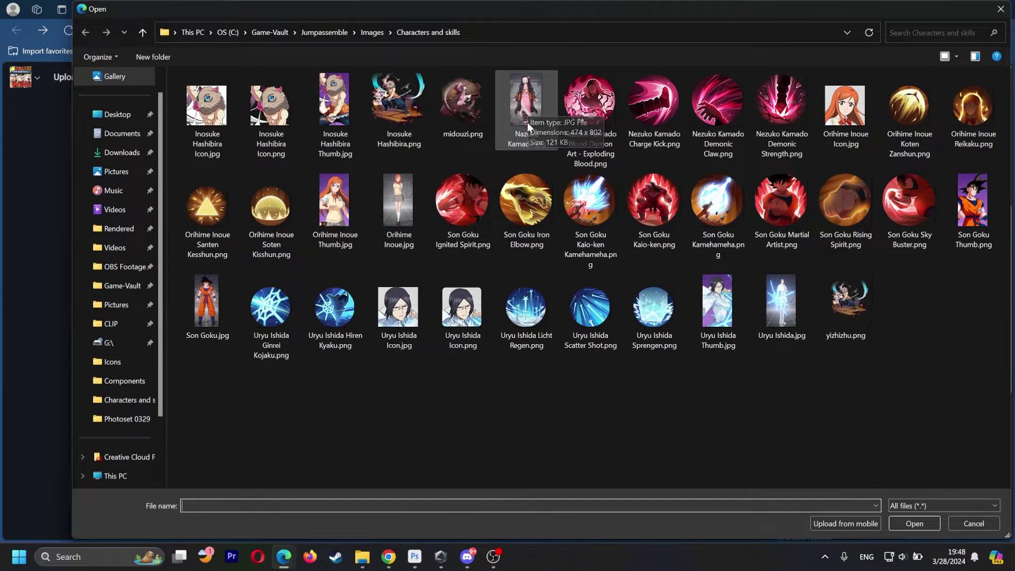
# Upload the cropped portrait Nazuko Kamado.jpg to the JUMP: Assemble Wiki in the browser, keeping its destination filename.
pyautogui.doubleClick(527, 111)
pyautogui.scroll(-4, 492, 203)
pyautogui.scroll(2, 463, 200)
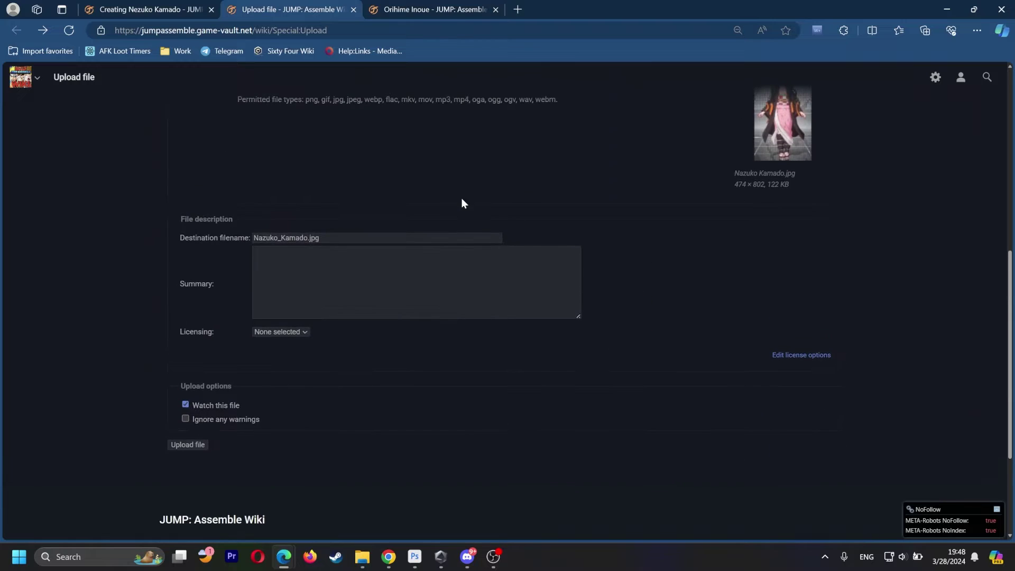
pyautogui.scroll(-3, 462, 201)
pyautogui.click(191, 279)
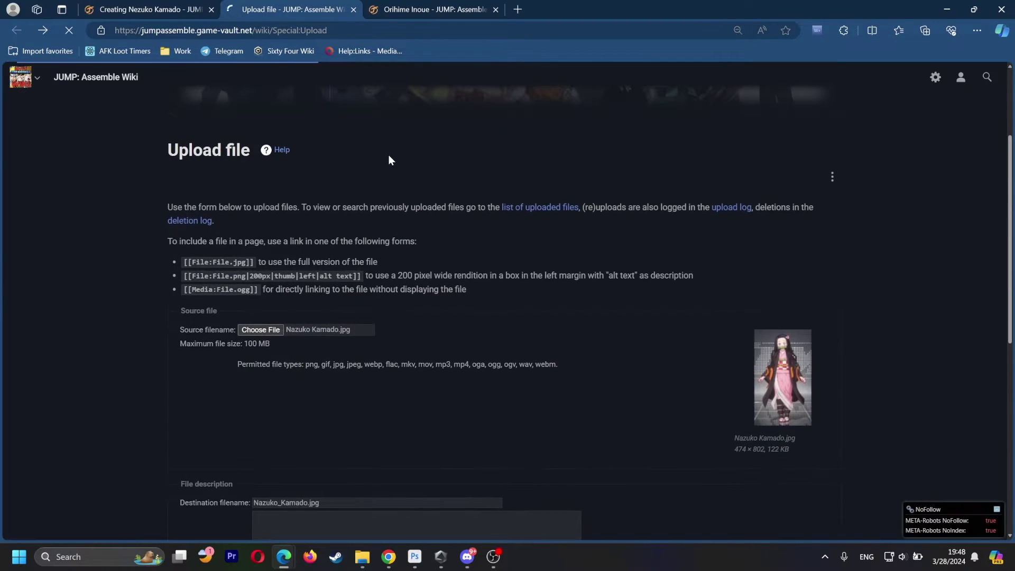
# Regenerate the Nezuko Kamado page preview and check the portrait image link above the introduction.
pyautogui.click(167, 12)
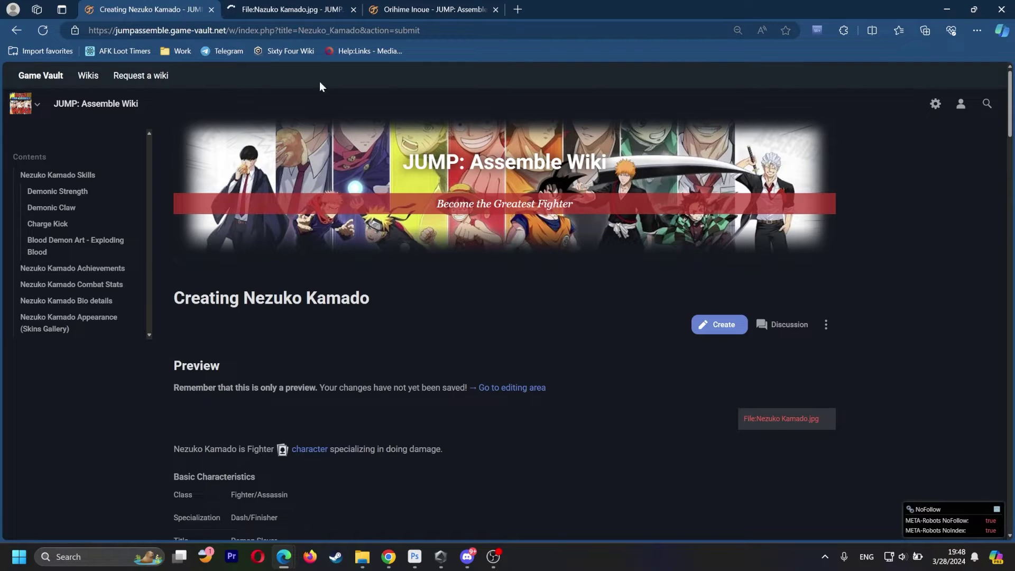
pyautogui.scroll(-6, 411, 258)
pyautogui.scroll(-15, 407, 256)
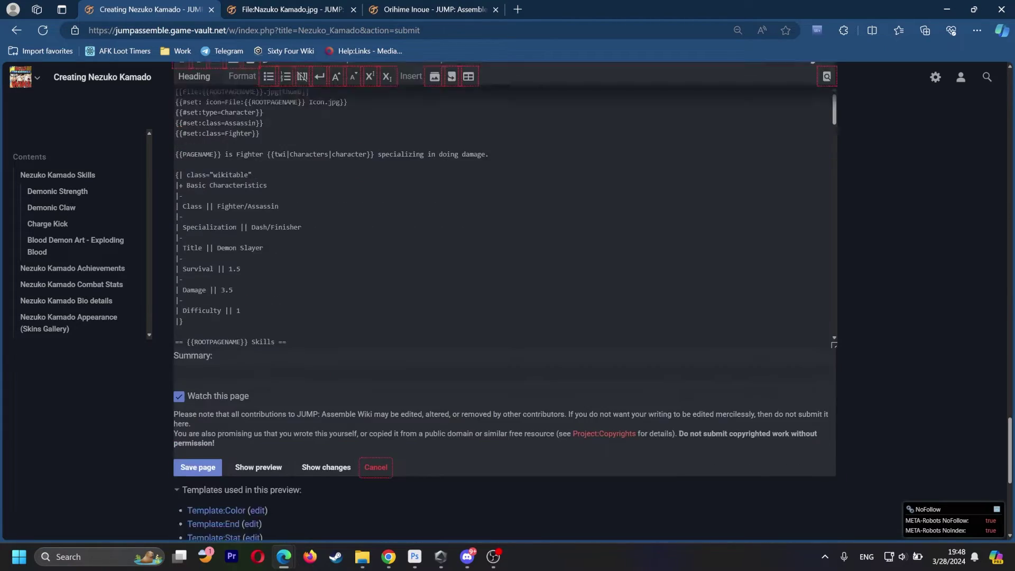
pyautogui.click(268, 336)
pyautogui.scroll(20, 298, 315)
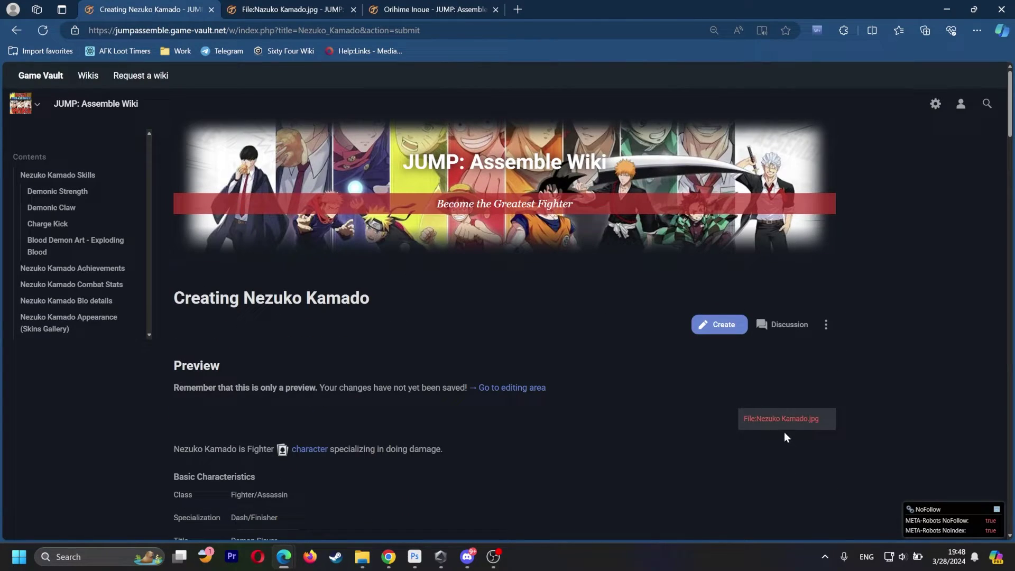
pyautogui.click(770, 419)
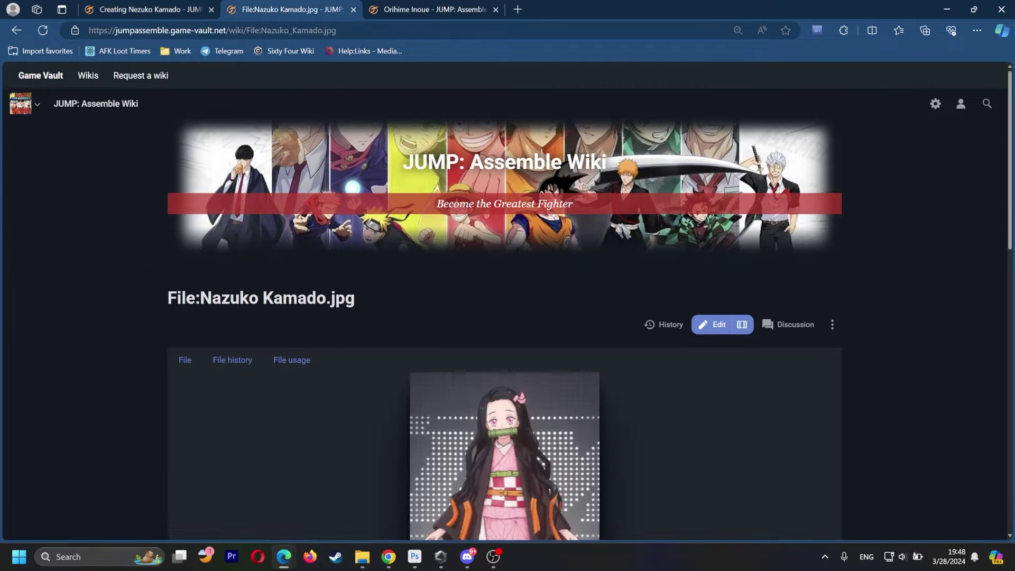
# Examine the misspelled title on the uploaded portrait's file page, its additional page actions and the site's display preferences.
pyautogui.moveTo(212, 299); pyautogui.dragTo(222, 299)
pyautogui.click(362, 556)
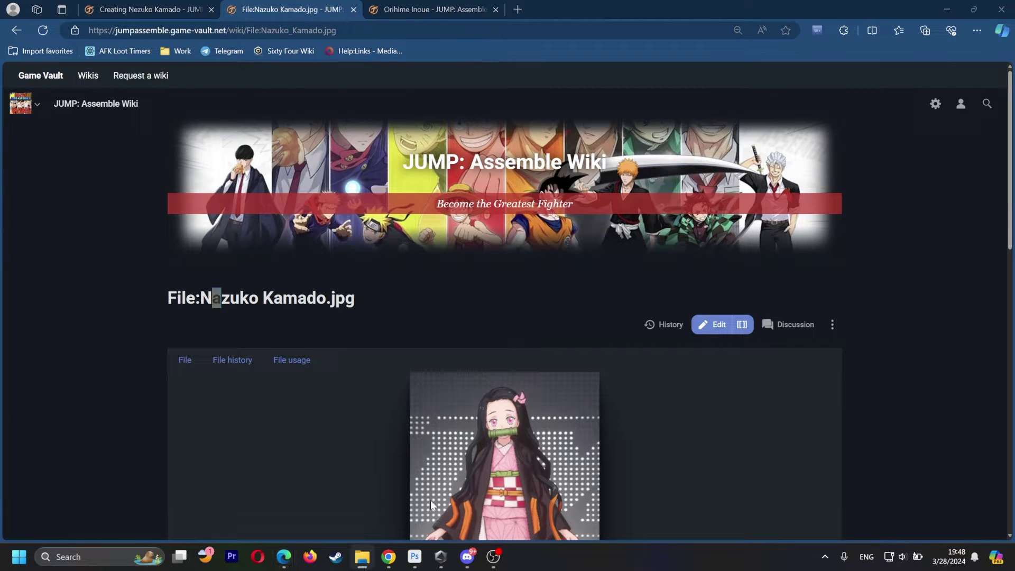
pyautogui.scroll(-3, 240, 273)
pyautogui.scroll(3, 456, 240)
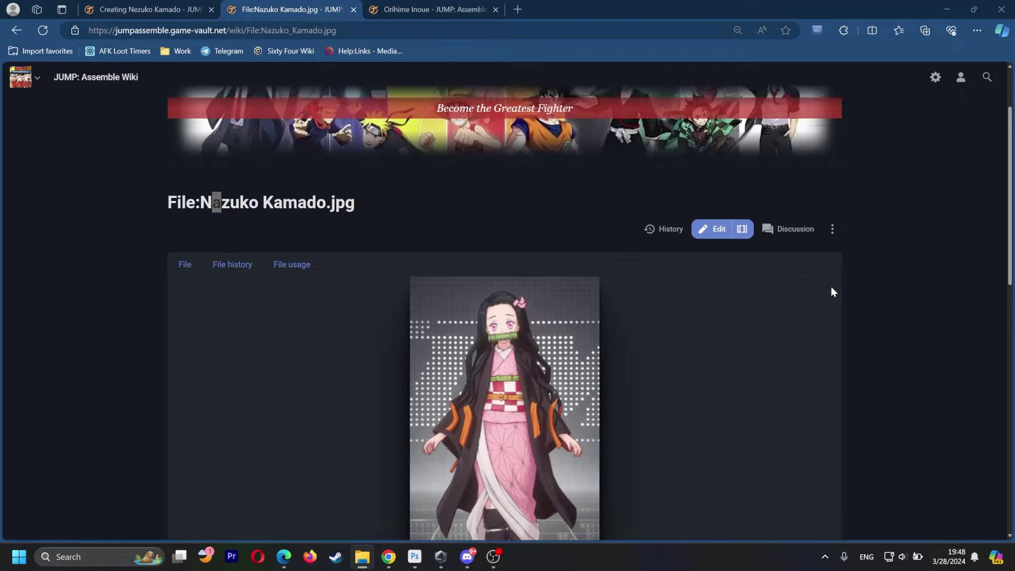
pyautogui.click(832, 323)
pyautogui.scroll(-3, 825, 365)
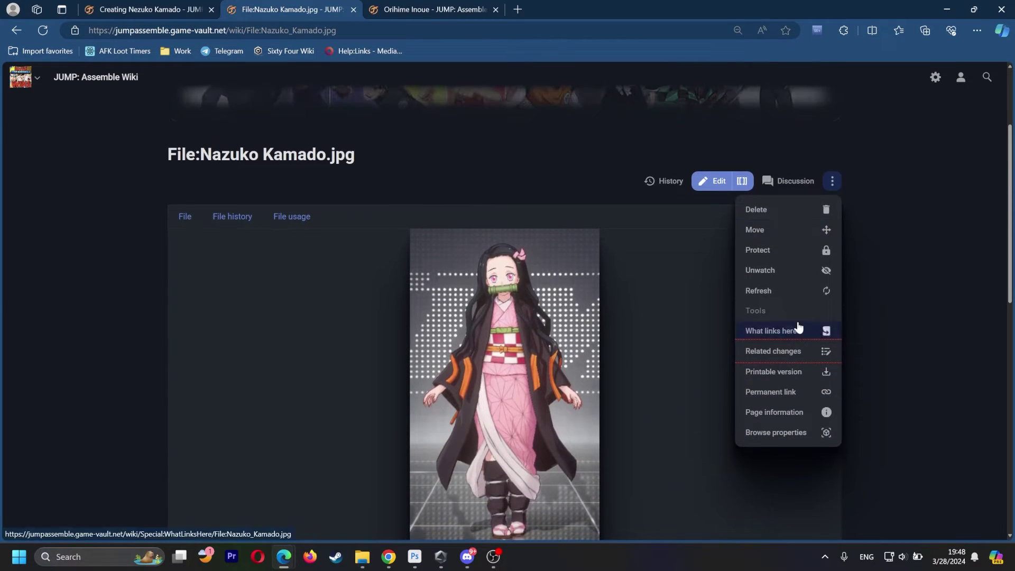
pyautogui.click(879, 280)
pyautogui.click(832, 181)
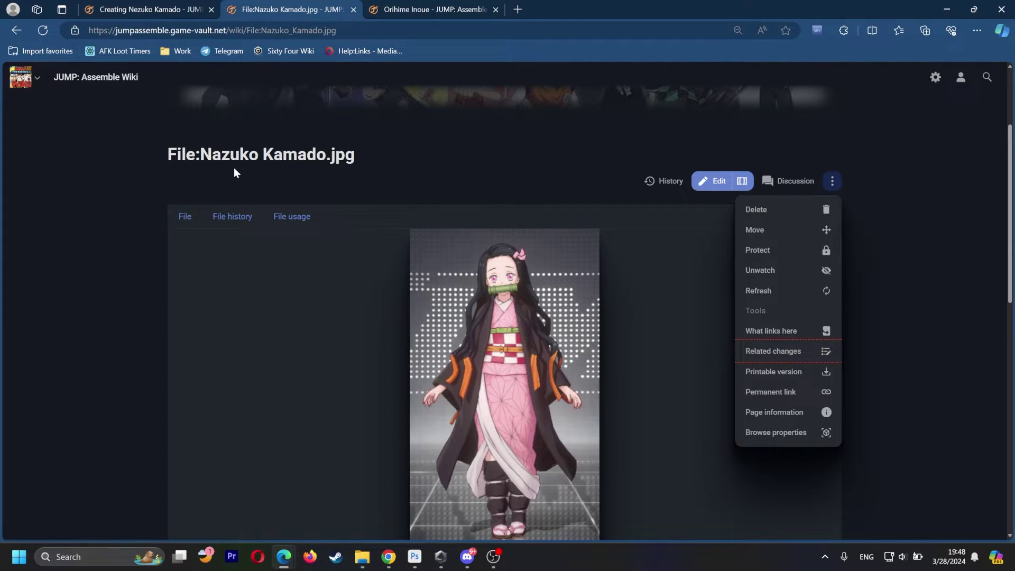
pyautogui.click(510, 140)
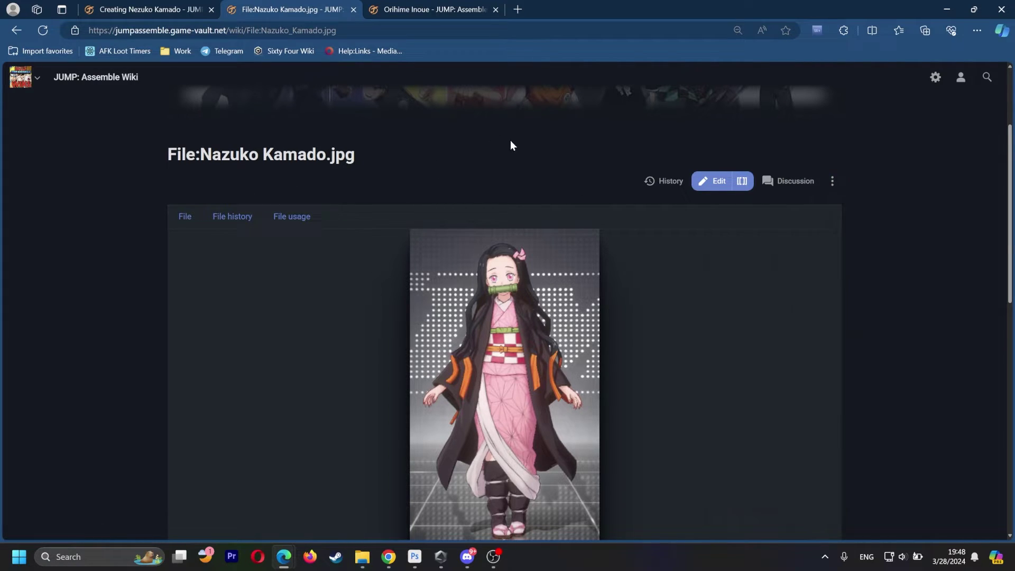
pyautogui.scroll(3, 941, 129)
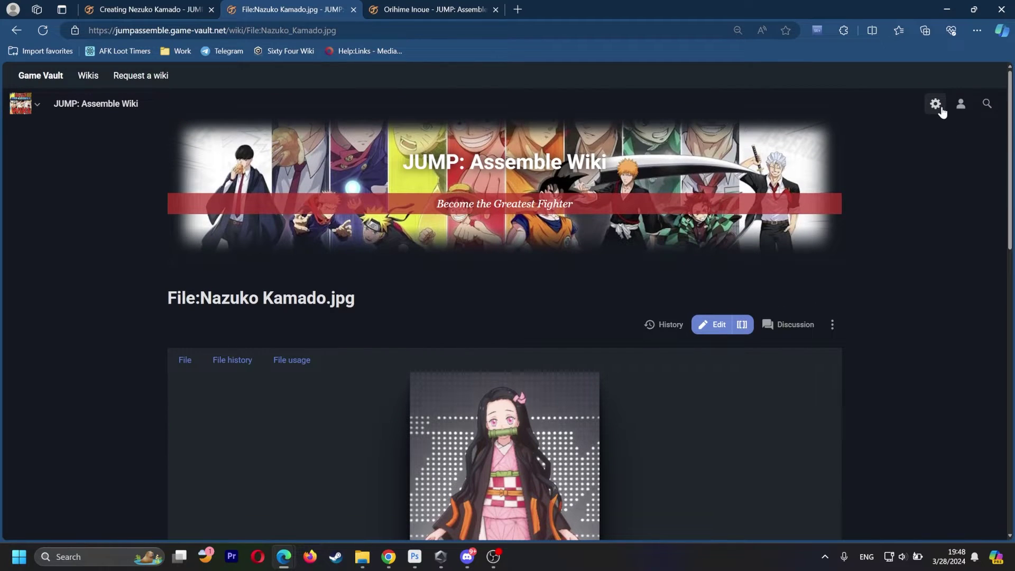
pyautogui.click(940, 109)
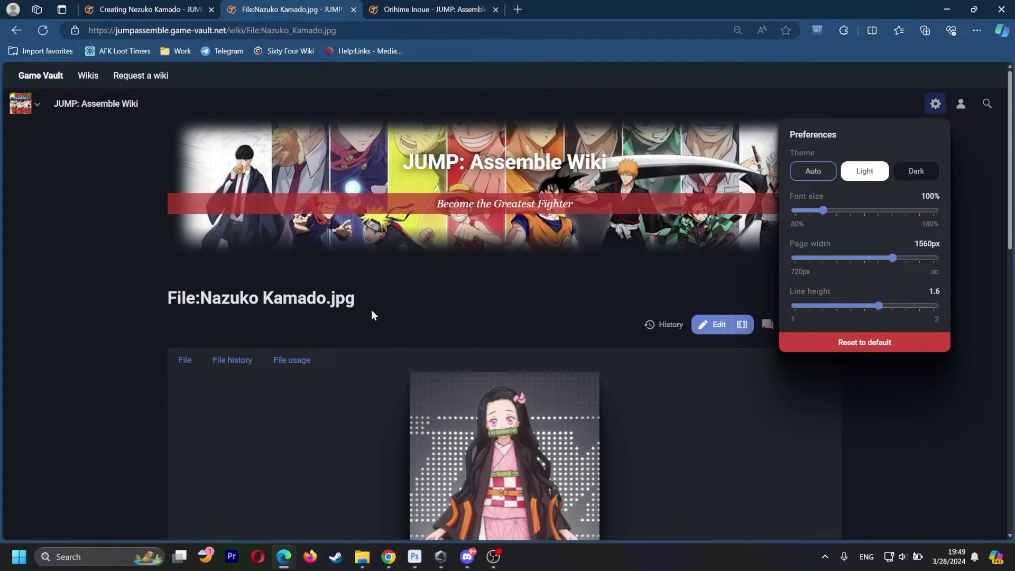
pyautogui.click(698, 194)
# Delete the misspelled file Nazuko Kamado.jpg from the wiki, entering "mis" as the additional reason.
pyautogui.click(832, 324)
pyautogui.scroll(-4, 813, 275)
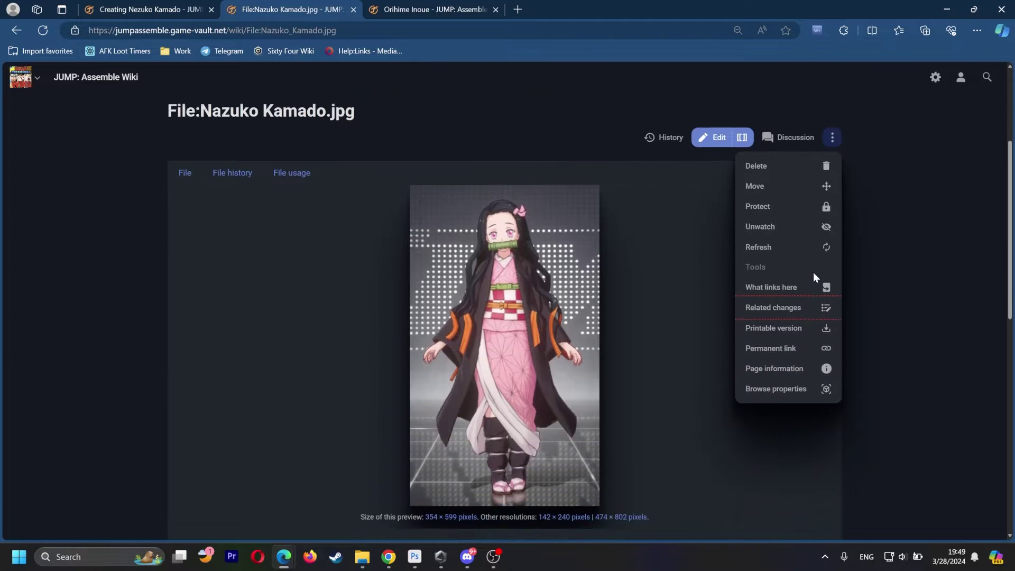
pyautogui.scroll(3, 363, 151)
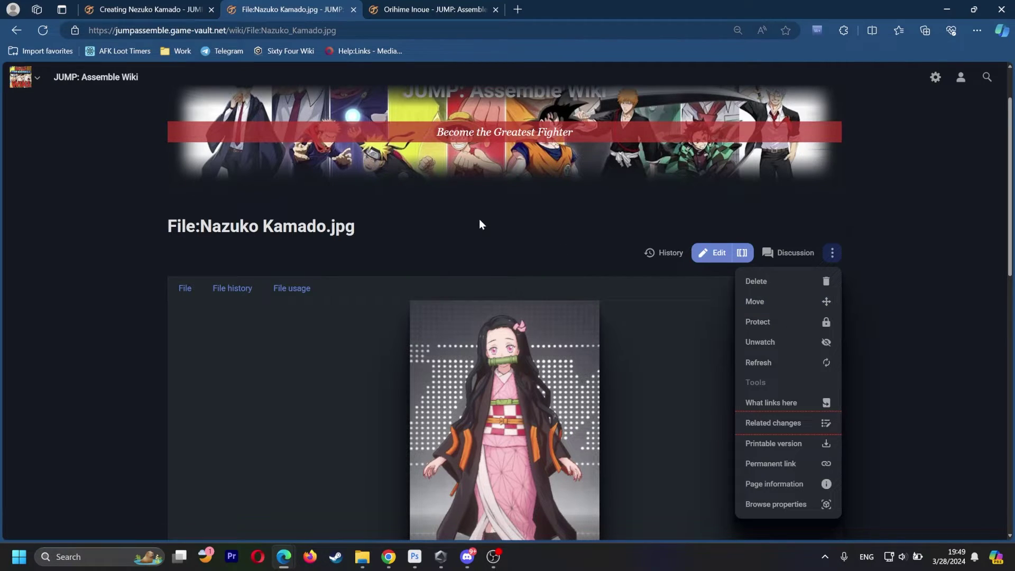
pyautogui.scroll(-1, 479, 224)
pyautogui.click(786, 229)
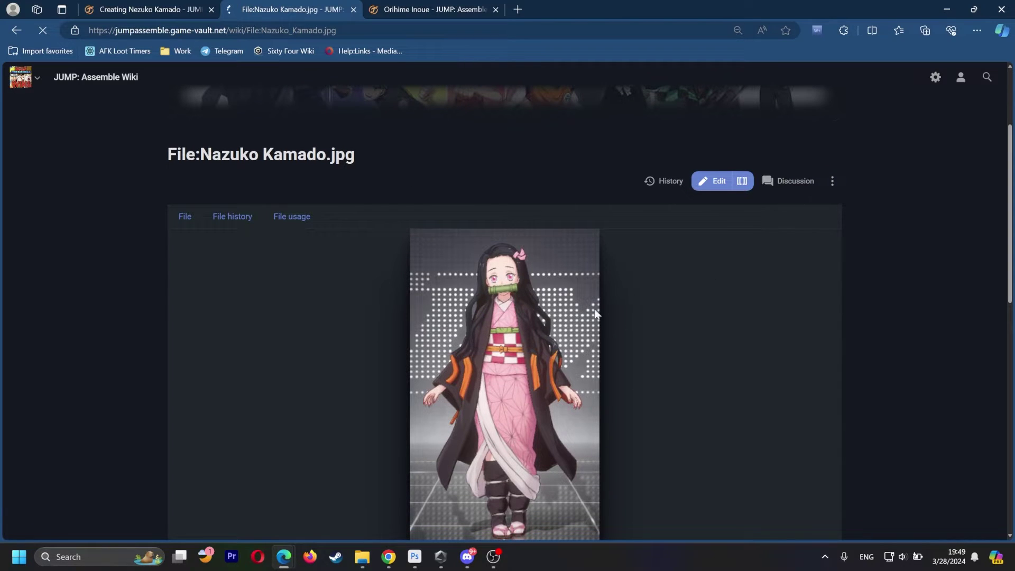
pyautogui.scroll(-7, 595, 314)
pyautogui.scroll(-4, 383, 312)
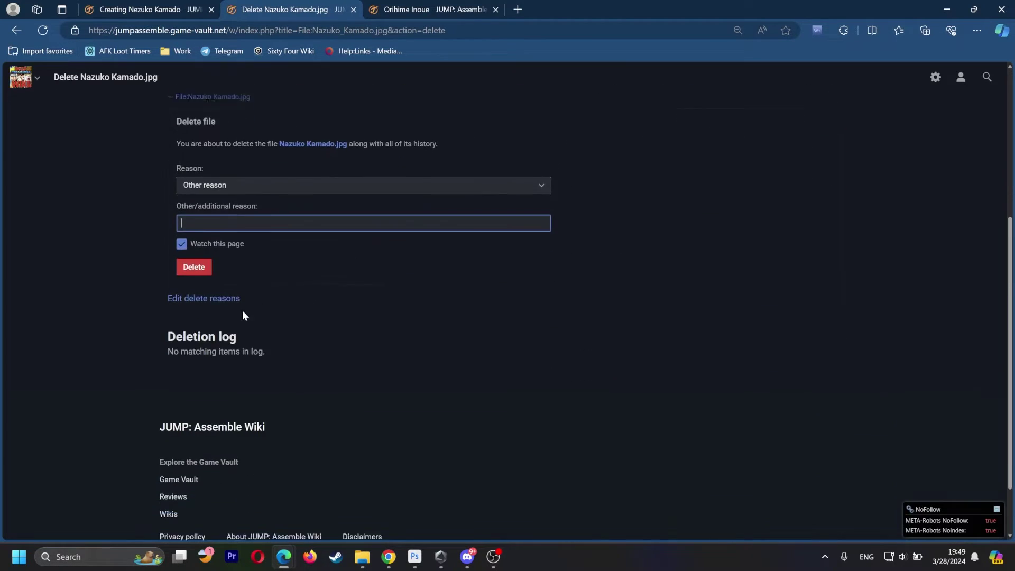
pyautogui.click(221, 193)
pyautogui.write('mis')
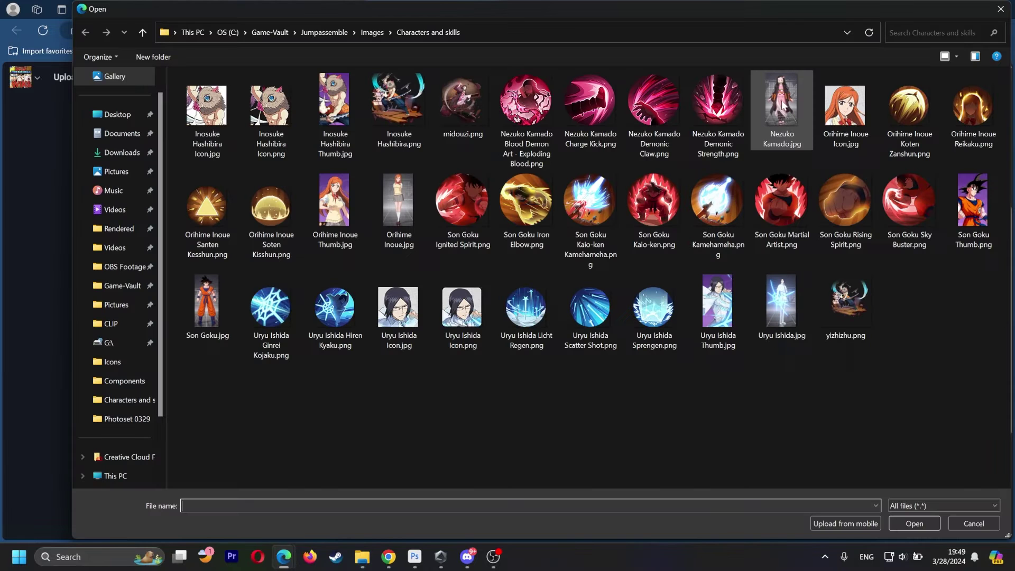
# Select the correctly named Nezuko Kamado.jpg and submit it for upload, keeping the destination filename Nezuko_Kamado.jpg.
pyautogui.doubleClick(783, 117)
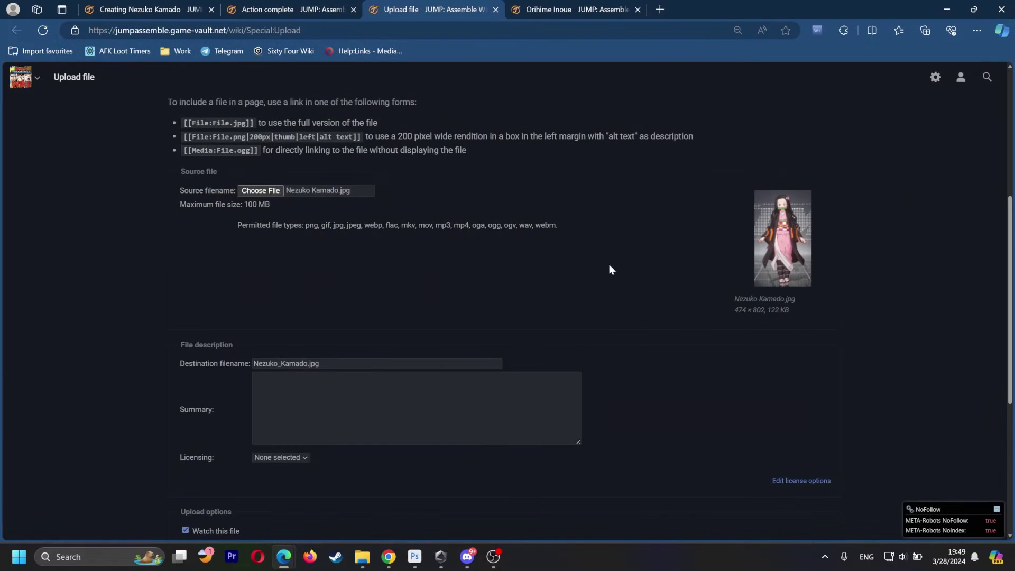
pyautogui.scroll(-3, 301, 321)
pyautogui.click(185, 356)
pyautogui.scroll(6, 383, 310)
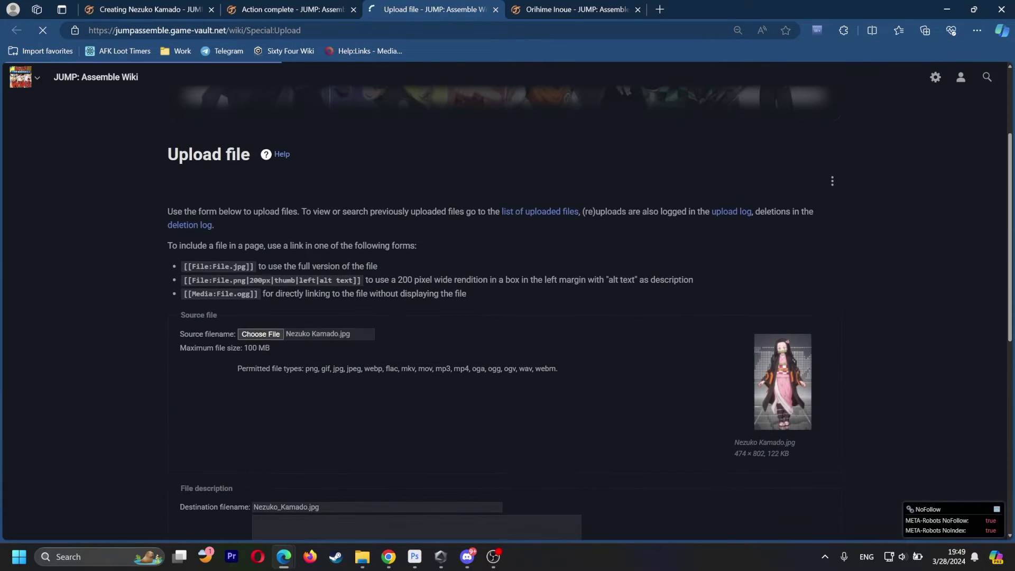
# Return to the Nezuko Kamado page being created and regenerate its preview to check the portrait.
pyautogui.click(145, 12)
pyautogui.scroll(-15, 378, 213)
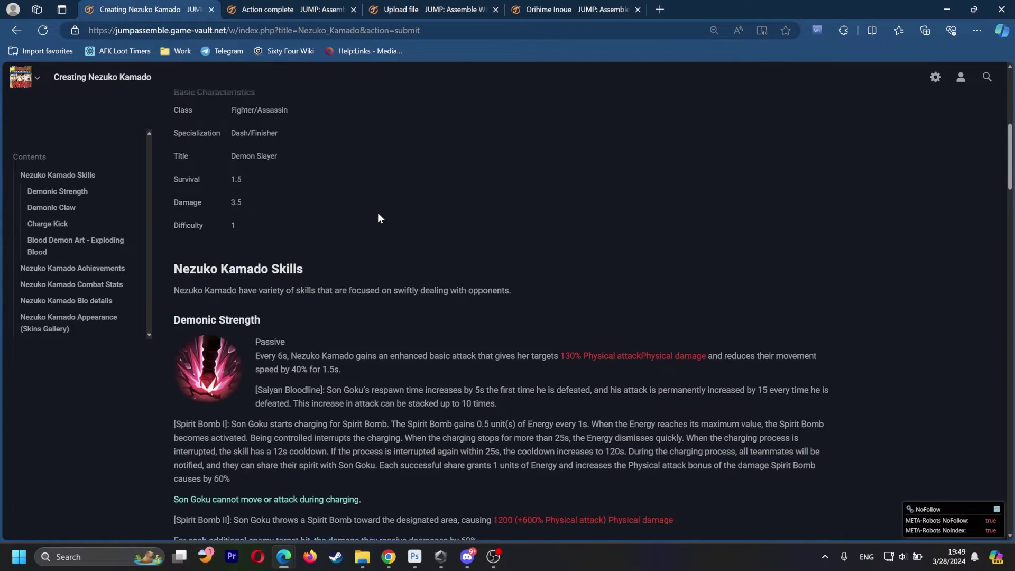
pyautogui.scroll(-15, 368, 226)
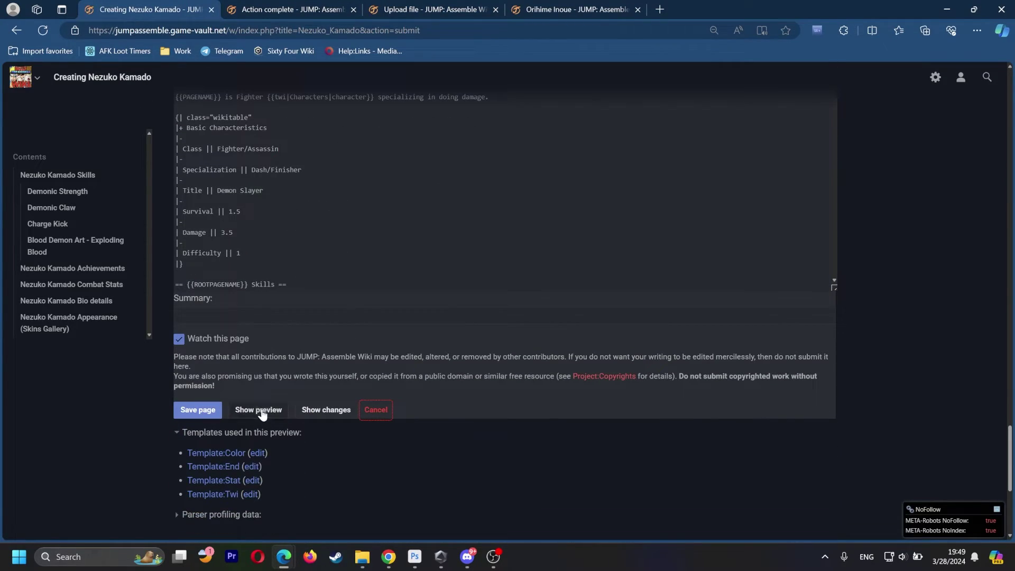
pyautogui.click(259, 410)
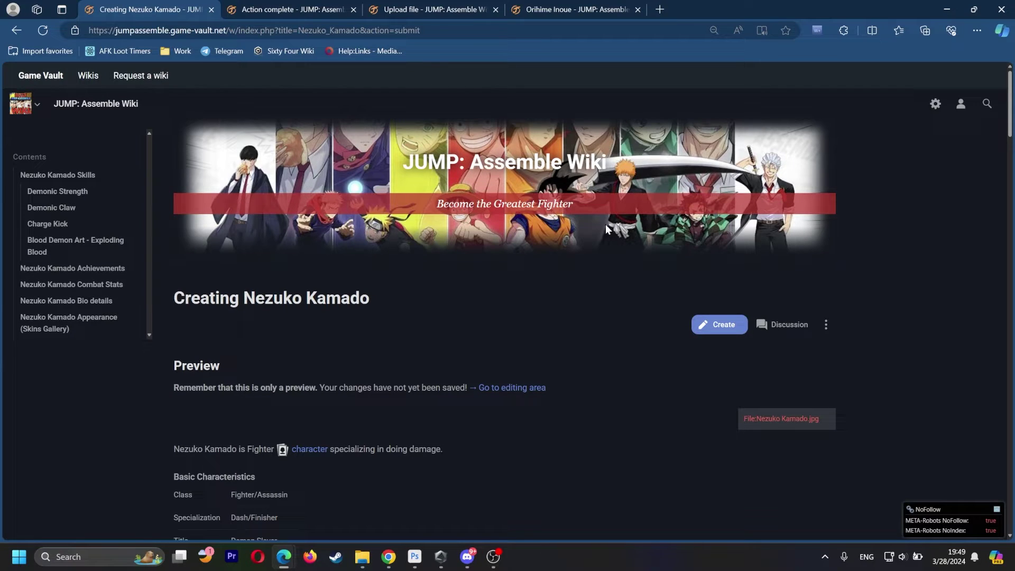
# Review the pending portrait upload's warning about the deleted duplicate, ignore it and save Nezuko_Kamado.jpg anyway.
pyautogui.click(403, 11)
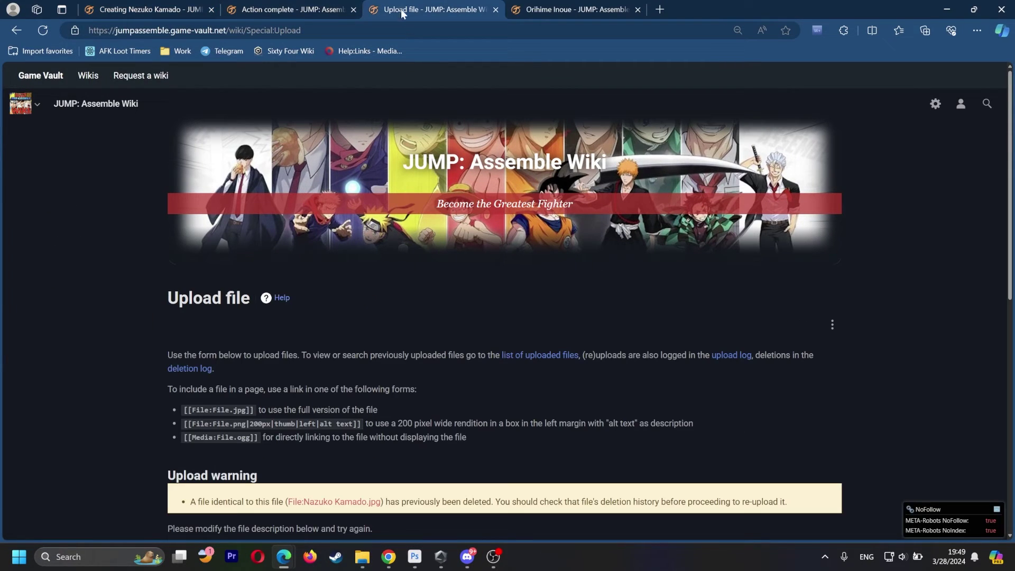
pyautogui.scroll(-6, 373, 264)
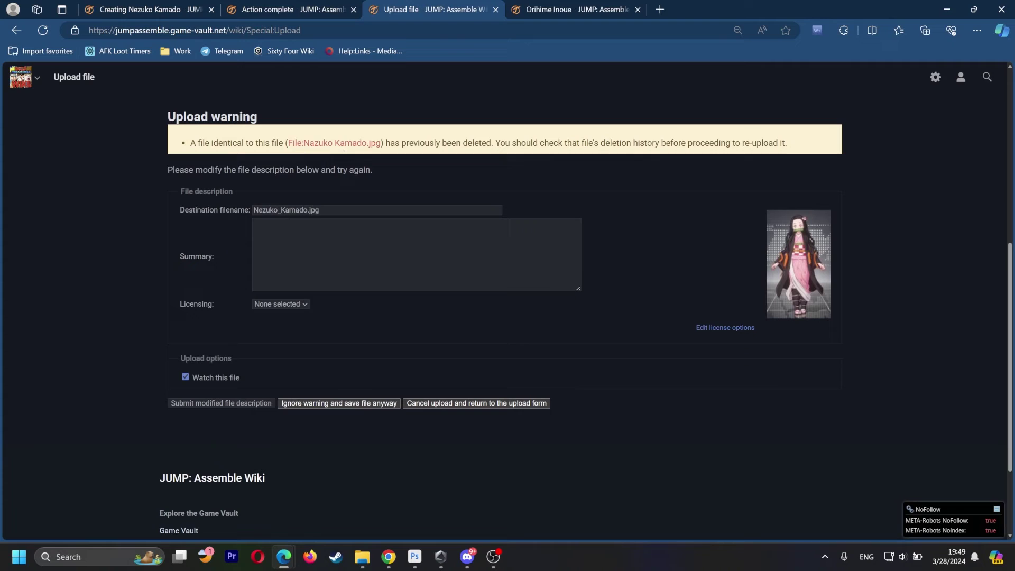
pyautogui.scroll(1, 241, 151)
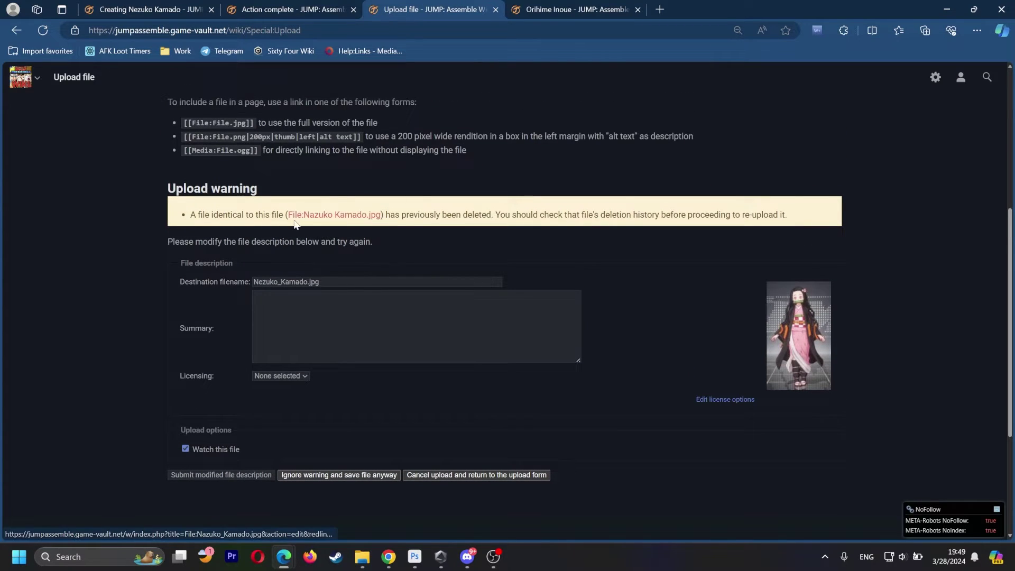
pyautogui.scroll(-1, 295, 225)
pyautogui.click(331, 403)
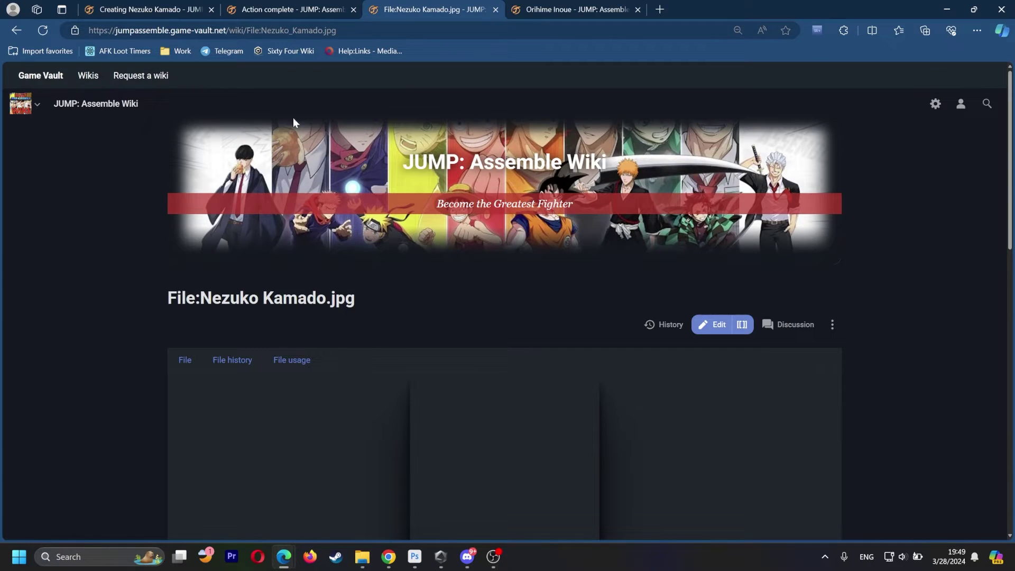
# Refresh the Nezuko Kamado draft's preview again and examine the portrait beside the introduction and basic characteristics.
pyautogui.click(150, 11)
pyautogui.scroll(-10, 349, 271)
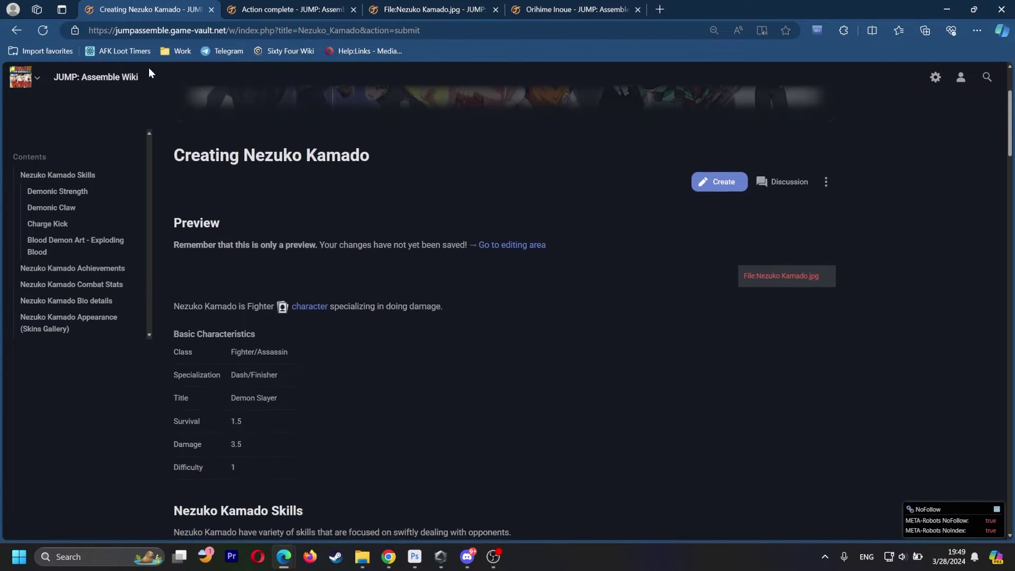
pyautogui.scroll(-20, 349, 272)
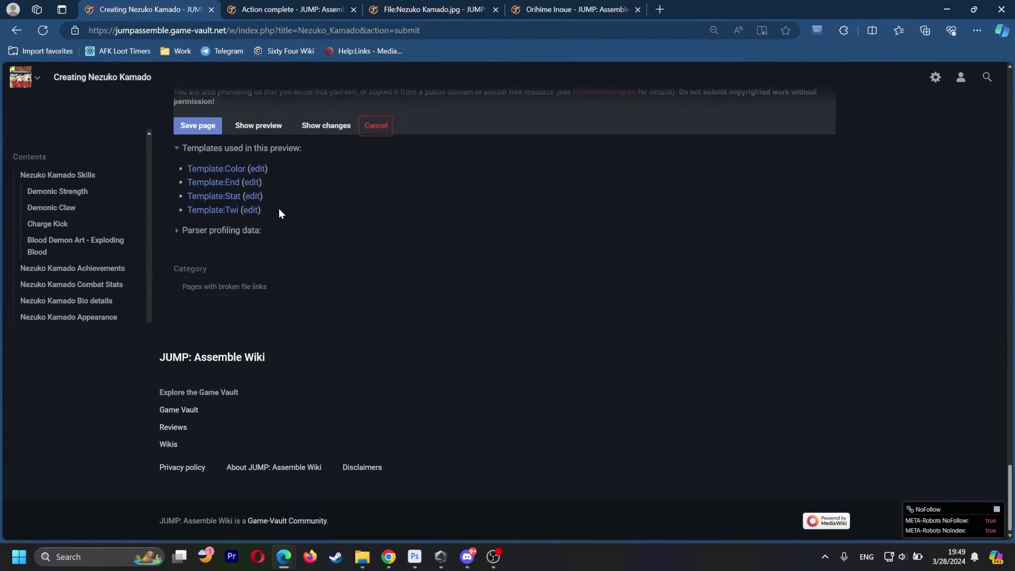
pyautogui.click(271, 122)
pyautogui.scroll(8, 392, 239)
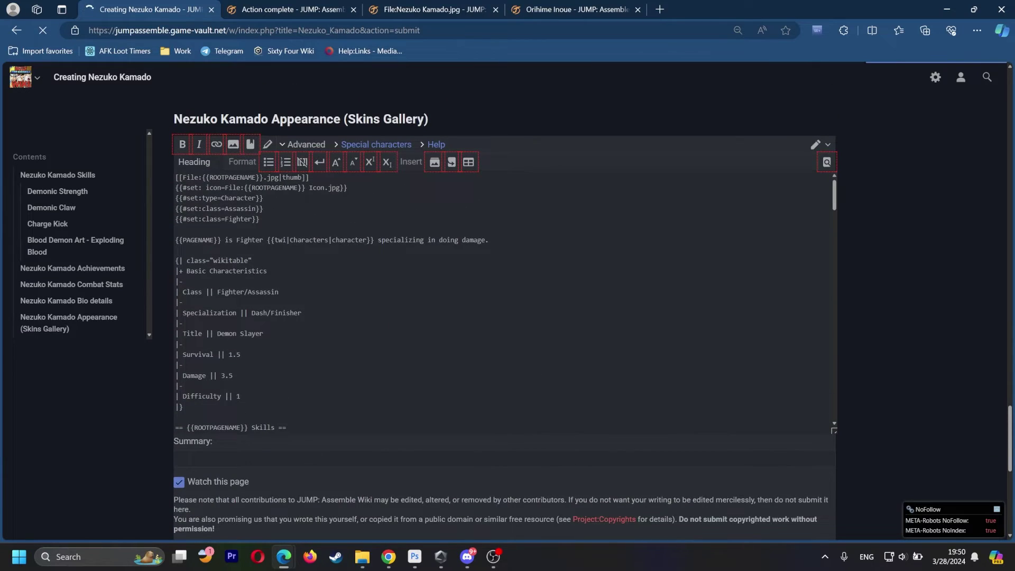
pyautogui.scroll(-3, 542, 279)
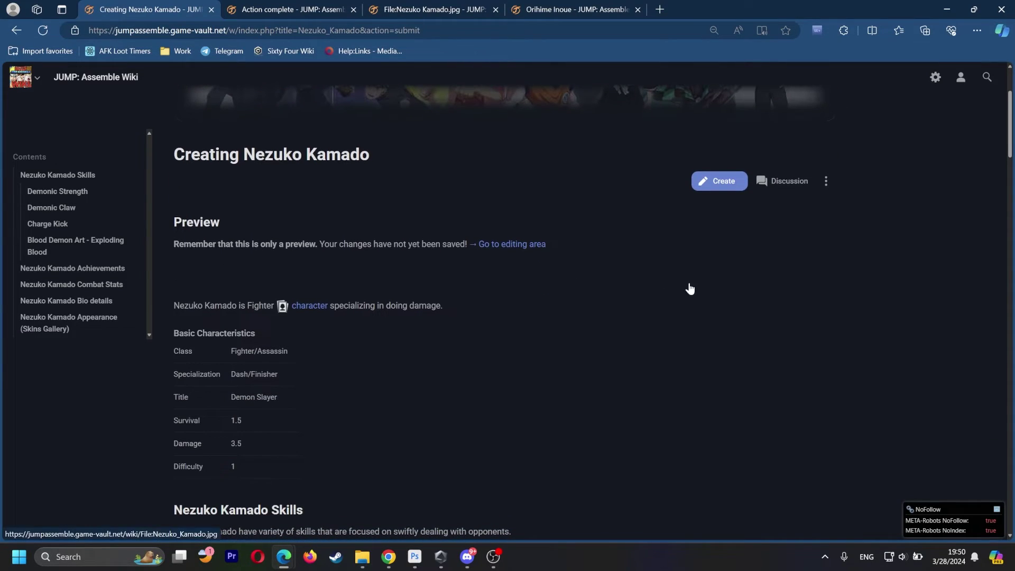
pyautogui.scroll(-3, 538, 262)
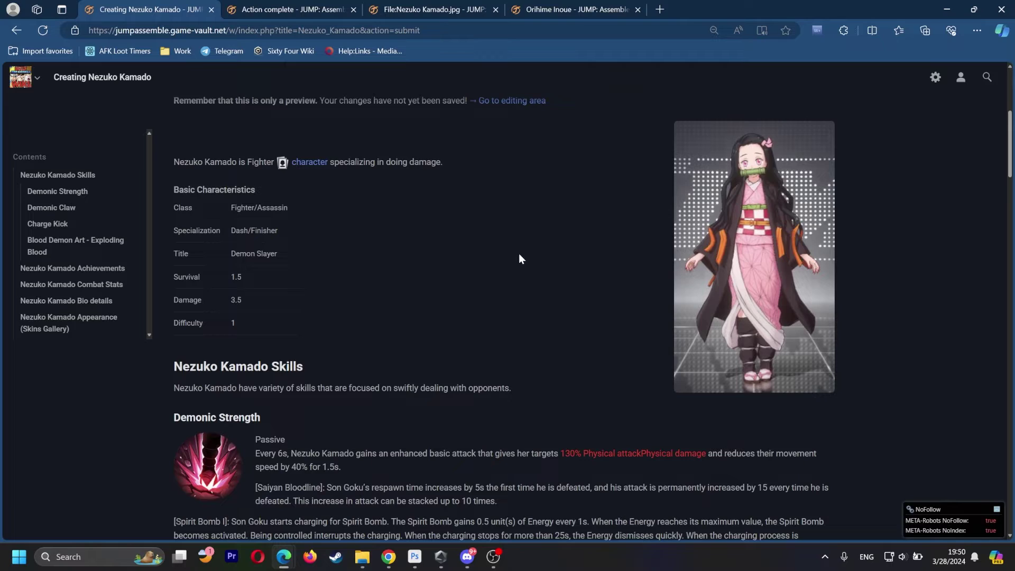
# Review the previewed skills, achievements and stats sections, then save the new Nezuko Kamado page.
pyautogui.click(493, 556)
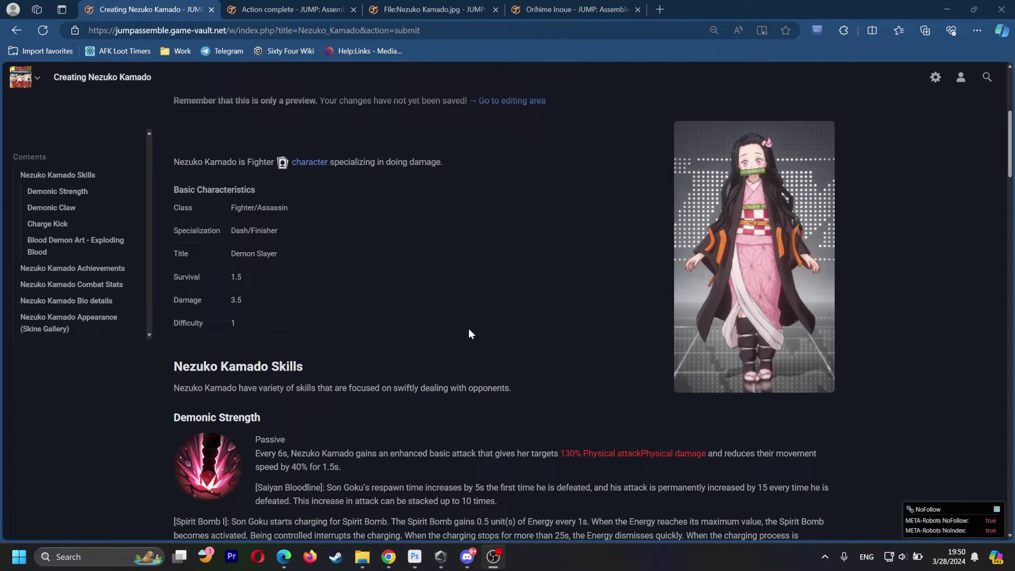
pyautogui.click(442, 382)
pyautogui.scroll(-10, 432, 380)
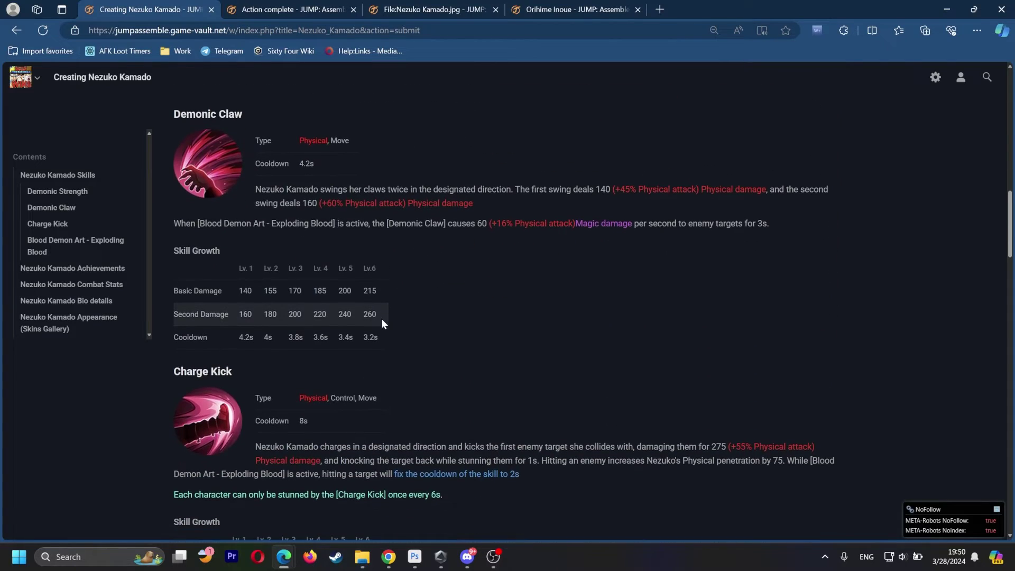
pyautogui.scroll(-10, 321, 182)
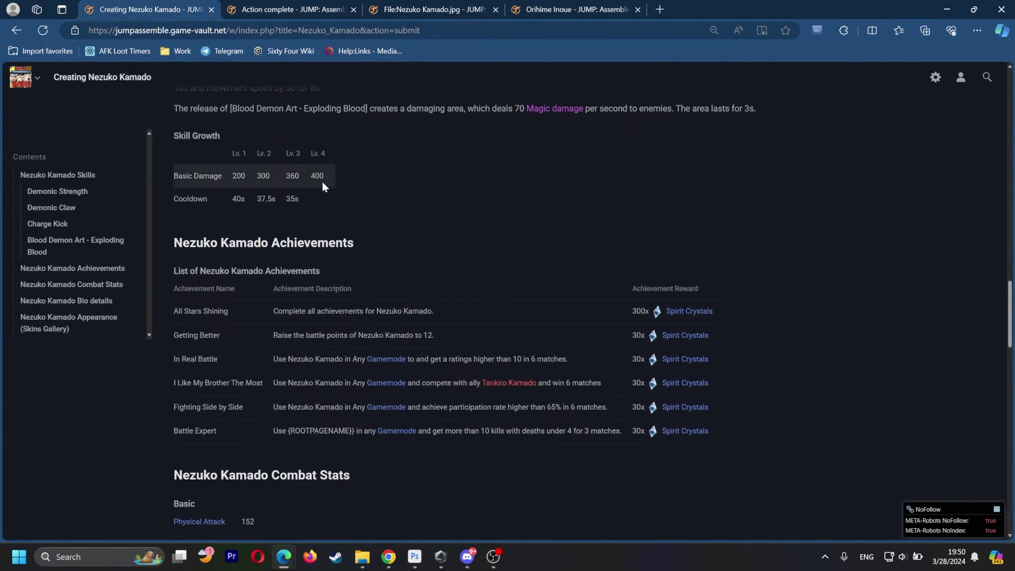
pyautogui.scroll(-15, 322, 182)
pyautogui.scroll(-8, 321, 182)
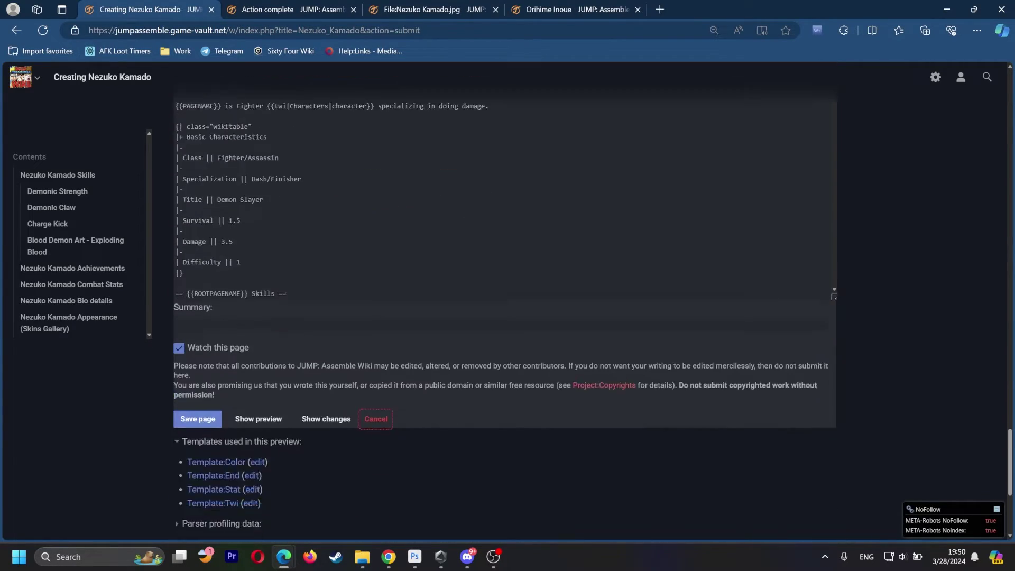
pyautogui.click(201, 454)
pyautogui.scroll(4, 371, 324)
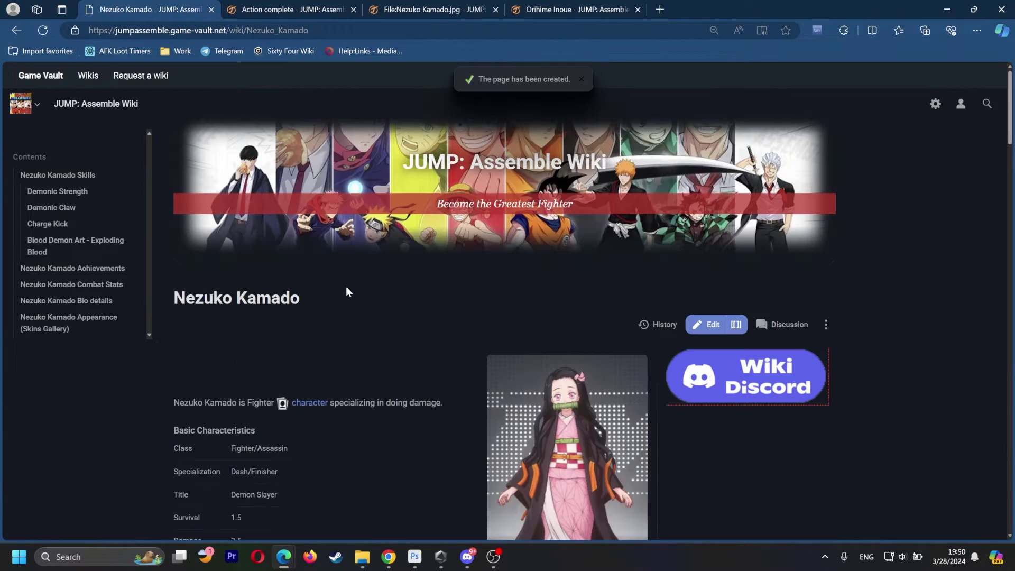
# Look through the published page to Nezuko's combat stats and open the linked Physical Attack page in a new tab.
pyautogui.scroll(-15, 350, 289)
pyautogui.scroll(-15, 349, 286)
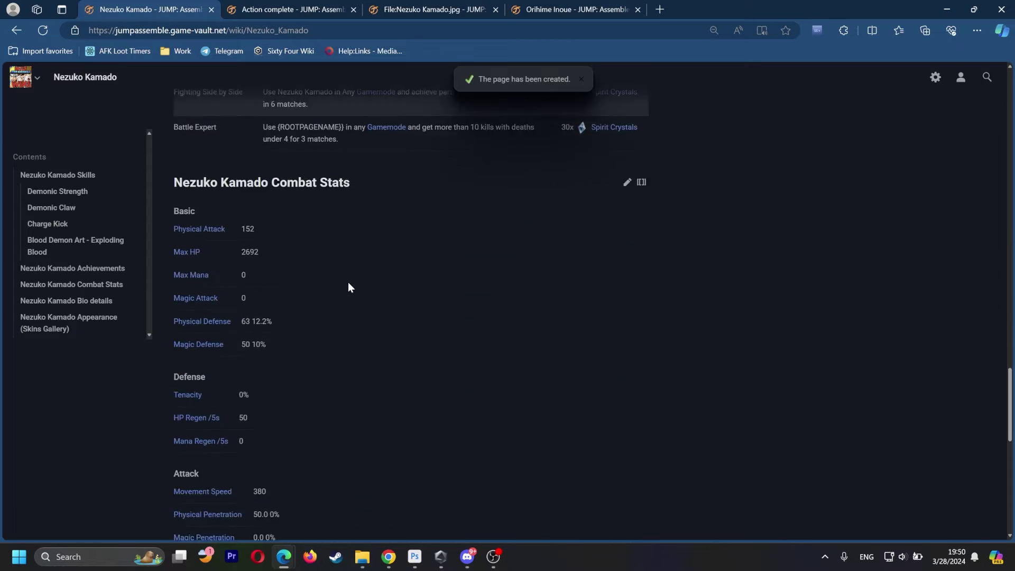
pyautogui.scroll(6, 220, 283)
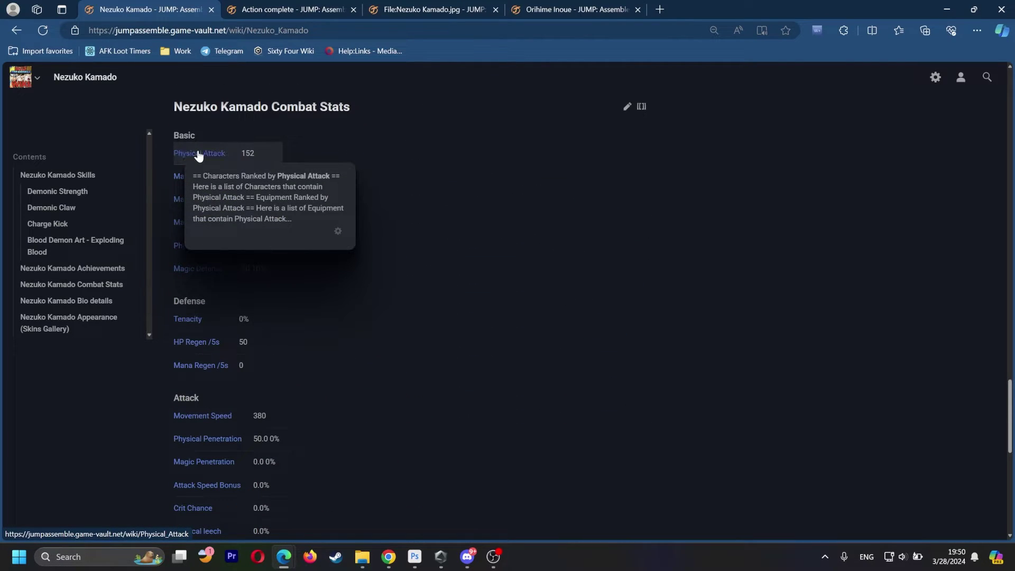
pyautogui.middleClick(198, 155)
pyautogui.click(293, 5)
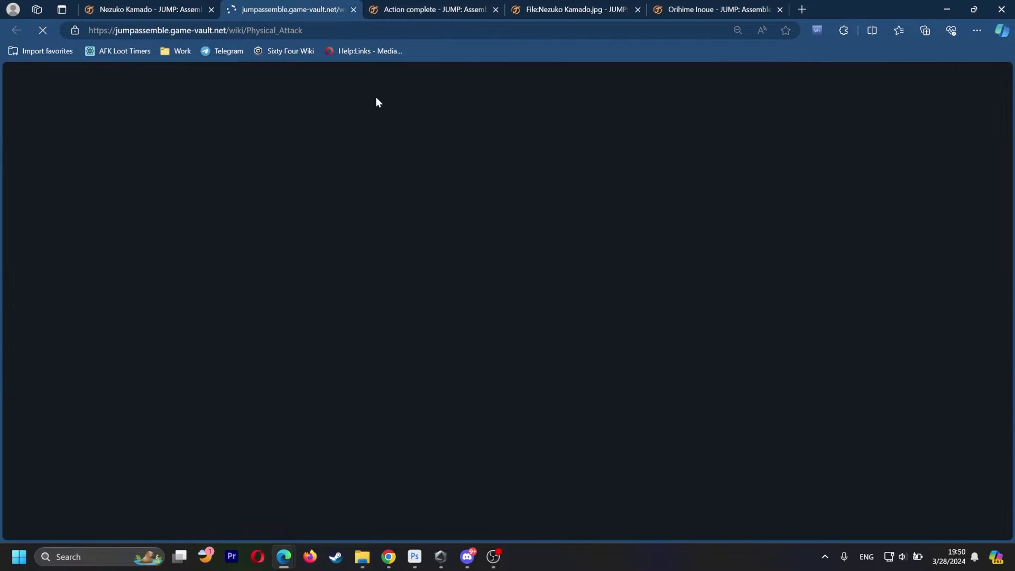
# Examine how the Physical Attack page ranks characters and equipment, including Nezuko Kamado's row and the icon column.
pyautogui.scroll(-5, 426, 198)
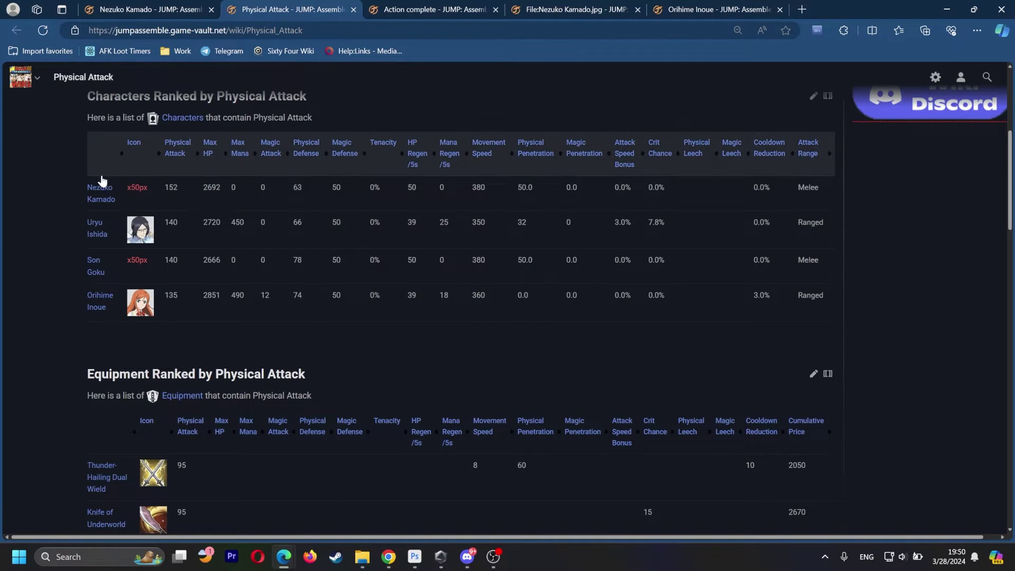
pyautogui.scroll(-5, 140, 286)
pyautogui.scroll(8, 139, 287)
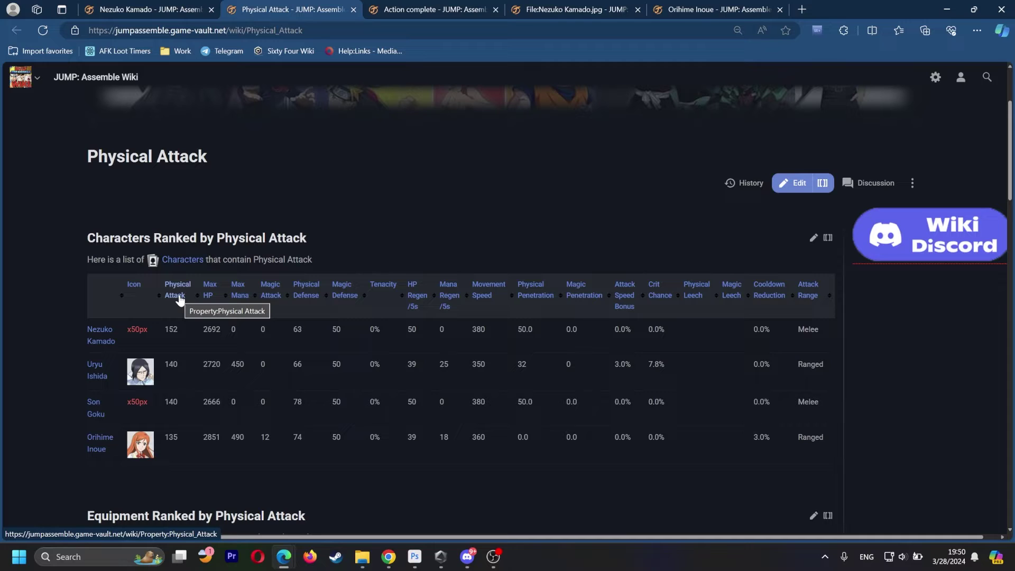
pyautogui.scroll(-4, 176, 290)
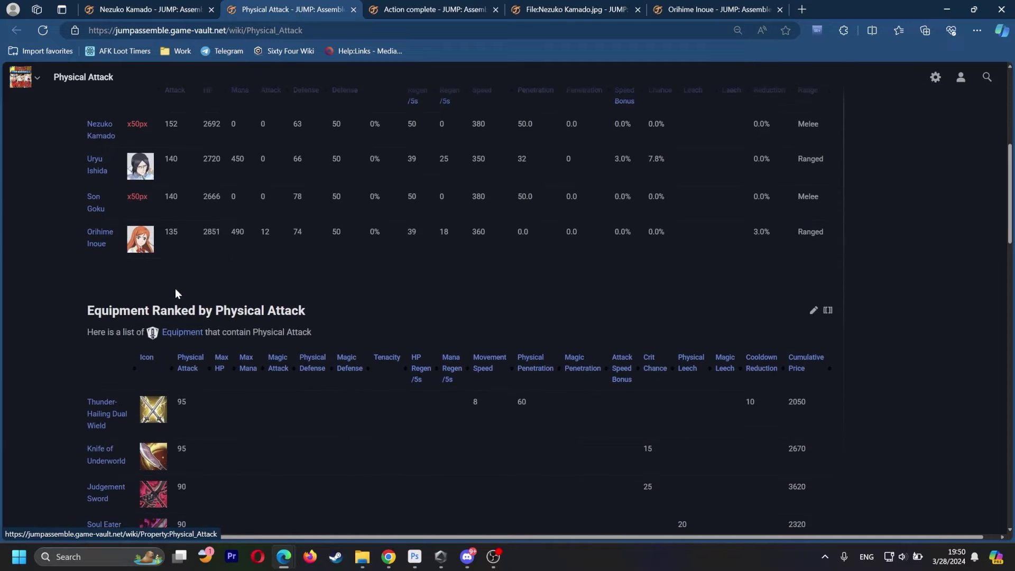
pyautogui.scroll(3, 193, 226)
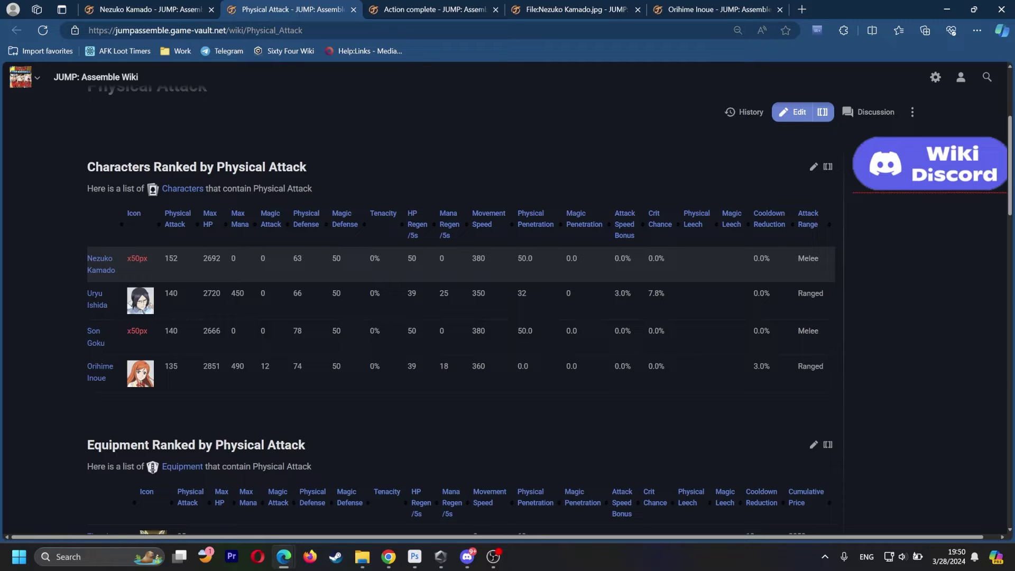
pyautogui.scroll(-1, 182, 255)
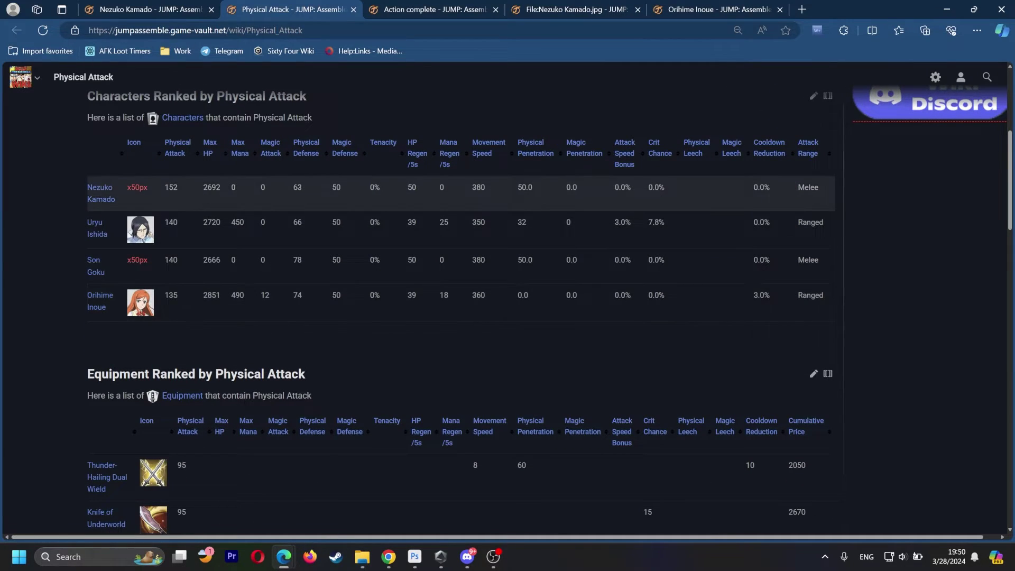
pyautogui.scroll(3, 211, 193)
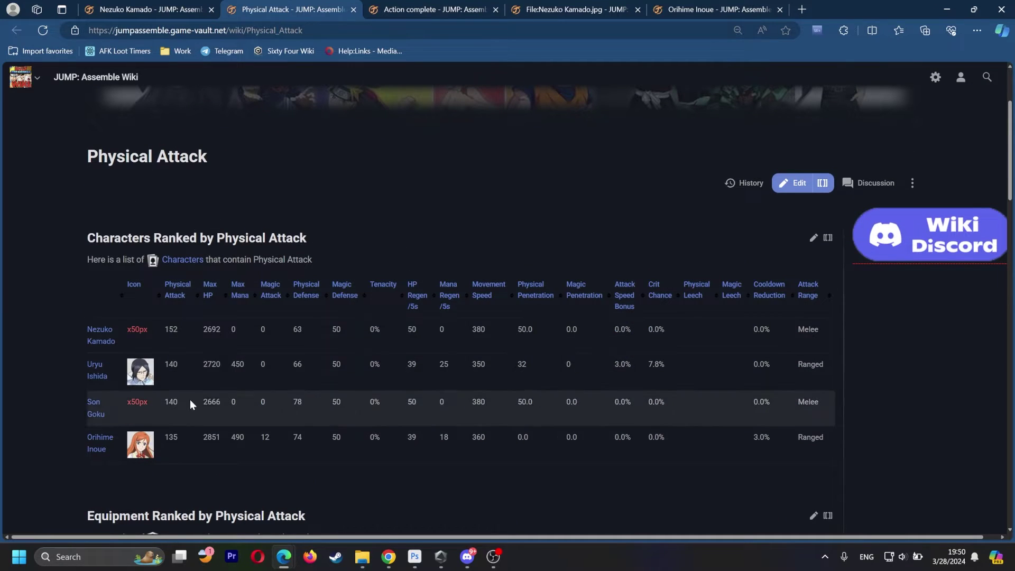
pyautogui.scroll(-1, 196, 370)
pyautogui.scroll(-2, 198, 357)
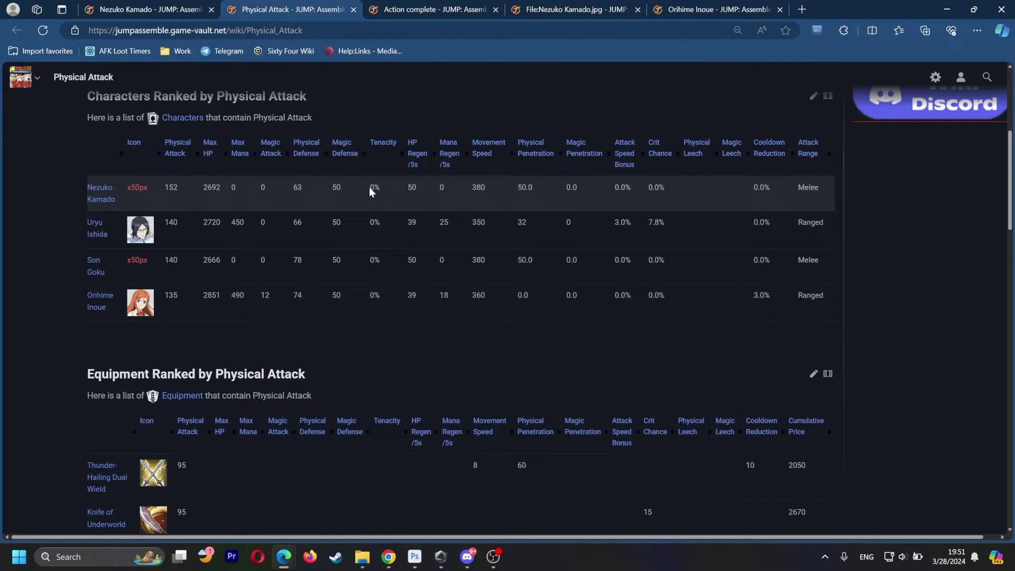
pyautogui.scroll(-2, 344, 190)
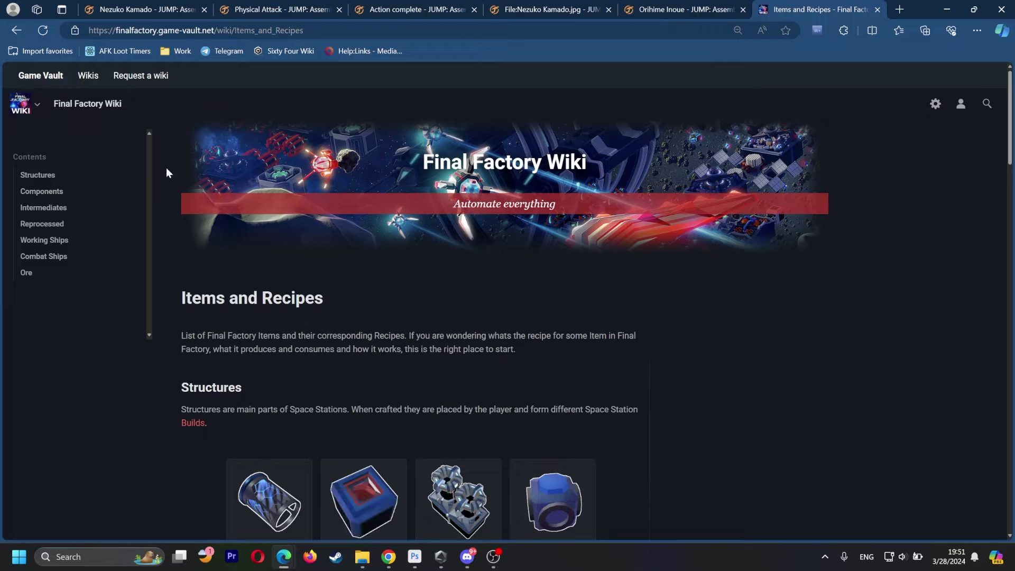
# Look through the Items and Recipes sections of the Final Factory Wiki and open the Low Density Structure page.
pyautogui.scroll(-4, 296, 298)
pyautogui.moveTo(285, 309)
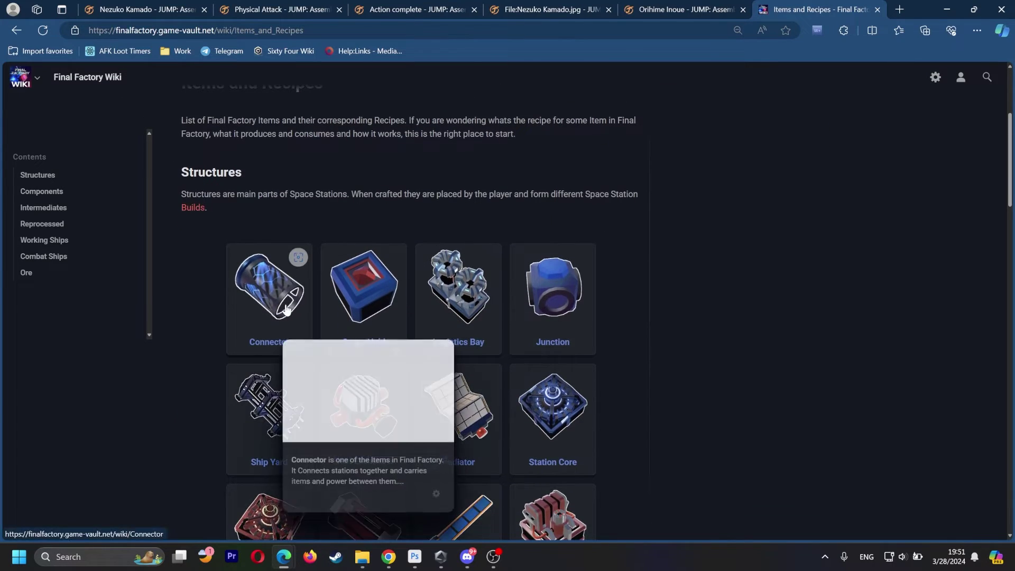
pyautogui.scroll(-15, 286, 309)
pyautogui.scroll(3, 270, 296)
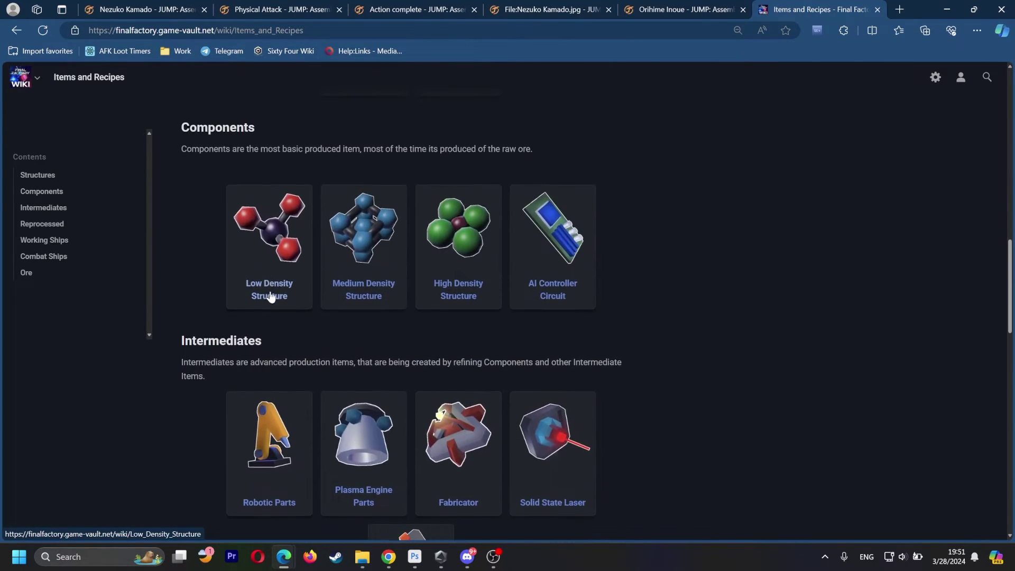
pyautogui.click(270, 296)
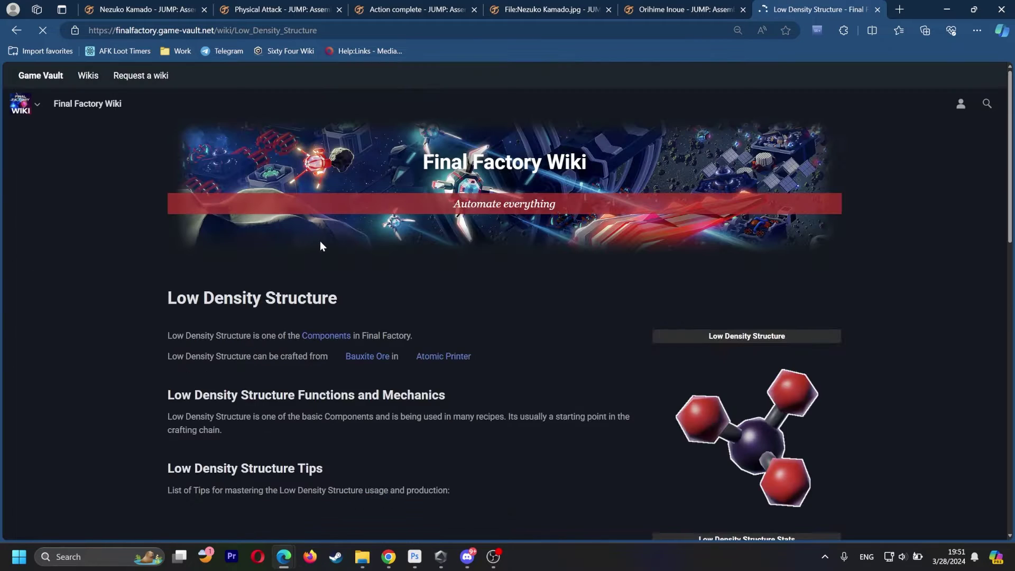
# Examine the Low Density Structure page's stats box and the table of recipes that use this component.
pyautogui.scroll(-3, 592, 349)
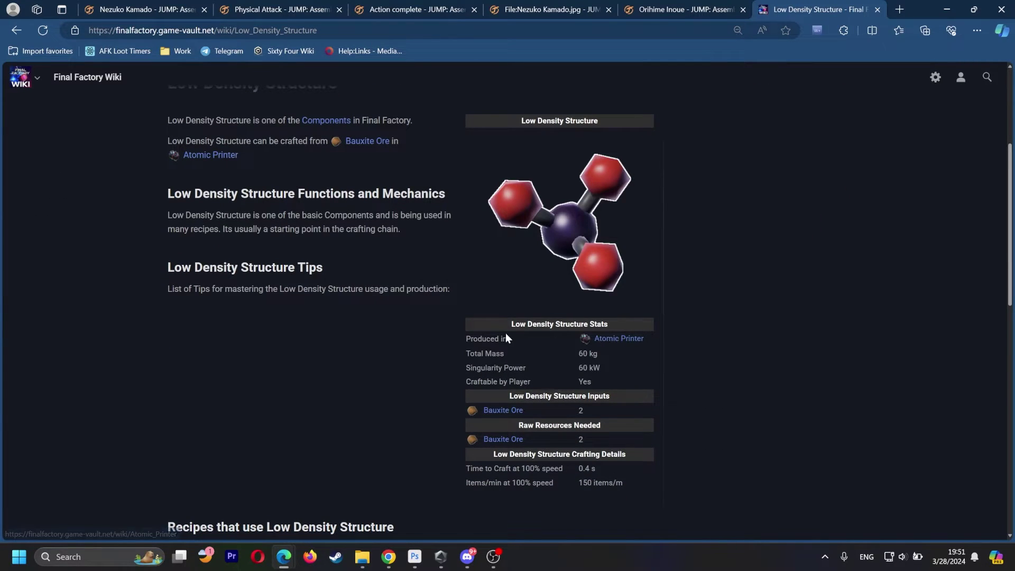
pyautogui.scroll(-4, 504, 332)
pyautogui.scroll(-5, 393, 208)
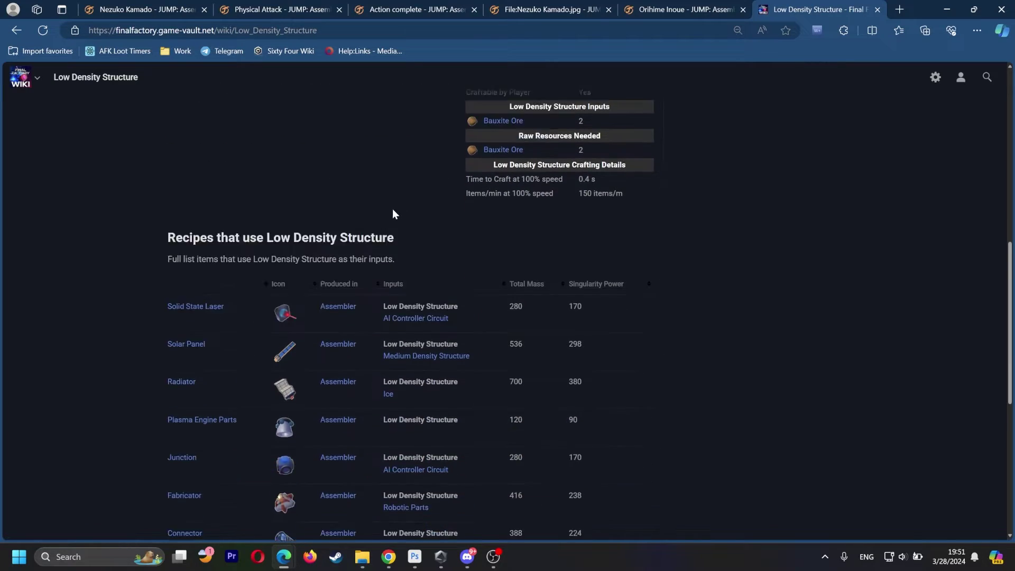
pyautogui.scroll(3, 370, 208)
pyautogui.moveTo(167, 168); pyautogui.dragTo(382, 168)
pyautogui.click(397, 168)
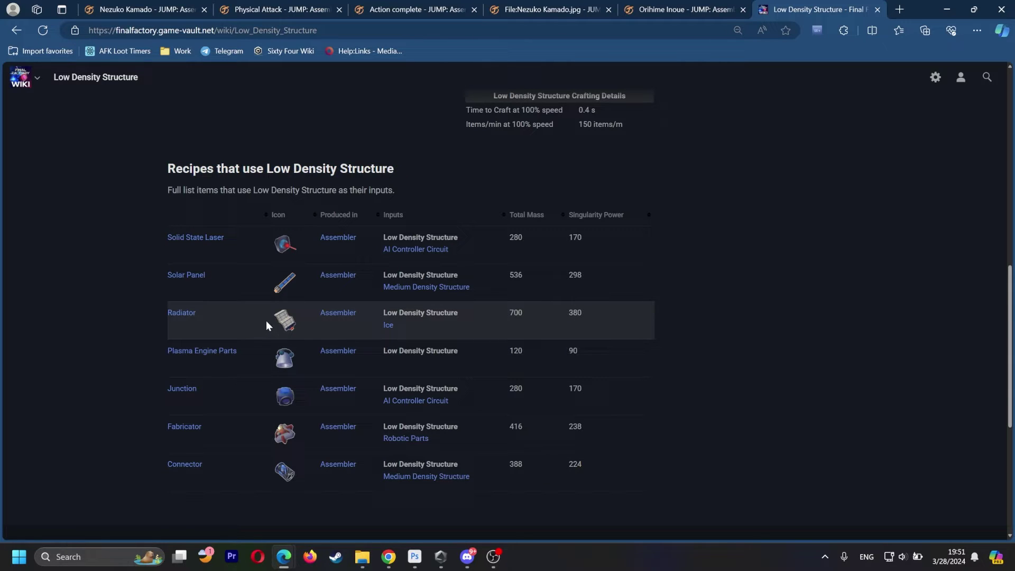
pyautogui.scroll(5, 265, 320)
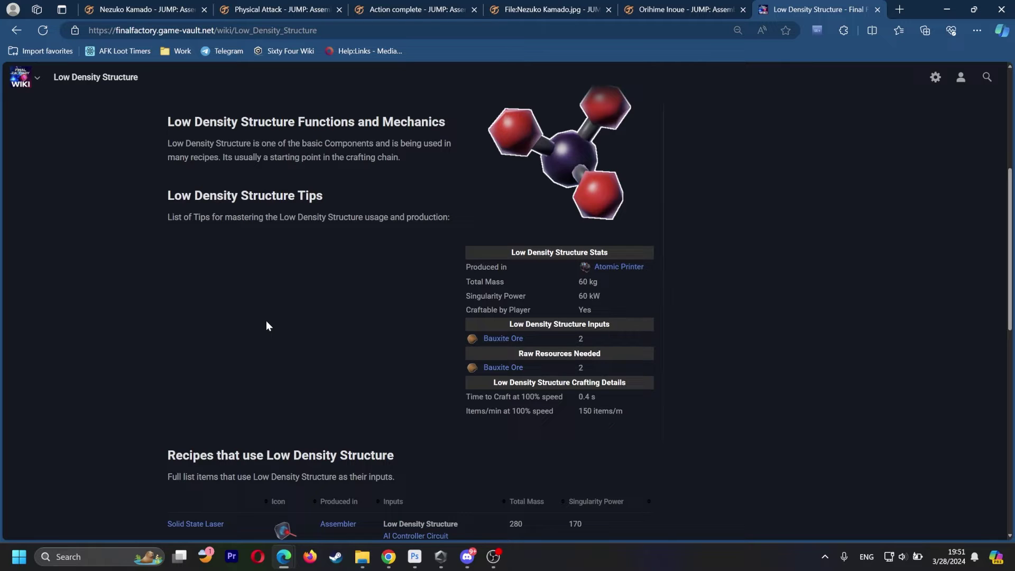
pyautogui.scroll(5, 267, 322)
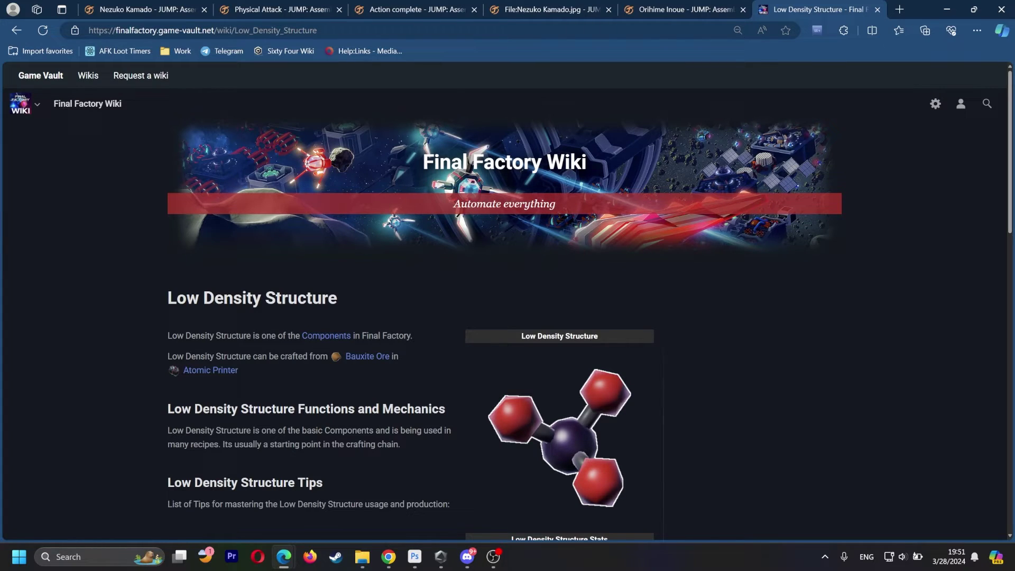
# Go back to the JUMP: Assemble Wiki, open its Characters page and look through the sections for each class.
pyautogui.click(280, 9)
pyautogui.click(262, 170)
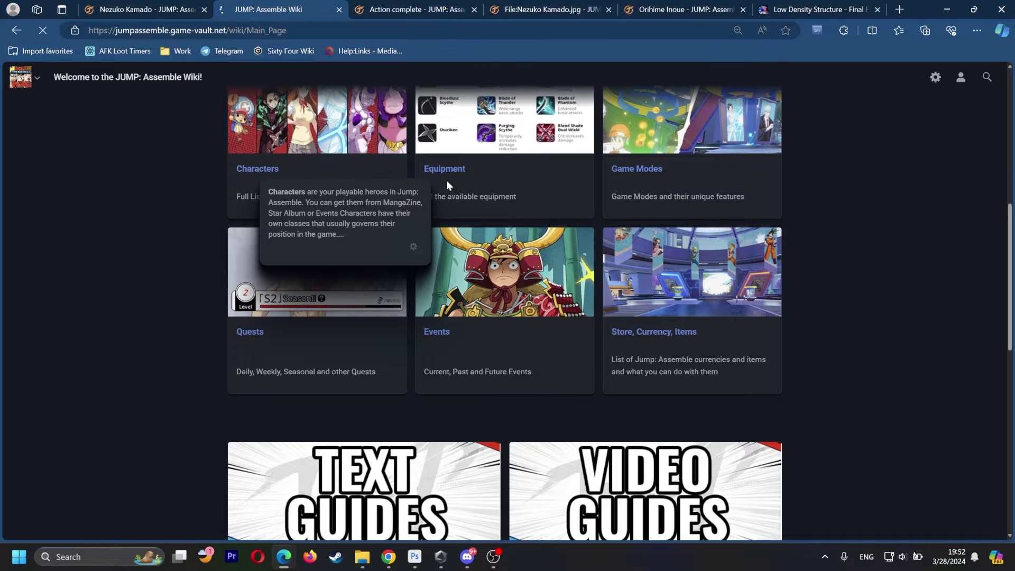
pyautogui.scroll(-5, 404, 201)
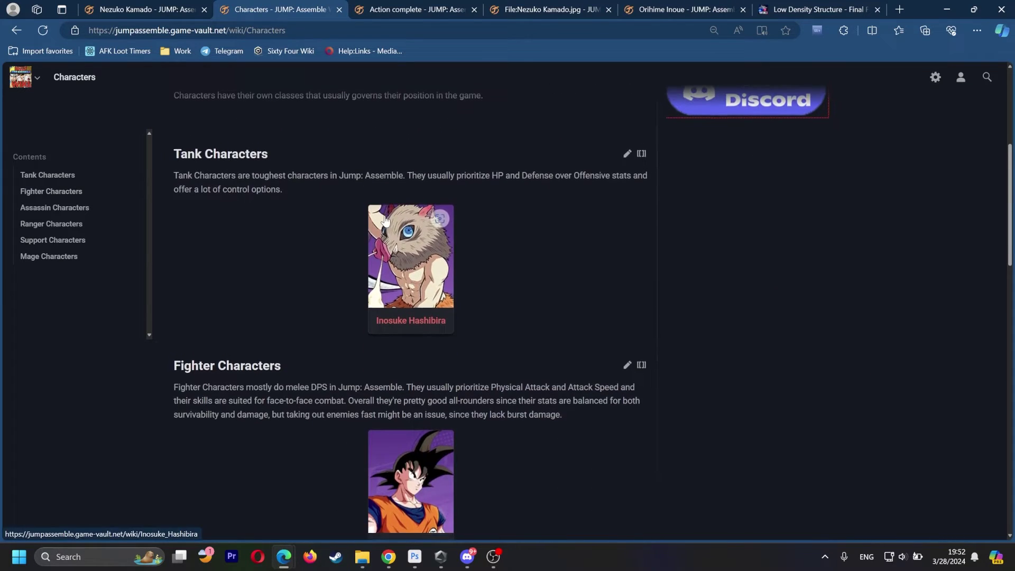
pyautogui.scroll(-4, 453, 207)
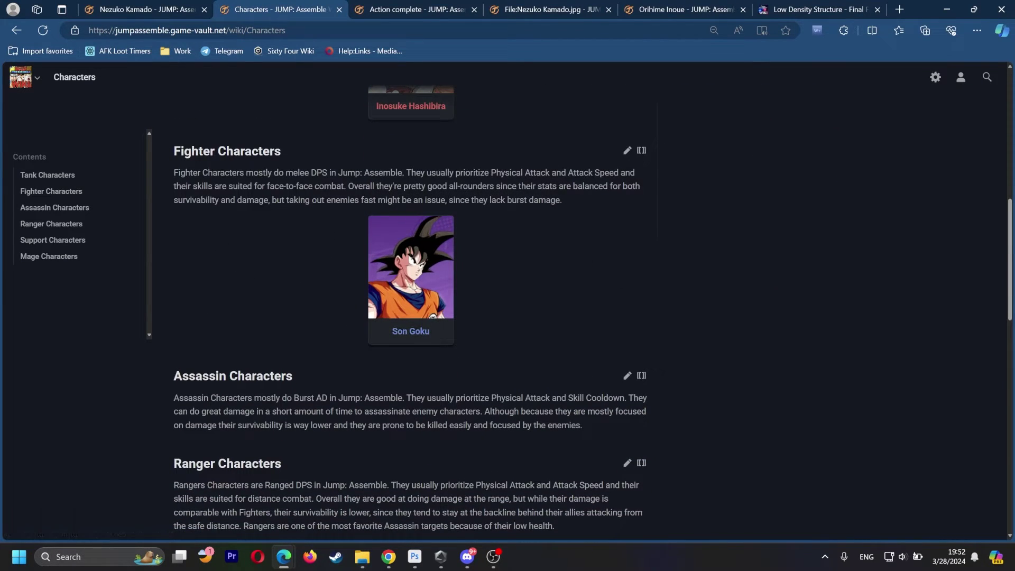
pyautogui.scroll(-4, 343, 445)
pyautogui.scroll(3, 392, 220)
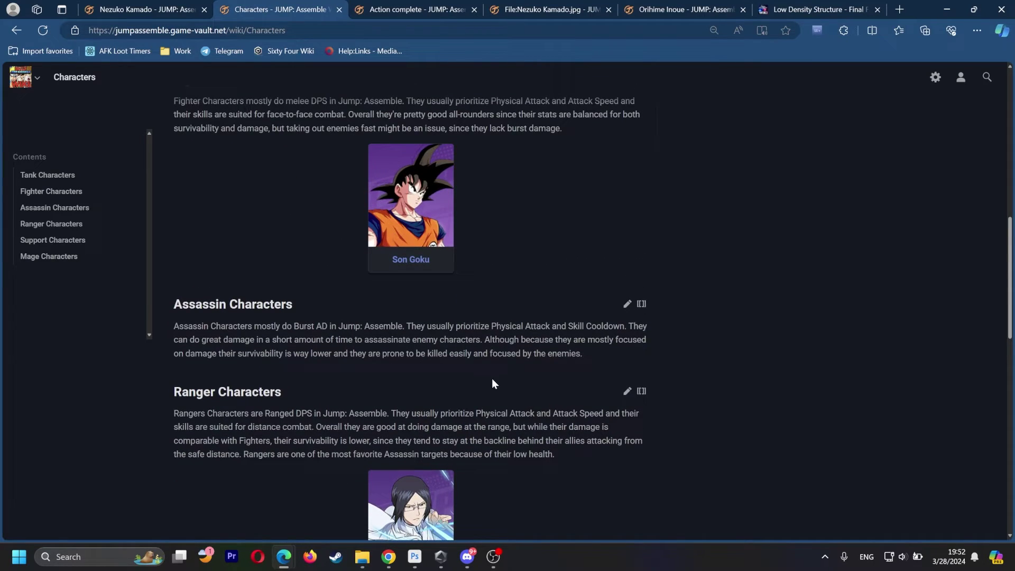
# Compare the Son Goku and Inosuke Hashibira thumbnails on the Characters page and view their link previews.
pyautogui.scroll(4, 466, 370)
pyautogui.moveTo(415, 412)
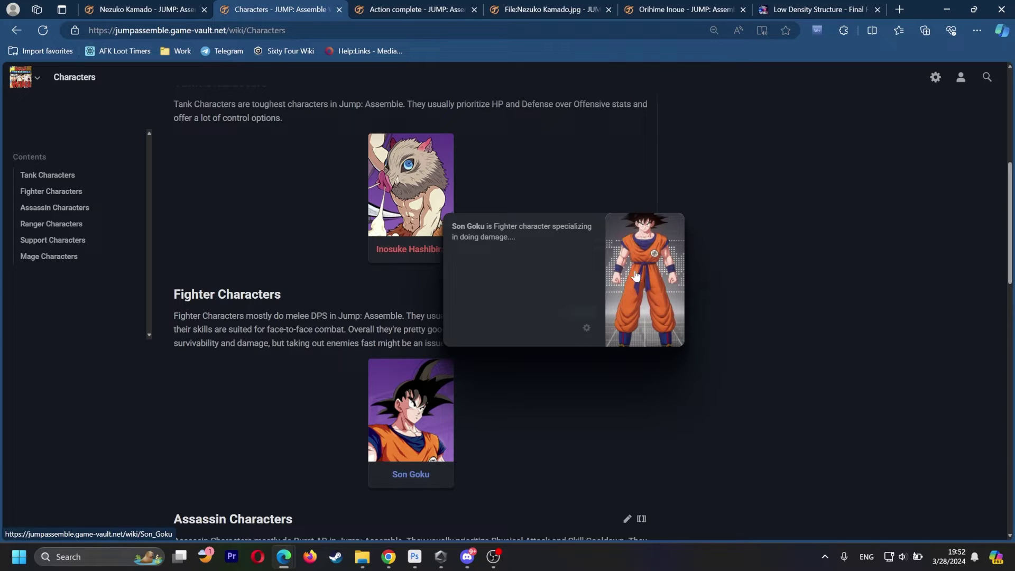
pyautogui.scroll(-3, 450, 336)
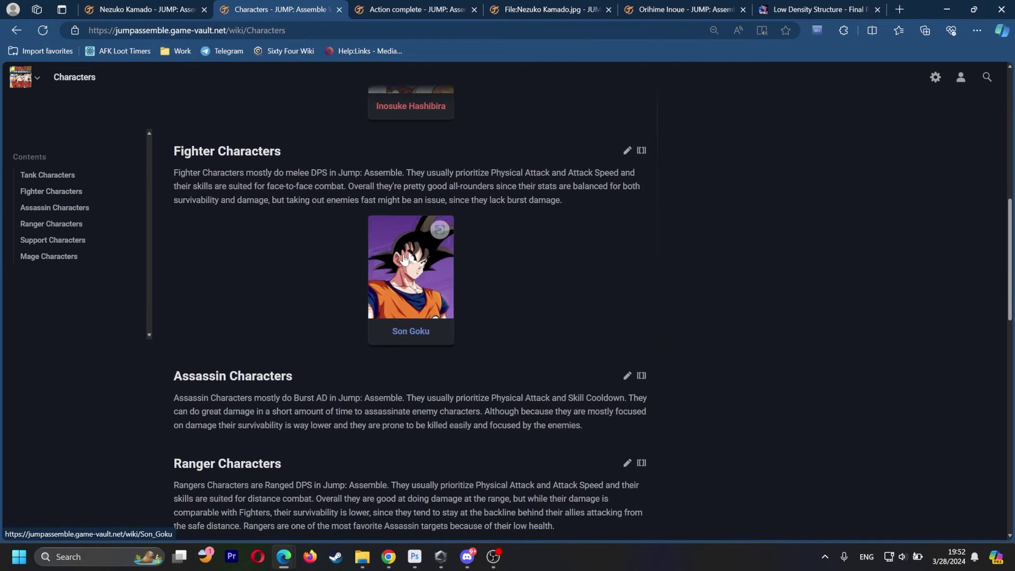
pyautogui.moveTo(404, 259)
pyautogui.scroll(-1, 404, 259)
pyautogui.scroll(4, 412, 201)
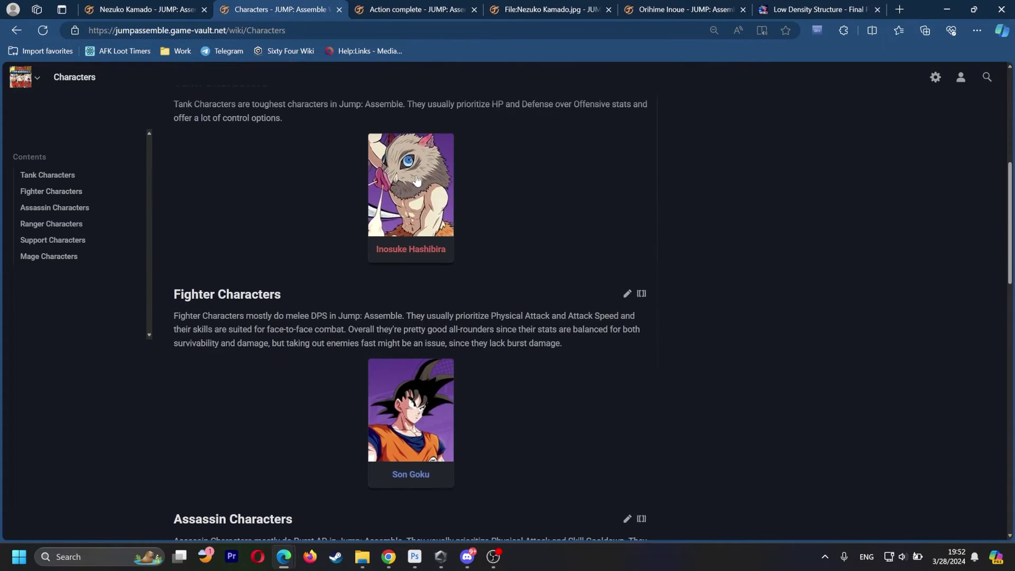
pyautogui.moveTo(413, 185)
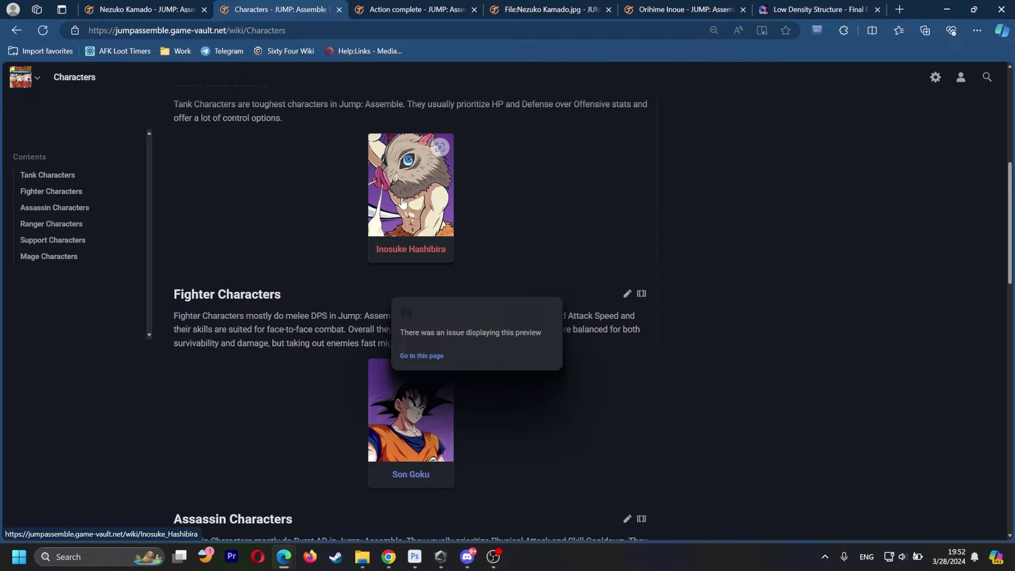
pyautogui.scroll(-4, 416, 200)
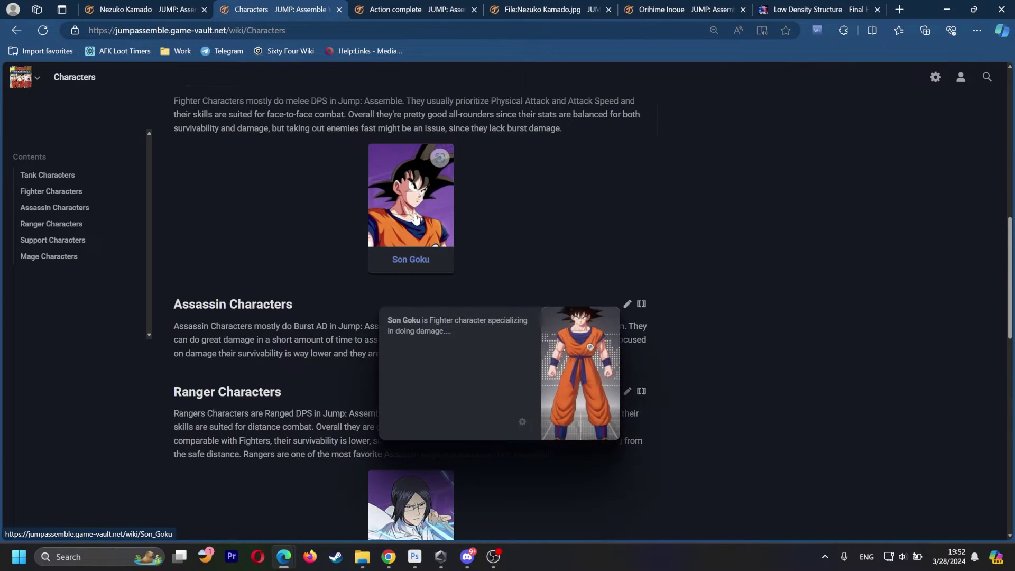
# Open Son Goku's thumbnail image in a new tab and save it to Downloads as Son_Goku_Thumb.png.
pyautogui.rightClick(406, 192)
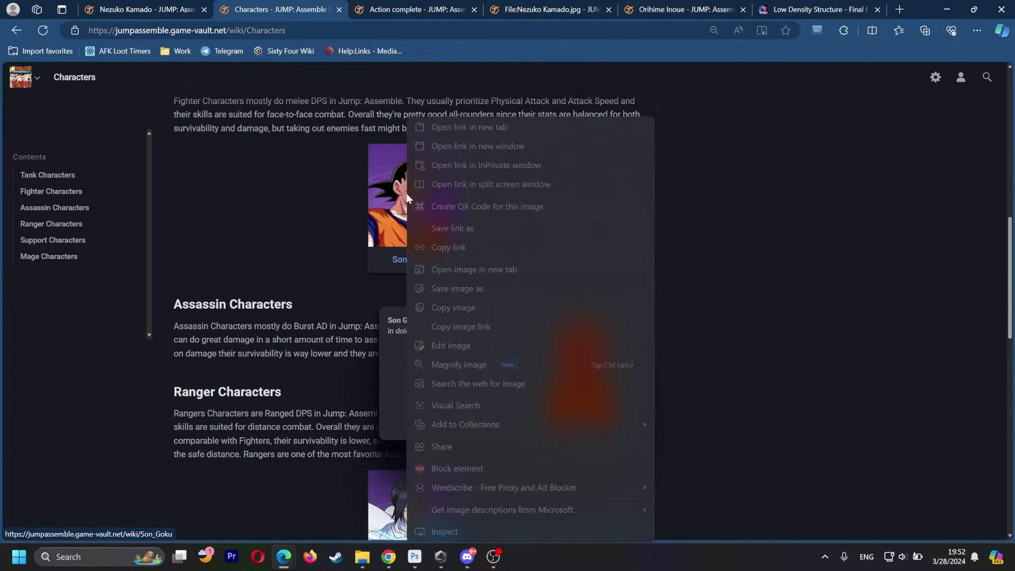
pyautogui.click(479, 270)
pyautogui.click(360, 9)
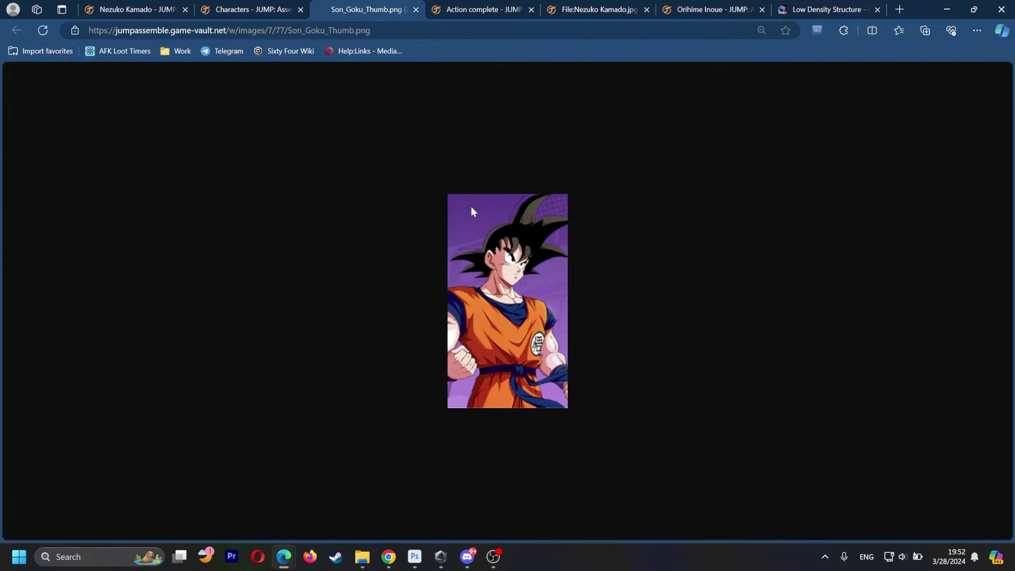
pyautogui.rightClick(495, 295)
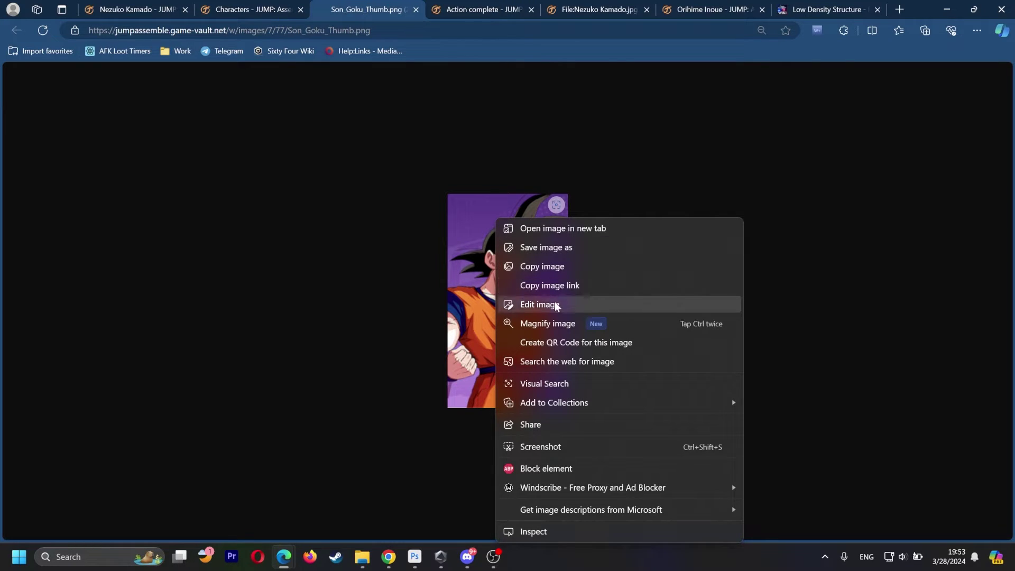
pyautogui.click(562, 248)
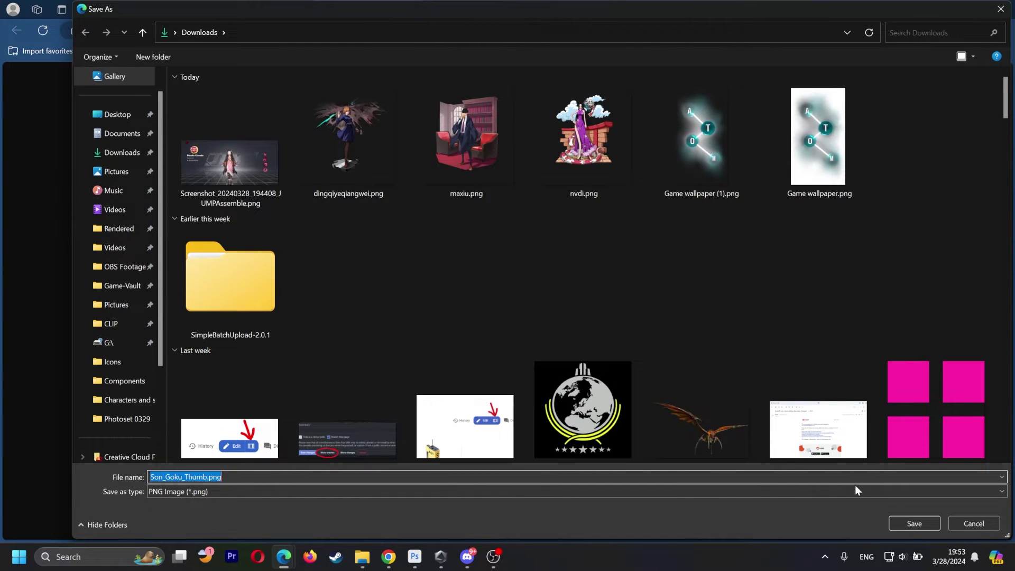
pyautogui.click(914, 523)
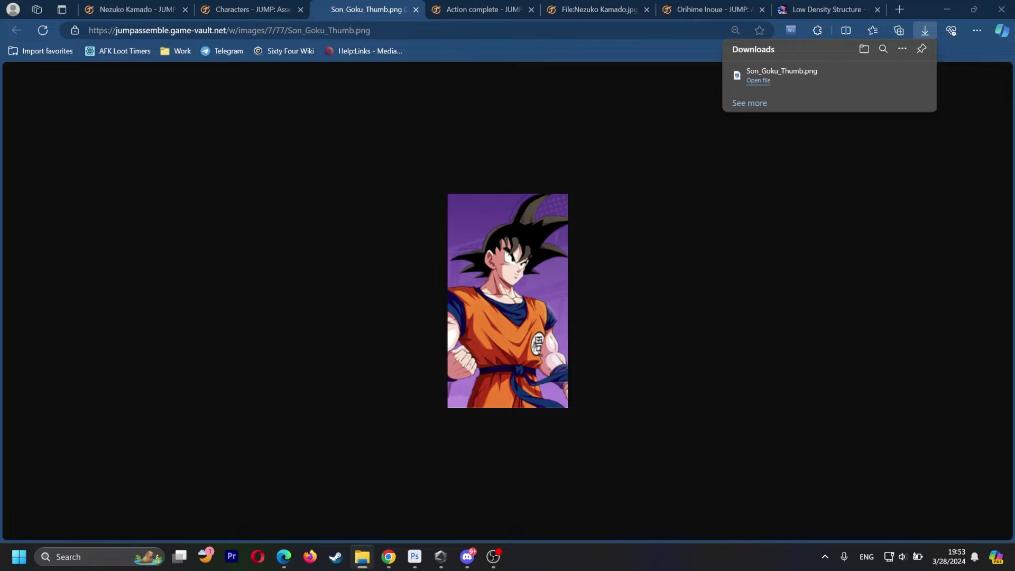
# Open the downloaded Son_Goku_Thumb.png in Adobe Photoshop 2023, discarding its embedded colour profile.
pyautogui.moveTo(0, 172); pyautogui.dragTo(126, 172)
pyautogui.moveTo(290, 169); pyautogui.dragTo(531, 3)
pyautogui.click(126, 150)
pyautogui.doubleClick(127, 149)
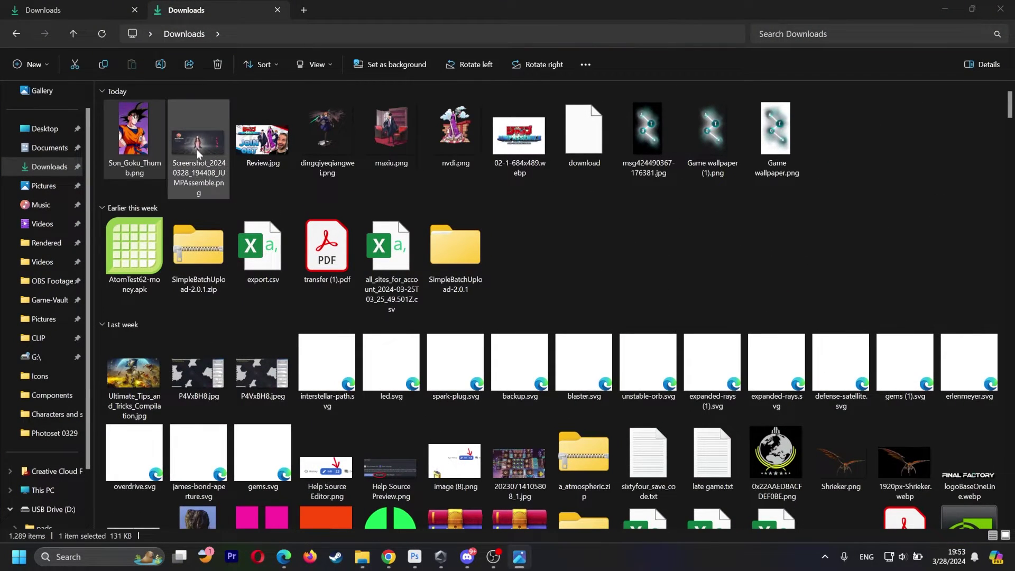
pyautogui.rightClick(152, 127)
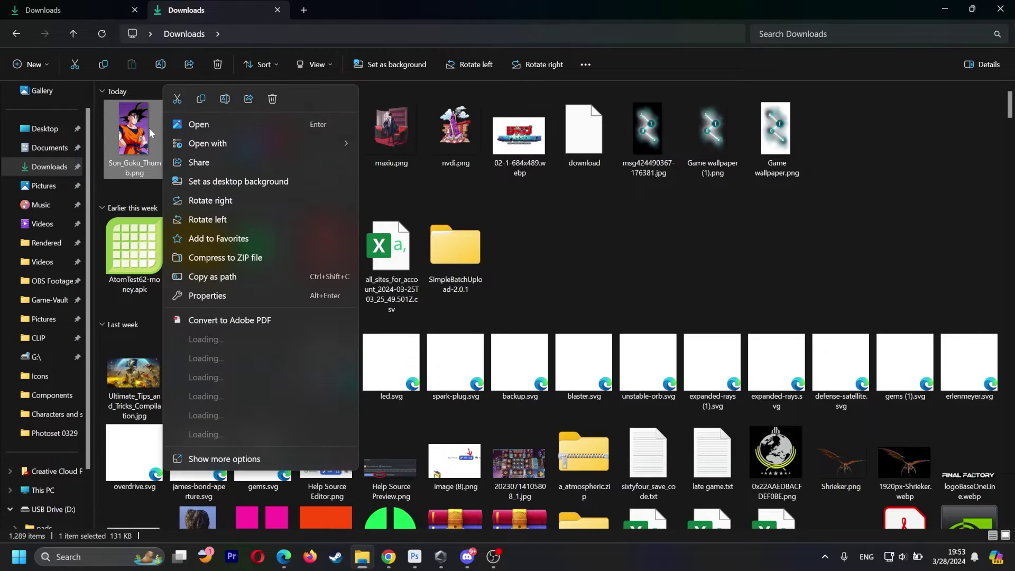
pyautogui.moveTo(281, 142)
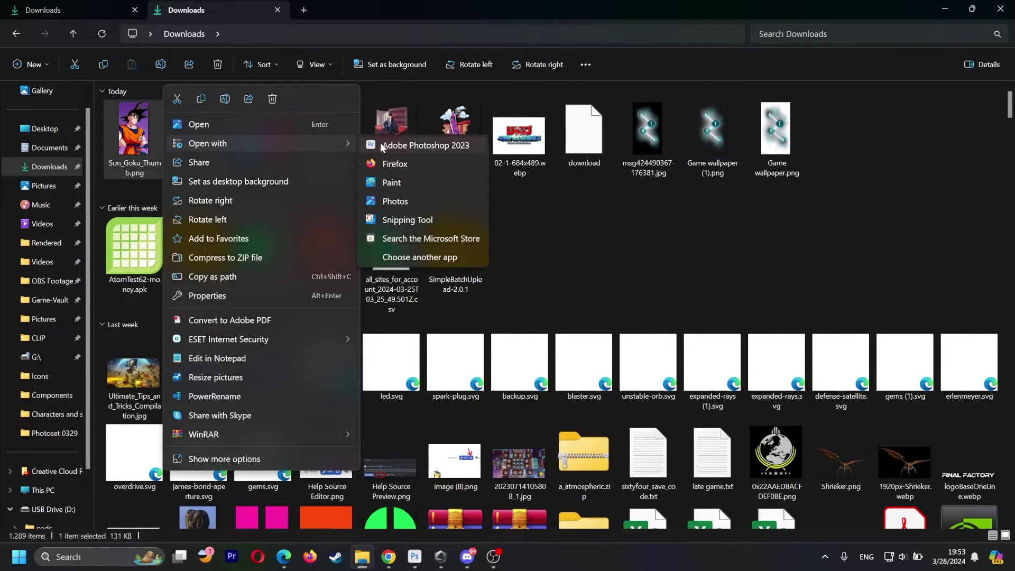
pyautogui.click(381, 142)
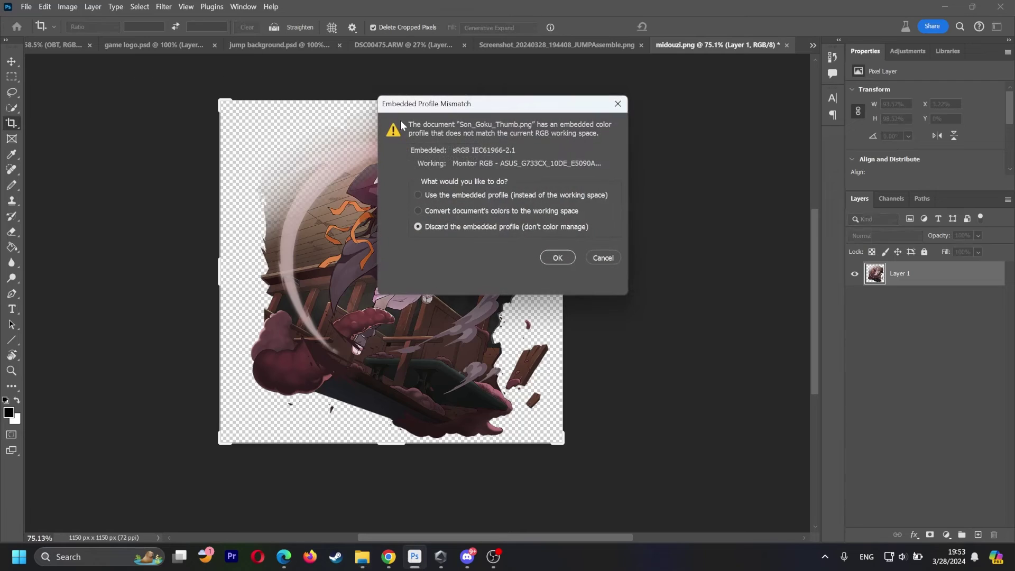
pyautogui.click(558, 258)
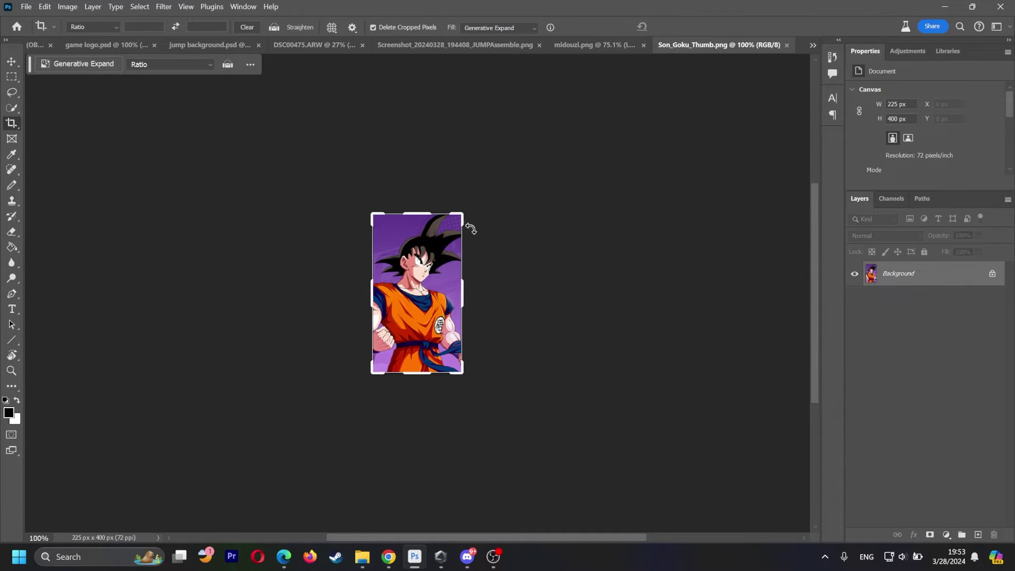
pyautogui.press('Escape')
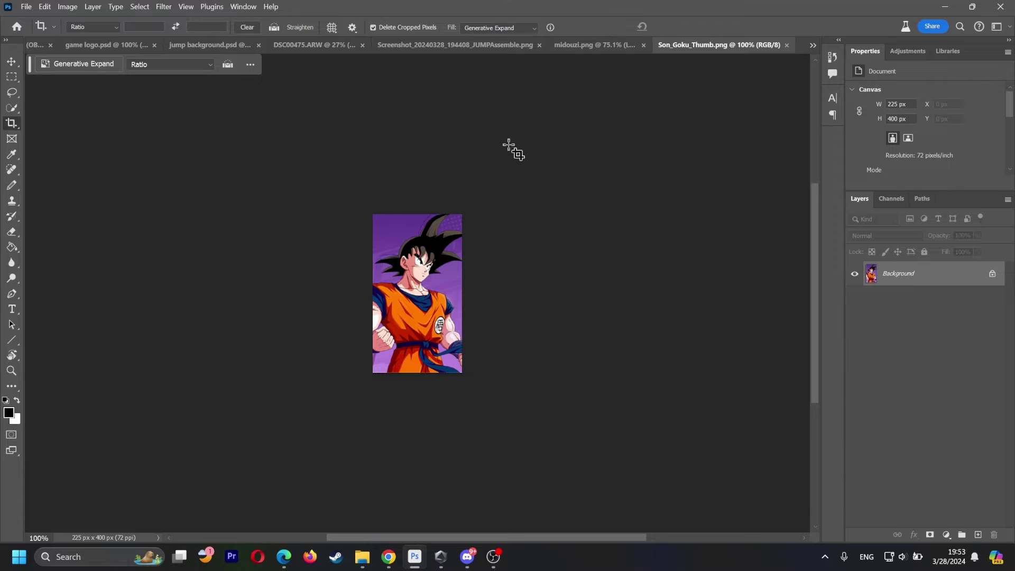
# Copy the Nezuko artwork from midouzi.png into Son_Goku_Thumb.png as a new layer and hide the Background layer.
pyautogui.click(574, 45)
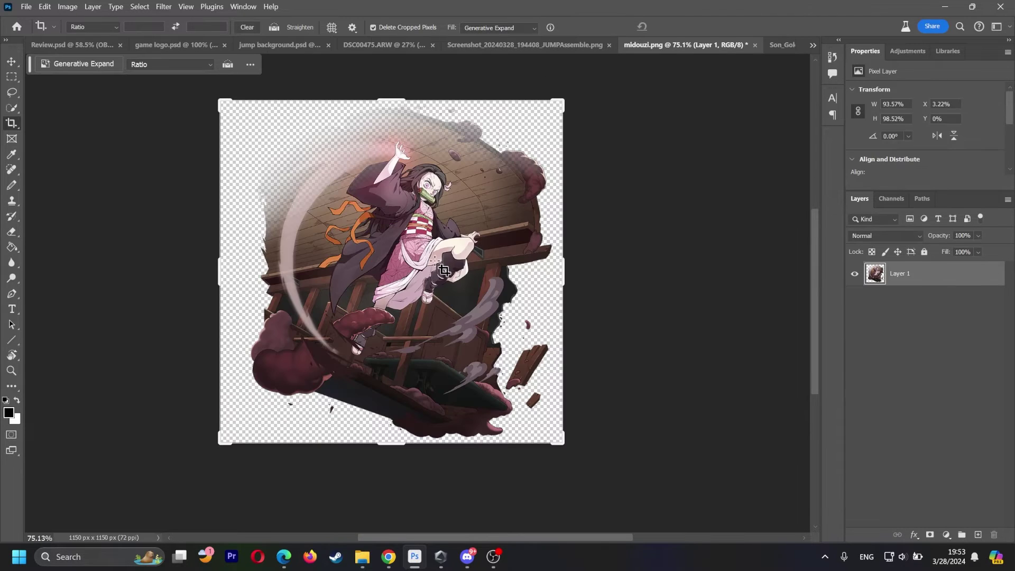
pyautogui.click(781, 45)
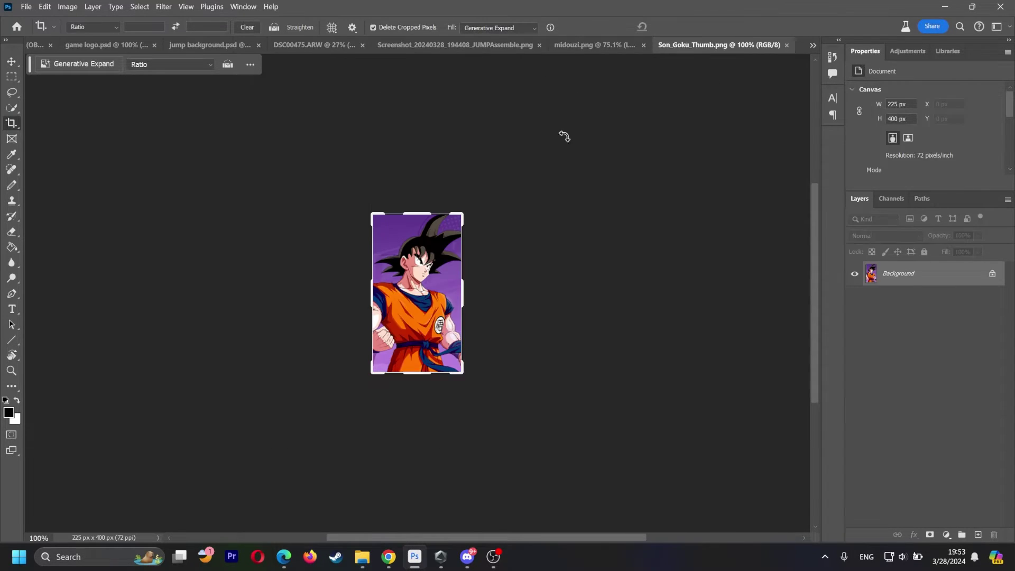
pyautogui.hotkey('ctrl', 't')
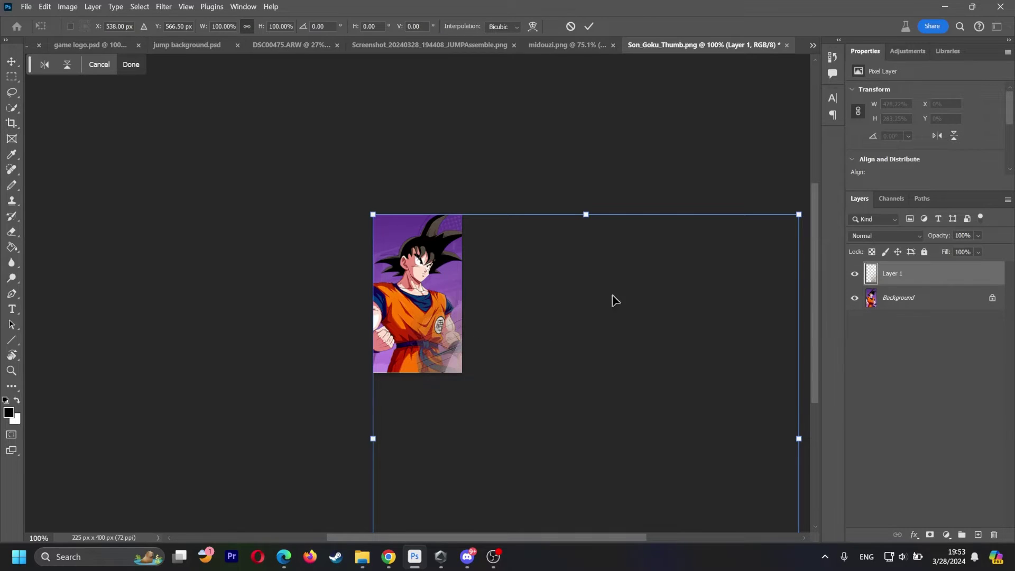
pyautogui.click(854, 297)
pyautogui.press('Return')
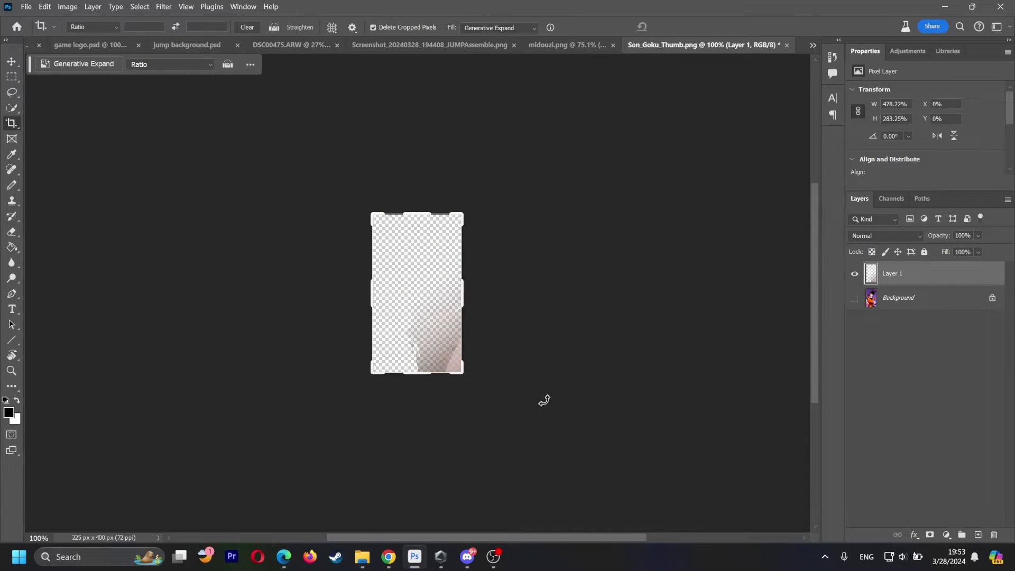
# Position the Nezuko layer so her face and upper body fill the thumbnail canvas, and scale it to about 107.9%.
pyautogui.press('v')
pyautogui.moveTo(446, 369); pyautogui.dragTo(236, 294)
pyautogui.hotkey('ctrl', 't')
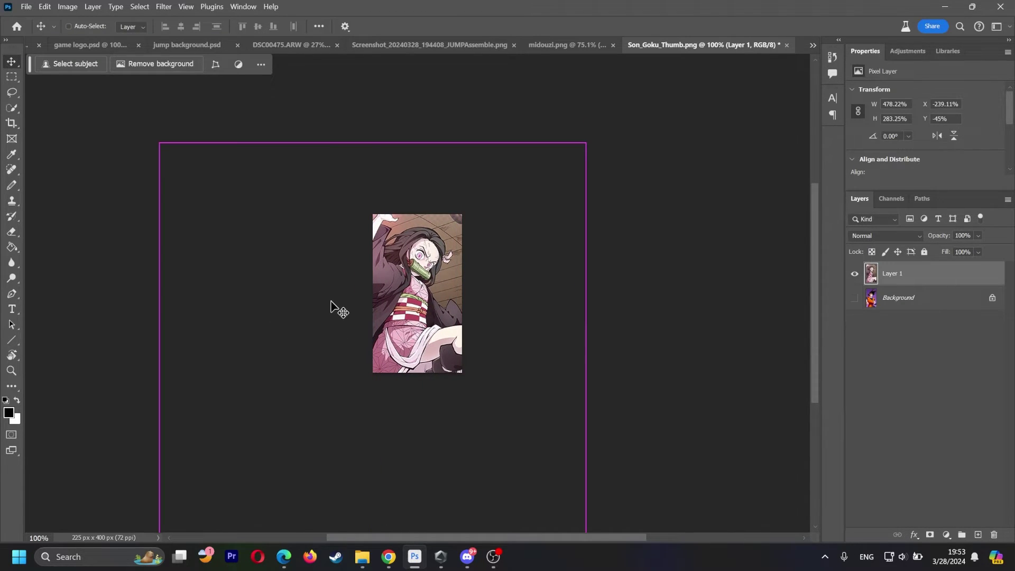
pyautogui.moveTo(590, 372); pyautogui.dragTo(462, 366)
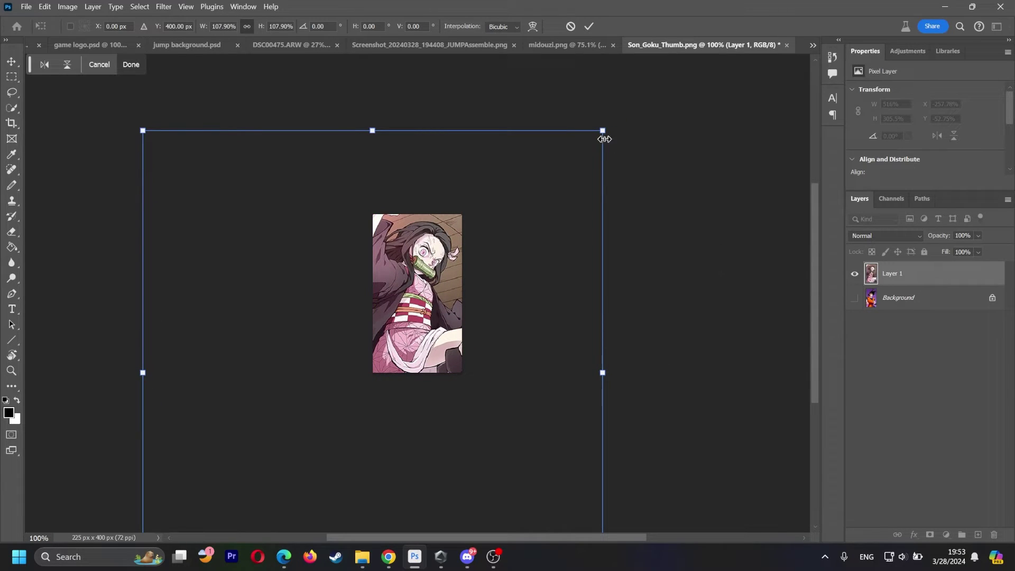
pyautogui.click(589, 26)
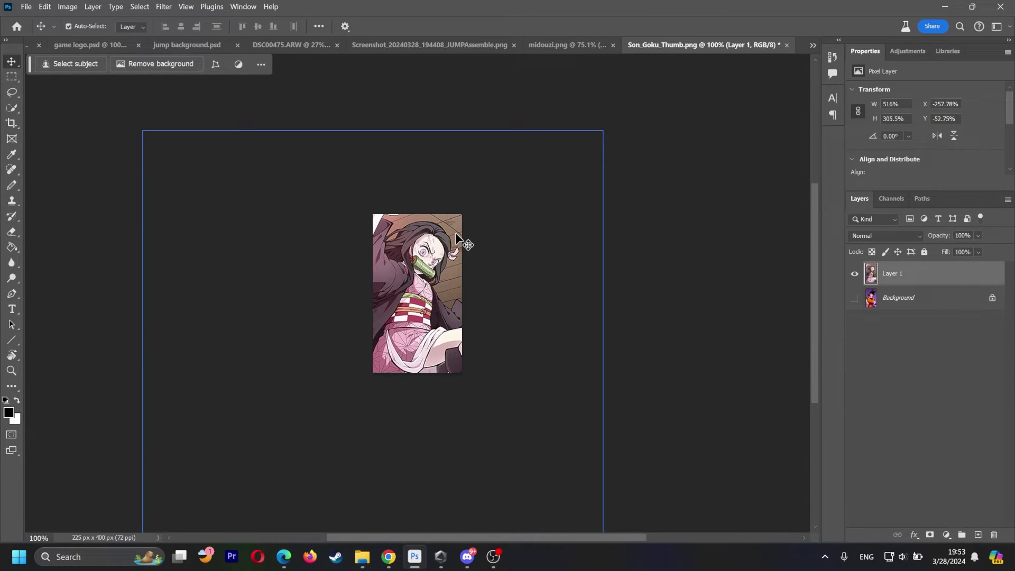
# Look at the Son Goku reference thumbnail in Edge and return to the Nezuko thumbnail in Photoshop.
pyautogui.moveTo(284, 557)
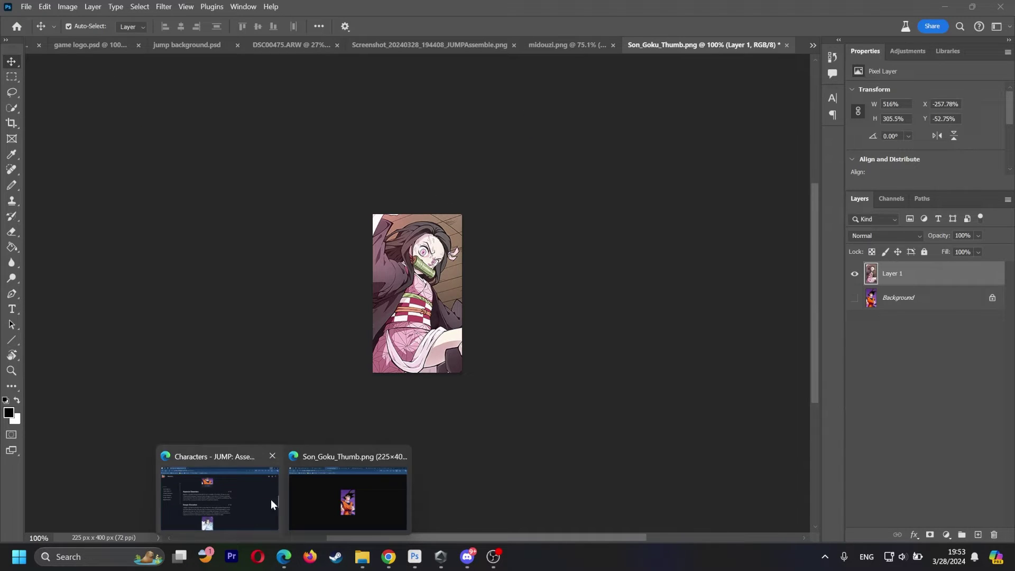
pyautogui.click(336, 492)
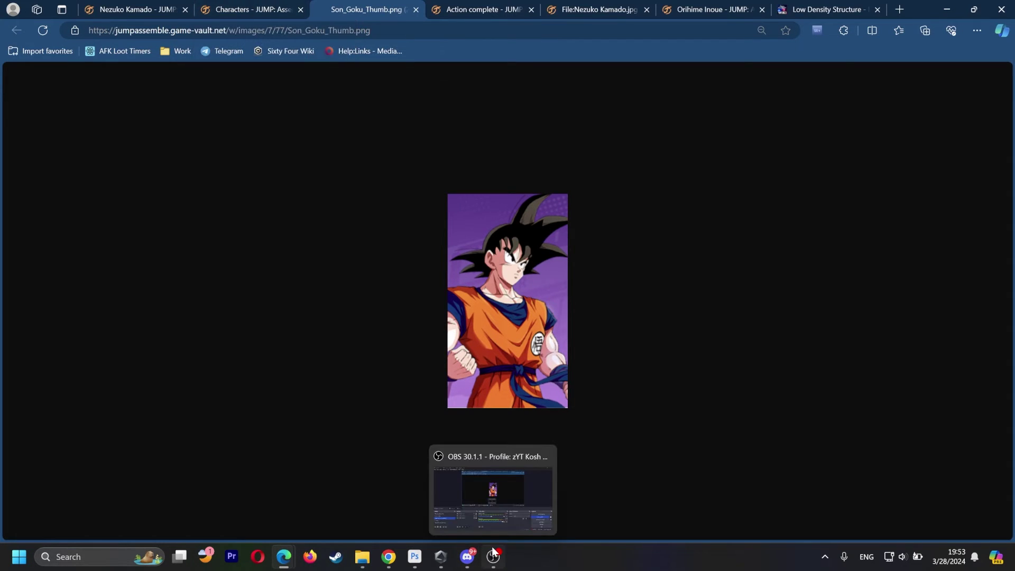
pyautogui.click(415, 557)
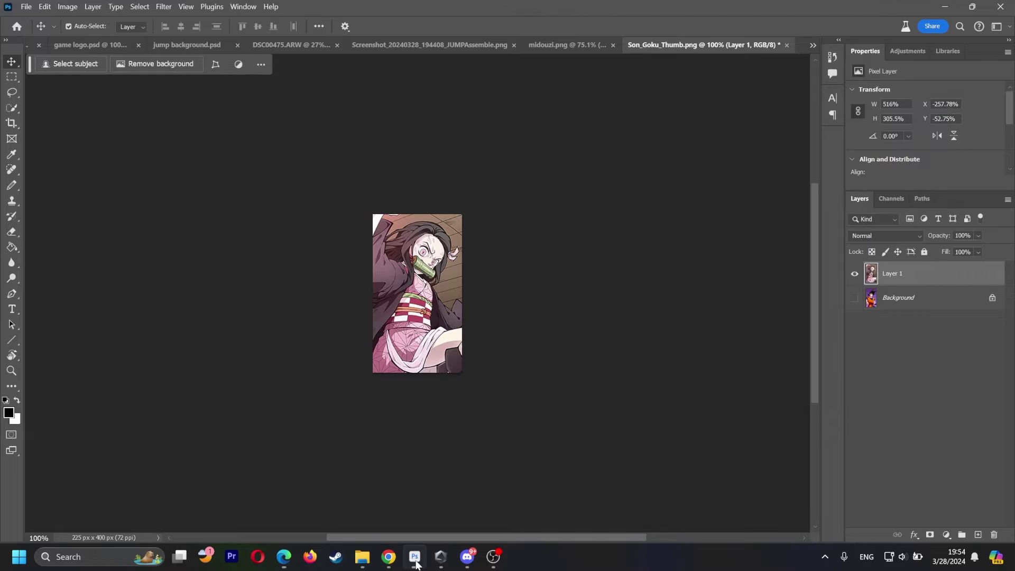
# Open the thumbnail's export settings and compare the file sizes of PNG and JPG, keeping JPG as the format.
pyautogui.hotkey('ctrl', 'alt', 'shift', 'w')
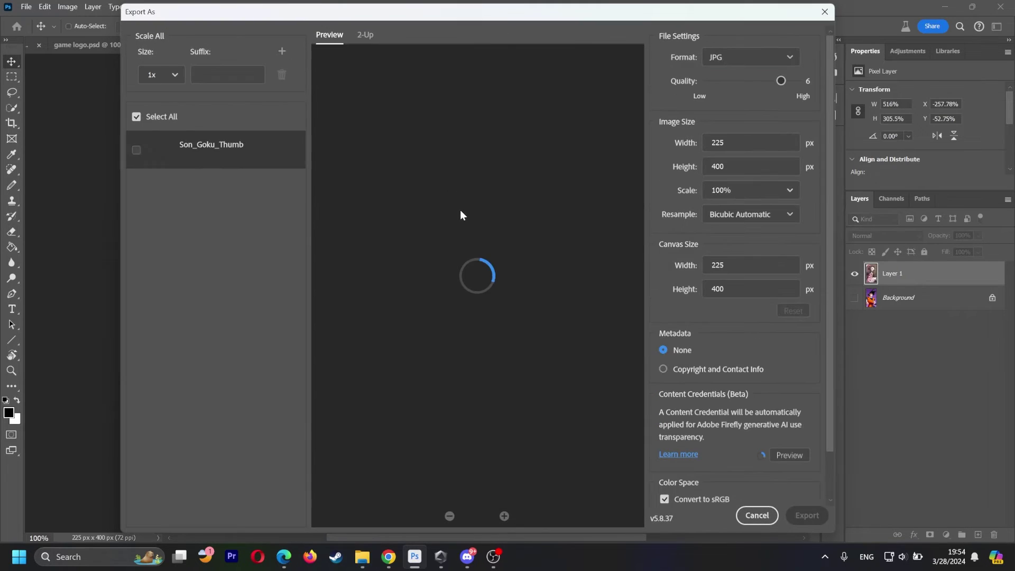
pyautogui.click(762, 58)
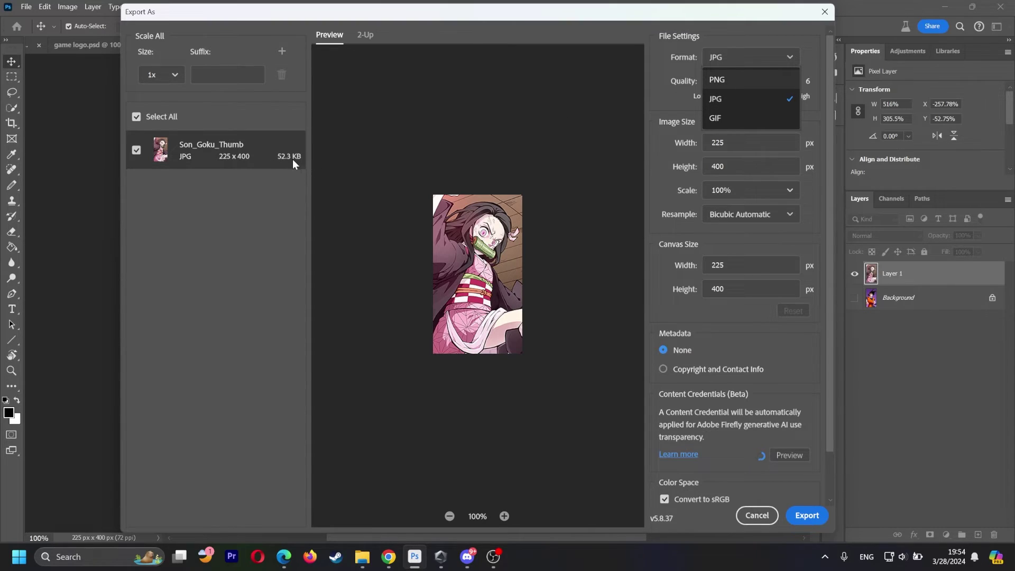
pyautogui.click(740, 79)
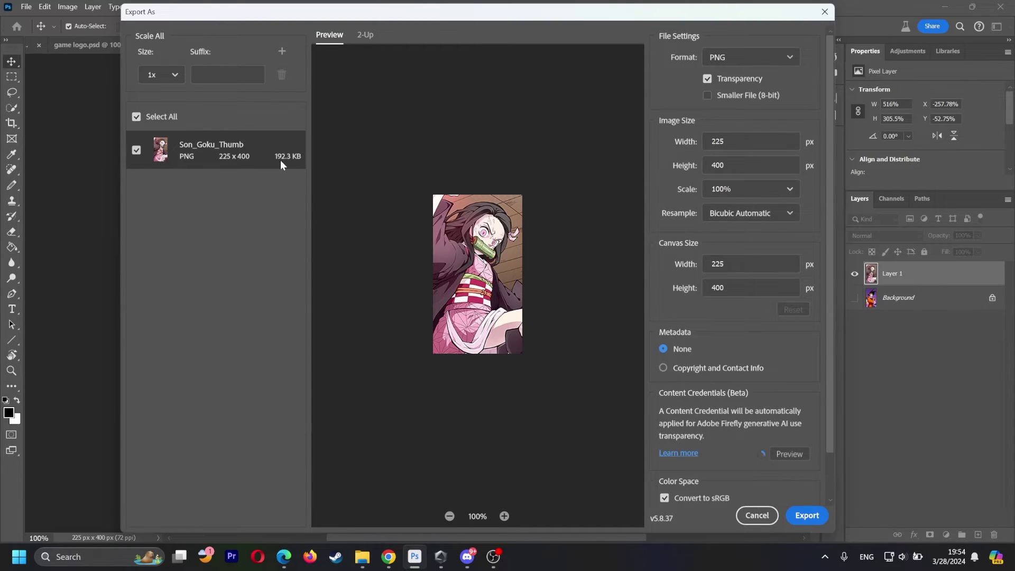
pyautogui.click(759, 56)
pyautogui.click(737, 101)
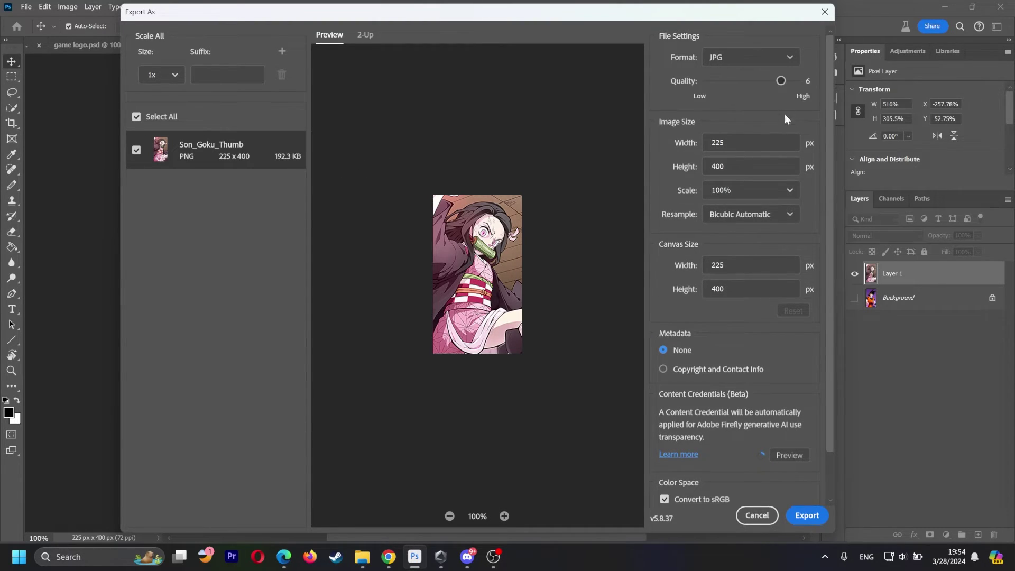
# Export the thumbnail as Nezuko Kamado Thumb.jpg into the Characters and skills folder.
pyautogui.click(804, 517)
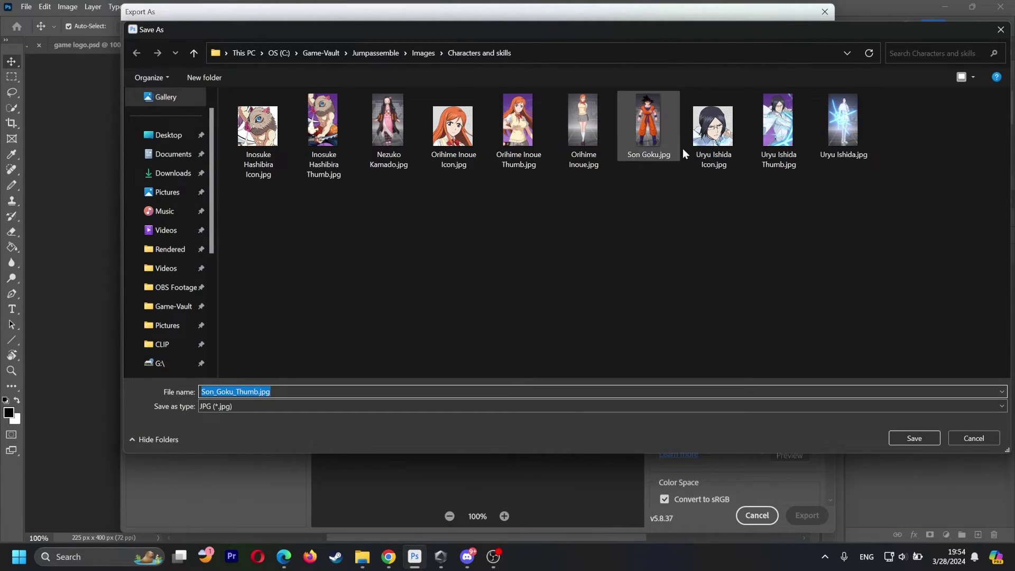
pyautogui.click(389, 129)
pyautogui.click(250, 392)
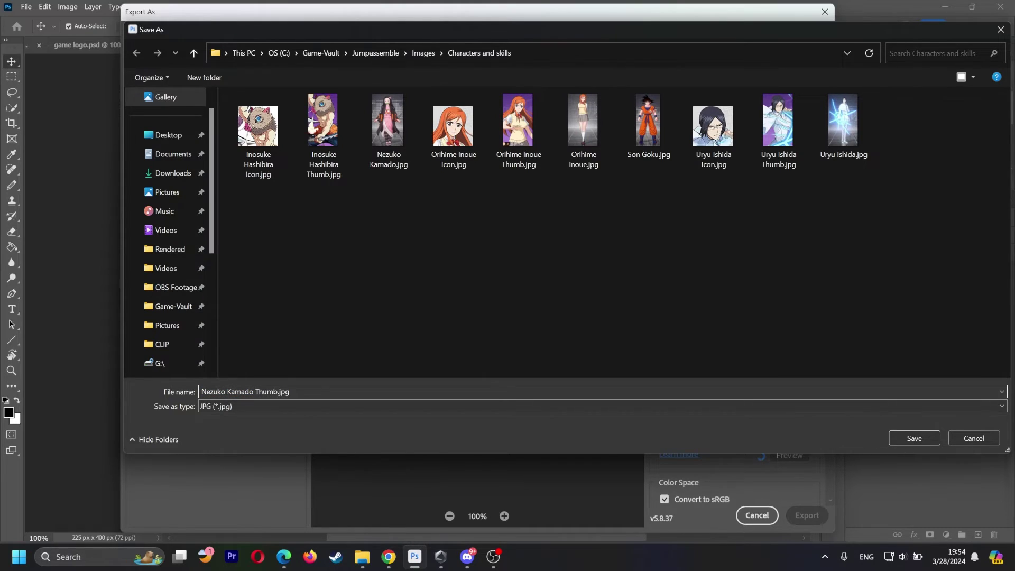
pyautogui.click(909, 436)
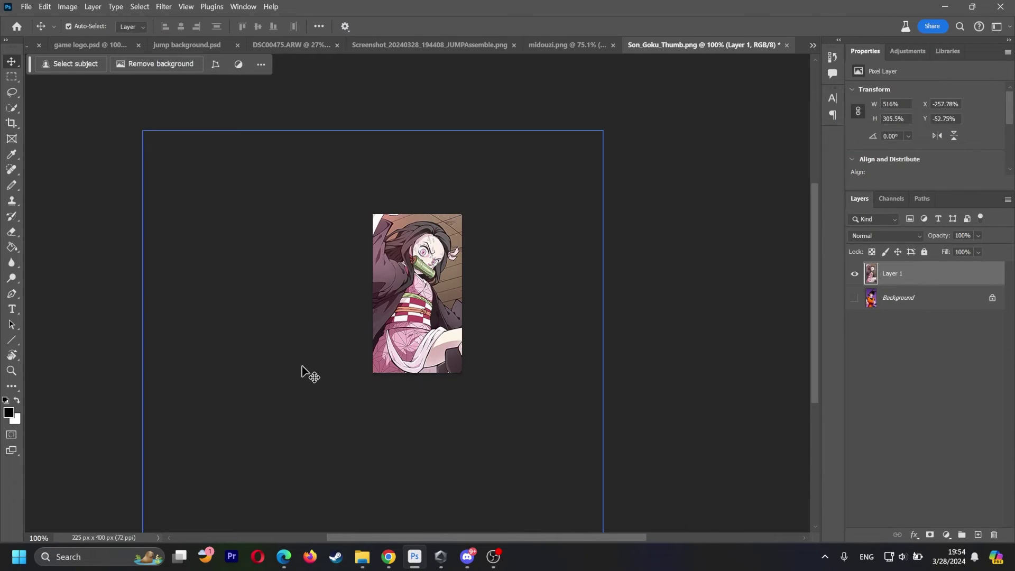
# Switch to the wiki's Characters page in Edge and open Inosuke Hashibira's thumbnail image in a new tab.
pyautogui.click(389, 557)
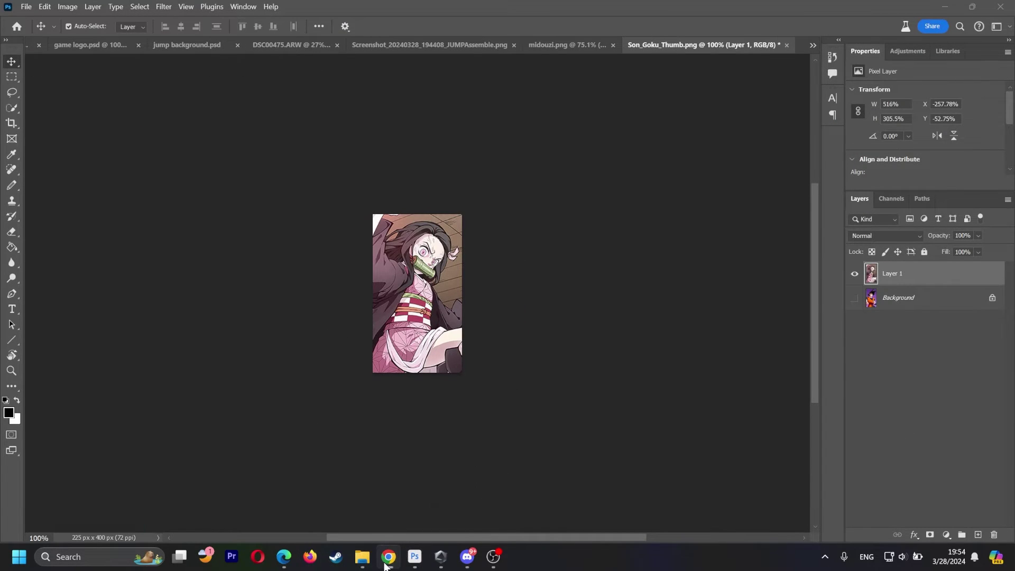
pyautogui.moveTo(284, 556)
pyautogui.click(334, 479)
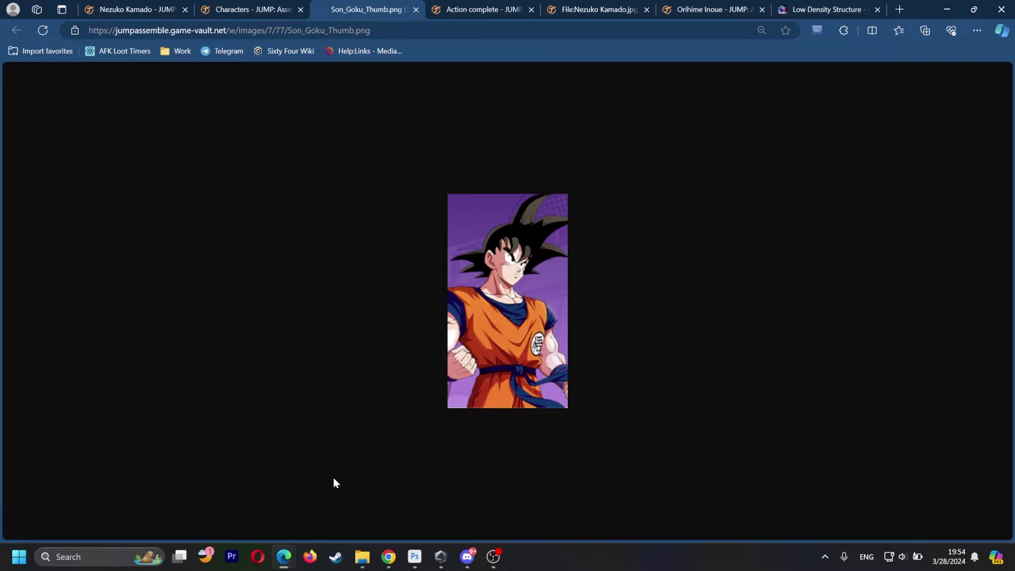
pyautogui.click(292, 16)
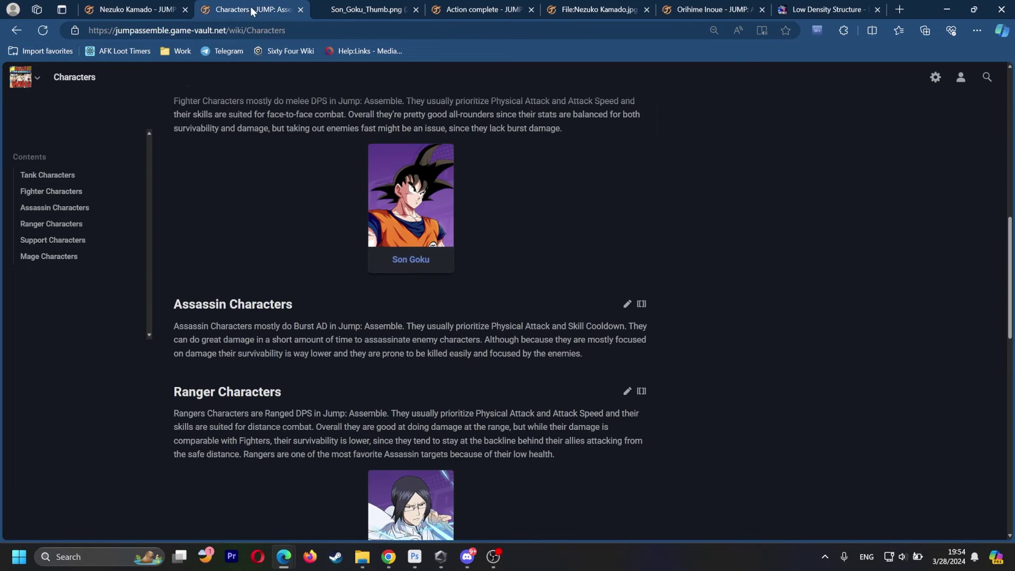
pyautogui.rightClick(413, 195)
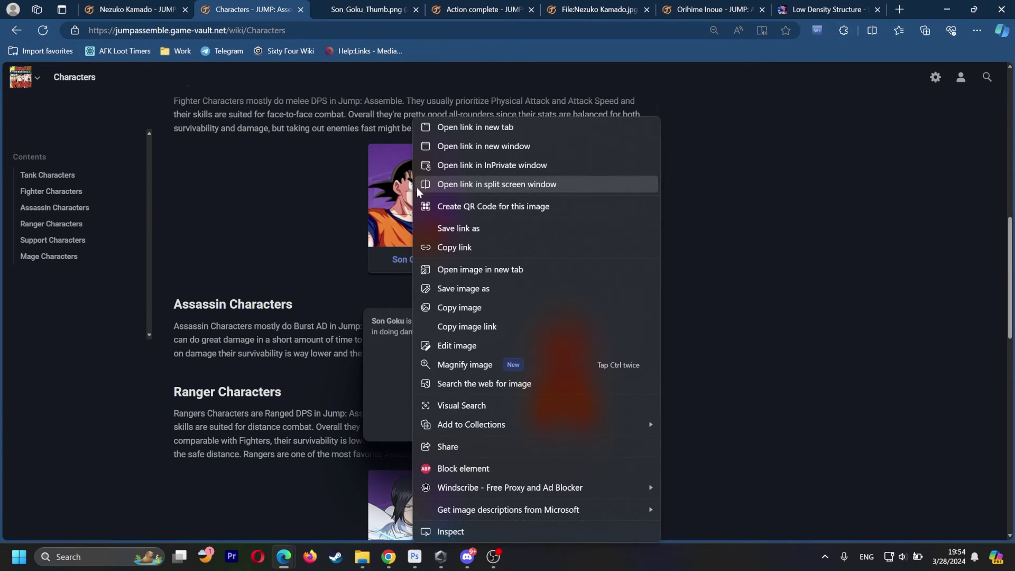
pyautogui.scroll(1, 306, 177)
pyautogui.scroll(5, 307, 176)
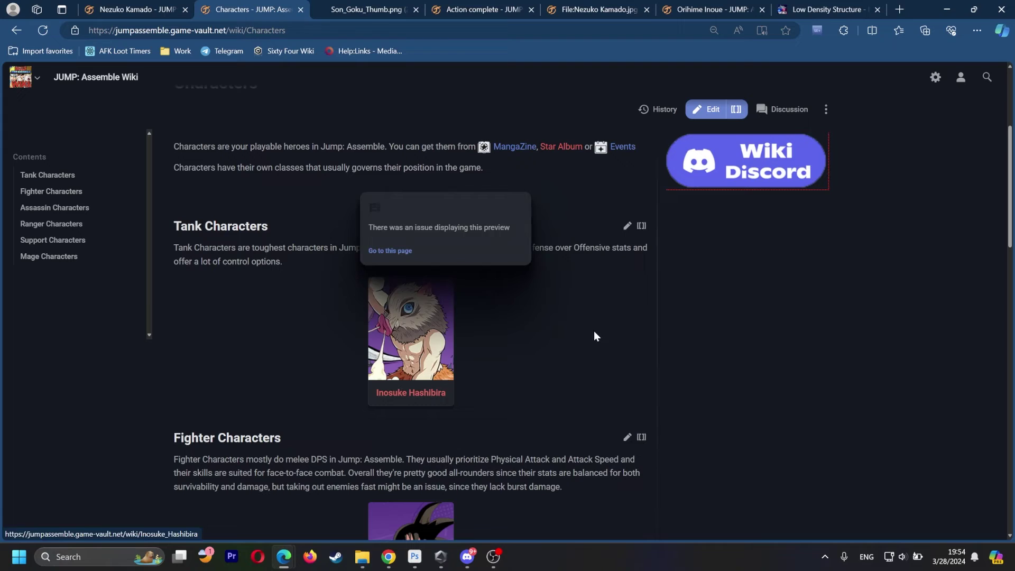
pyautogui.rightClick(403, 334)
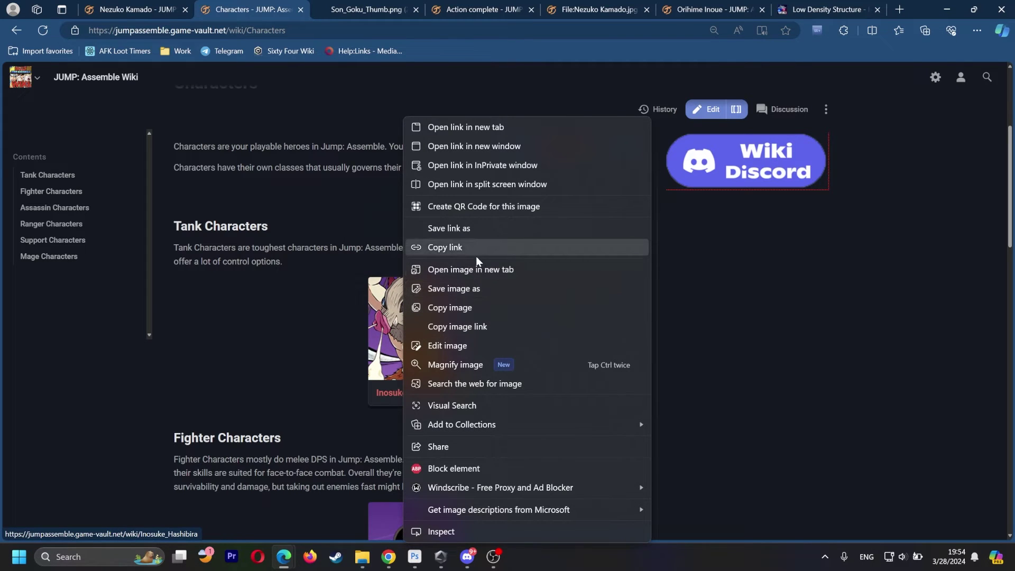
pyautogui.click(465, 271)
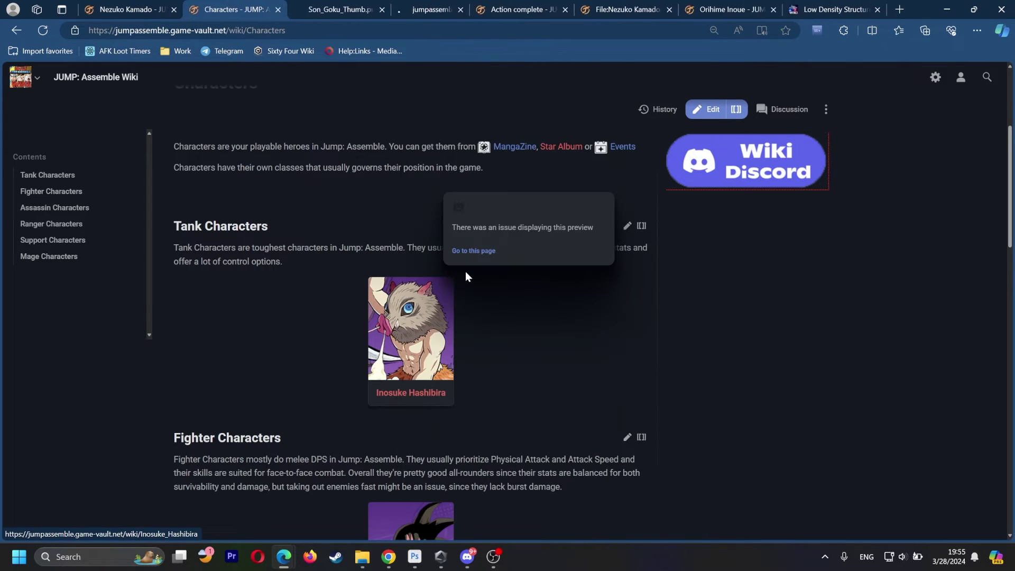
# Compare the full-size Son Goku and Inosuke Hashibira thumbnails.
pyautogui.click(343, 9)
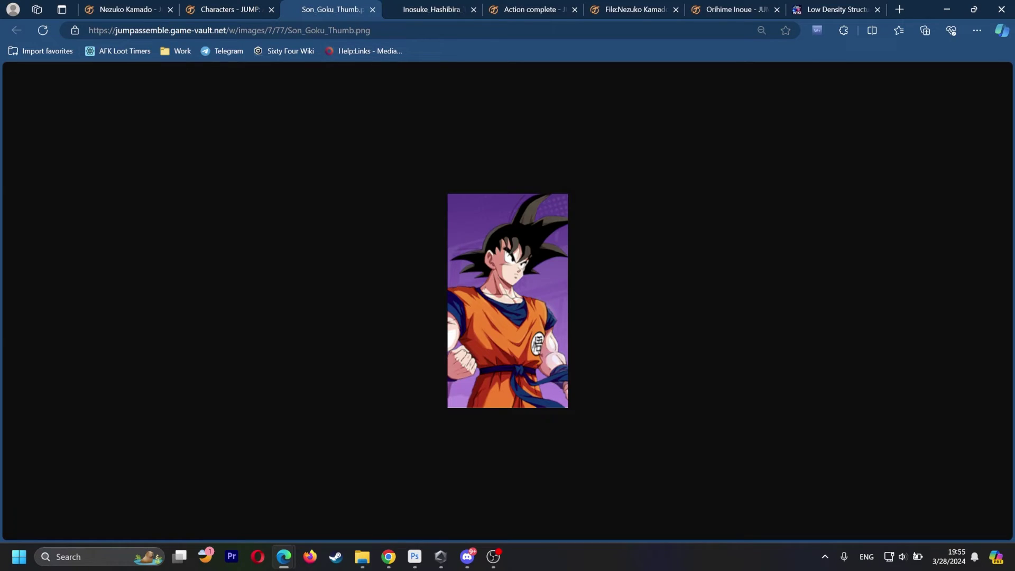
pyautogui.click(419, 9)
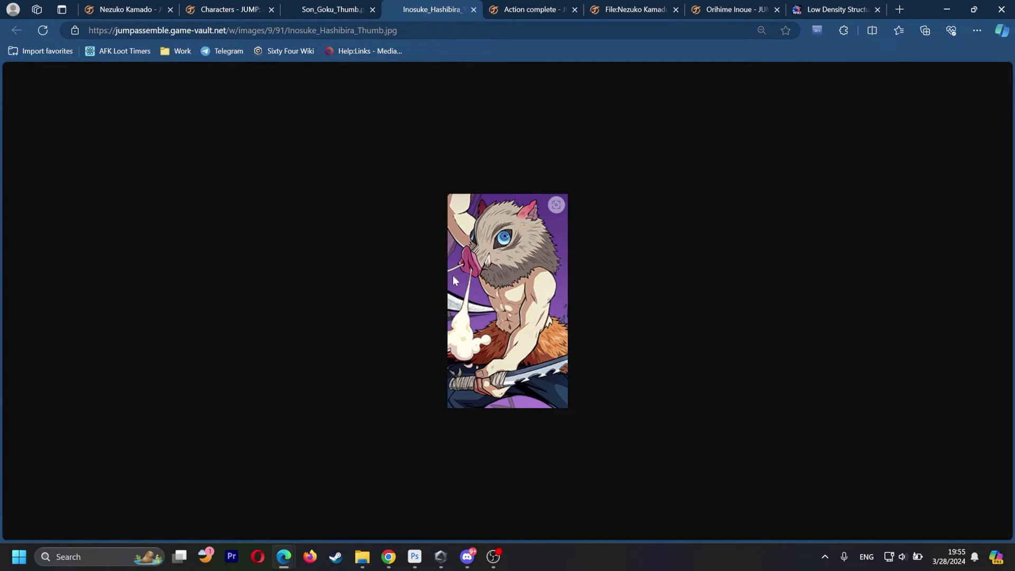
pyautogui.click(329, 8)
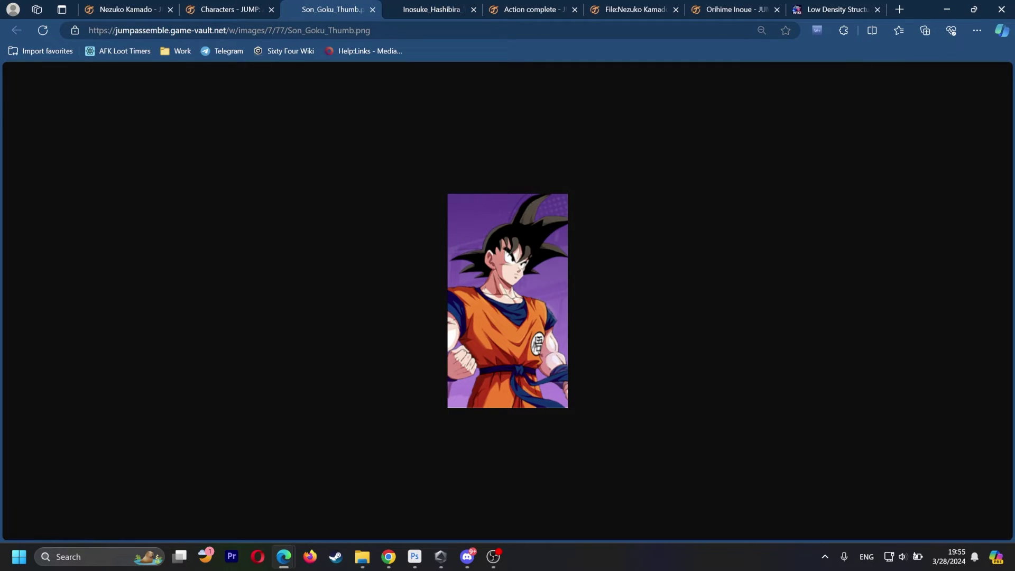
# Open the Characters page source for editing and paste a copy of Son Goku's Card-half block at the end of the Assassin section.
pyautogui.hotkey('ctrl', 'shift', 'Tab')
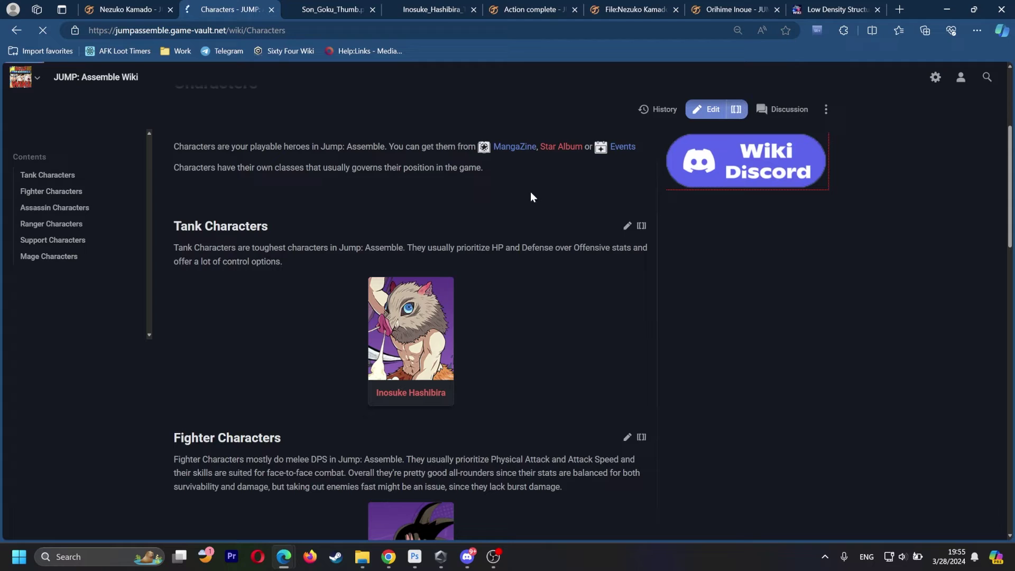
pyautogui.scroll(-1, 531, 192)
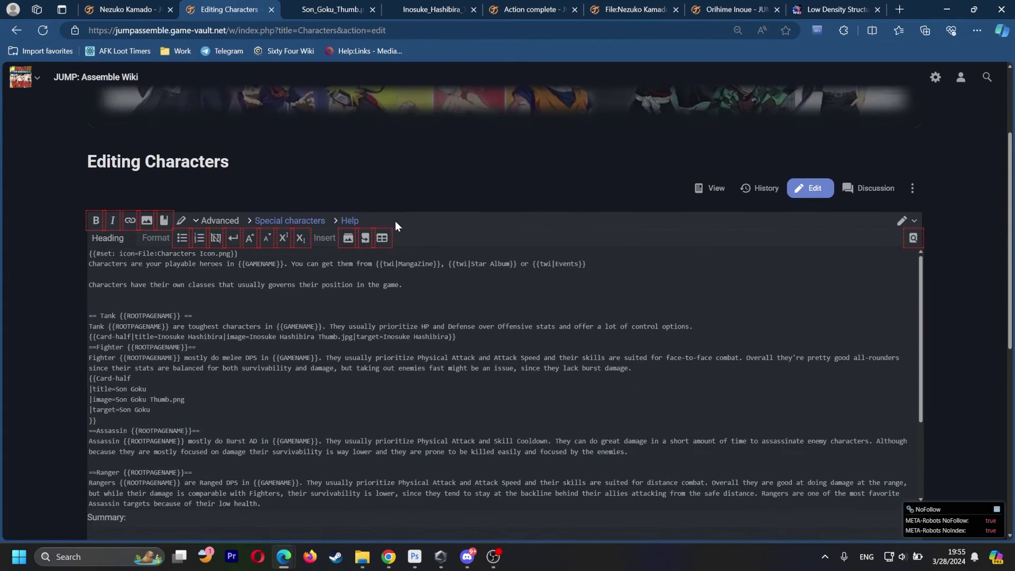
pyautogui.scroll(-3, 506, 299)
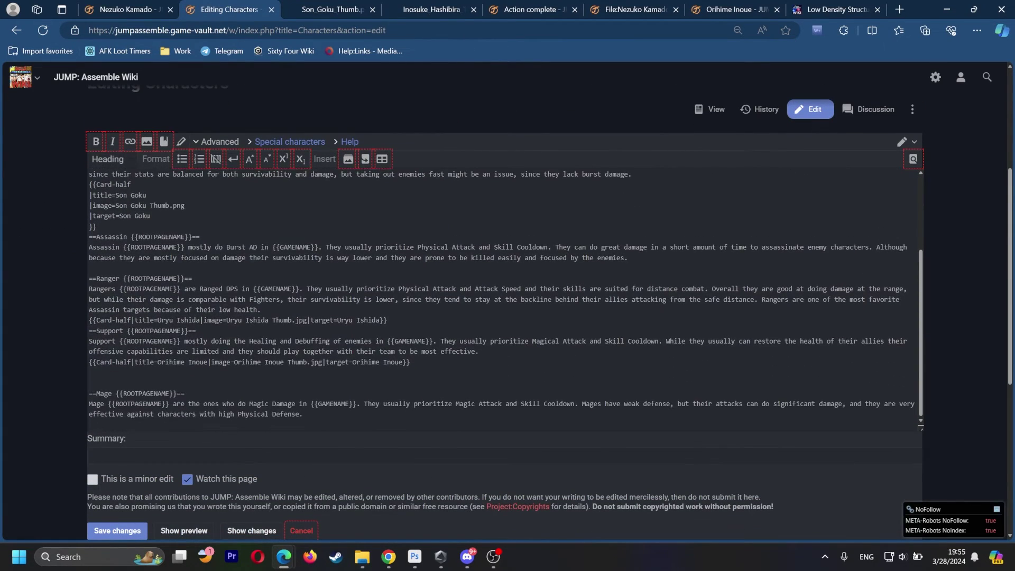
pyautogui.scroll(1, 506, 299)
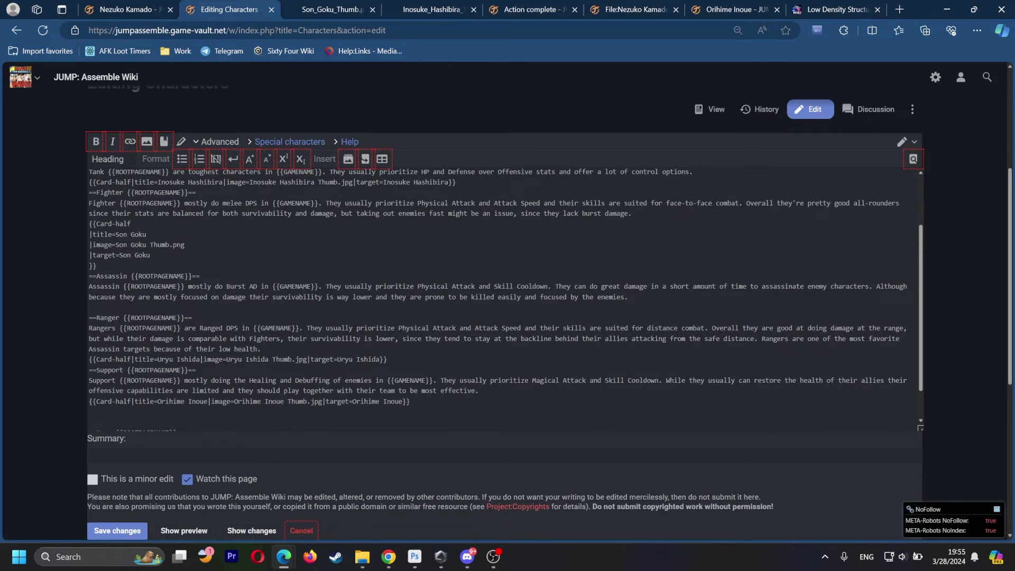
pyautogui.moveTo(97, 266); pyautogui.dragTo(69, 221)
pyautogui.hotkey('ctrl', 'c')
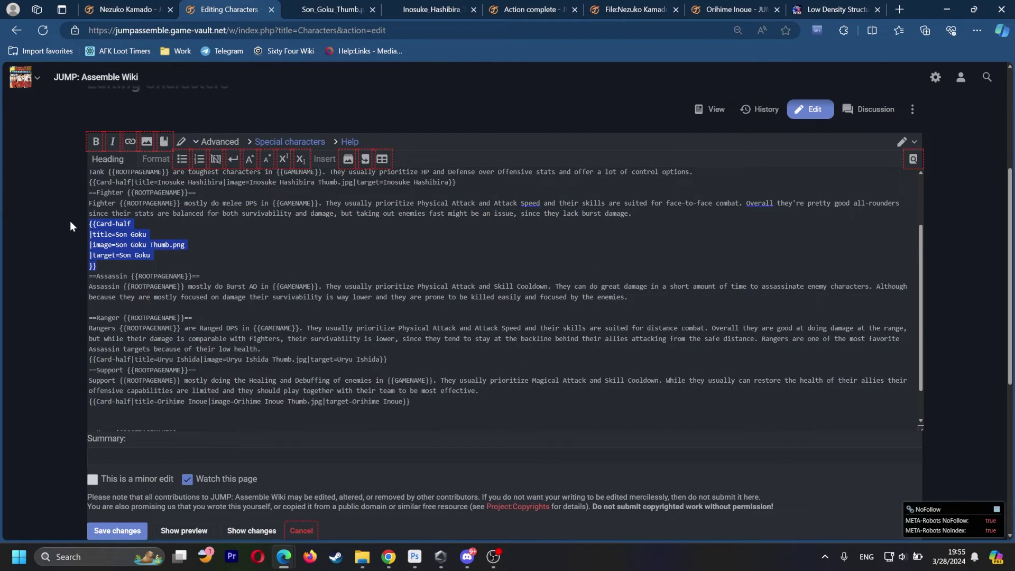
pyautogui.click(89, 307)
pyautogui.hotkey('ctrl', 'v')
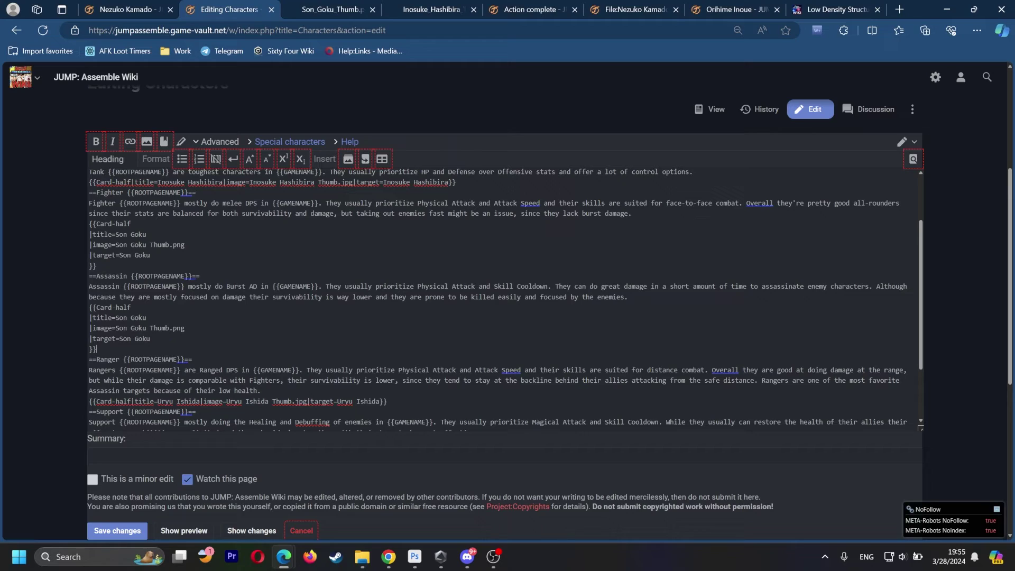
# Set the Assassin card's title and target to Nezuko Kamado and its image to Nezuko Kamado Thumb.png.
pyautogui.doubleClick(138, 317)
pyautogui.write('Nezuko Kamado')
pyautogui.hotkey('ctrl', 'shift', 'Left')
pyautogui.hotkey('ctrl', 'shift', 'Left')
pyautogui.hotkey('ctrl', 'c')
pyautogui.press('Down')
pyautogui.hotkey('ctrl', 'shift', 'Right')
pyautogui.hotkey('ctrl', 'shift', 'Right')
pyautogui.hotkey('ctrl', 'v')
pyautogui.press('Down')
pyautogui.hotkey('ctrl', 'shift', 'Left')
pyautogui.hotkey('ctrl', 'shift', 'Left')
pyautogui.hotkey('ctrl', 'v')
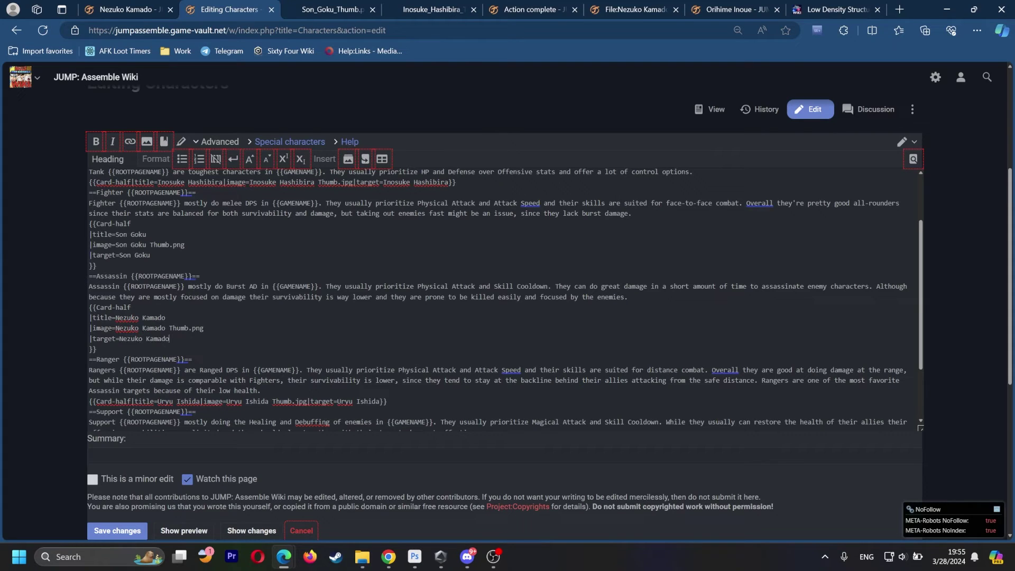
# Preview the edited Characters page and check Nezuko's card in the Assassin section.
pyautogui.scroll(-3, 185, 413)
pyautogui.click(184, 531)
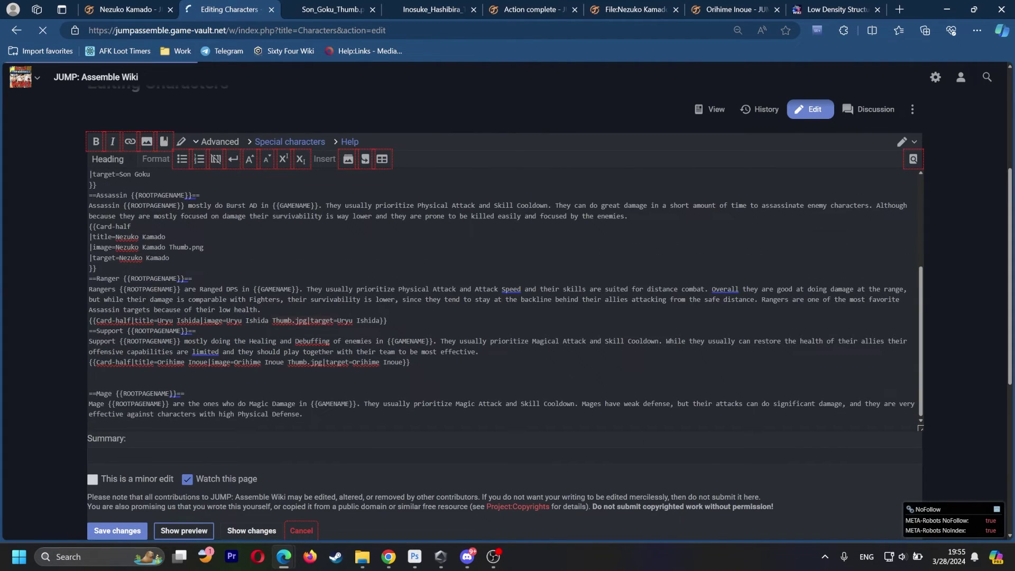
pyautogui.scroll(-15, 373, 272)
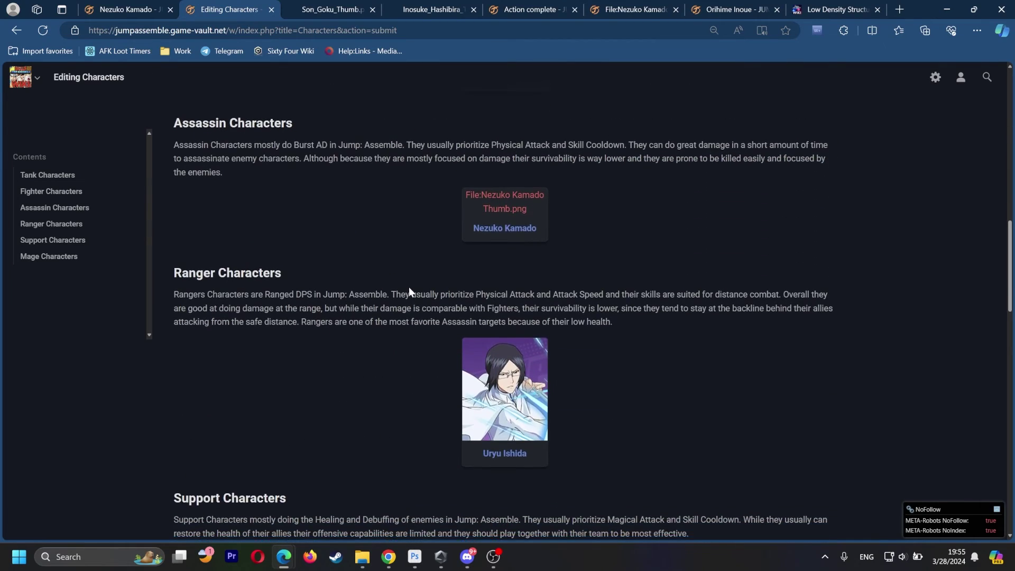
# Change the image of Nezuko's card to Nezuko Kamado Thumb.jpg and preview the page again.
pyautogui.scroll(-10, 475, 259)
pyautogui.scroll(5, 260, 220)
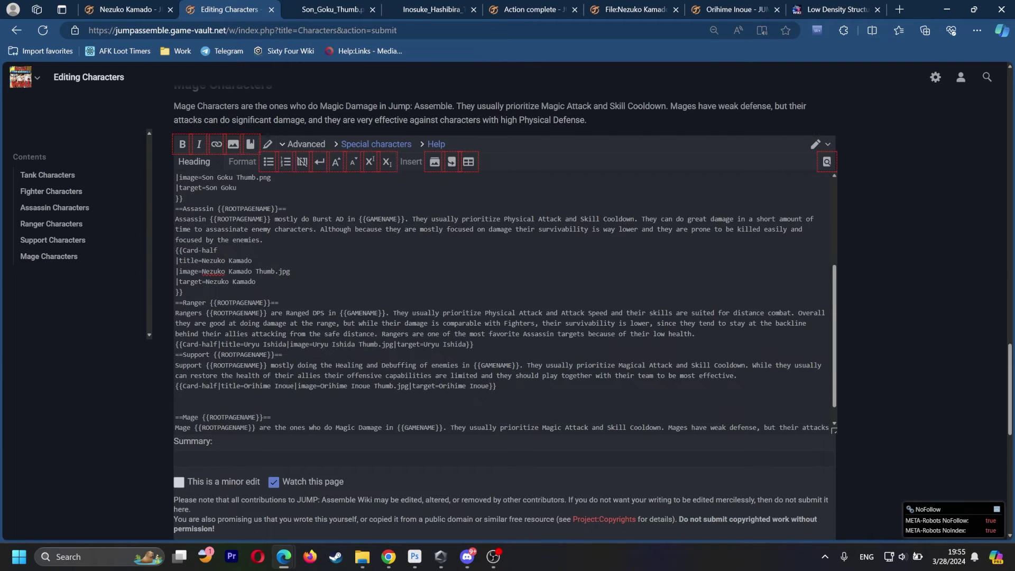
pyautogui.scroll(-5, 370, 370)
pyautogui.click(270, 264)
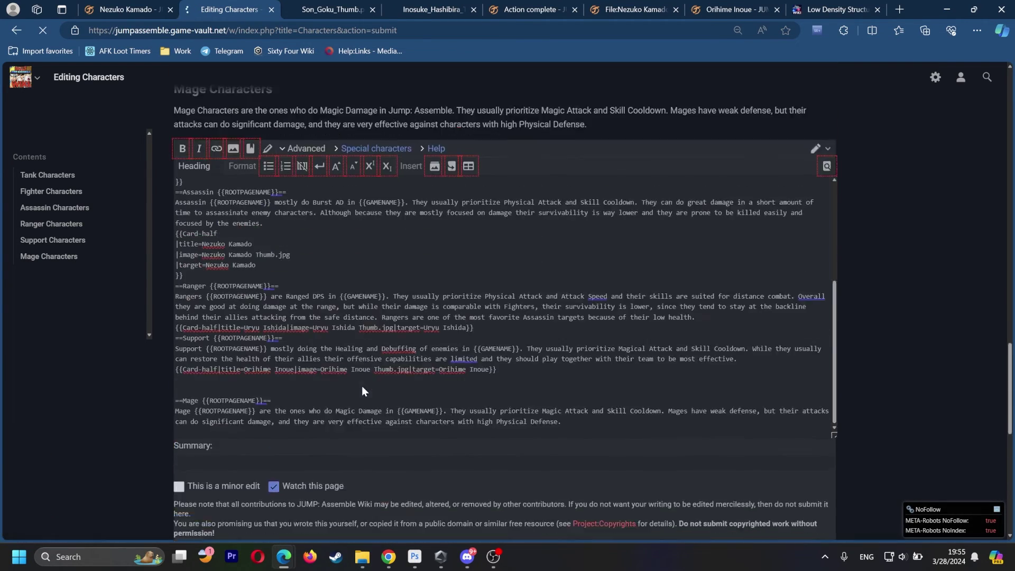
pyautogui.scroll(-15, 406, 300)
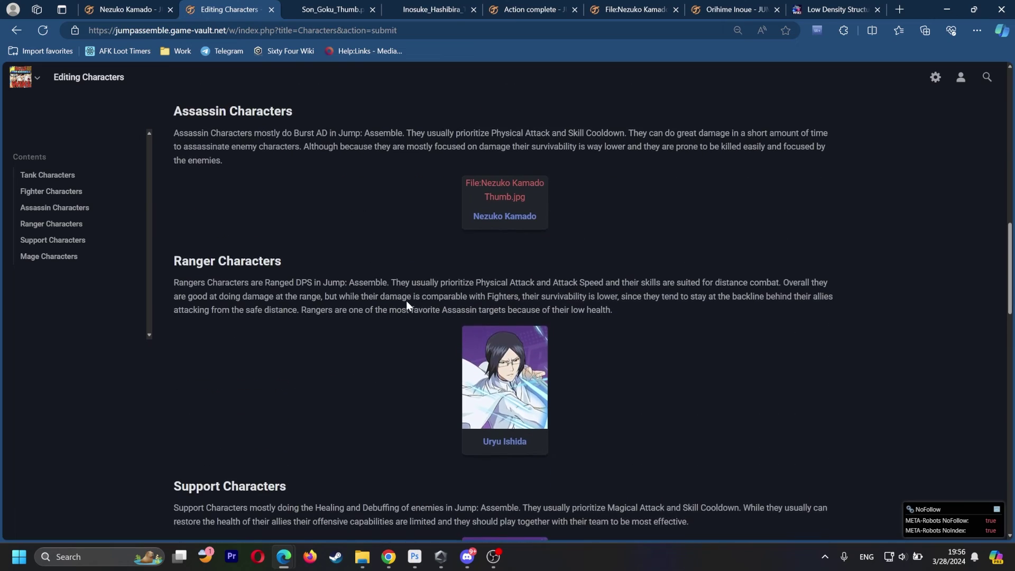
# Open the wiki's Upload file page in the Action complete tab and upload Nezuko Kamado Thumb.jpg.
pyautogui.scroll(1, 406, 300)
pyautogui.click(61, 274)
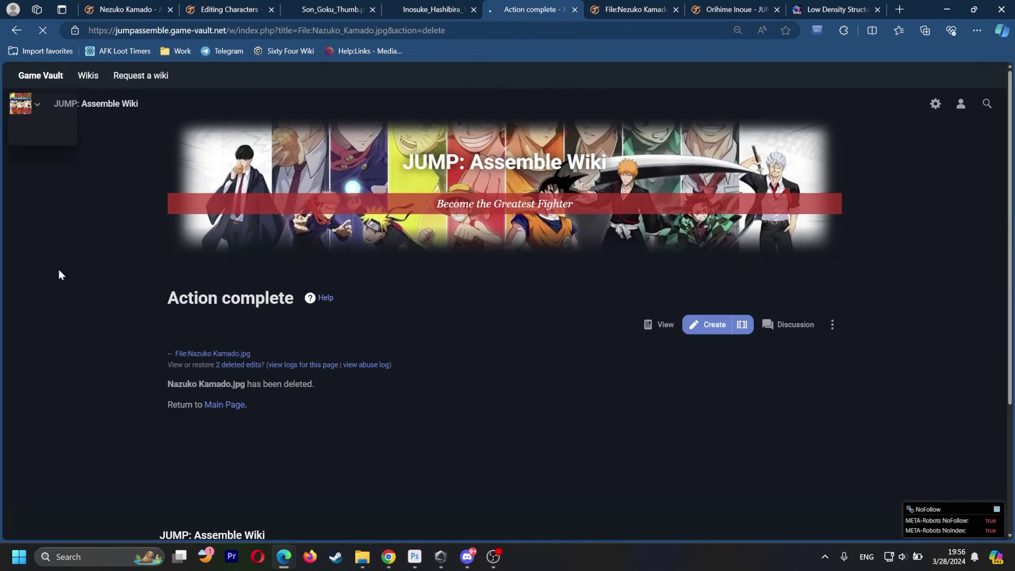
pyautogui.scroll(-5, 309, 332)
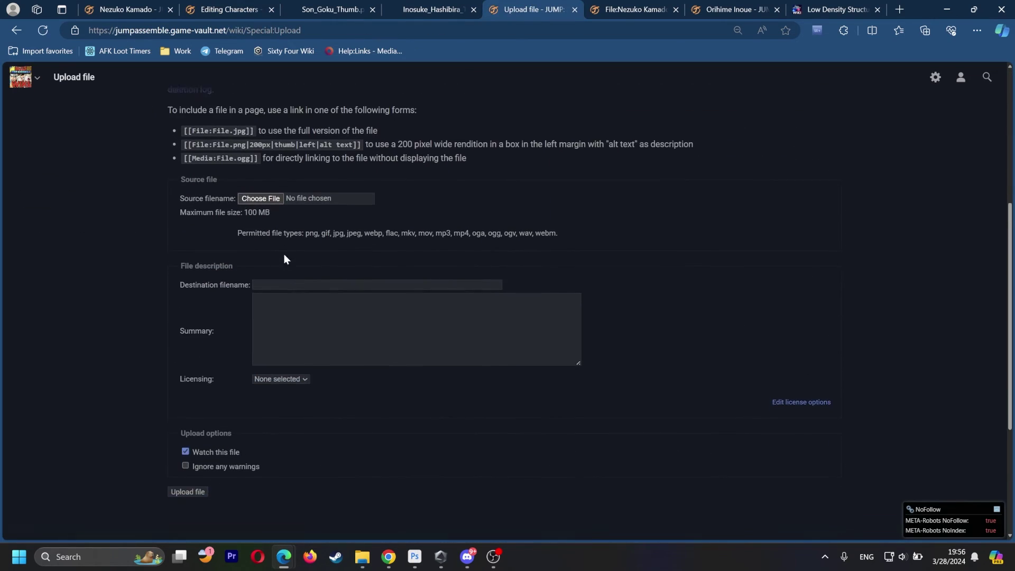
pyautogui.click(264, 192)
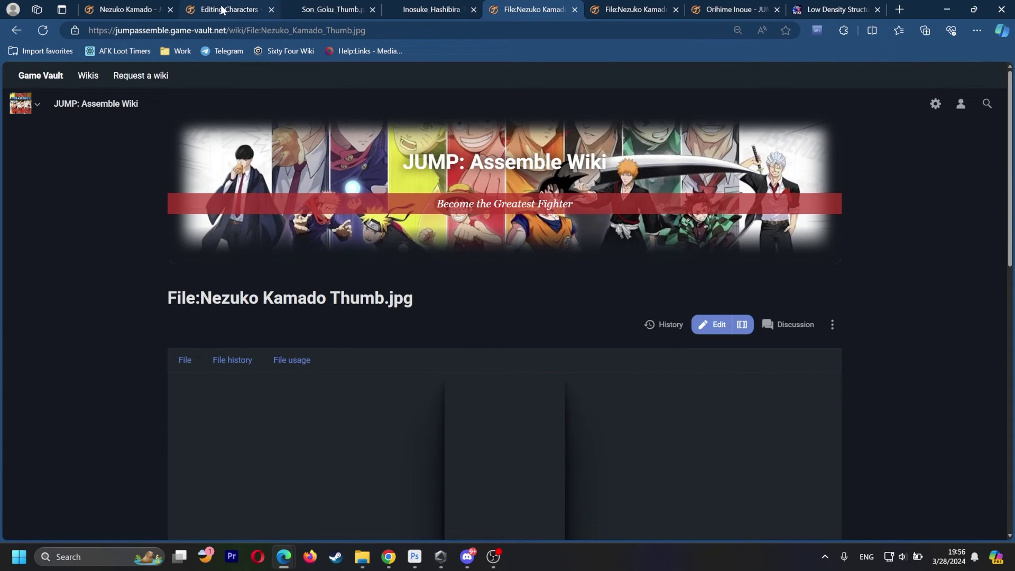
# Return to the Characters page edit, refresh its preview and check Nezuko Kamado's card image in the Assassin section.
pyautogui.click(222, 9)
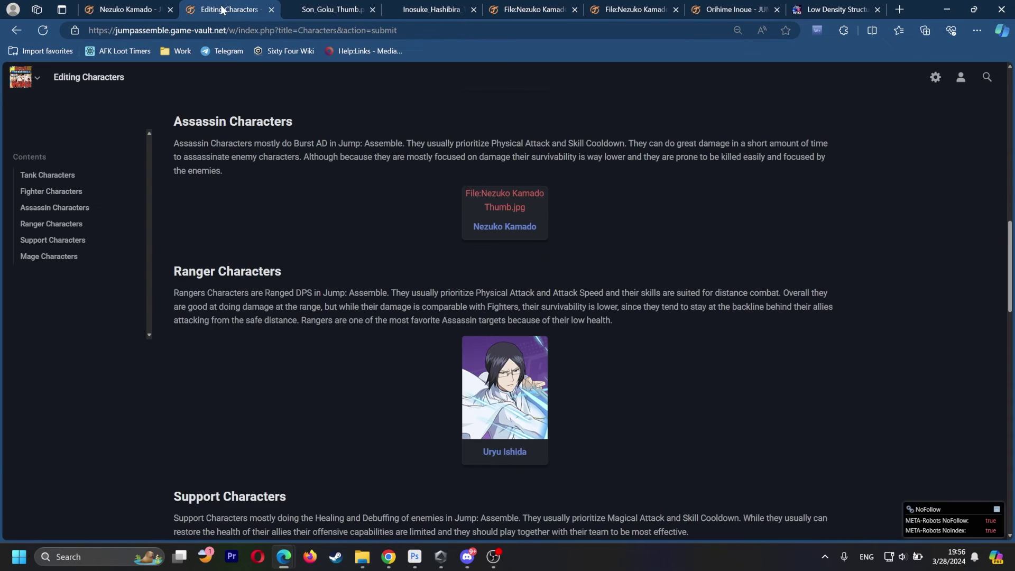
pyautogui.scroll(-10, 280, 289)
pyautogui.scroll(2, 280, 286)
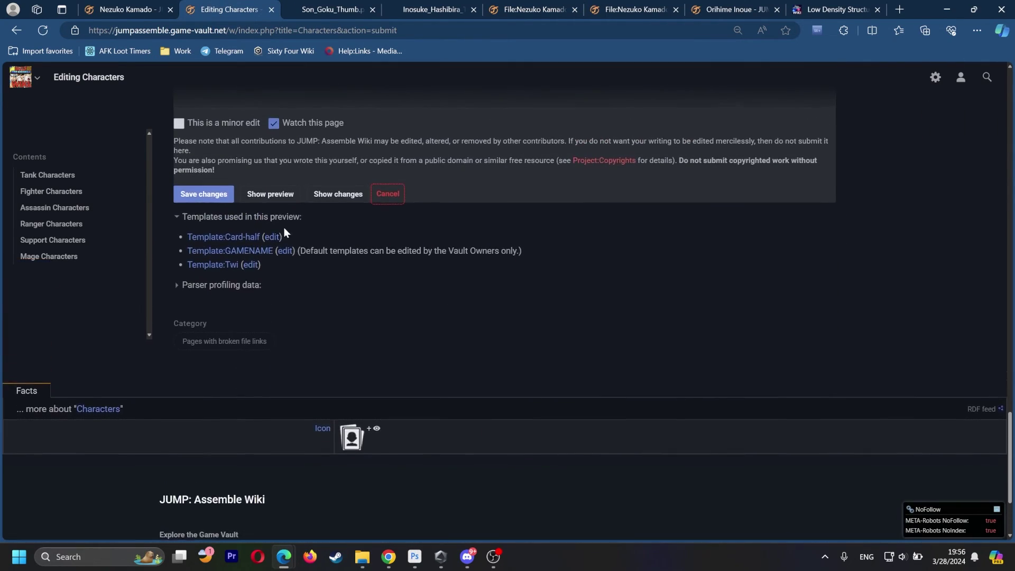
pyautogui.click(276, 195)
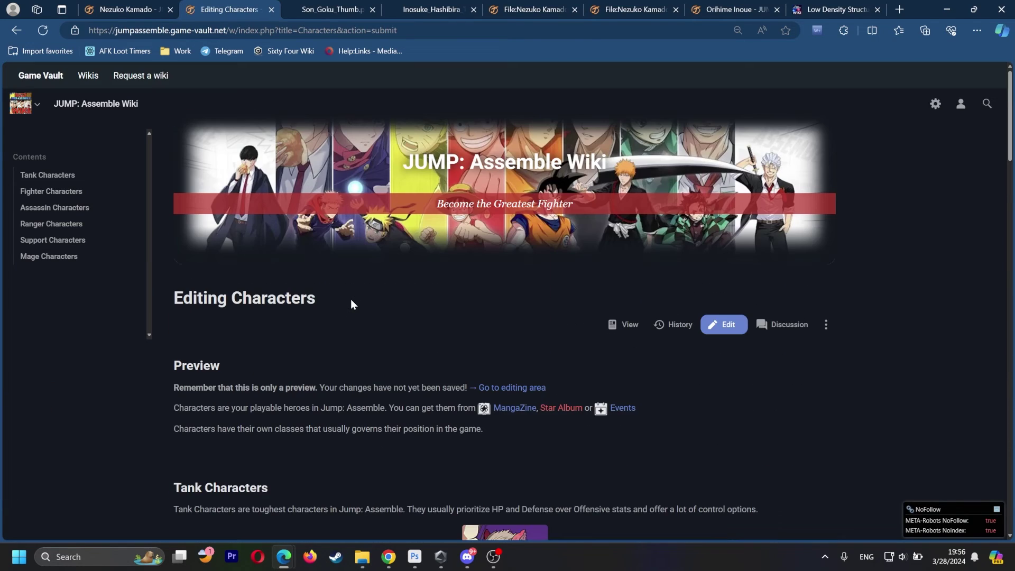
pyautogui.scroll(-10, 351, 299)
pyautogui.scroll(-5, 350, 299)
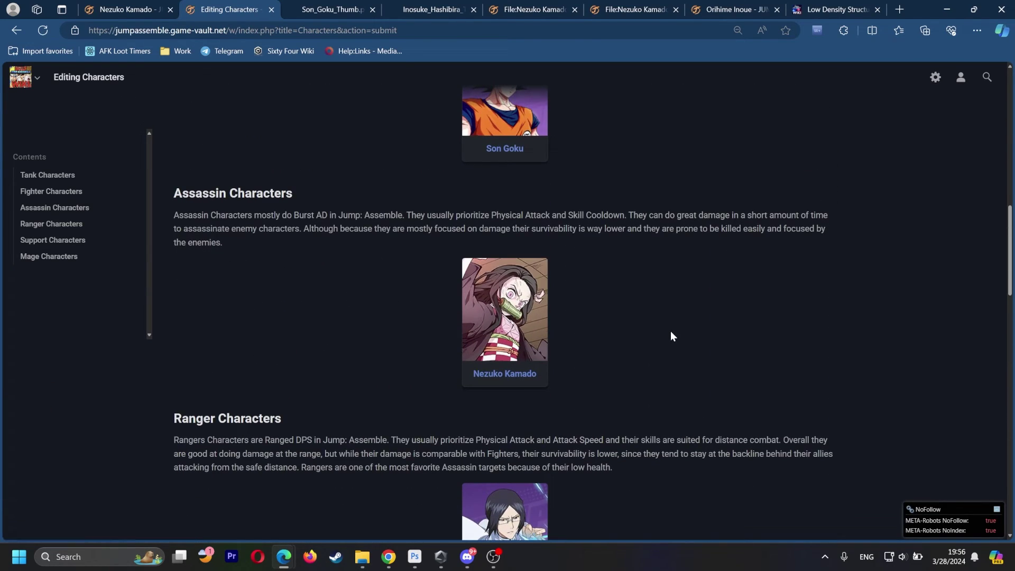
# Save the Characters page with Nezuko Kamado's card in the Assassin section.
pyautogui.scroll(-15, 436, 260)
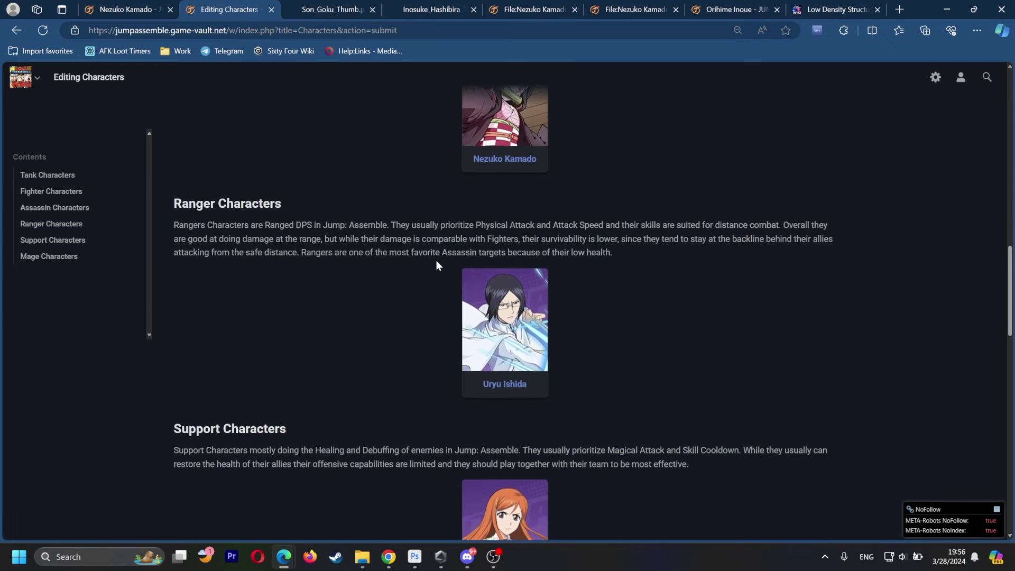
pyautogui.scroll(-4, 436, 317)
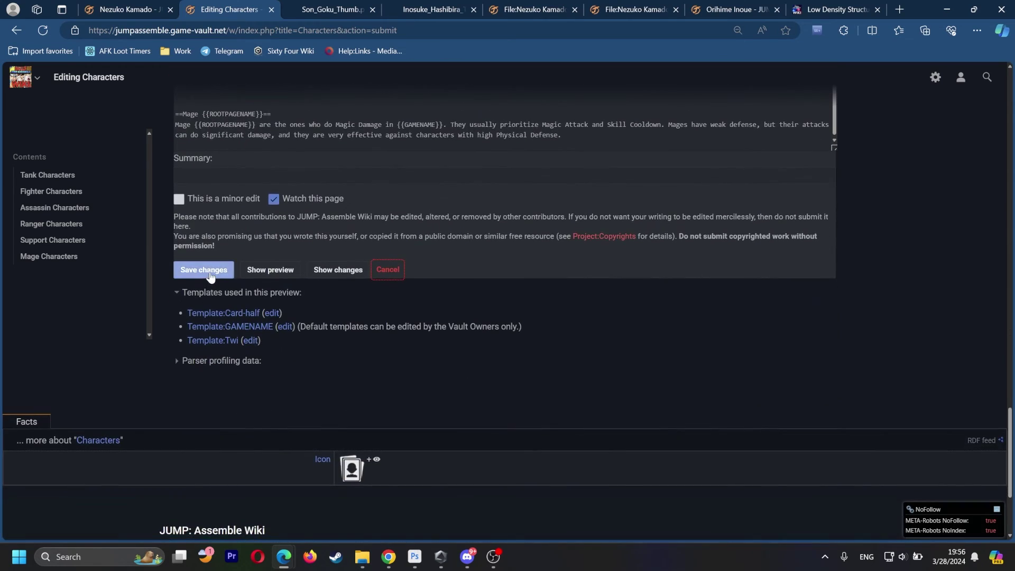
pyautogui.click(203, 270)
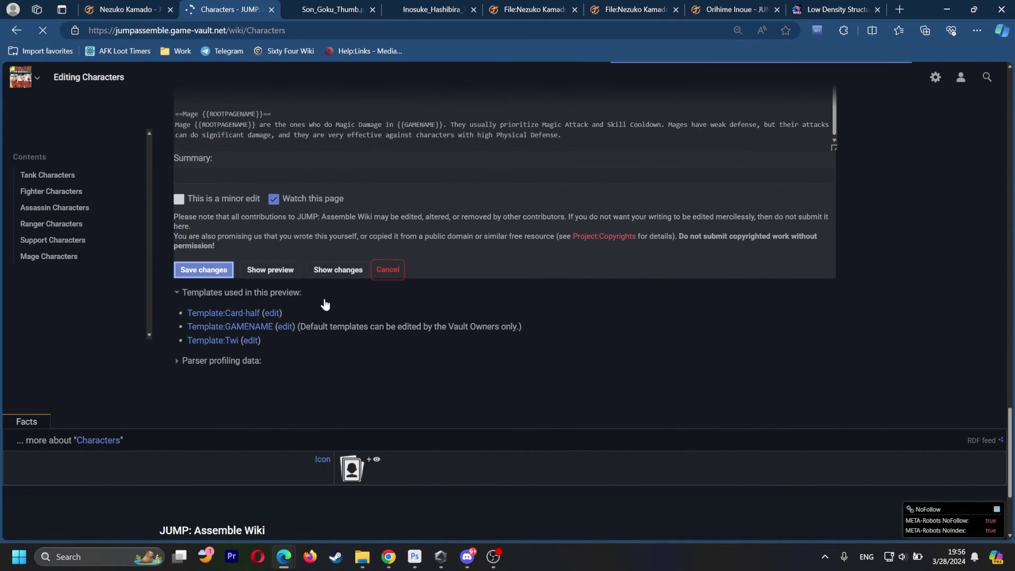
pyautogui.scroll(-8, 324, 299)
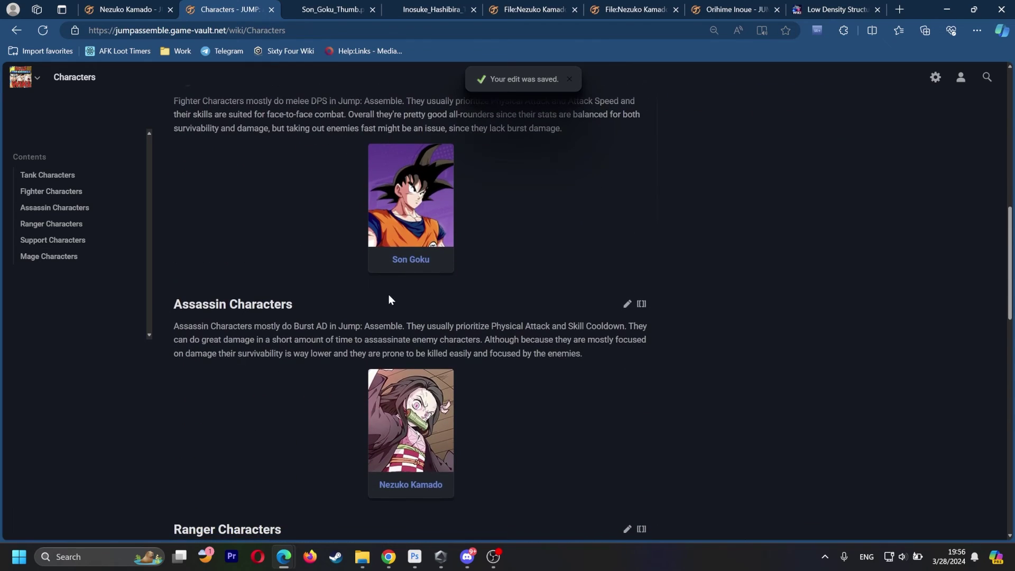
# Examine the character cards on the saved Characters page, including the link previews for Nezuko Kamado and Inosuke Hashibira.
pyautogui.moveTo(413, 290)
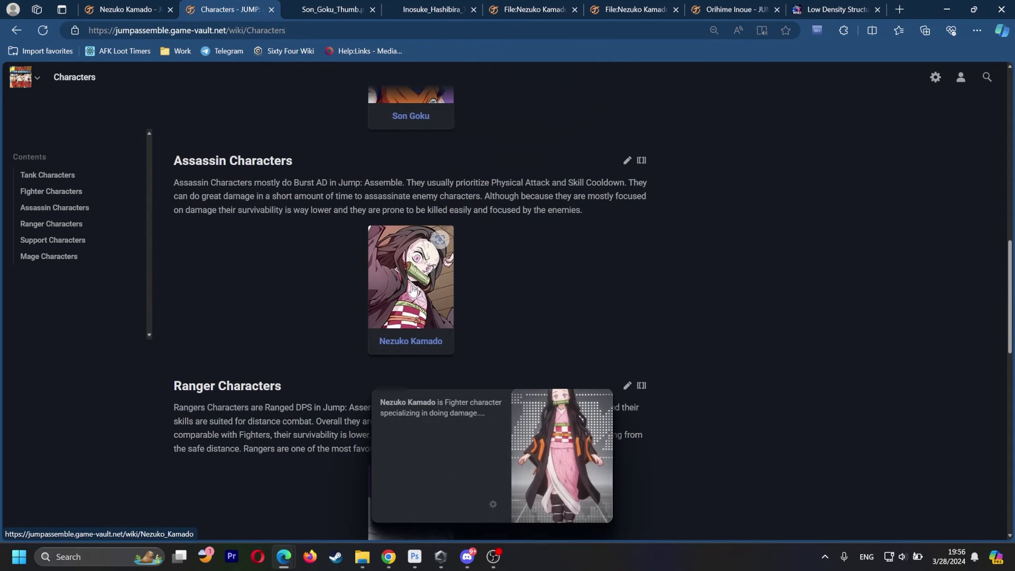
pyautogui.scroll(7, 417, 161)
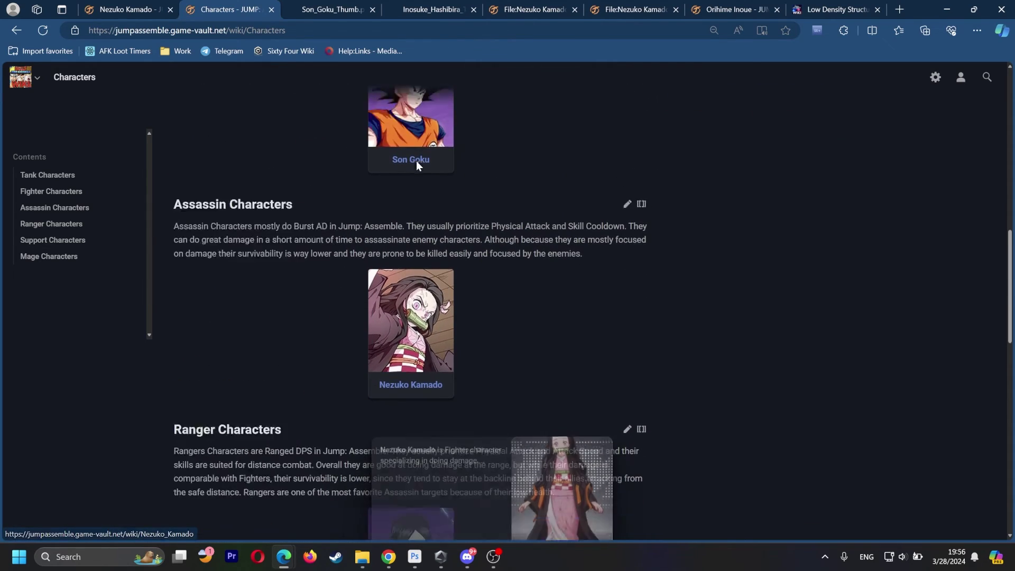
pyautogui.scroll(-6, 417, 161)
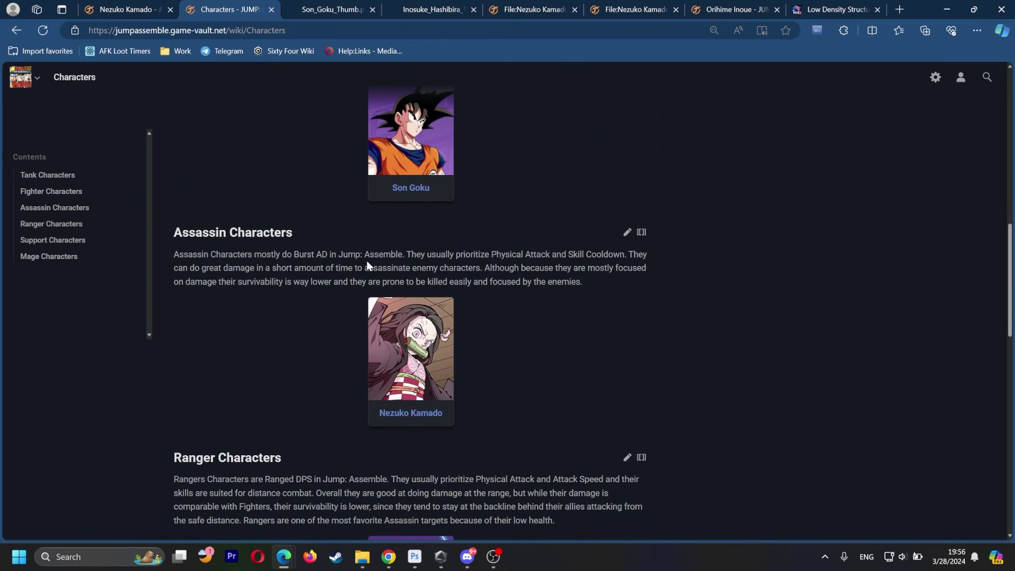
pyautogui.scroll(10, 366, 262)
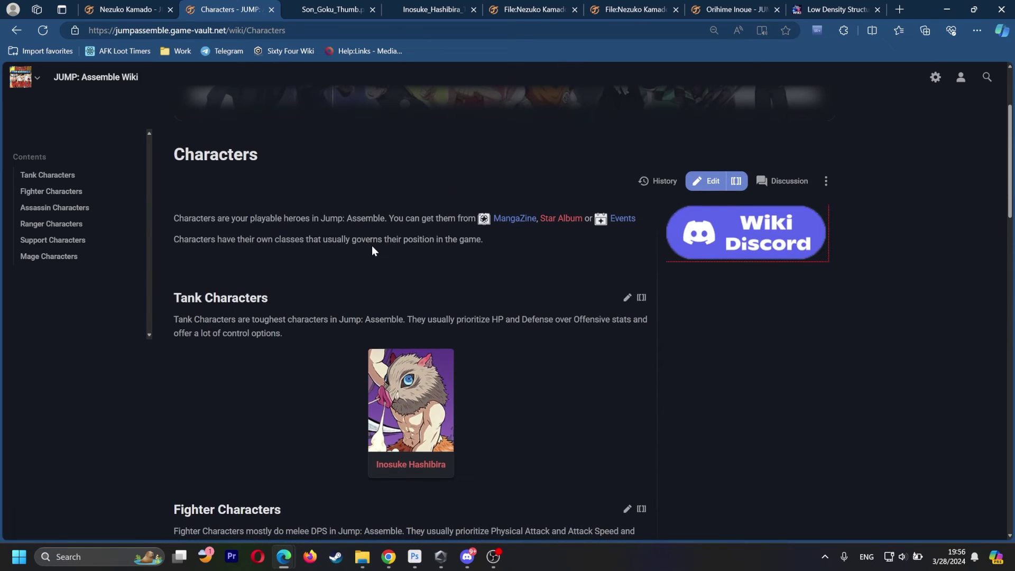
pyautogui.scroll(-8, 372, 250)
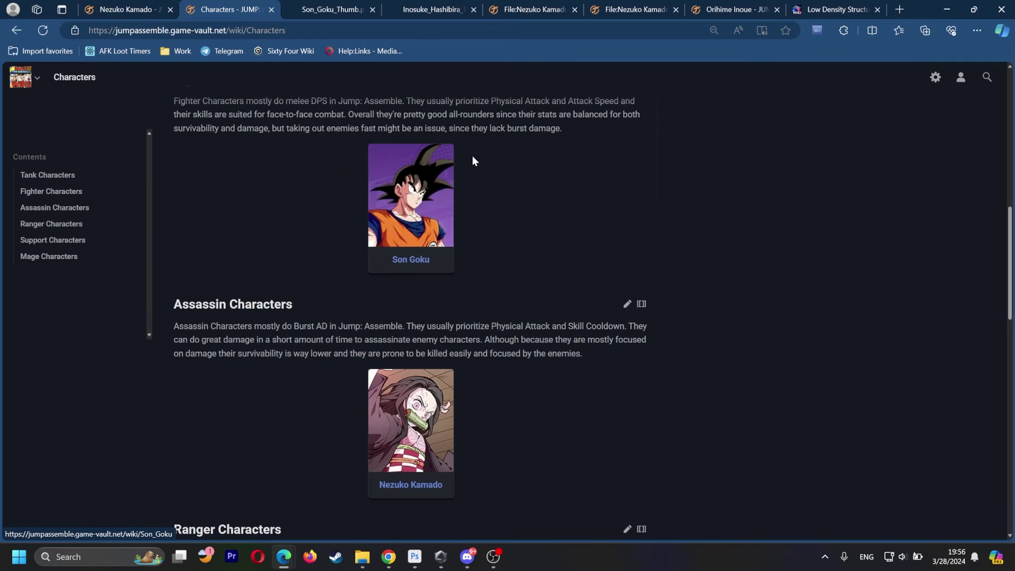
pyautogui.scroll(-7, 261, 324)
pyautogui.scroll(3, 560, 205)
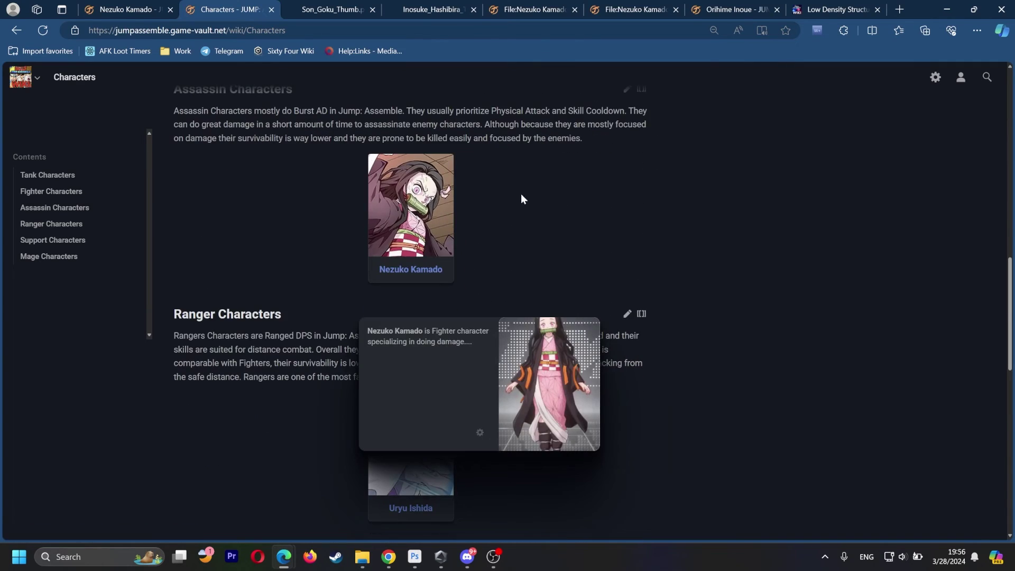
pyautogui.scroll(3, 448, 205)
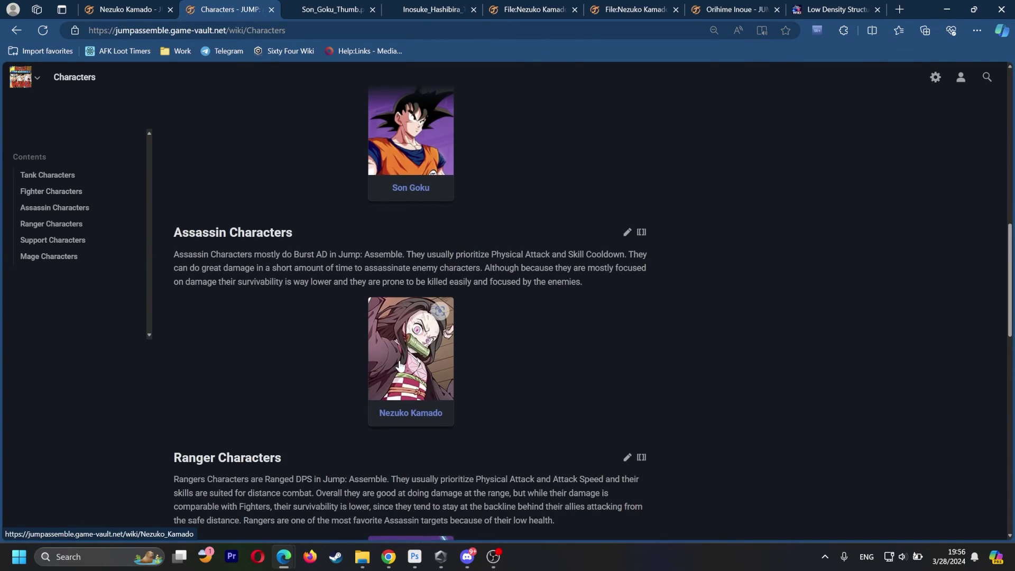
pyautogui.moveTo(410, 422)
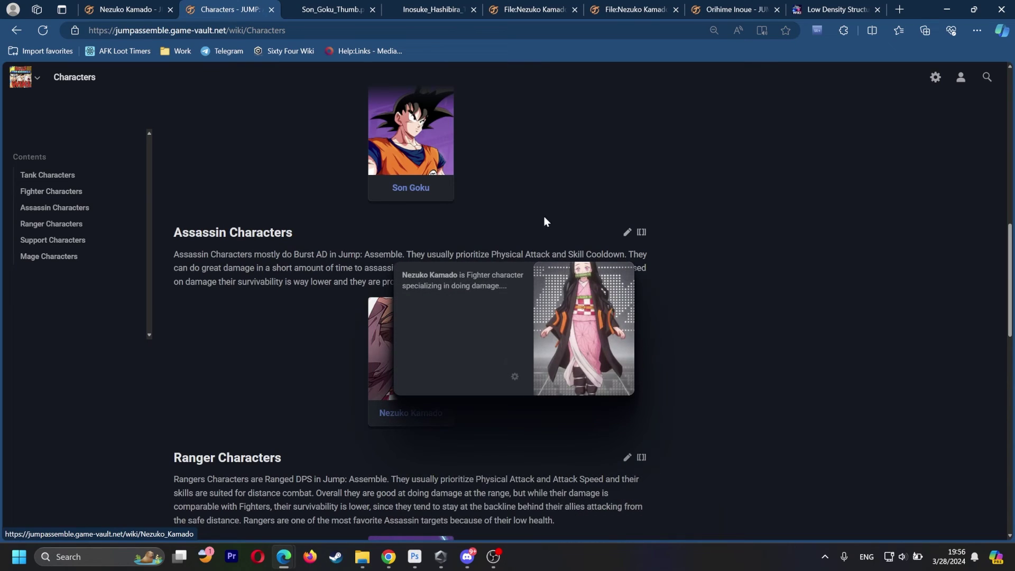
pyautogui.moveTo(414, 368)
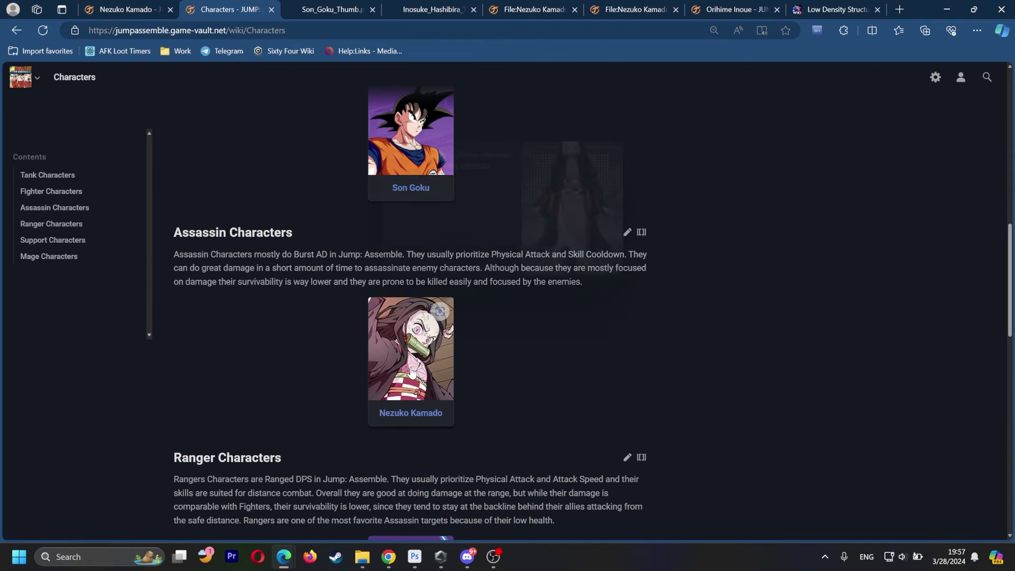
pyautogui.scroll(8, 412, 371)
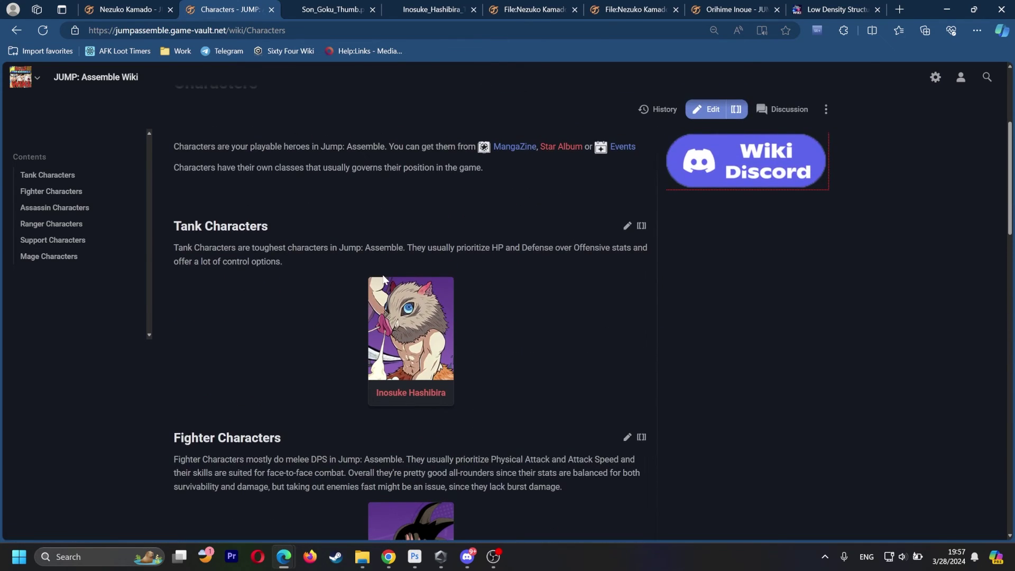
pyautogui.scroll(-3, 422, 267)
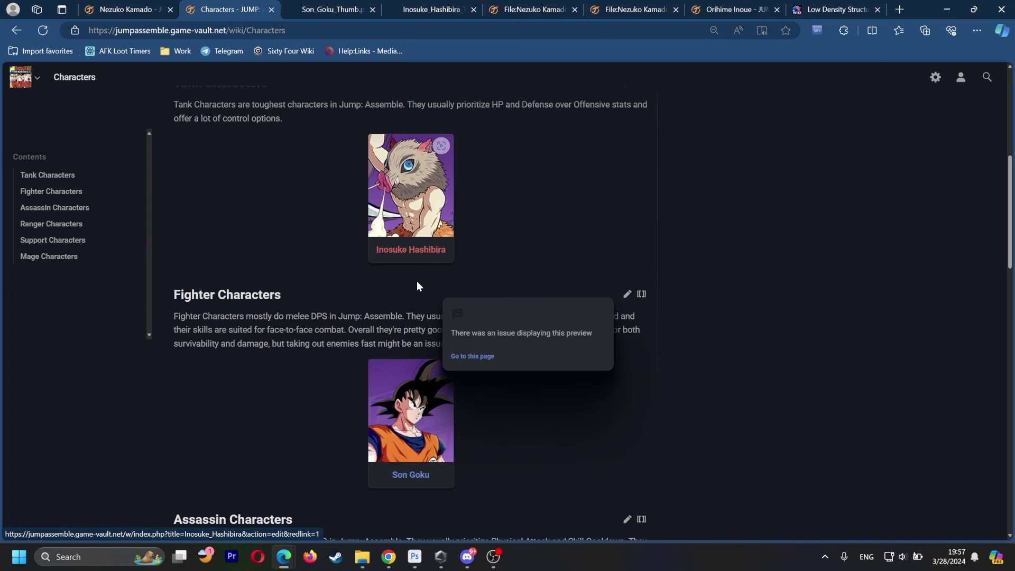
pyautogui.scroll(-8, 415, 259)
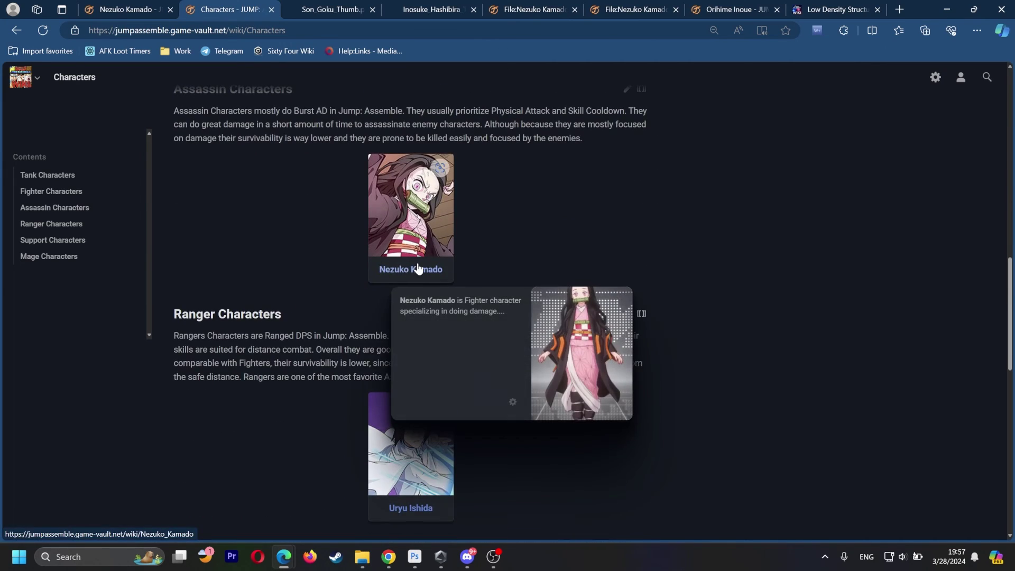
pyautogui.scroll(8, 434, 256)
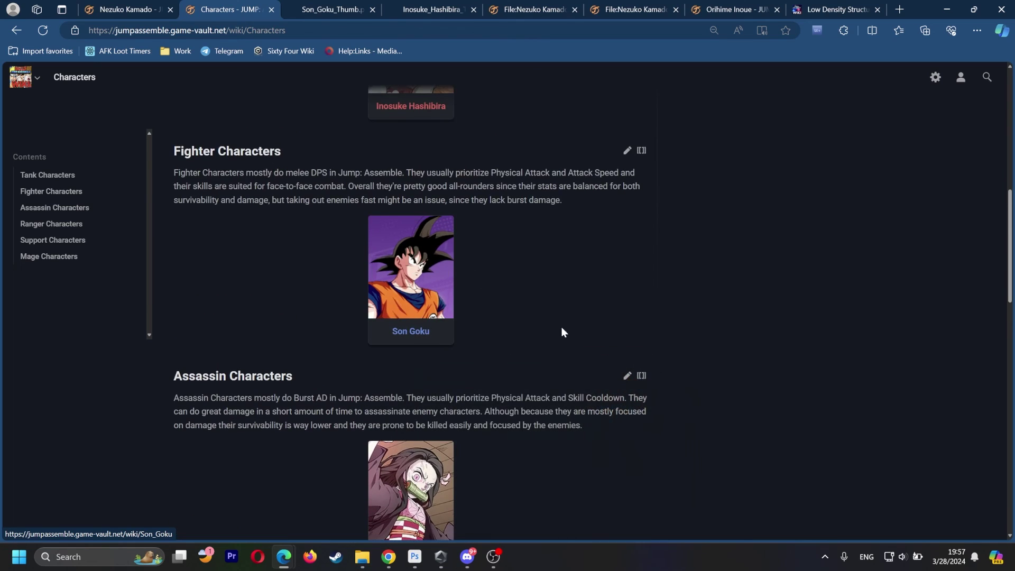
# Open the missing Inosuke Hashibira page in a new tab from its Tank card and paste Nezuko Kamado's page source into the editor.
pyautogui.middleClick(379, 249)
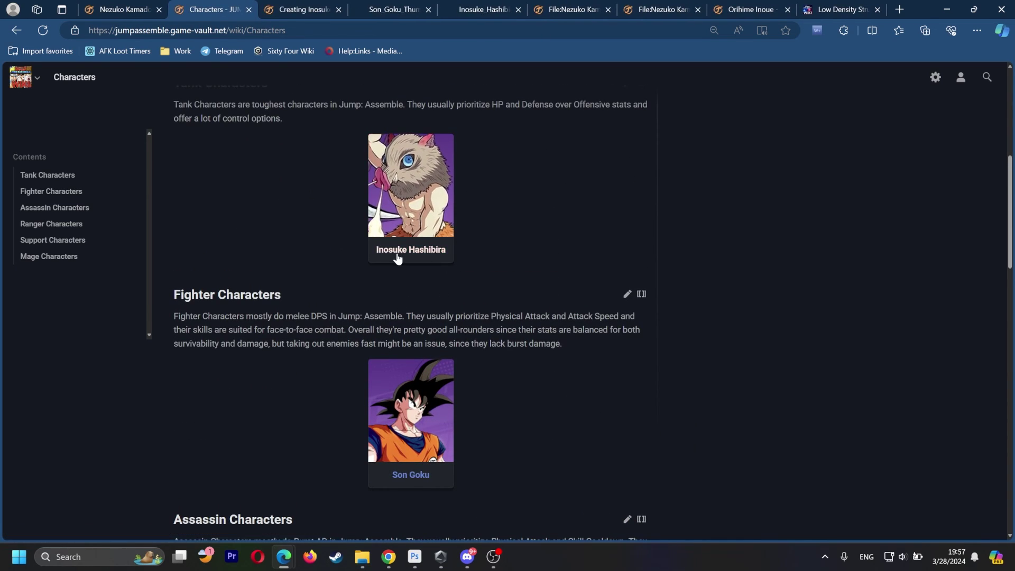
pyautogui.click(299, 11)
pyautogui.scroll(-3, 349, 236)
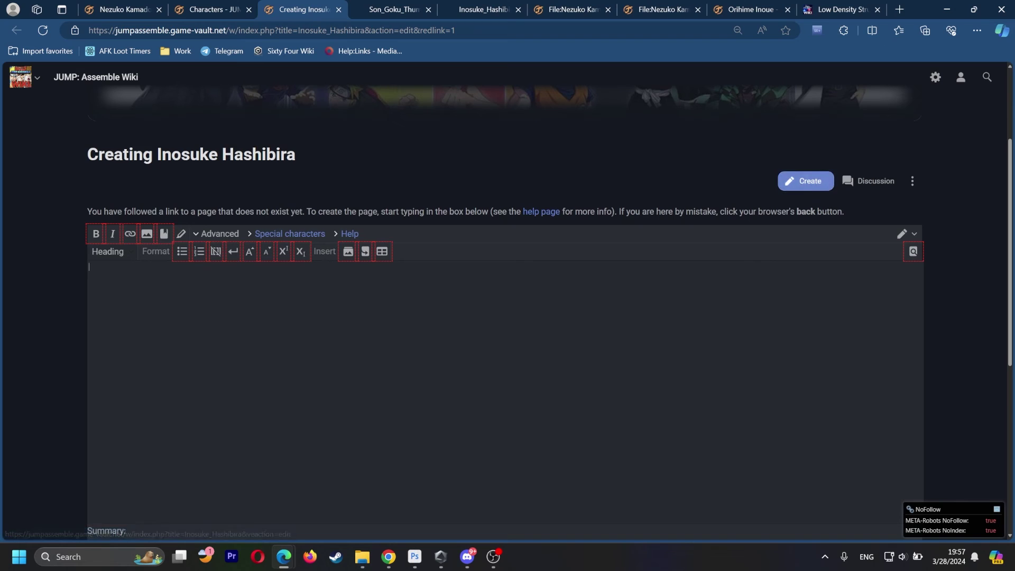
pyautogui.hotkey('ctrl', 'v')
pyautogui.scroll(10, 502, 391)
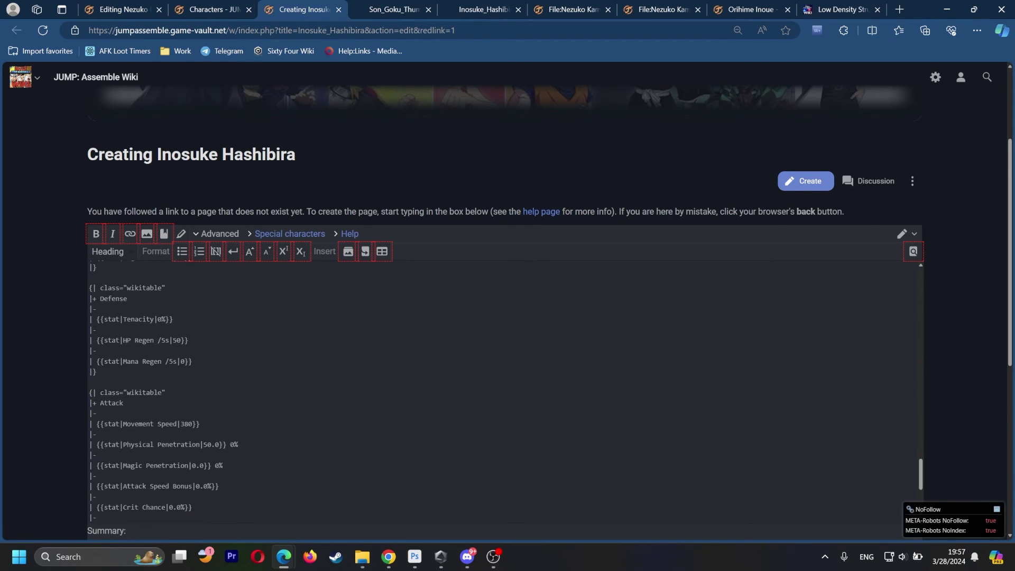
pyautogui.scroll(15, 503, 391)
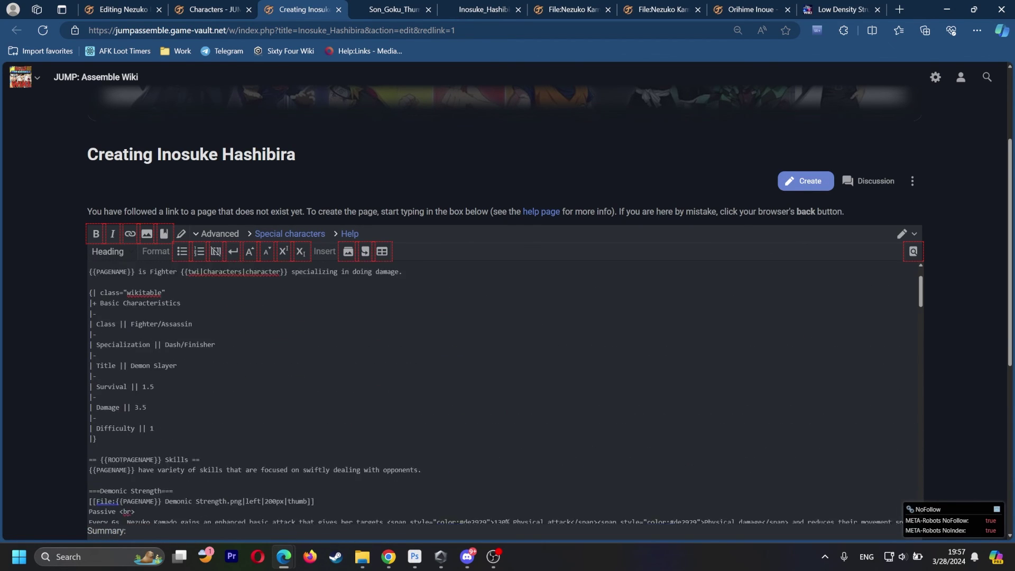
# Go back to the Characters page, open Nezuko Kamado's page from her card and review it from Basic Characteristics to the Skins Gallery.
pyautogui.hotkey('ctrl', 'shift', 'Tab')
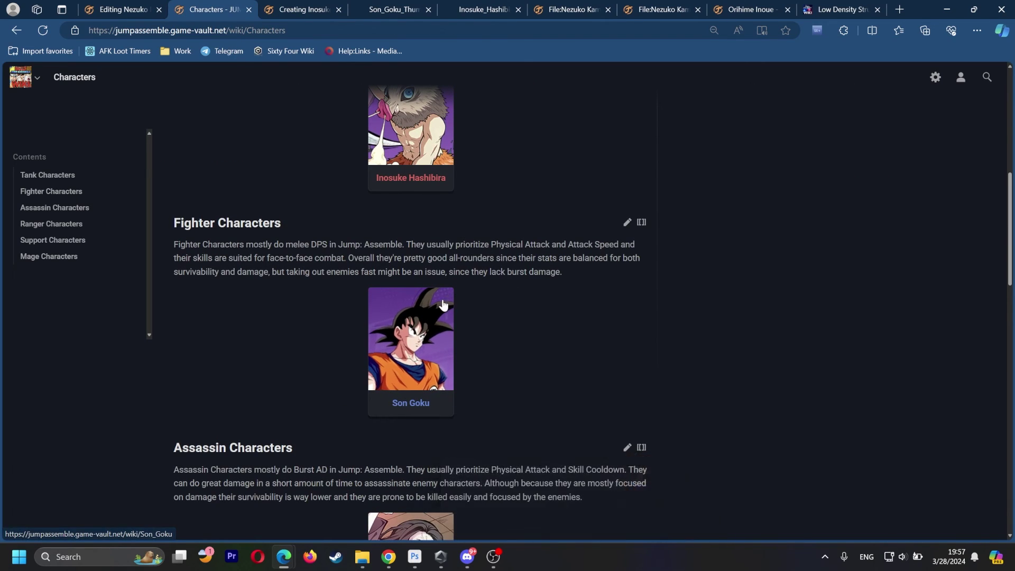
pyautogui.scroll(-4, 443, 305)
pyautogui.moveTo(406, 200)
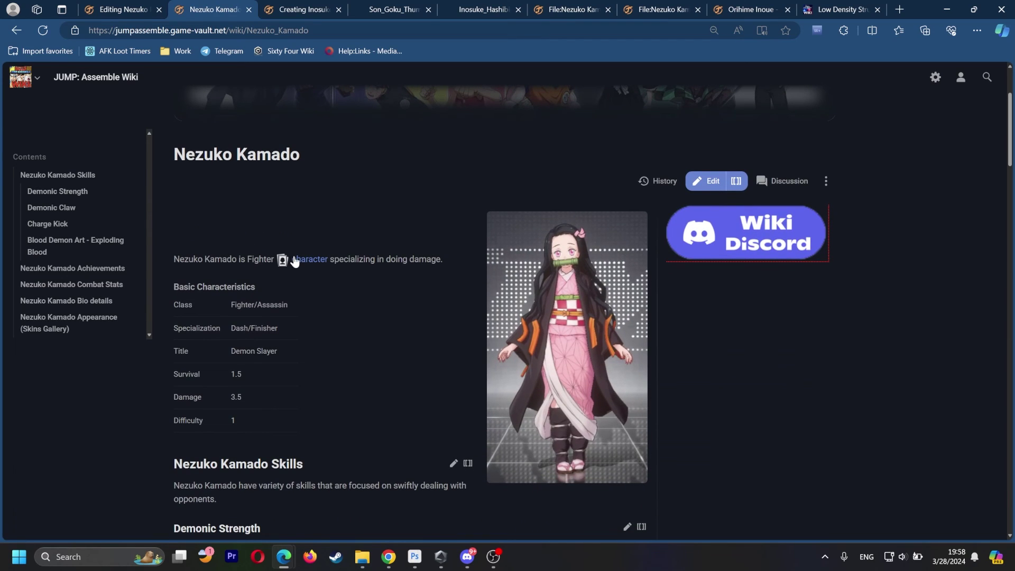
pyautogui.scroll(-4, 306, 431)
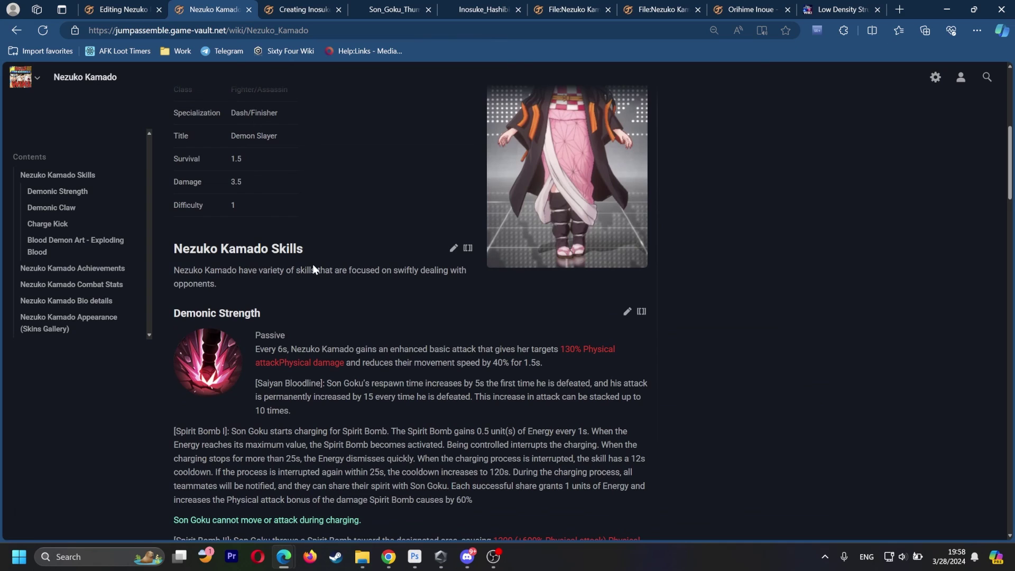
pyautogui.scroll(4, 313, 263)
pyautogui.scroll(-4, 320, 259)
pyautogui.scroll(-3, 410, 312)
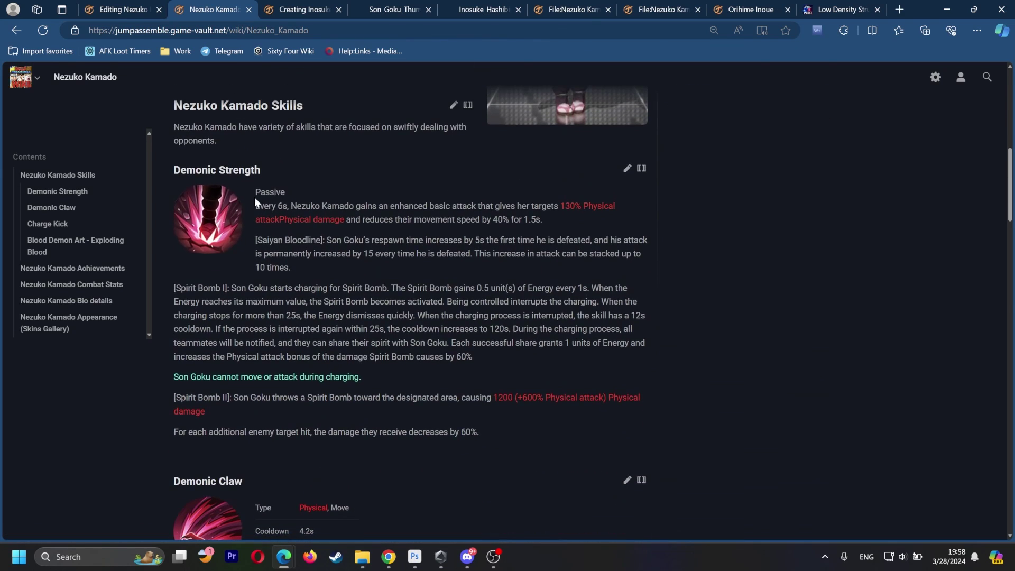
pyautogui.moveTo(259, 191); pyautogui.dragTo(363, 335)
pyautogui.click(363, 335)
pyautogui.scroll(-20, 334, 275)
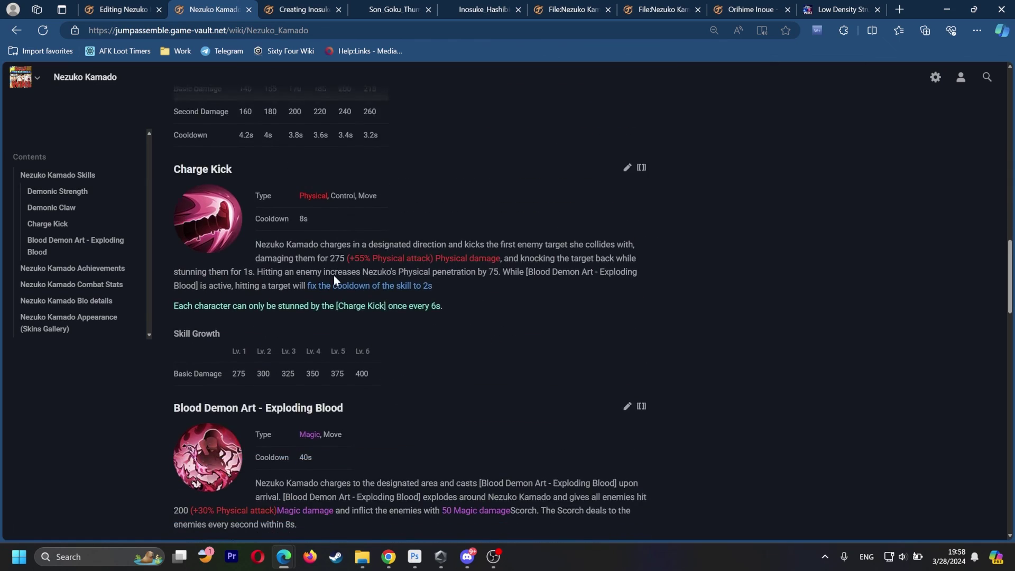
pyautogui.scroll(-8, 275, 312)
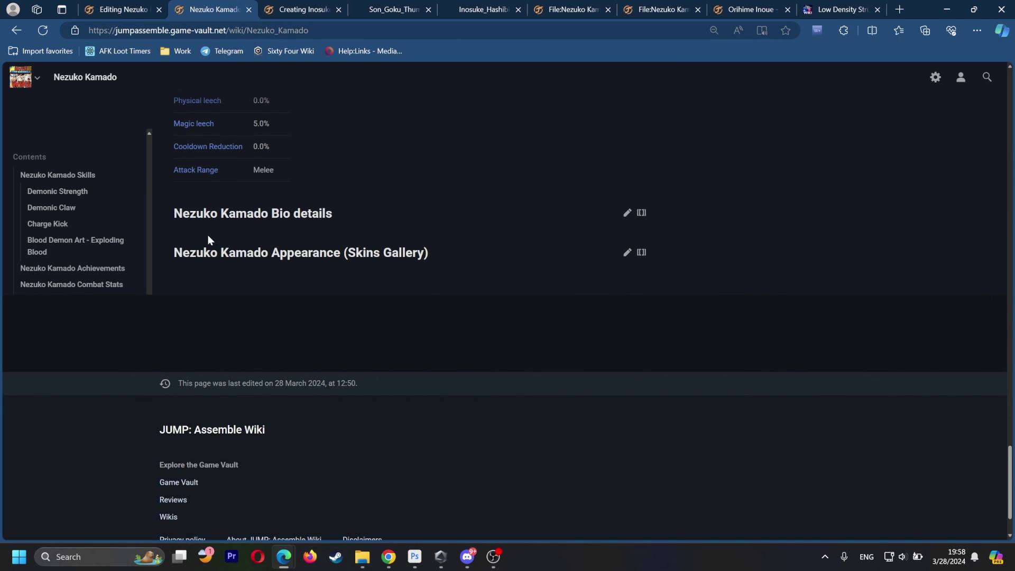
# Return to the beginning of Nezuko Kamado's page and look over its introduction, Basic Characteristics and Demonic Strength skill again.
pyautogui.press('Home')
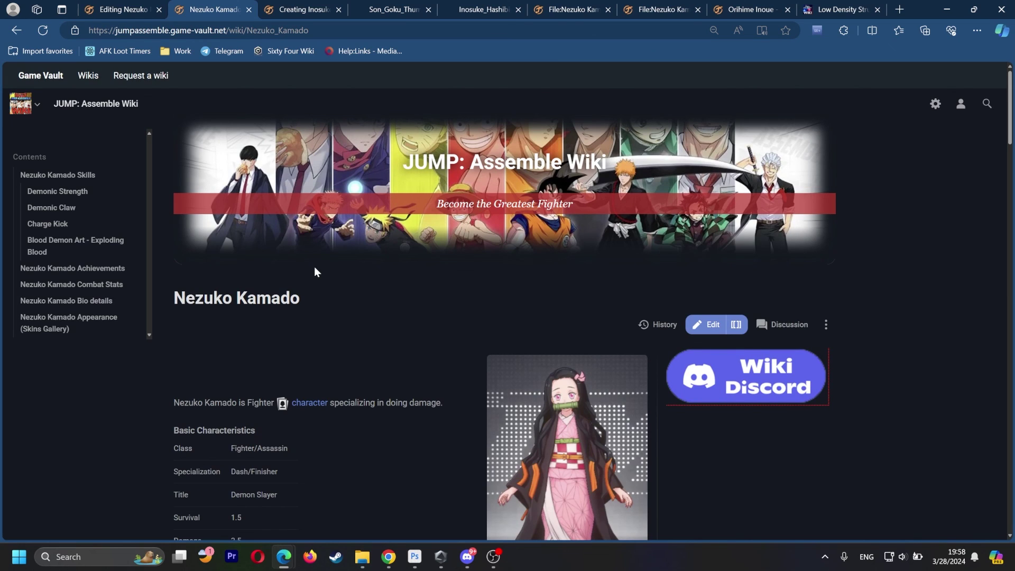
pyautogui.scroll(-8, 338, 253)
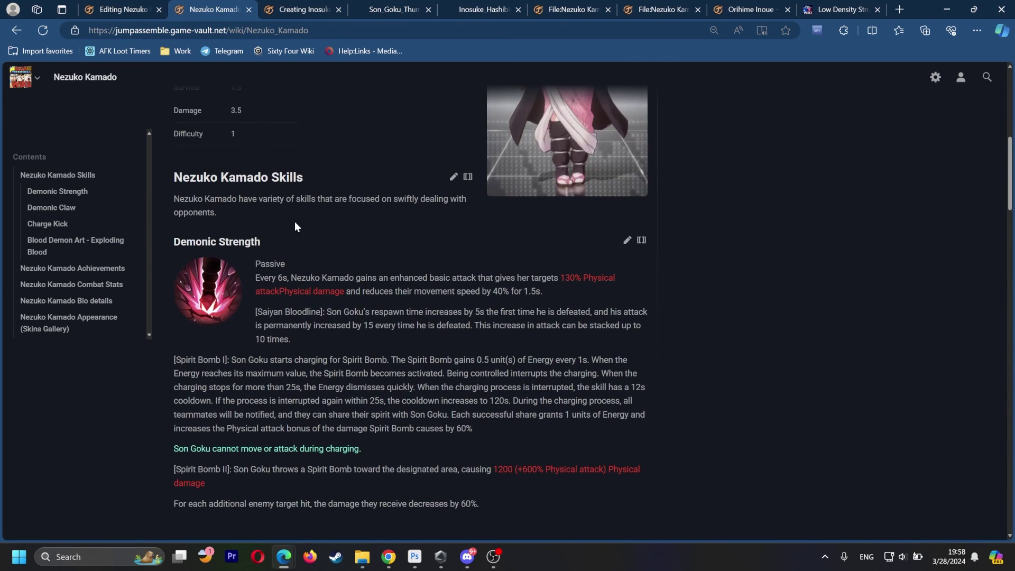
pyautogui.scroll(5, 299, 228)
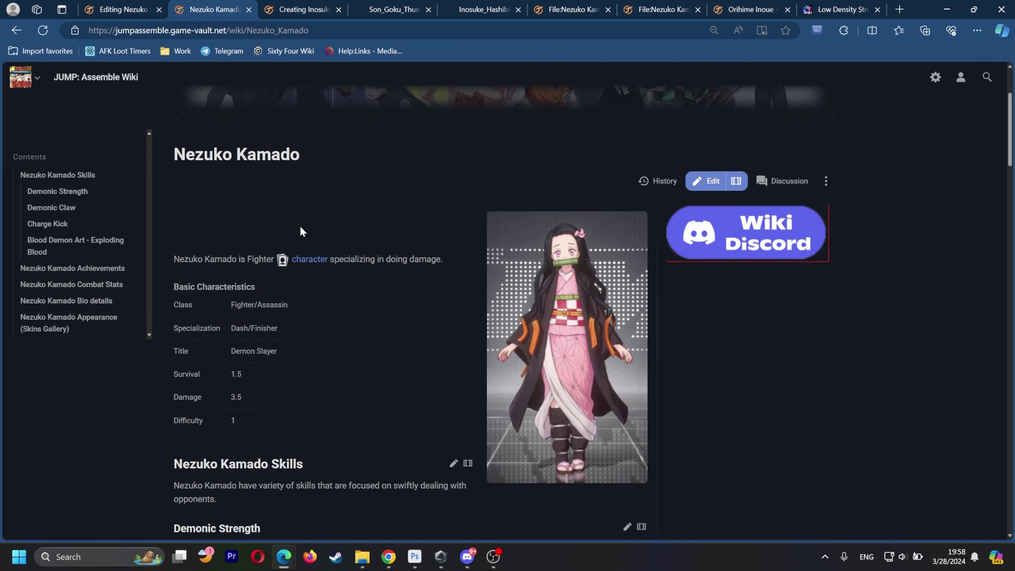
pyautogui.scroll(3, 300, 227)
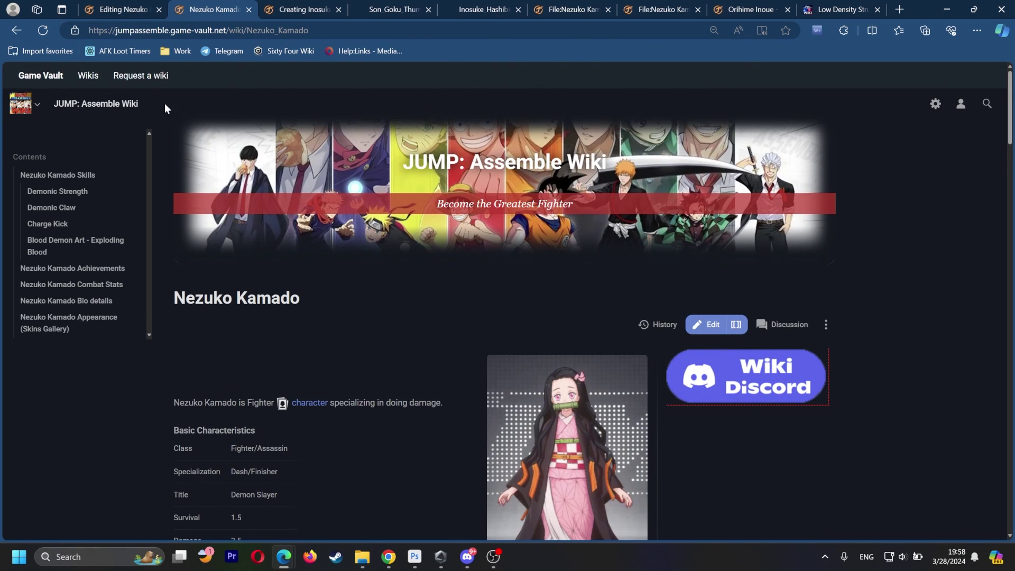
pyautogui.scroll(-10, 329, 296)
pyautogui.scroll(10, 374, 258)
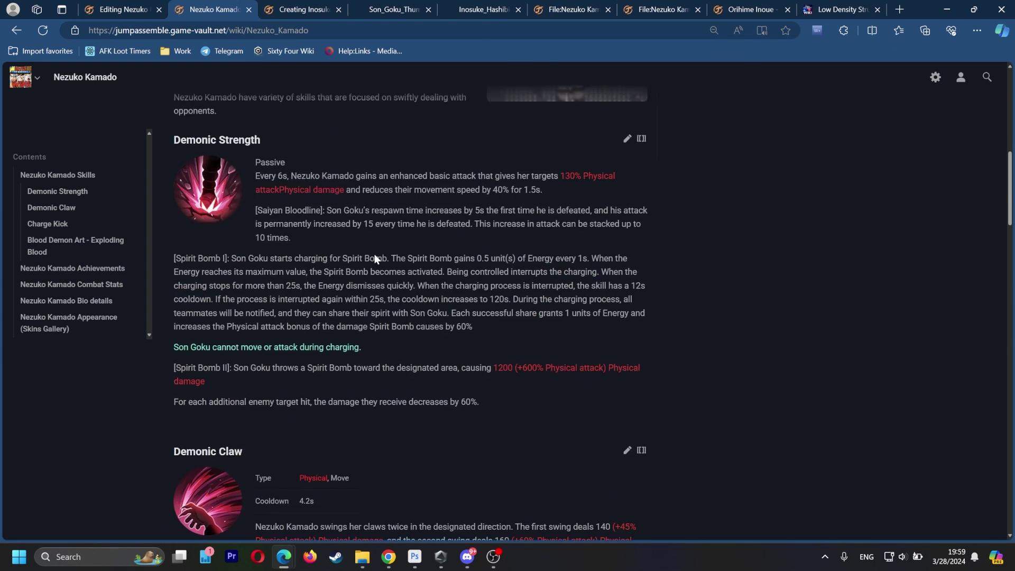